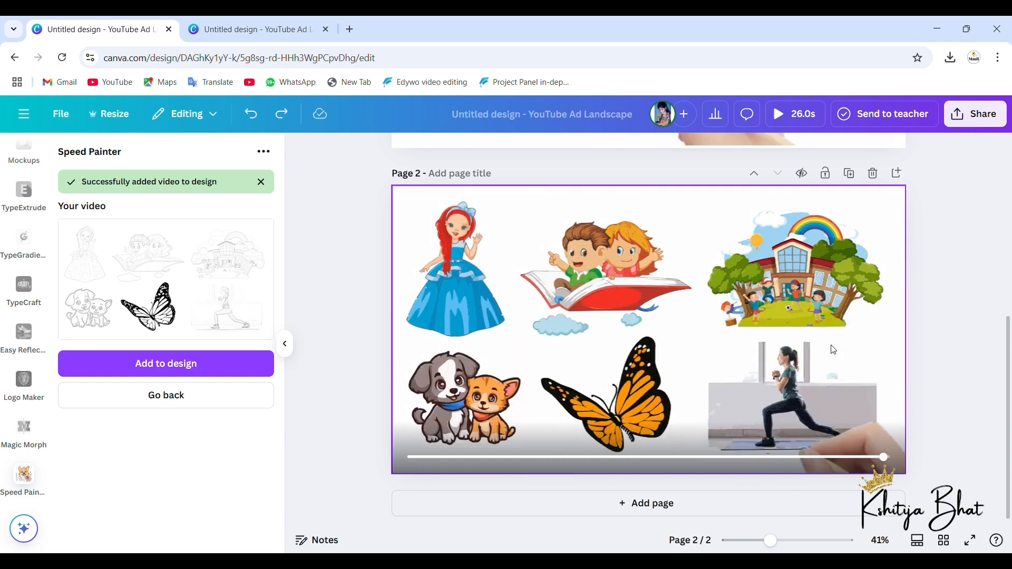
Step: Review the finished speed-painting videos on pages 1 and 2 by playing them on the canvas
scroll(732, 333, "down", 3)
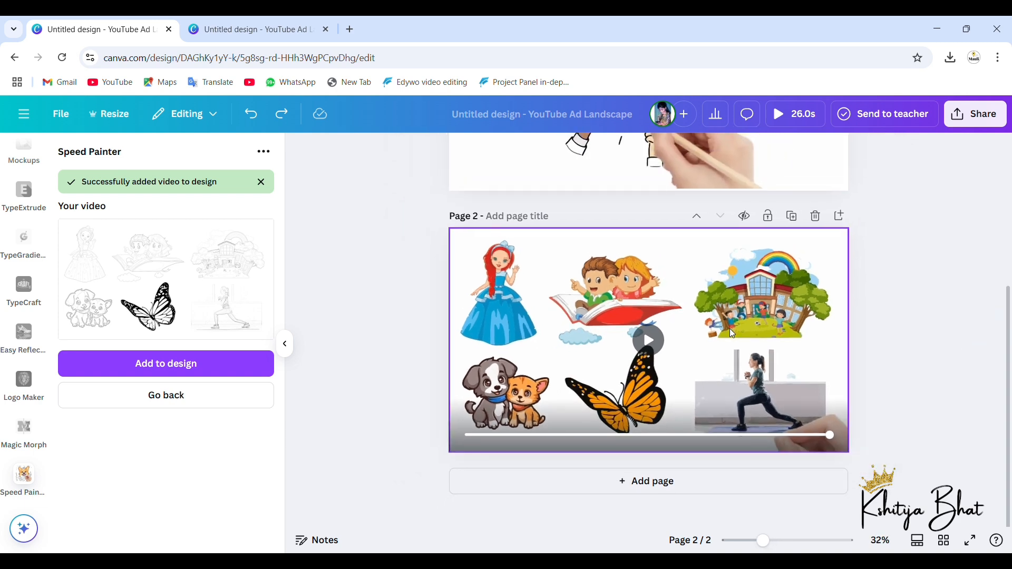
scroll(693, 401, "up", 5)
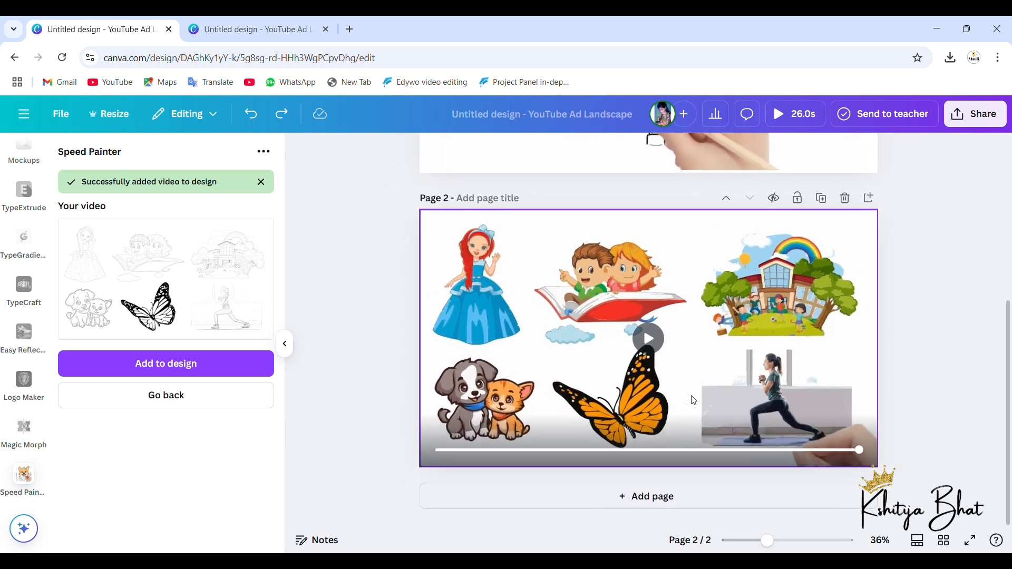
scroll(694, 401, "up", 1)
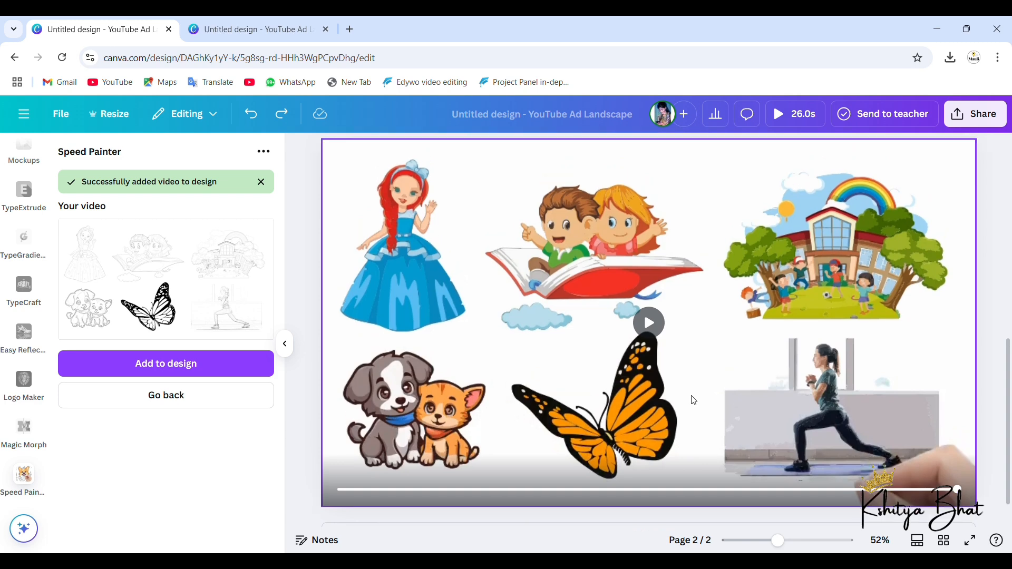
scroll(695, 414, "down", 3)
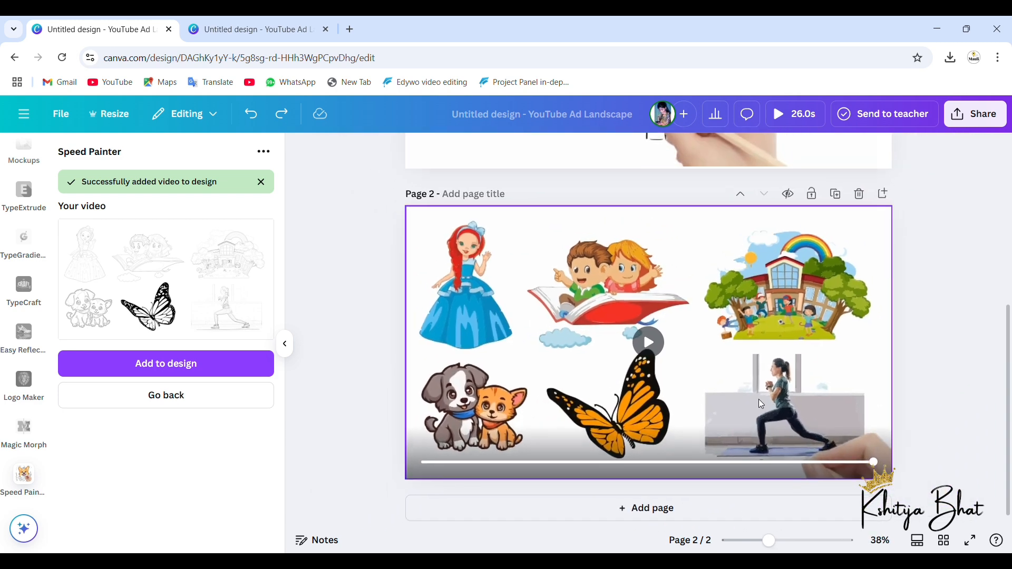
scroll(789, 321, "up", 2)
scroll(788, 319, "up", 1)
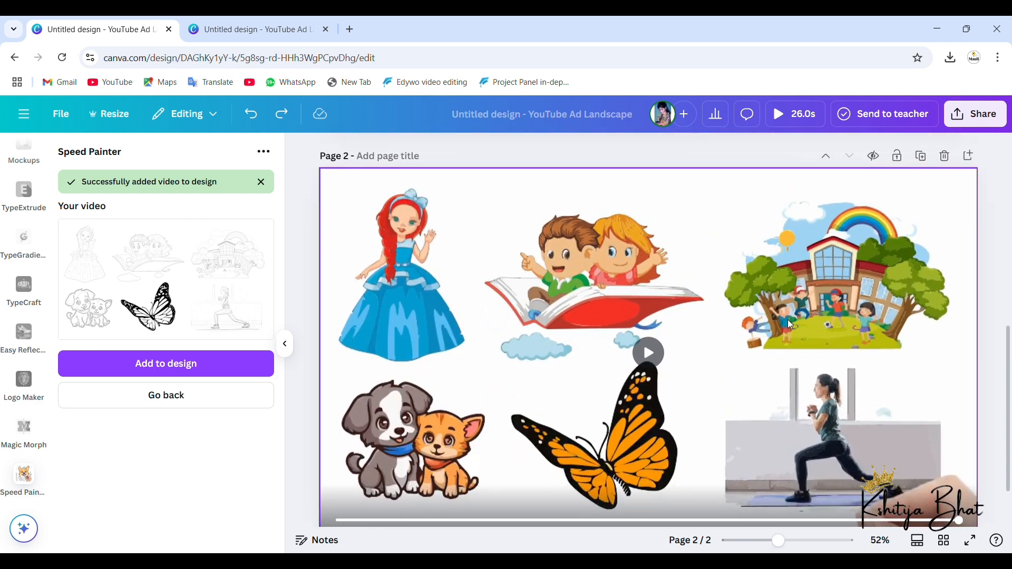
left_click(648, 353)
scroll(645, 355, "up", 5)
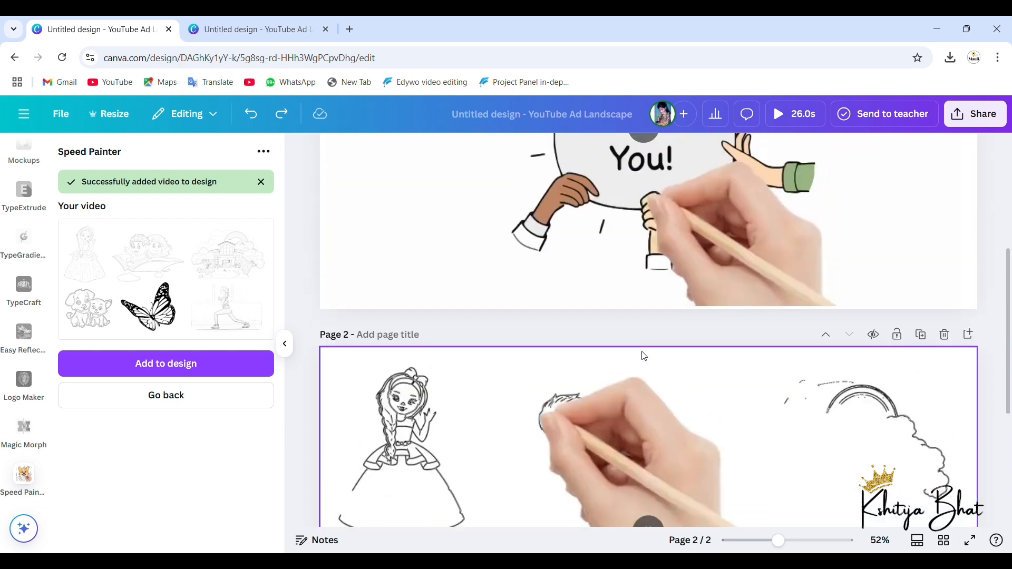
left_click(648, 221)
scroll(649, 218, "up", 2)
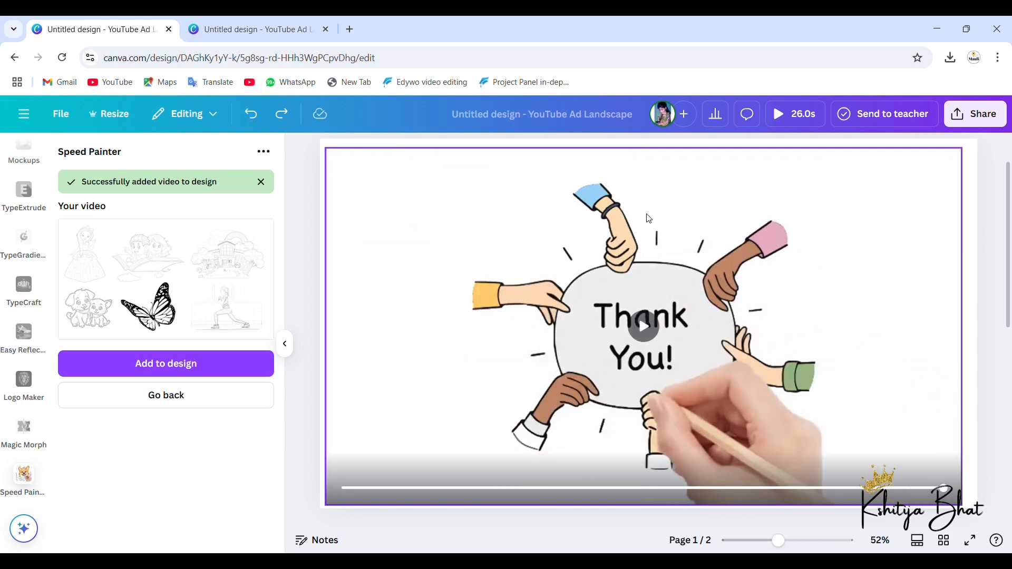
Step: Open the Canva home page in a new browser tab
left_click(357, 33)
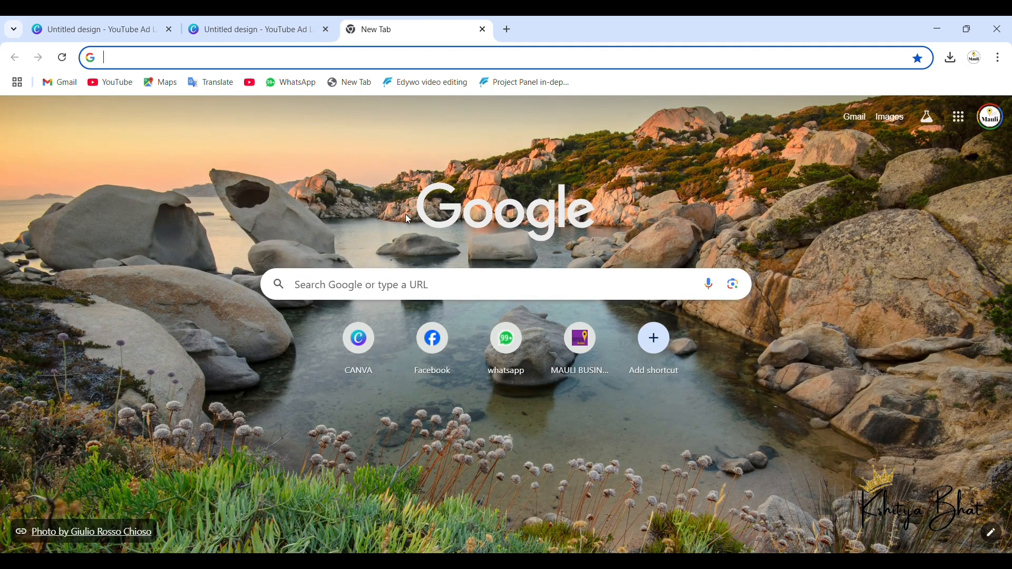
left_click(367, 341)
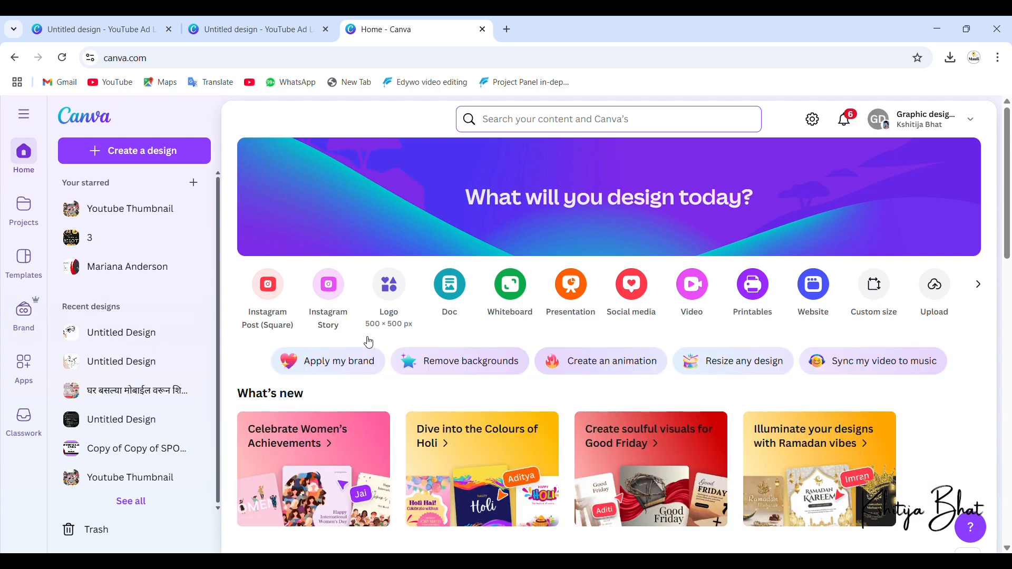
scroll(513, 460, "down", 8)
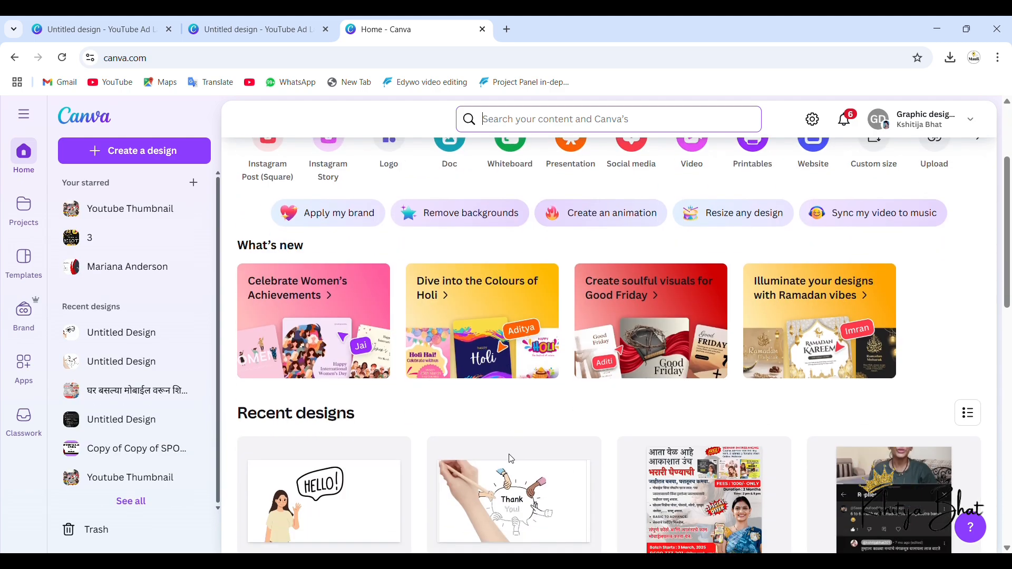
scroll(514, 460, "up", 3)
scroll(514, 460, "up", 5)
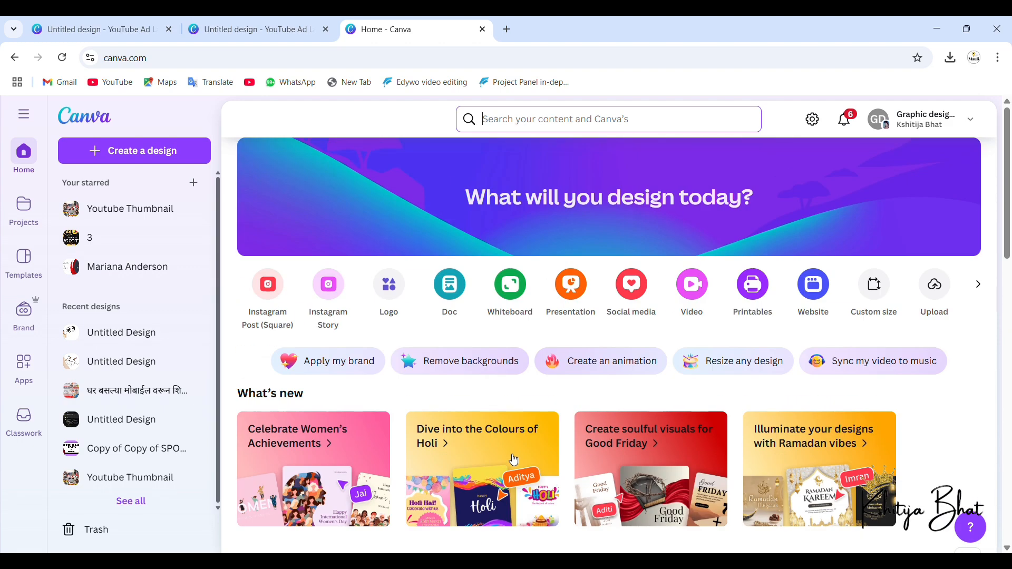
scroll(514, 460, "down", 3)
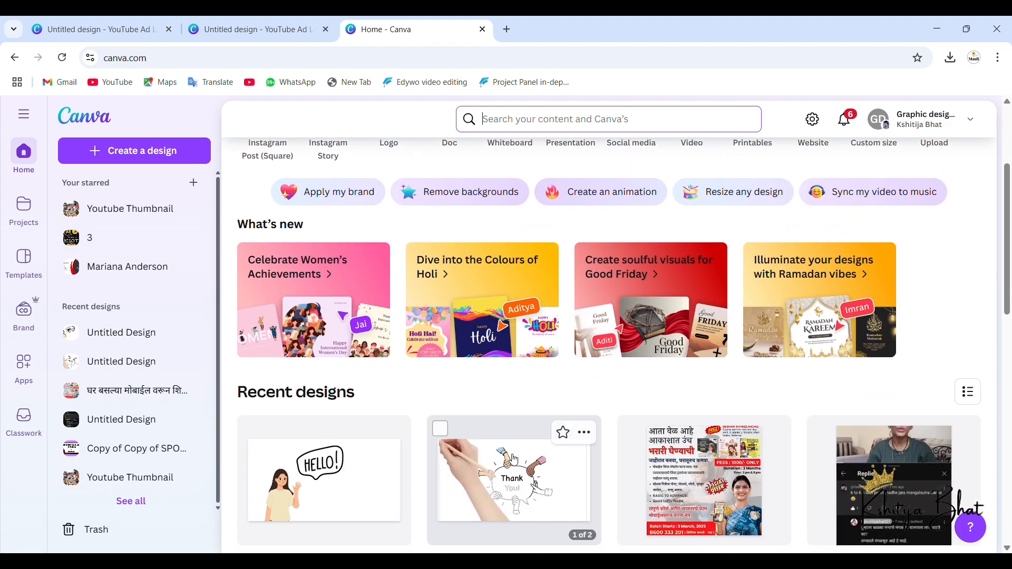
scroll(514, 460, "up", 2)
scroll(514, 460, "up", 1)
scroll(81, 148, "up", 5)
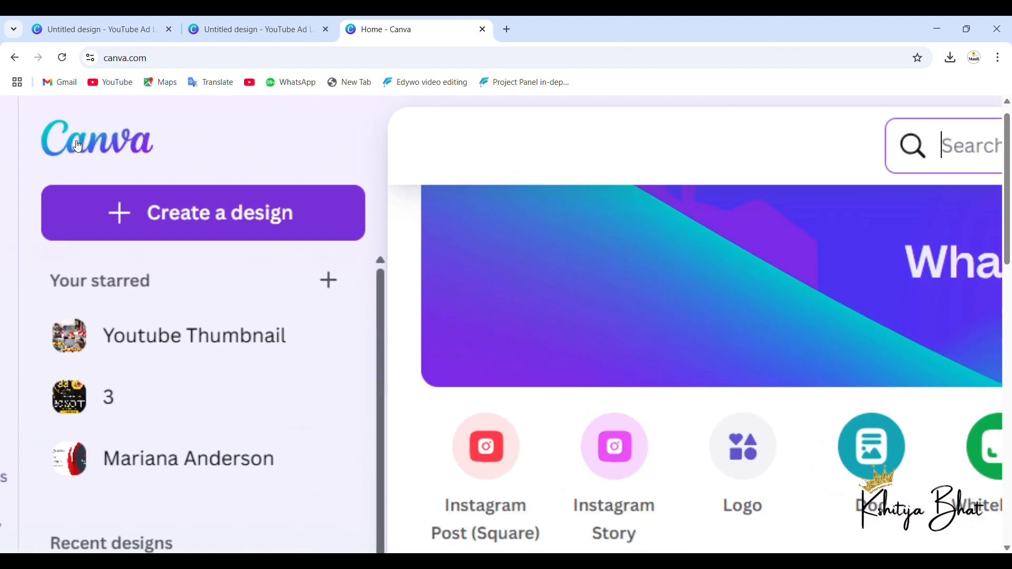
Step: Create a new blank design by searching for youtube and choosing the YouTube Ad (Landscape) format, 1920 × 1080 px
scroll(213, 214, "up", 3)
scroll(143, 236, "left", 3)
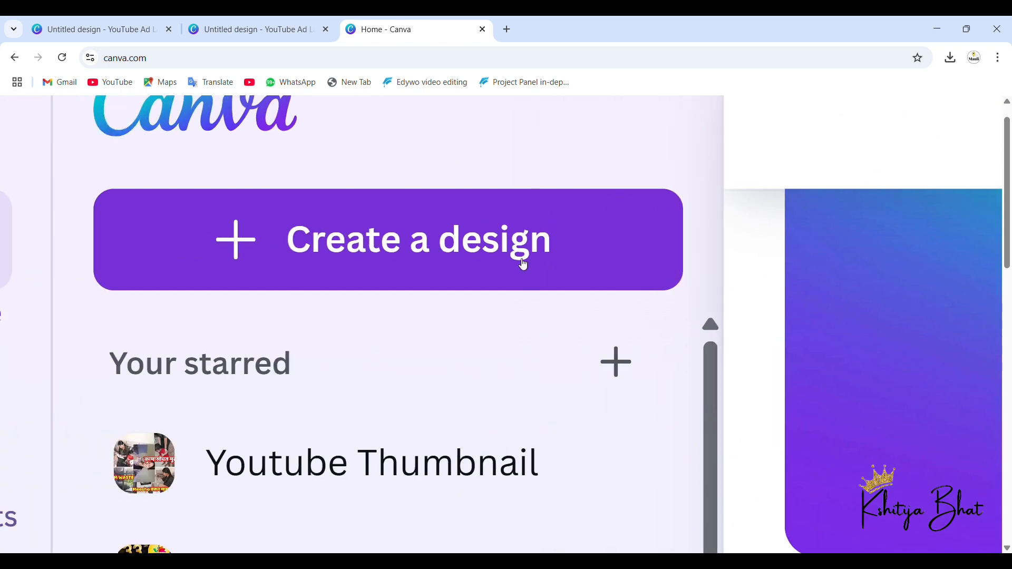
left_click(426, 253)
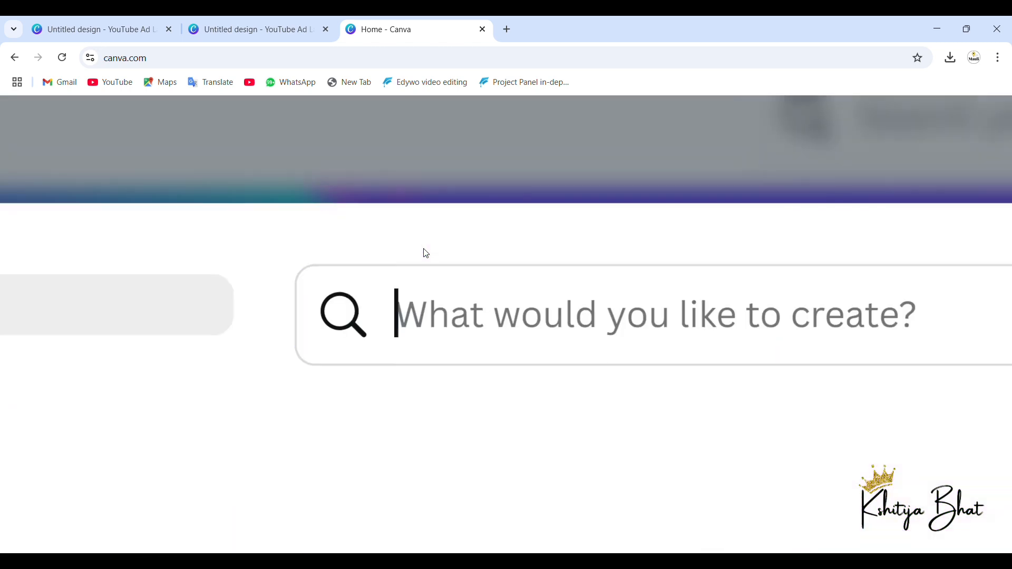
scroll(428, 254, "down", 4)
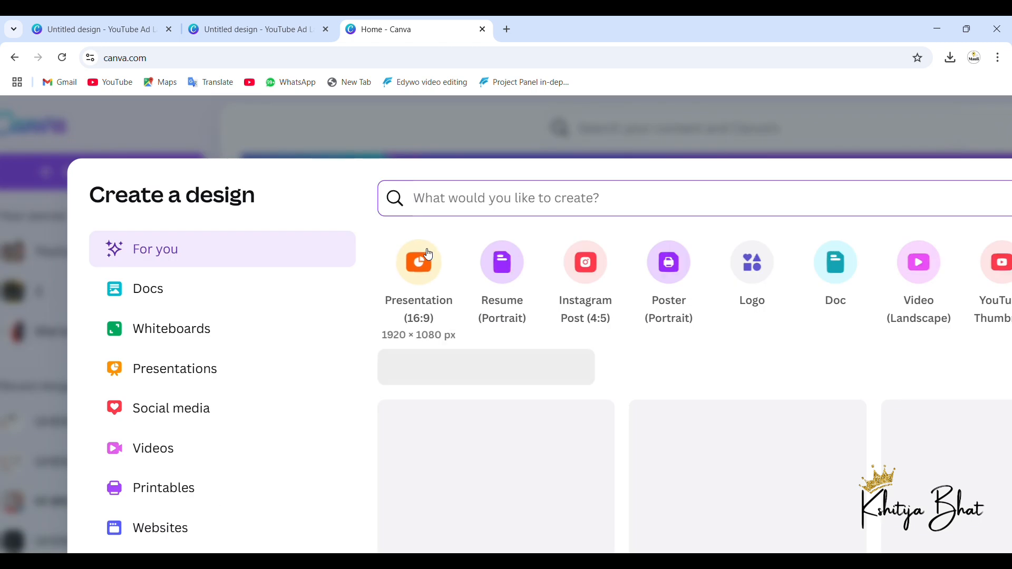
scroll(428, 254, "down", 2)
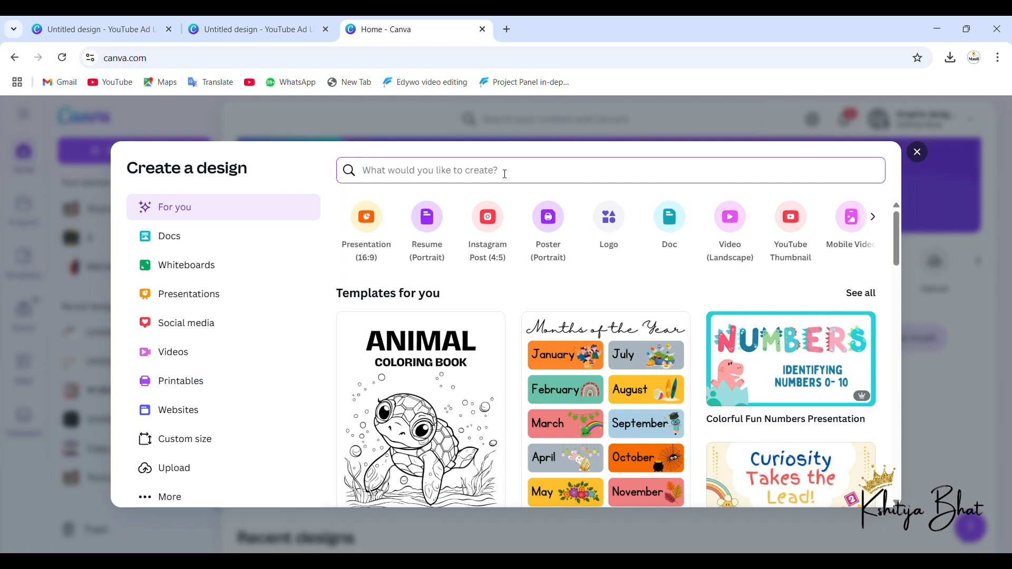
type("yo")
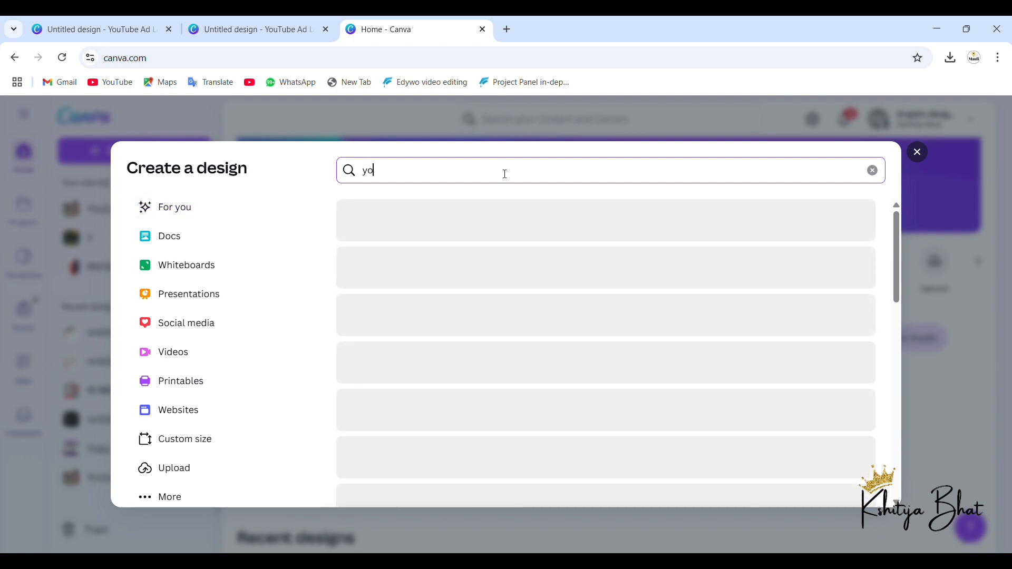
type("utube")
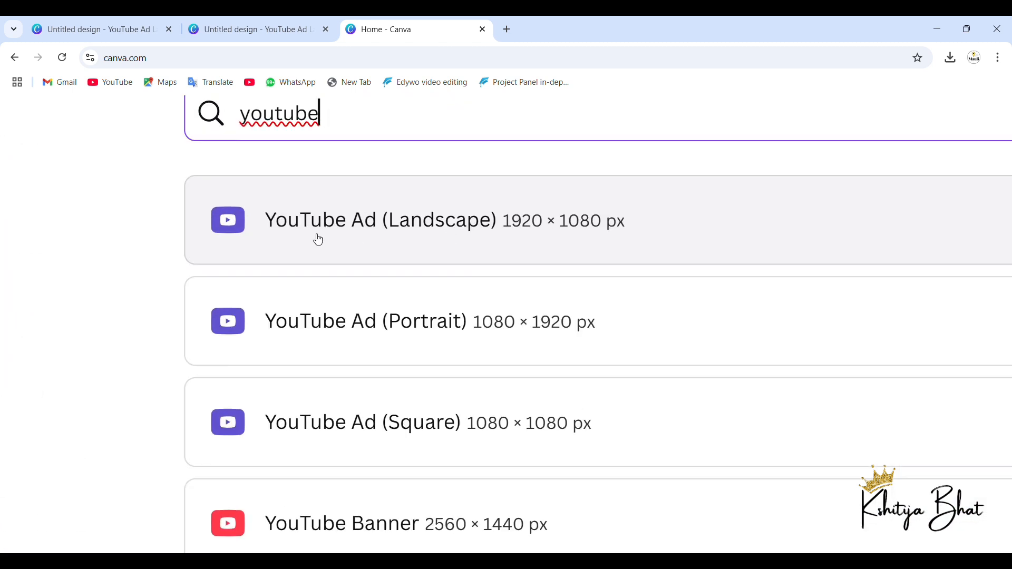
left_click(461, 242)
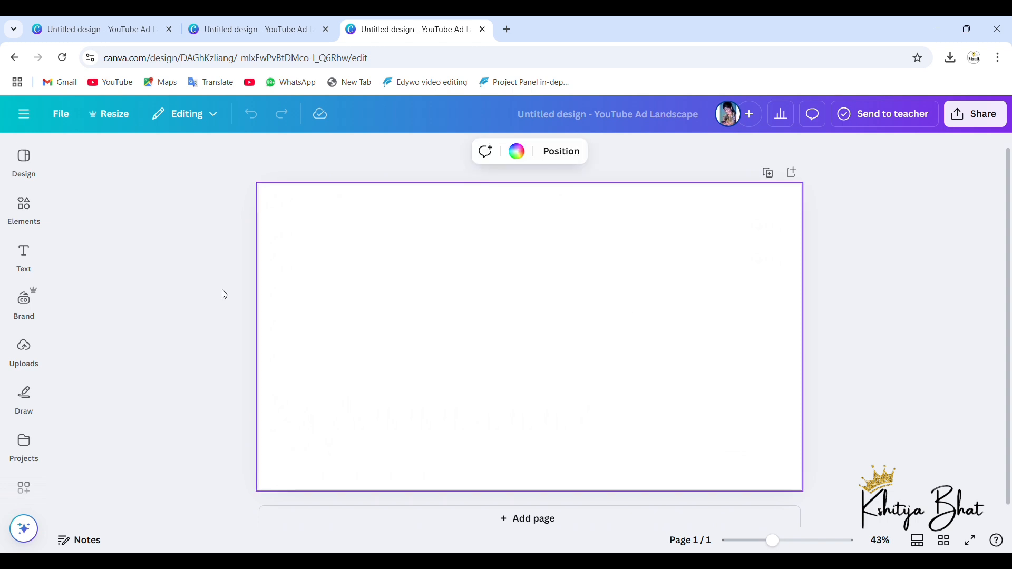
Step: Search the elements library for "earth"
left_click(34, 217)
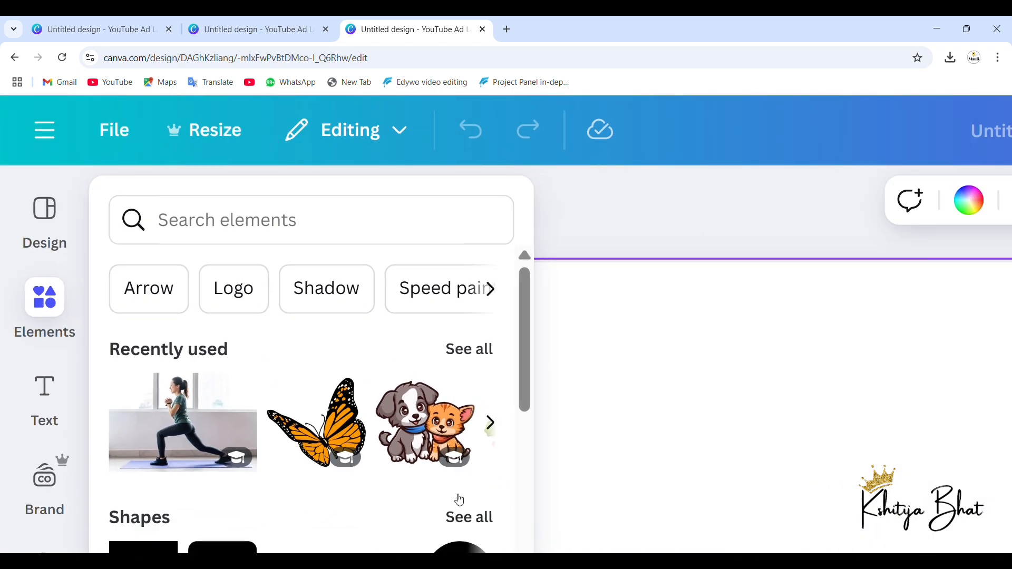
scroll(459, 498, "down", 3)
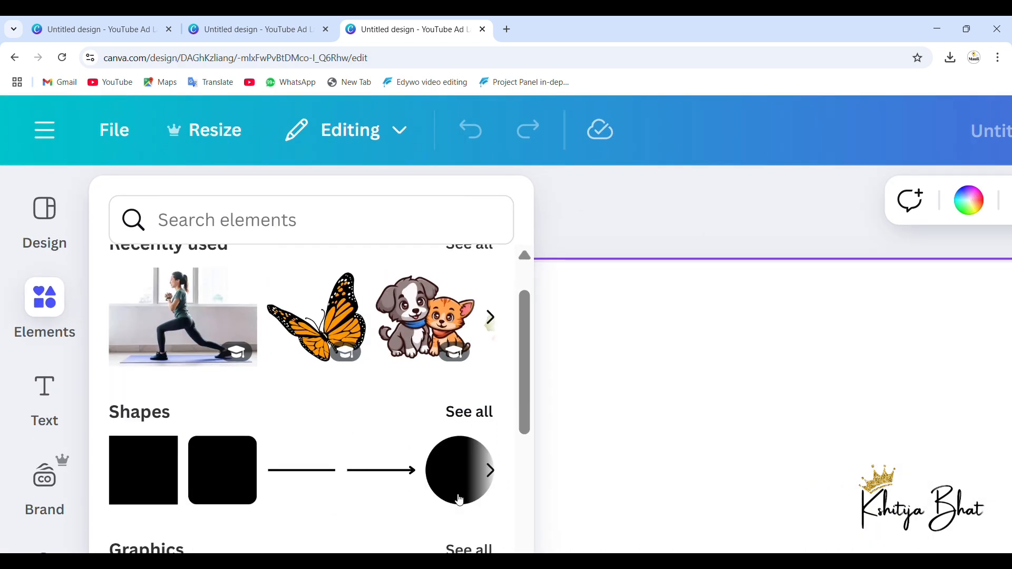
scroll(264, 475, "down", 5)
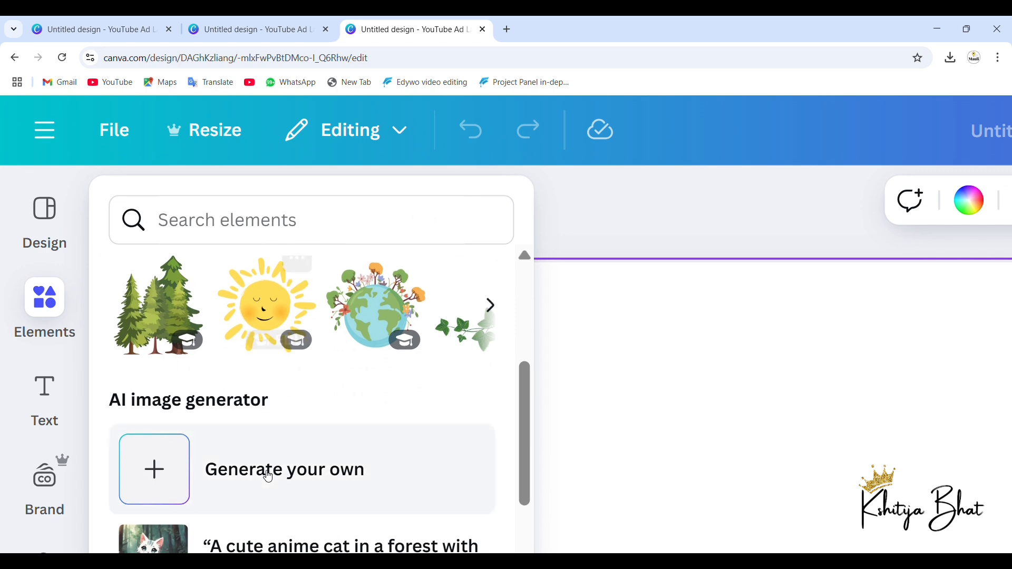
scroll(269, 477, "up", 4)
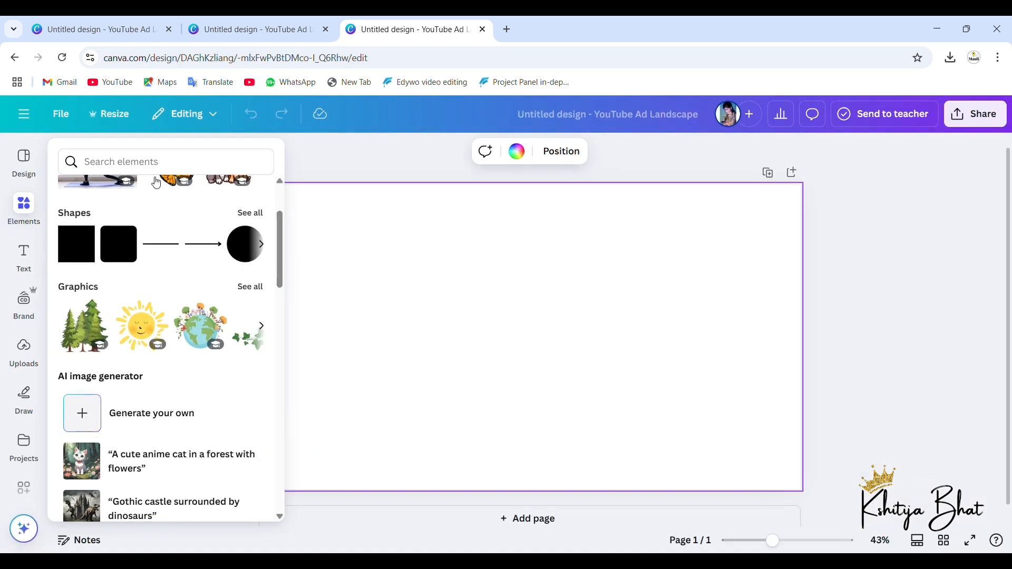
left_click(156, 177)
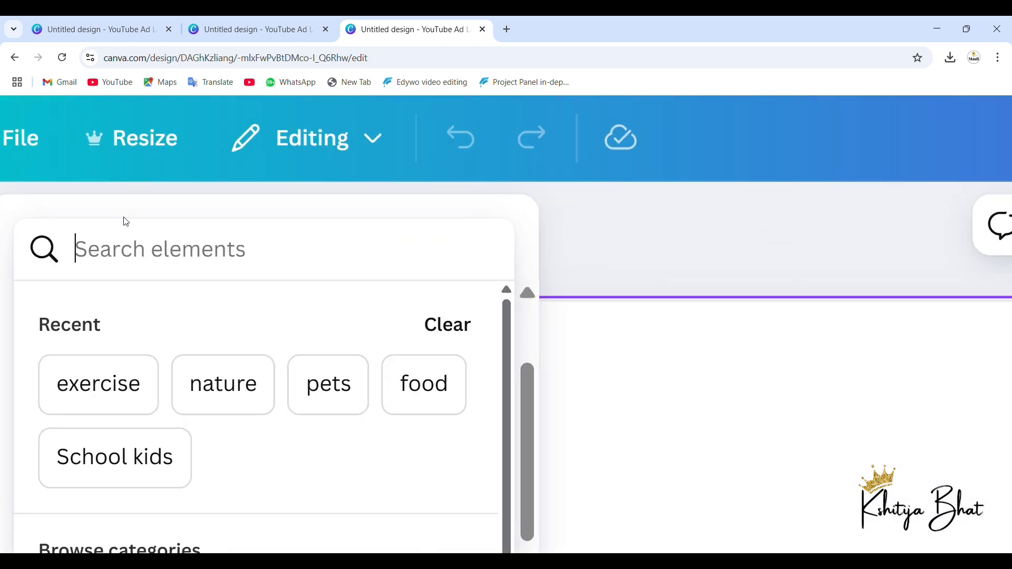
type("ra")
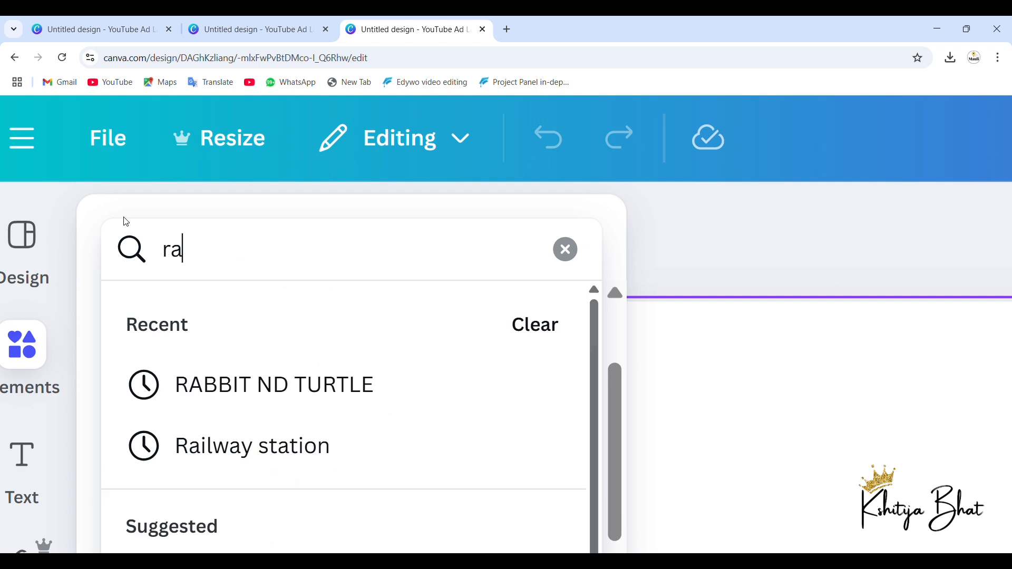
key("BackSpace")
key("BackSpace")
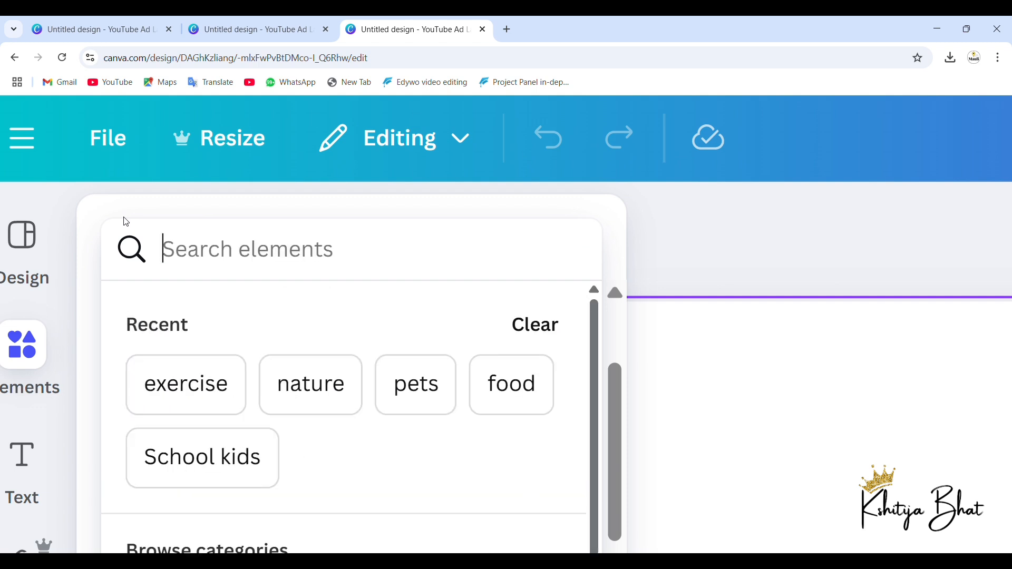
type("ear")
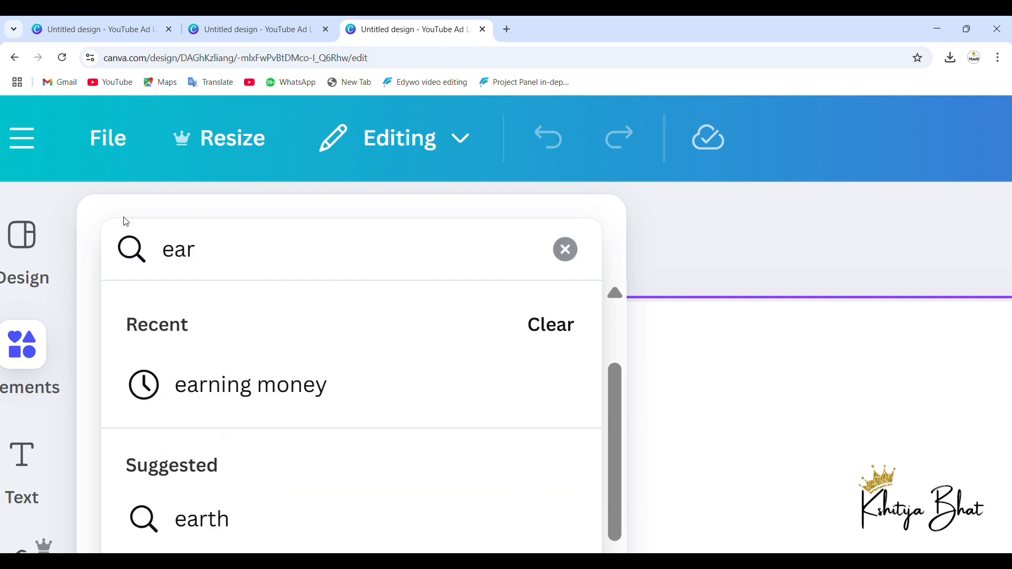
type("th")
key("Return")
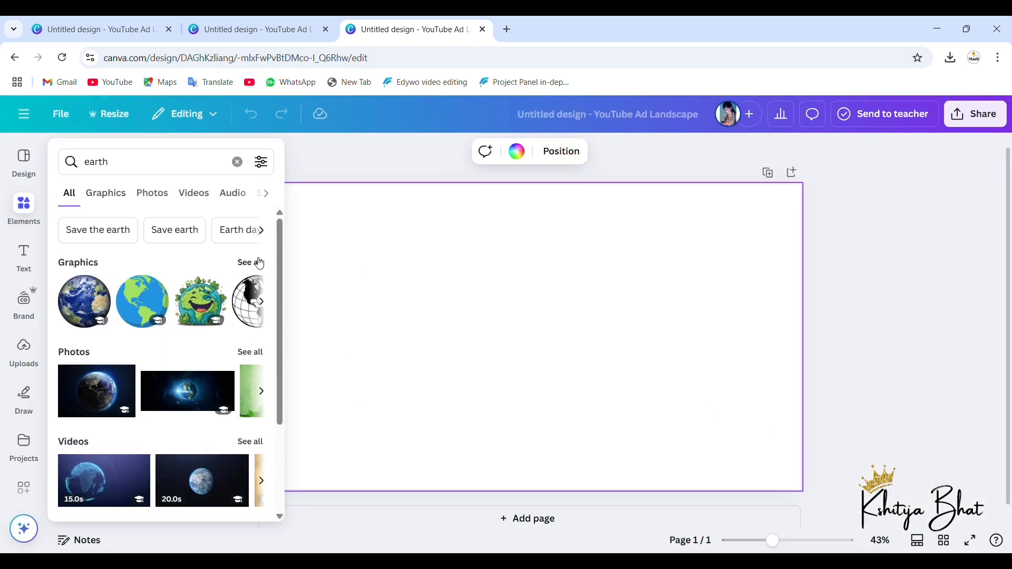
Step: Limit the earth results to graphics and add the smiling earth with green leaves to the blank page
left_click(260, 263)
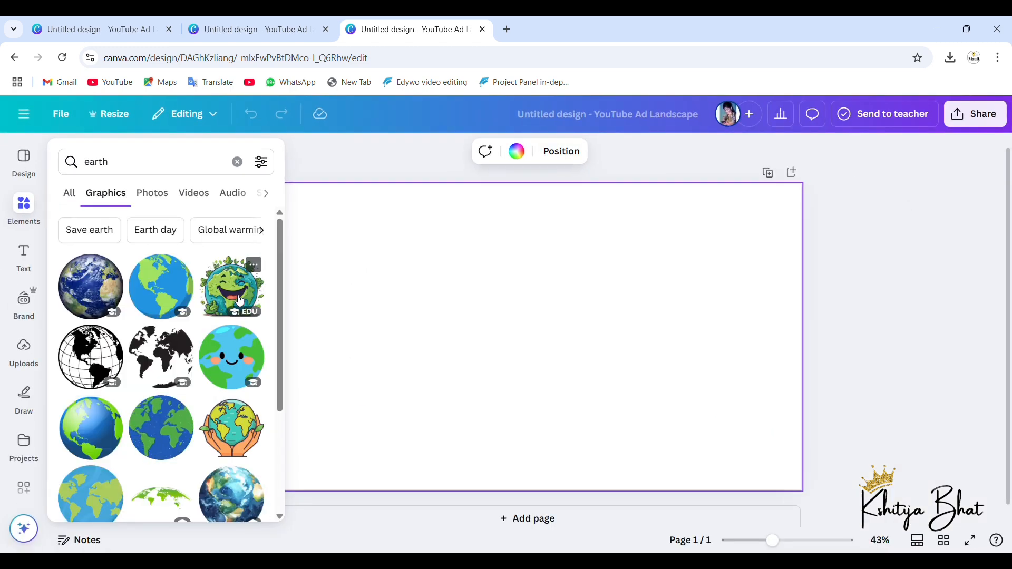
left_click(240, 301)
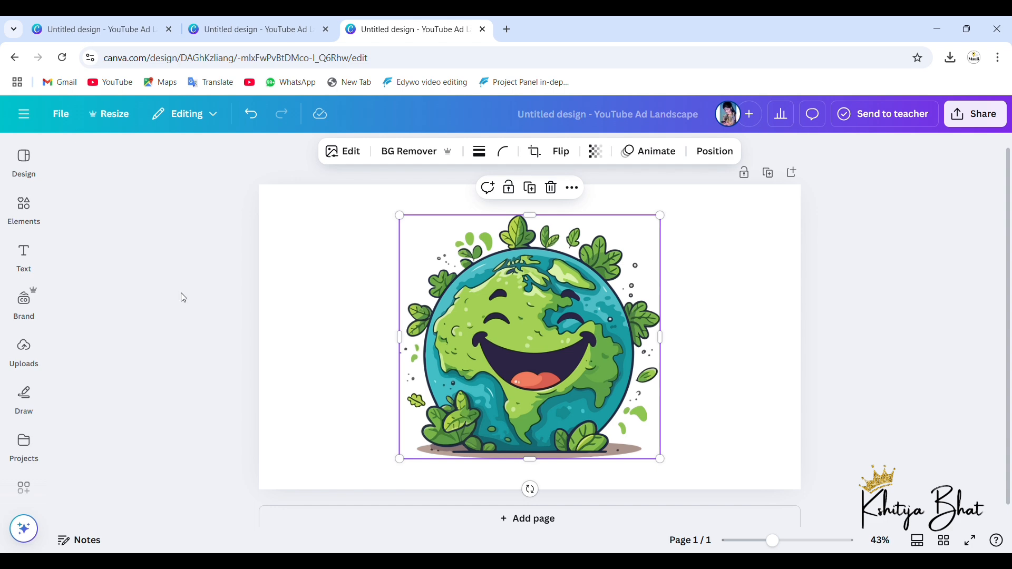
left_click(32, 216)
scroll(128, 346, "down", 5)
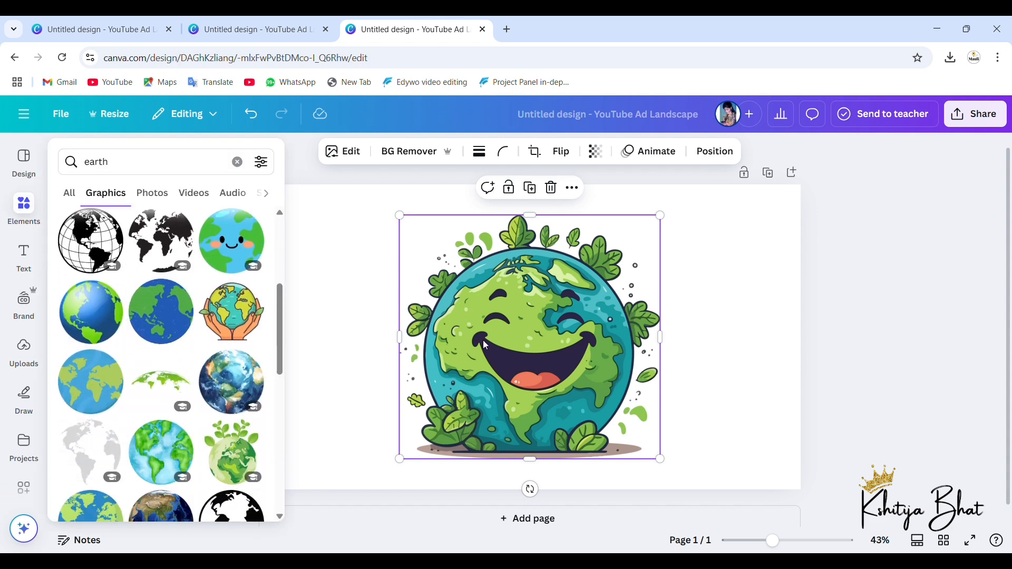
left_click(483, 340)
left_click_drag(565, 370, 565, 370)
left_click(789, 320)
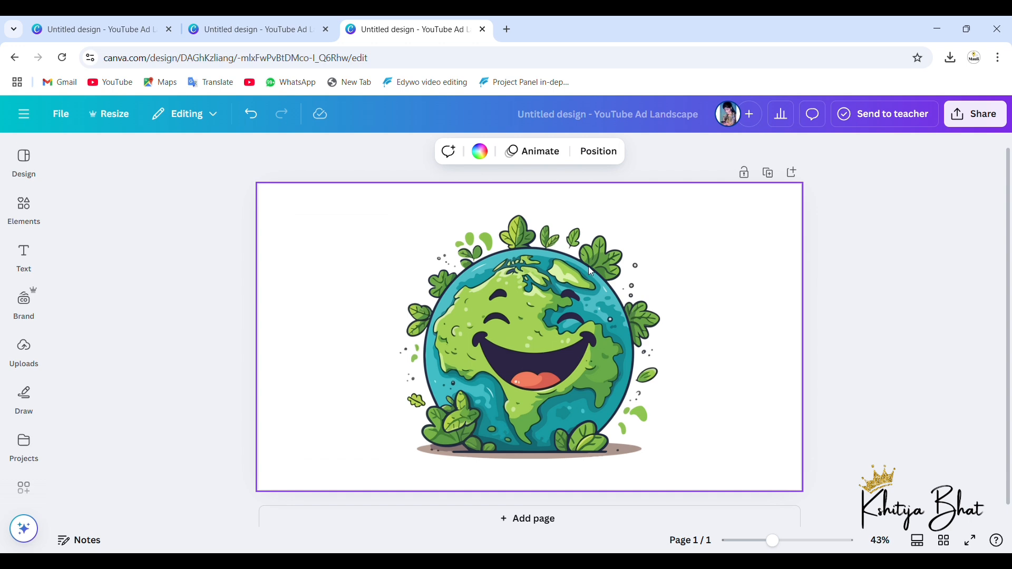
Step: Add a text box reading "EARTH" to the upper left of the earth graphic and enlarge it to size 74.6
left_click(24, 257)
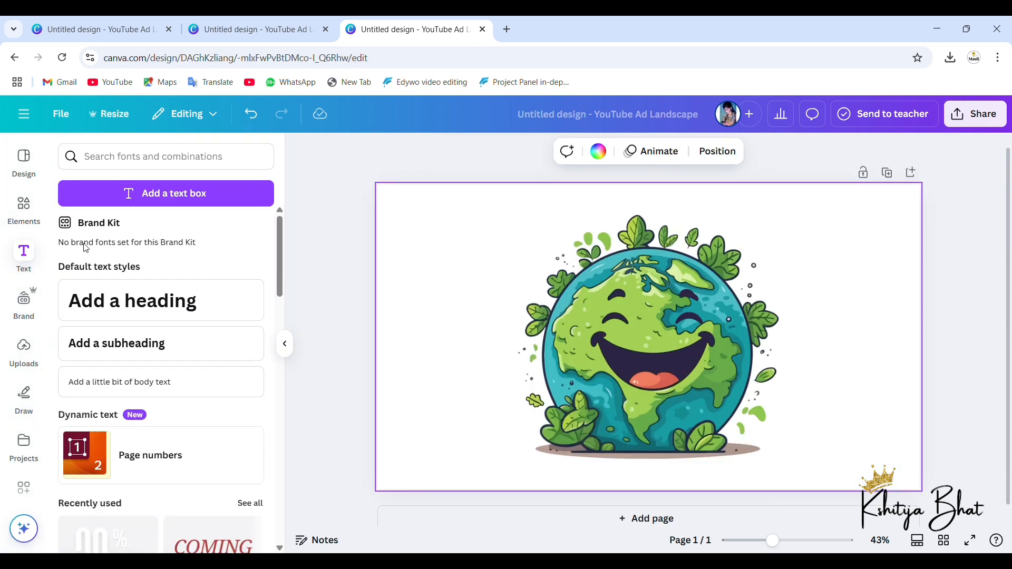
left_click(190, 196)
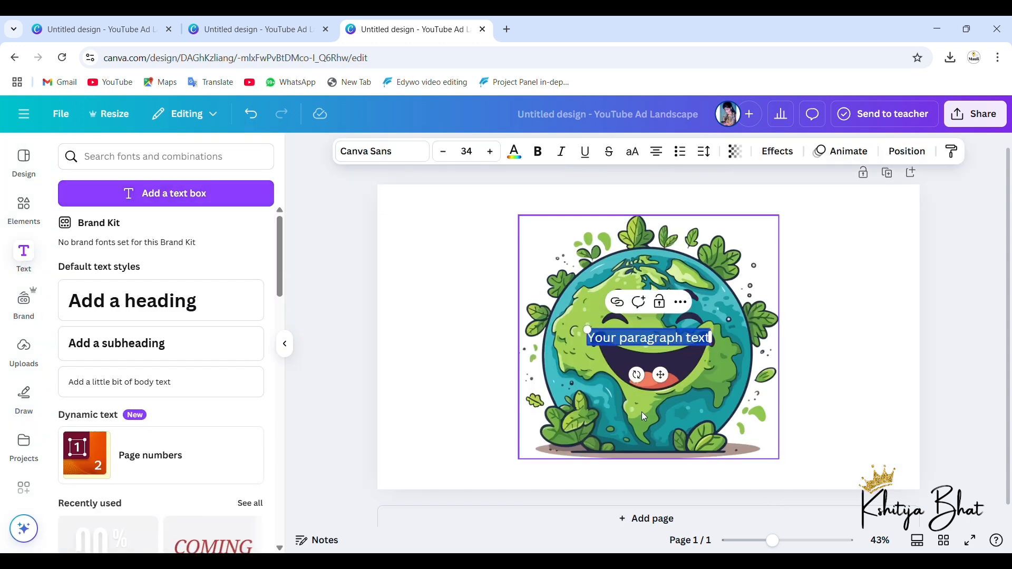
left_click_drag(669, 386, 482, 285)
type("e")
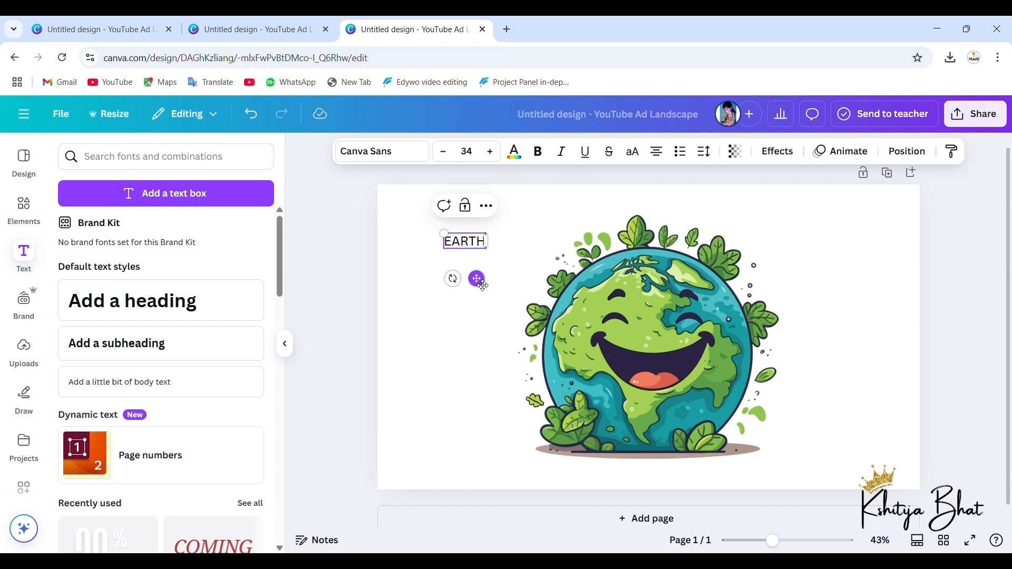
left_click_drag(455, 241, 405, 224)
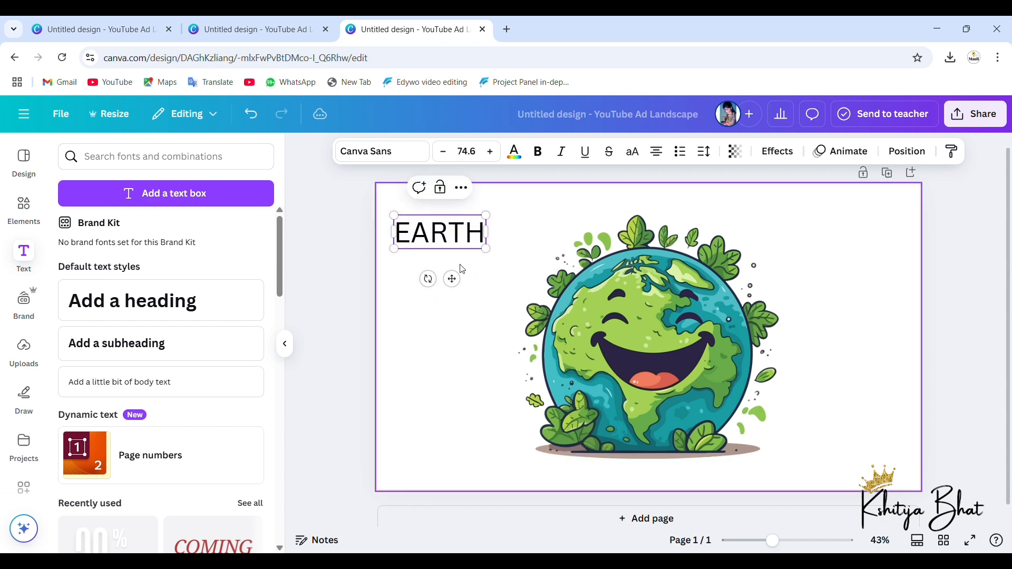
left_click_drag(454, 280, 470, 281)
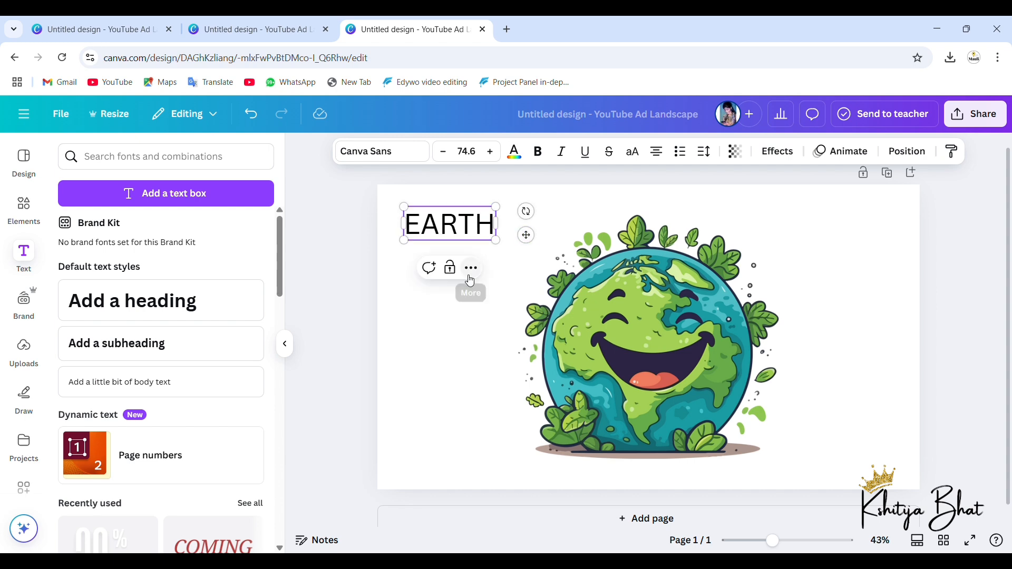
Step: Change the EARTH text's font to Norwester from the recently used fonts
left_click(409, 157)
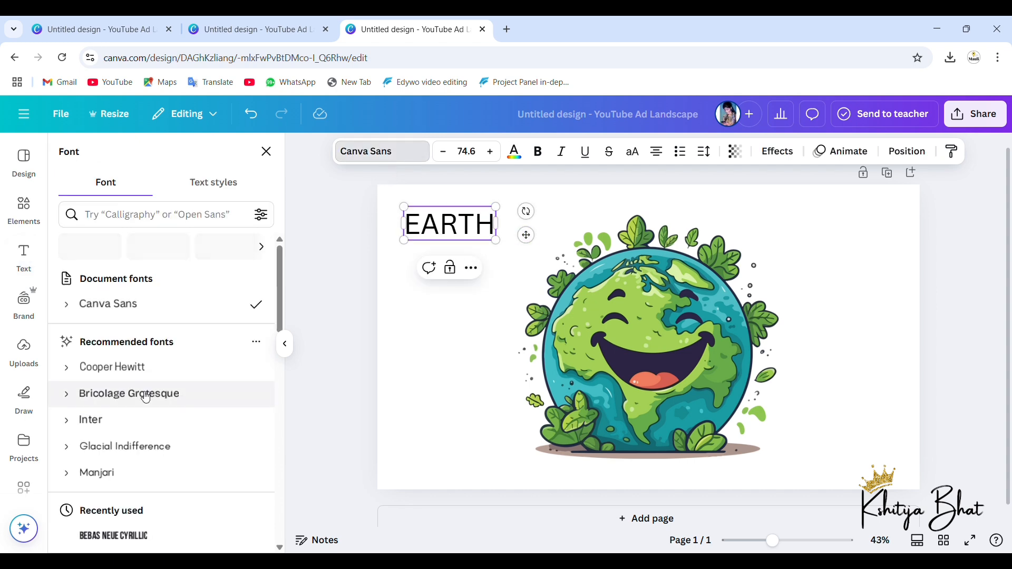
scroll(142, 393, "down", 2)
scroll(146, 397, "down", 1)
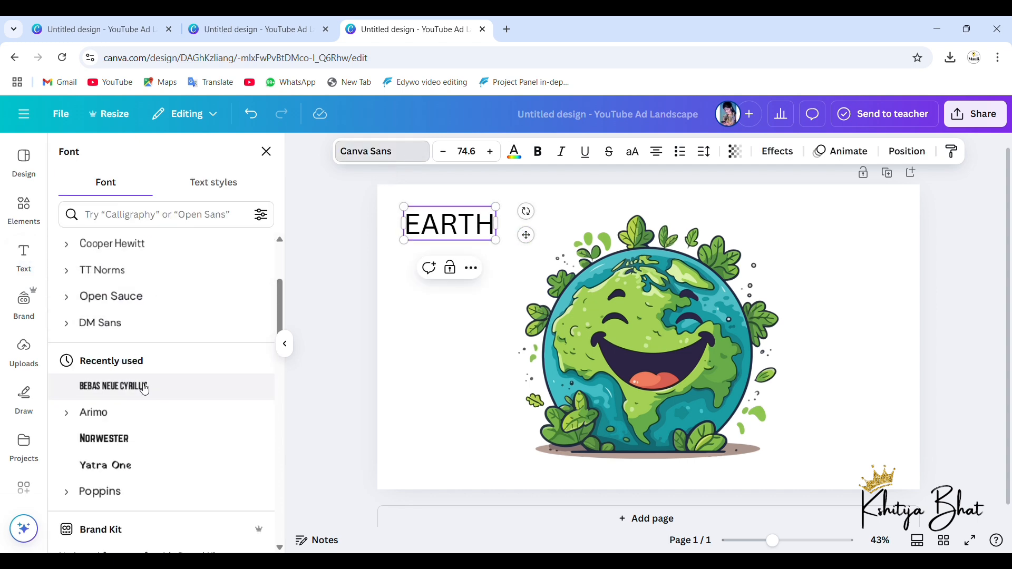
left_click(132, 445)
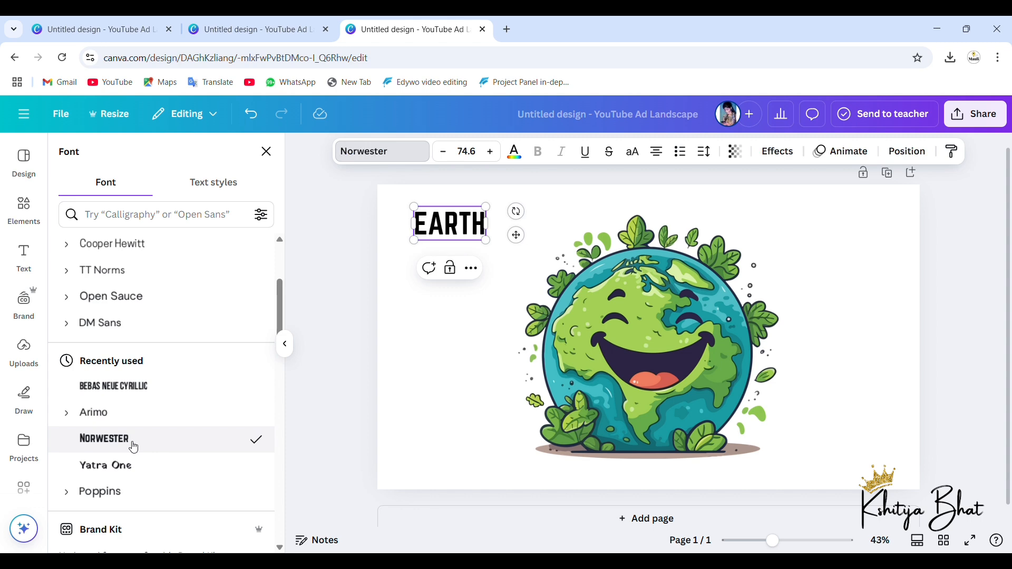
Step: Try to recolour the EARTH text bright red using the default solid colours
left_click(522, 163)
scroll(82, 459, "down", 1)
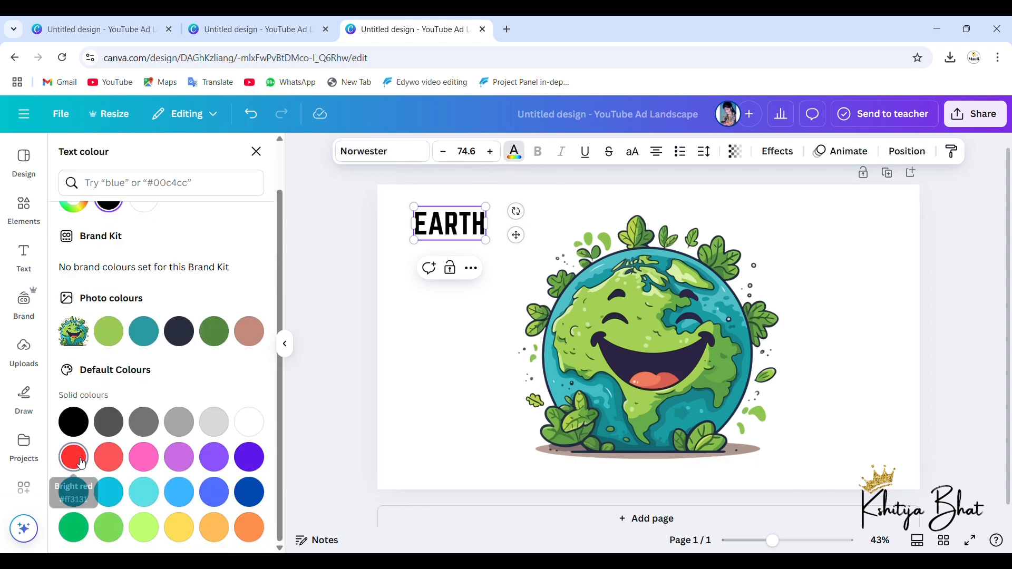
left_click(74, 457)
scroll(156, 436, "down", 1)
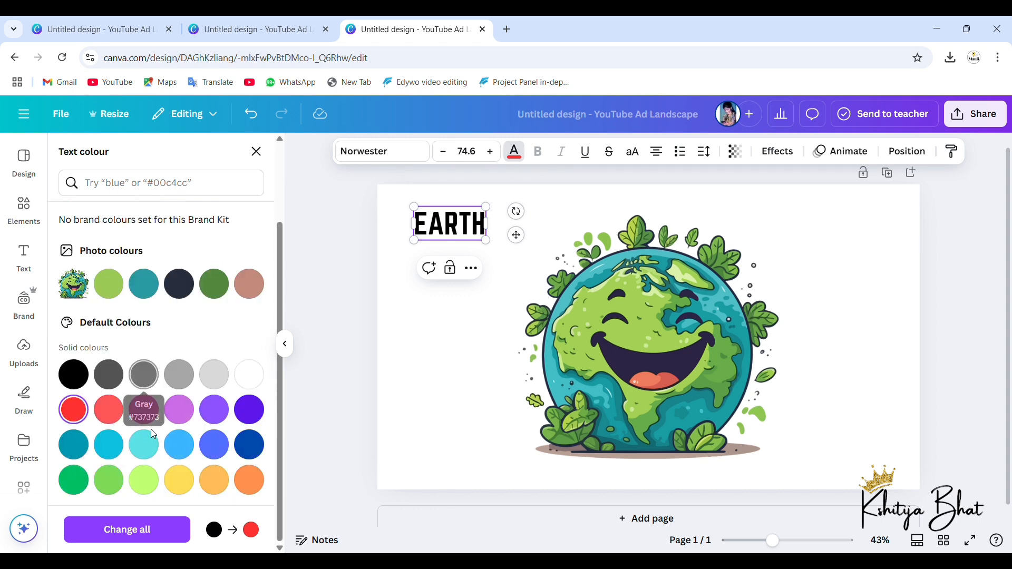
left_click(459, 335)
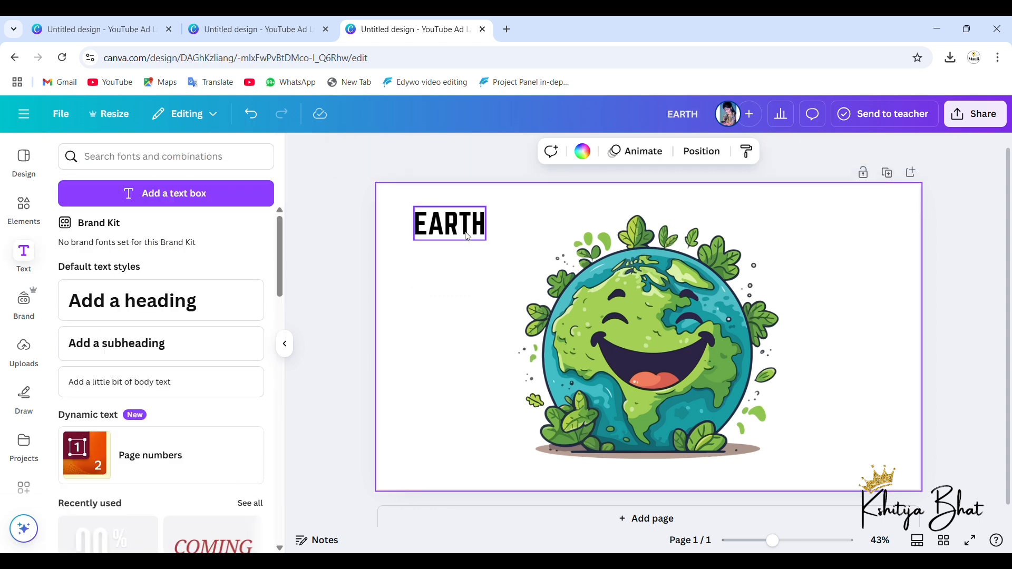
Step: Try red and dark blue on the EARTH text and return its colour to black
left_click(465, 229)
left_click(526, 157)
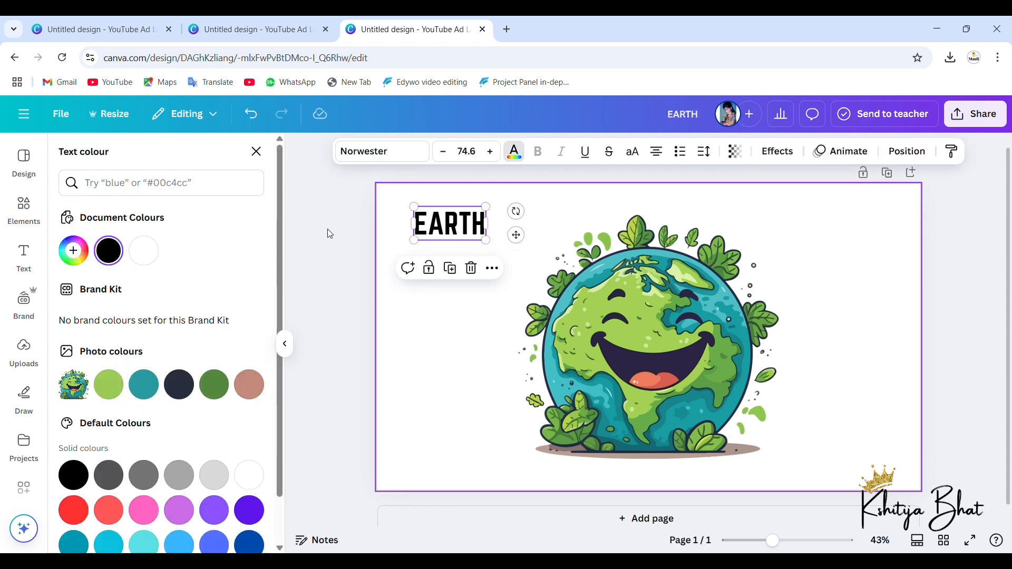
scroll(78, 420, "down", 1)
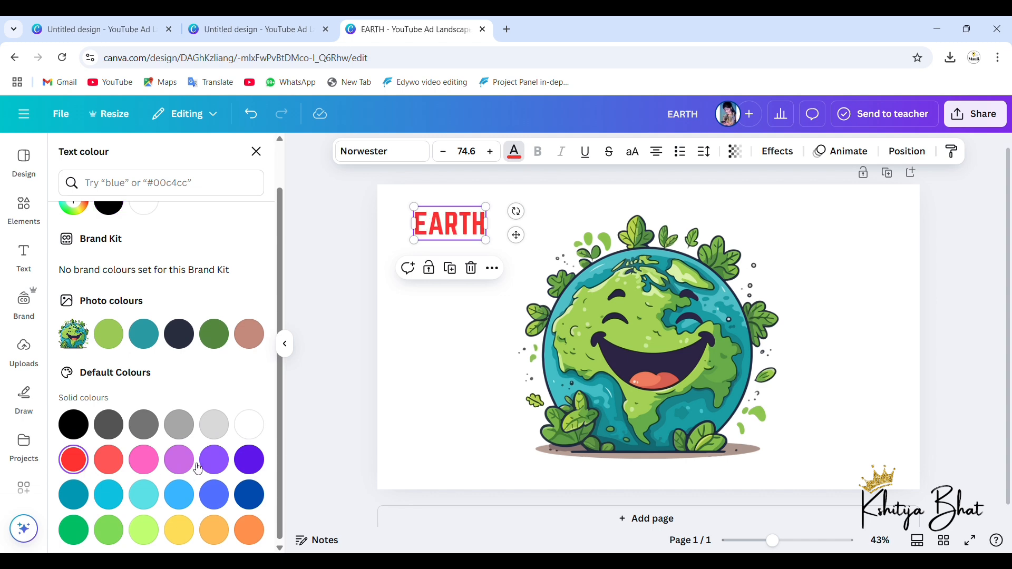
left_click(256, 499)
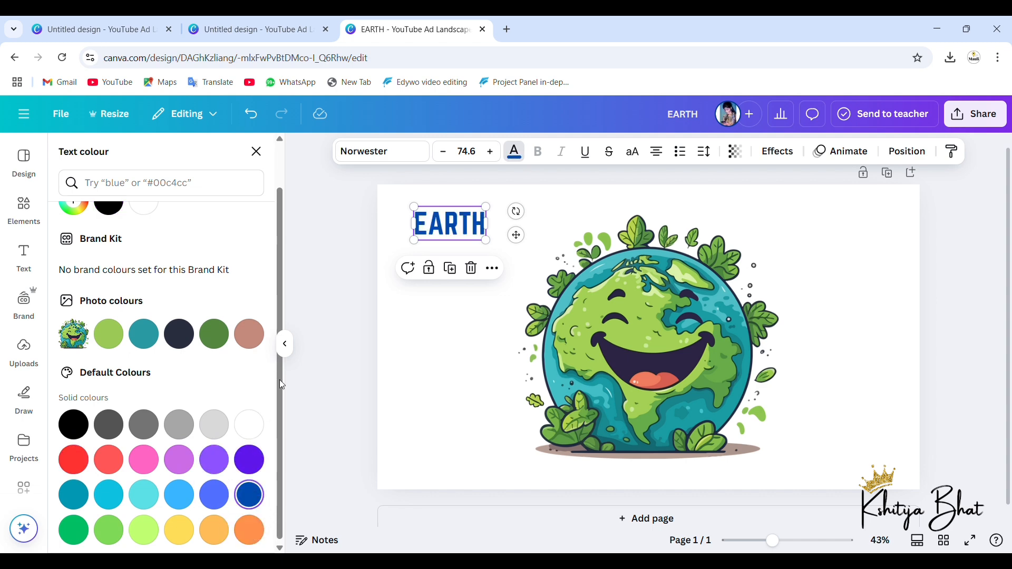
scroll(182, 320, "up", 1)
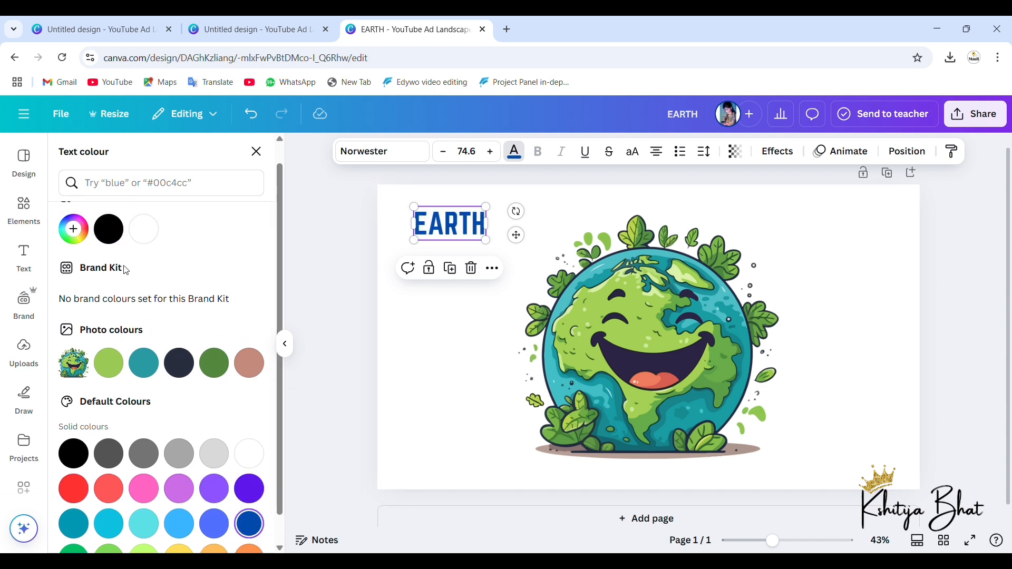
left_click(108, 232)
left_click(449, 353)
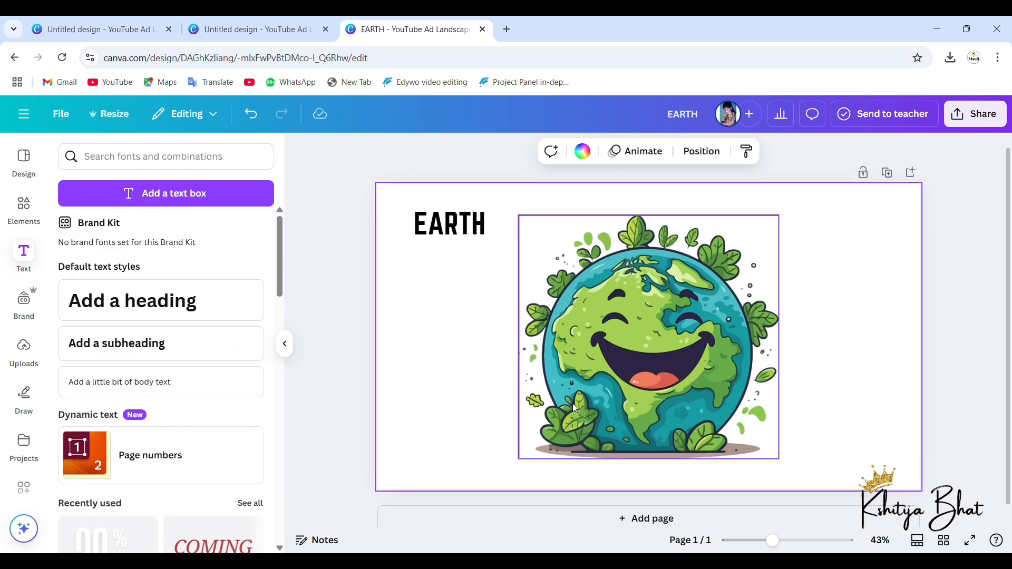
Step: Add a blank second page to the design and reopen the elements library
scroll(606, 464, "down", 1)
left_click(622, 503)
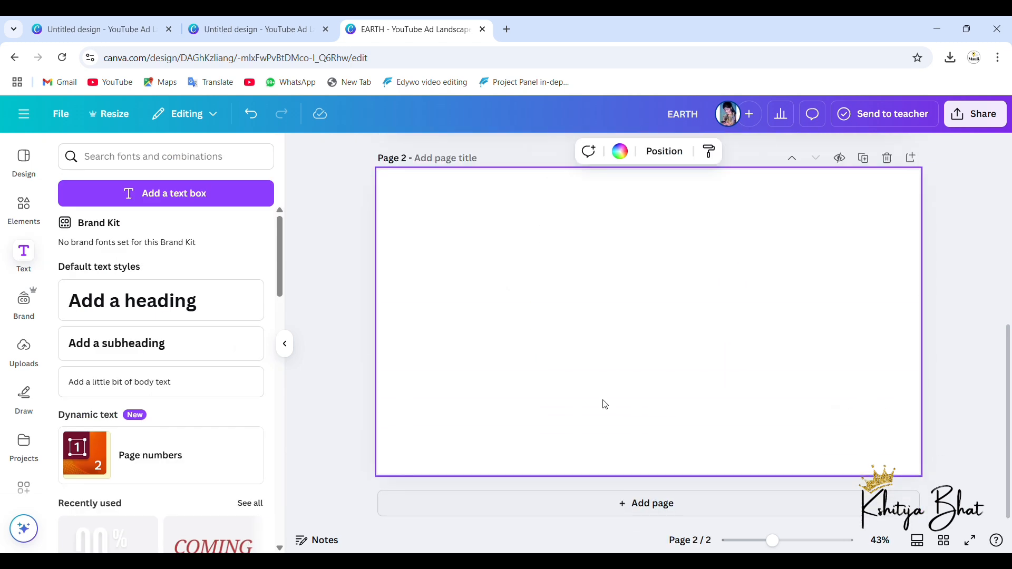
left_click(23, 207)
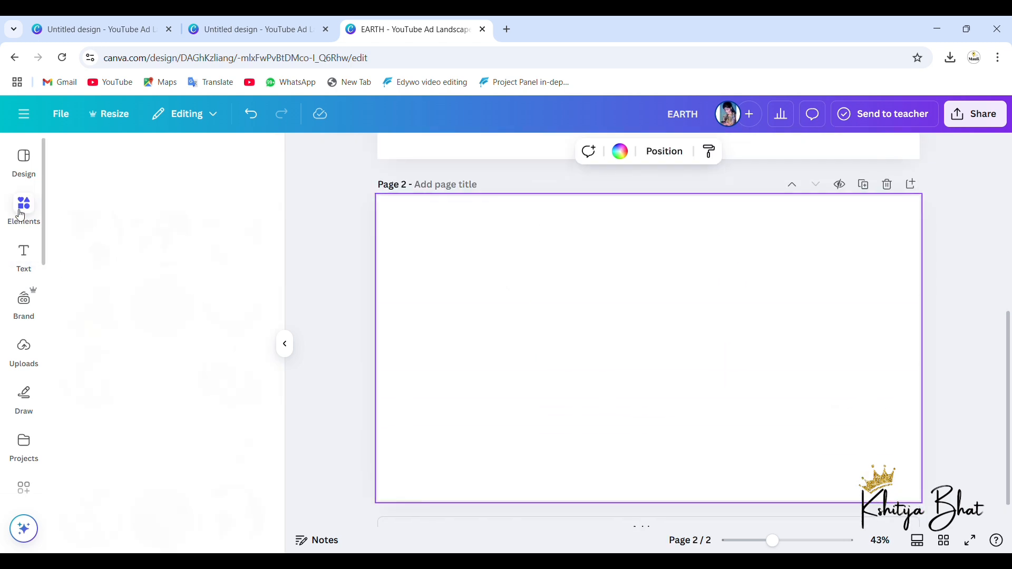
scroll(452, 303, "up", 4)
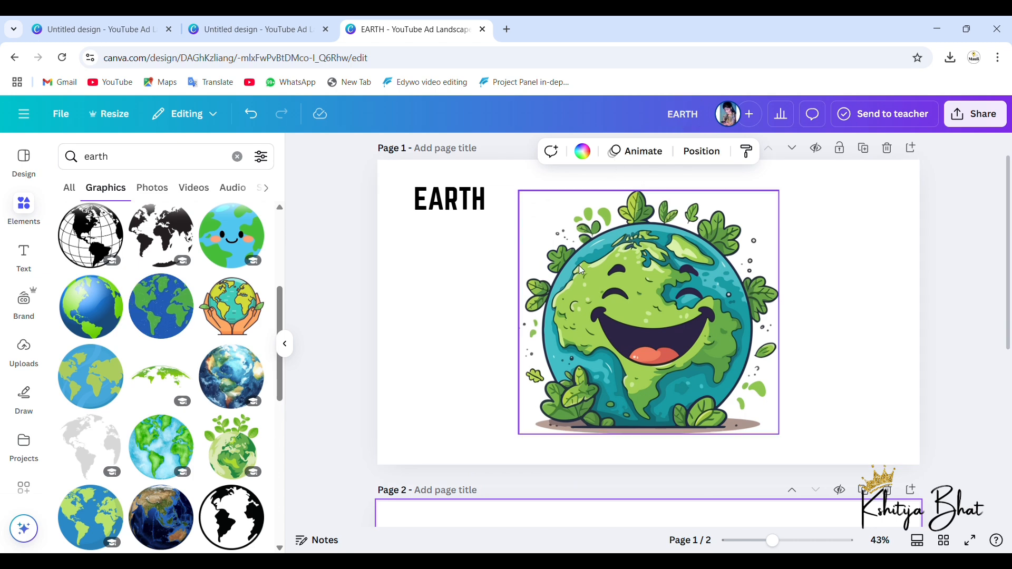
scroll(579, 264, "down", 3)
scroll(580, 269, "down", 3)
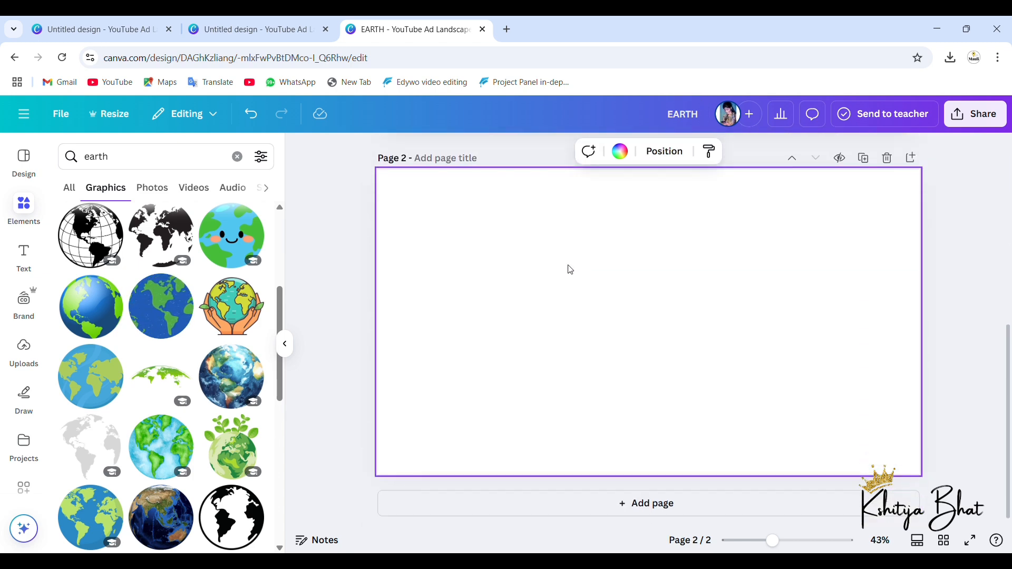
Step: Replace the earth search in the elements library with a search for "SUN"
left_click(210, 166)
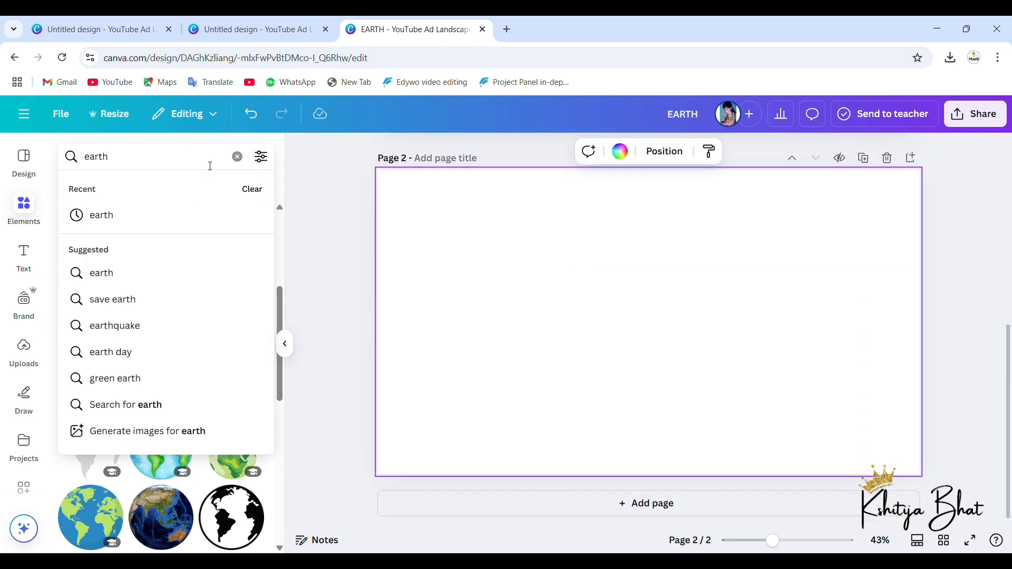
key("BackSpace")
key("BackSpace")
type("S")
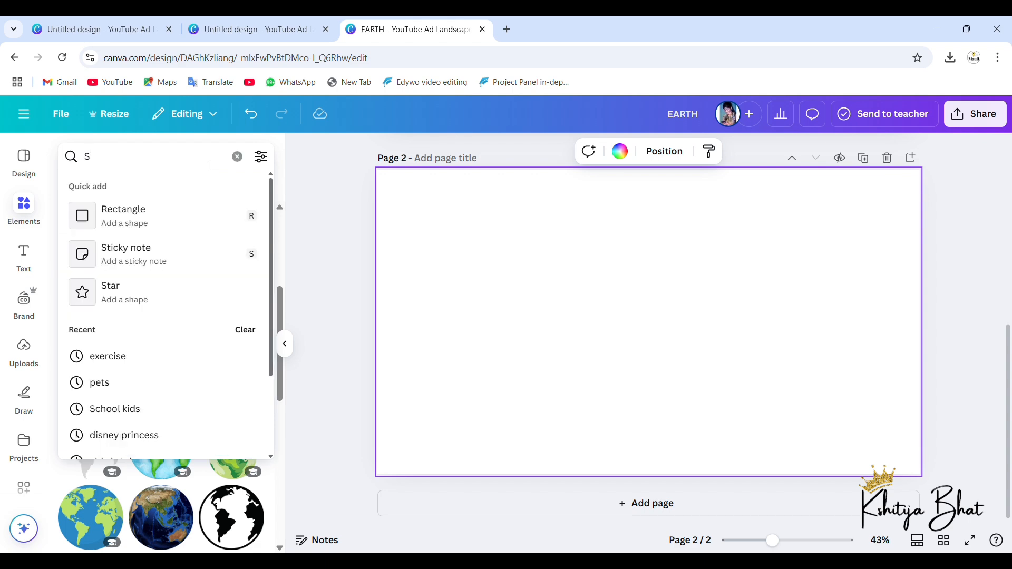
type("UN")
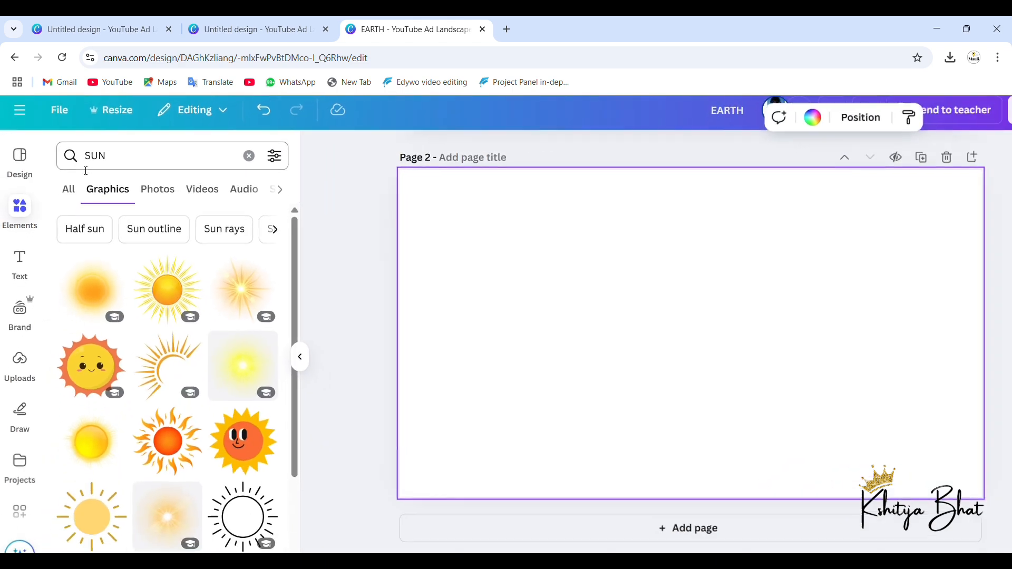
Step: Browse the sun photos and graphics and add the smiling sun leaning on a rainbow to page 2
scroll(158, 390, "down", 3)
scroll(162, 407, "down", 3)
scroll(160, 316, "up", 4)
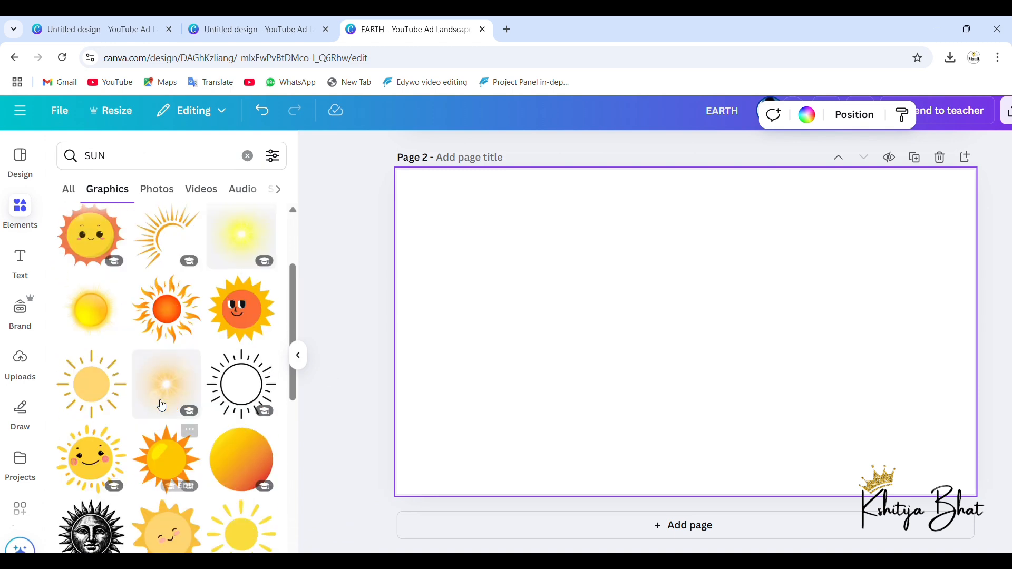
left_click(157, 190)
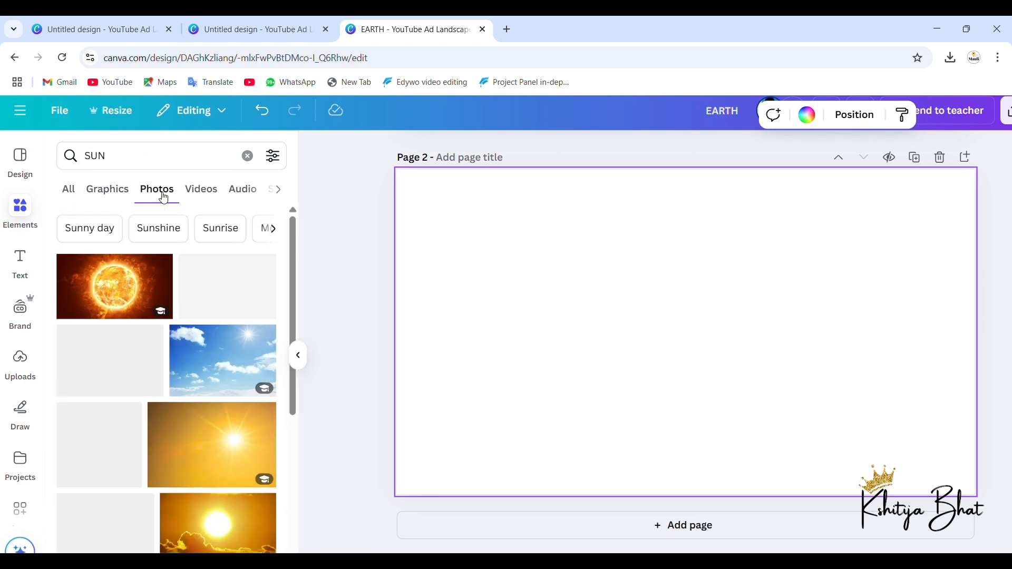
left_click(118, 194)
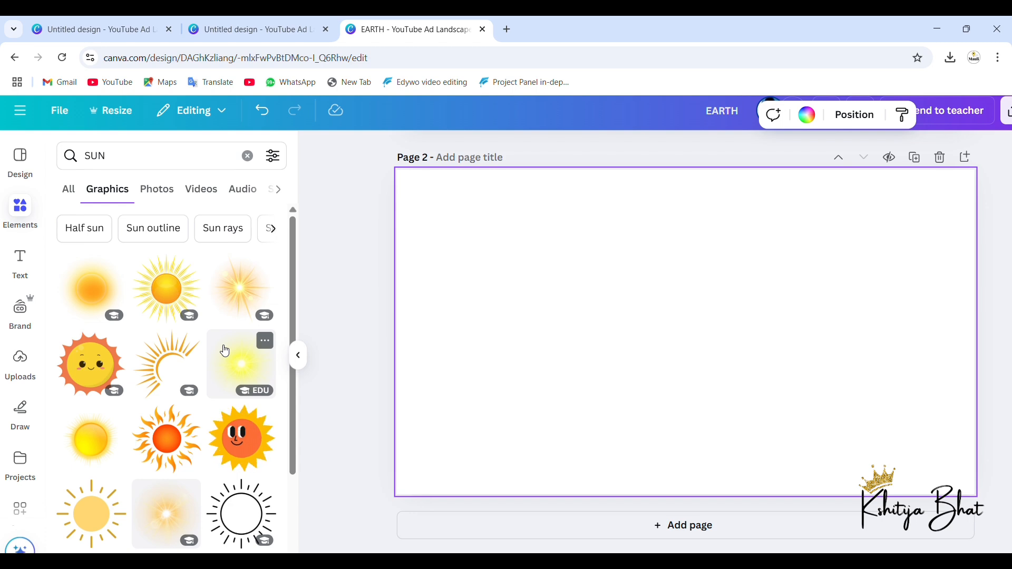
scroll(225, 351, "down", 5)
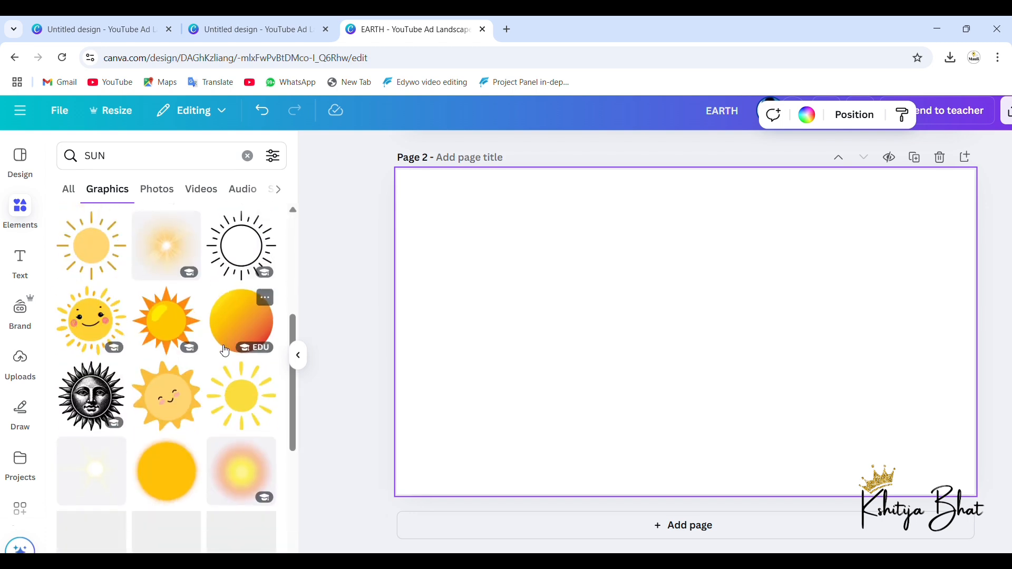
scroll(157, 447, "down", 8)
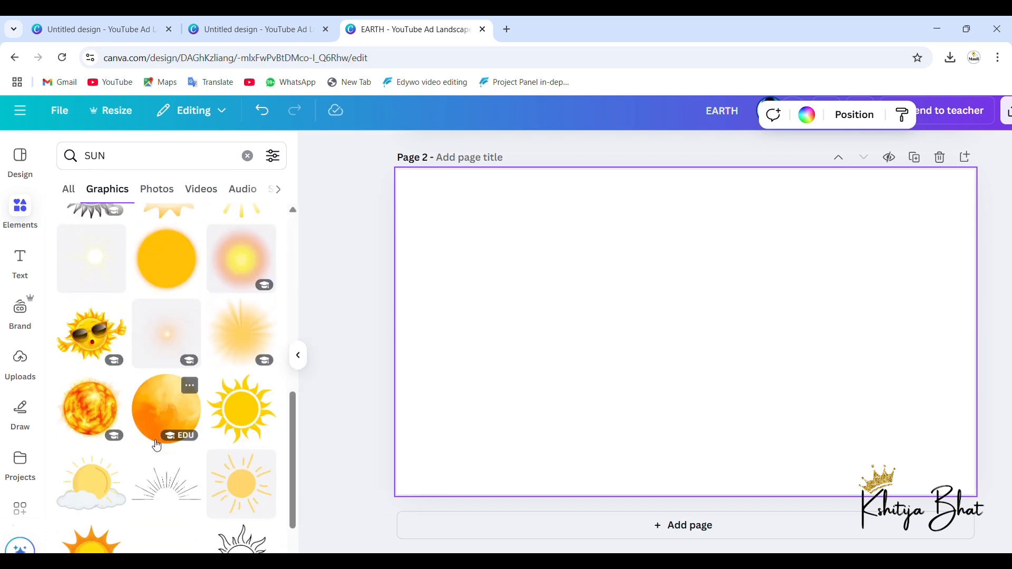
scroll(157, 446, "down", 3)
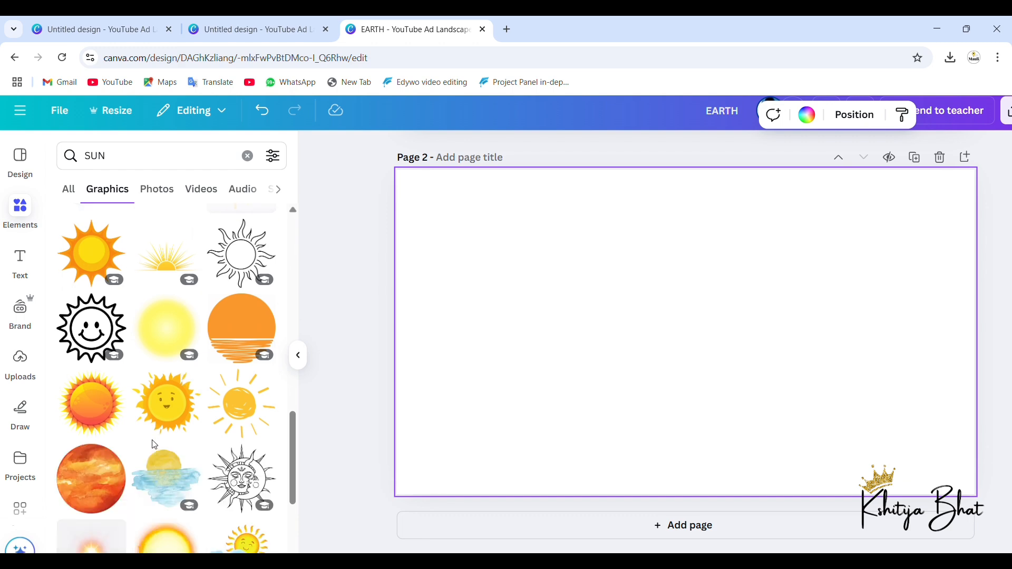
scroll(154, 445, "down", 10)
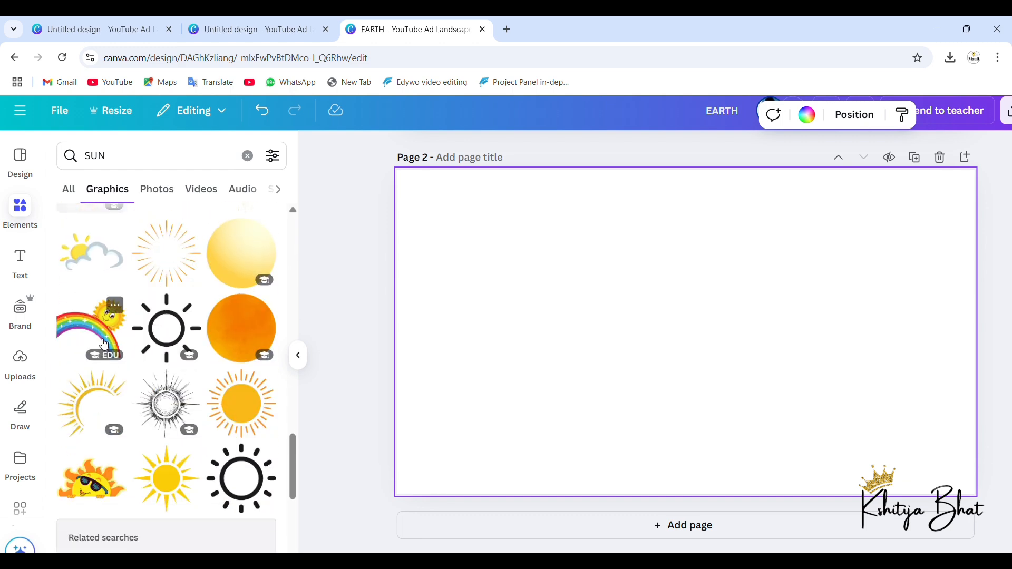
left_click(105, 344)
Step: Move the rainbow sun graphic into page 2's lower-left corner and enlarge it to nearly the page's full height
left_click_drag(610, 398, 480, 424)
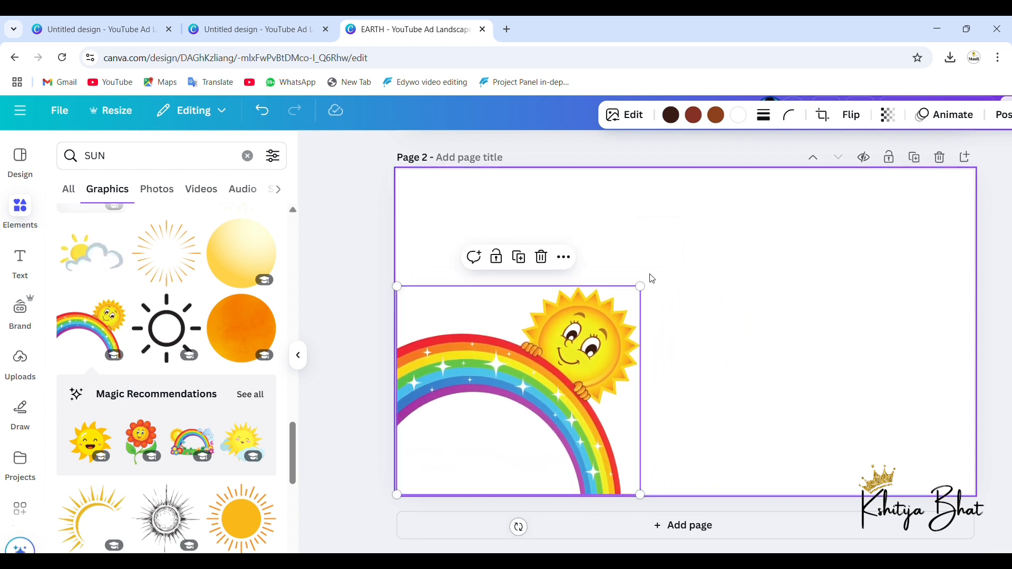
left_click_drag(650, 297, 774, 225)
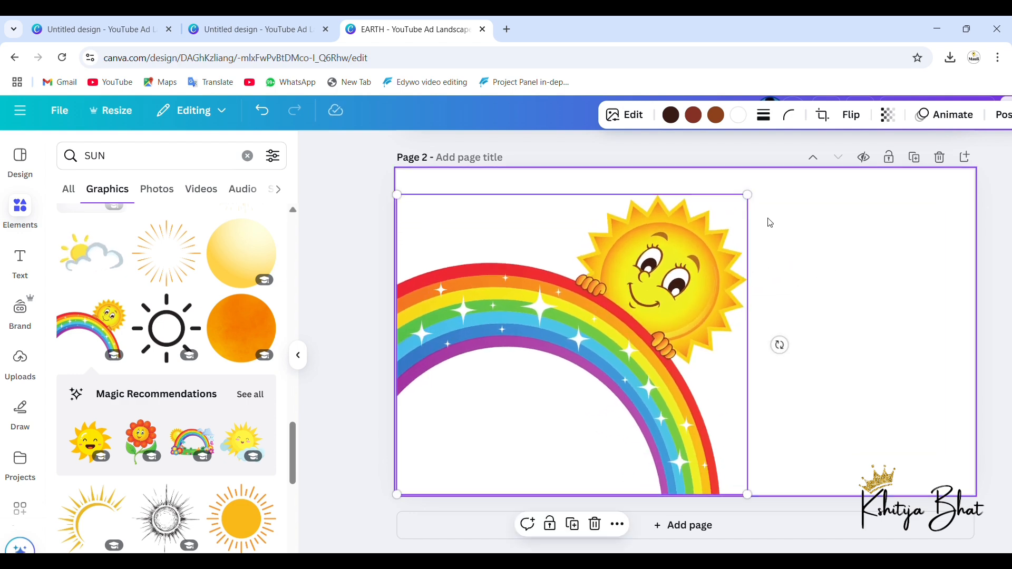
left_click(835, 270)
Step: Copy the EARTH title from page 1 onto page 2 and place it in that page's upper-right area, beside the sun
scroll(634, 275, "up", 6)
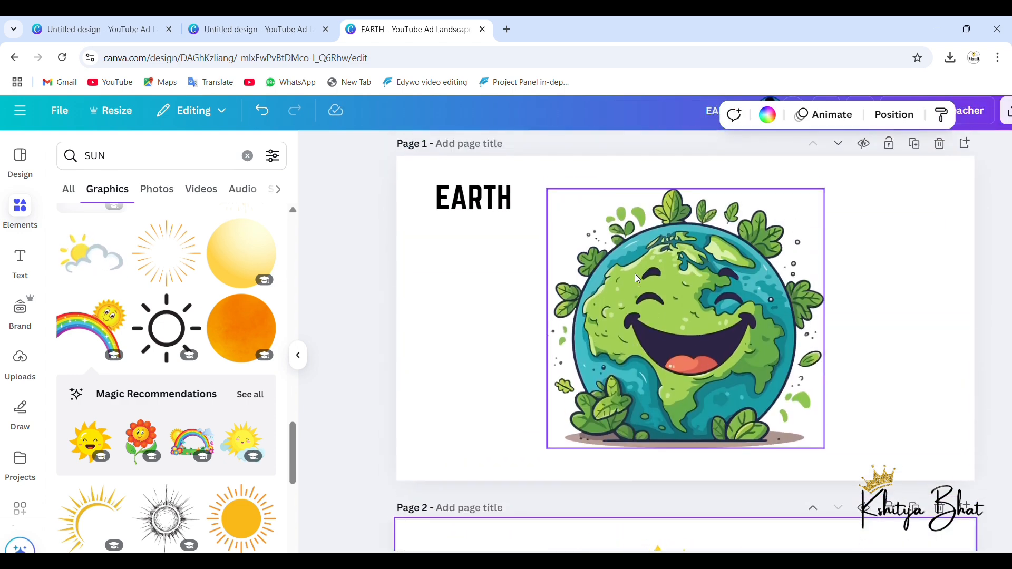
left_click(473, 227)
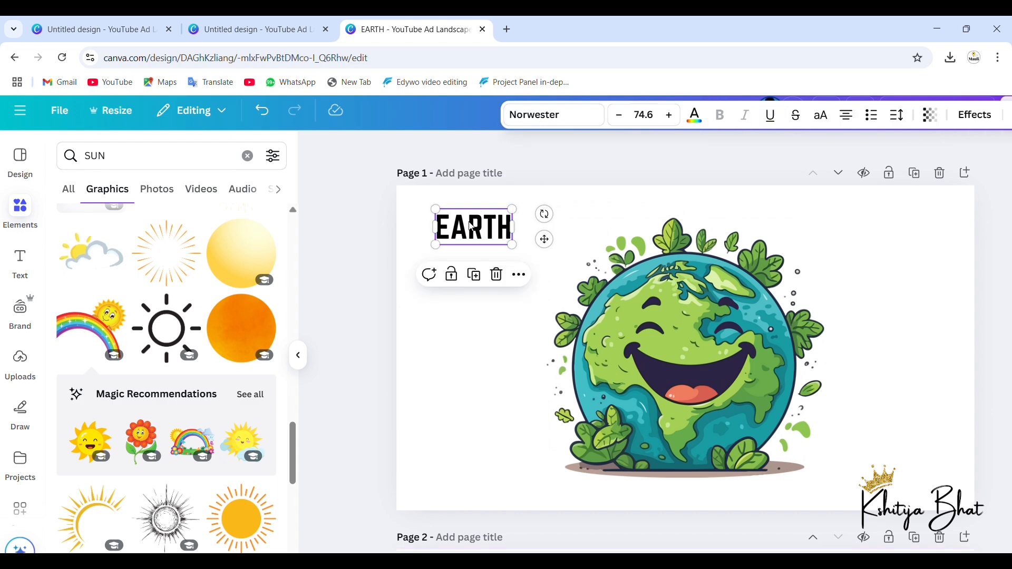
scroll(473, 227, "down", 5)
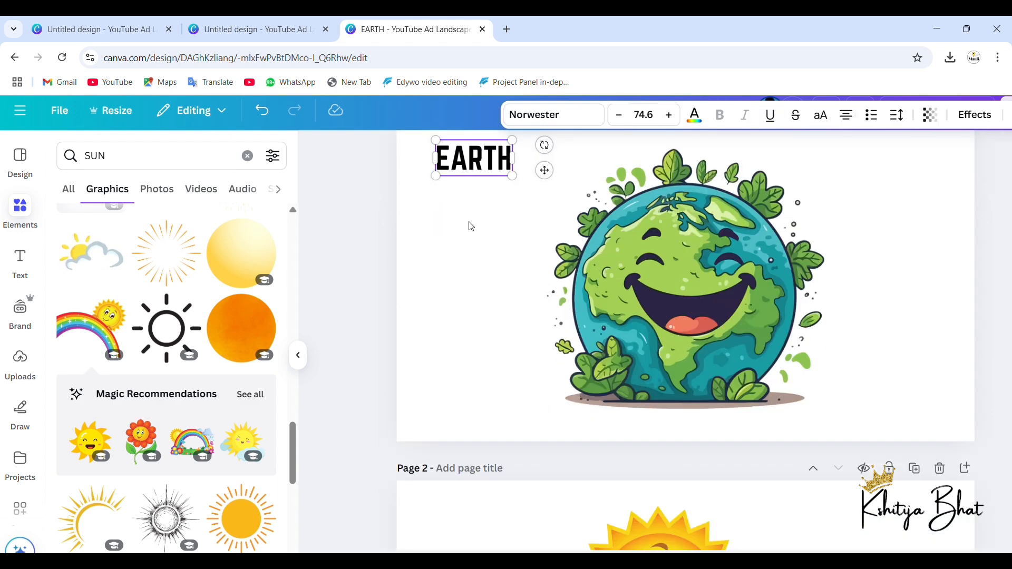
left_click(815, 368)
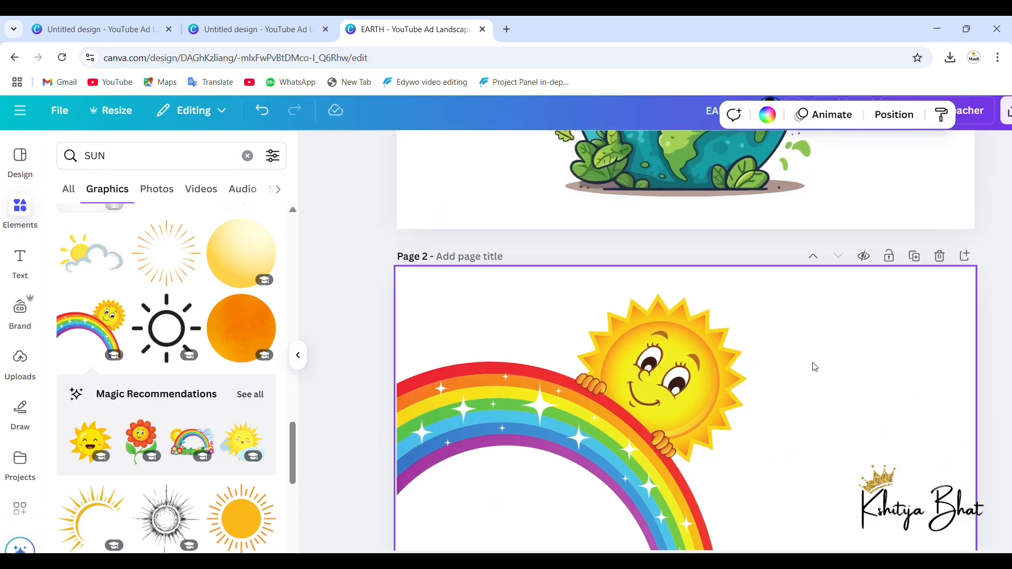
type("EARTH")
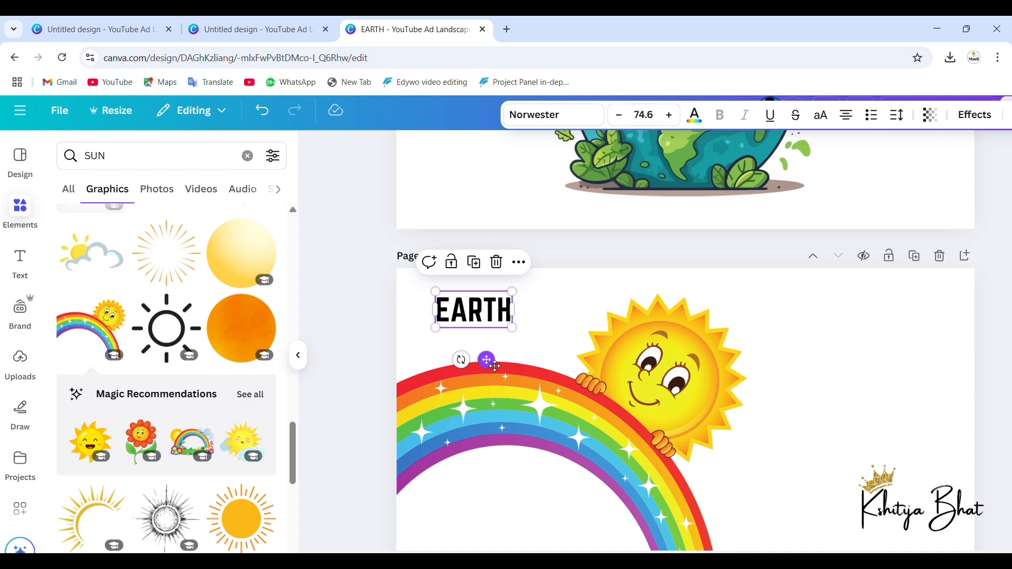
left_click_drag(498, 369, 888, 371)
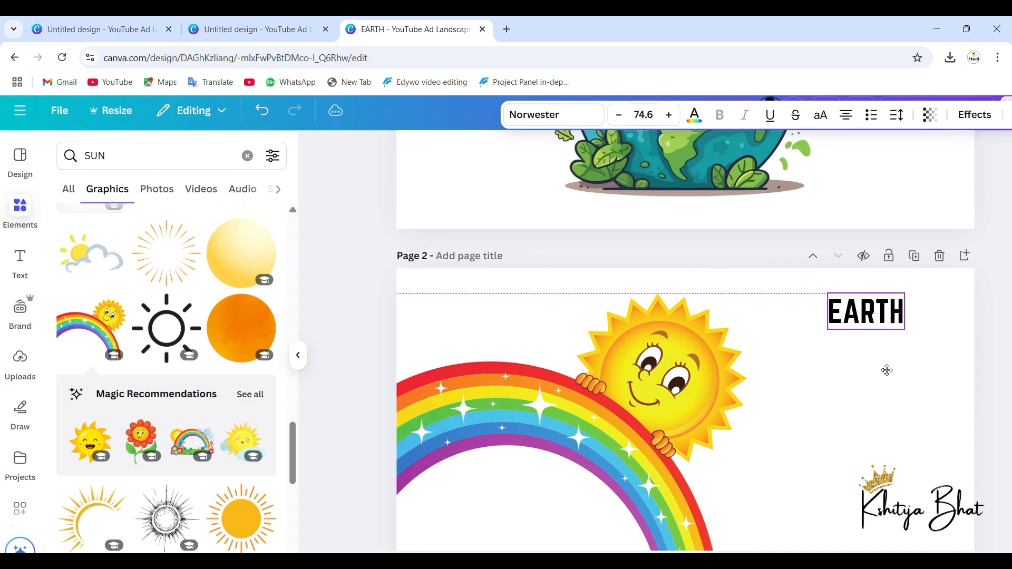
Step: Replace the copied title's text on page 2 with "SUN"
double_click(889, 311)
type("S")
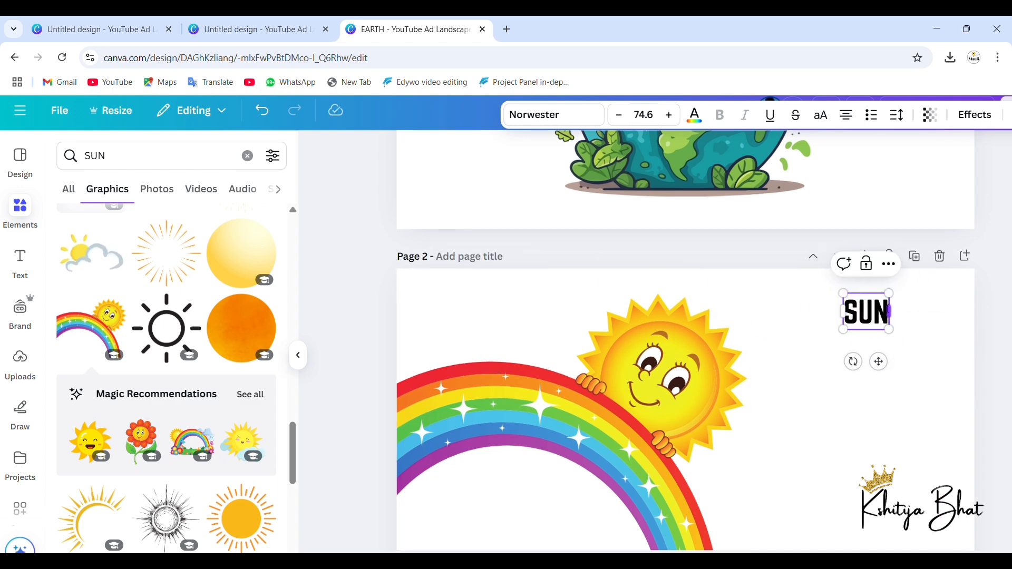
type("UN")
left_click(879, 421)
Step: Add a blank third page and replace the sun search in the elements library with a search for "PRINCESS"
scroll(879, 420, "down", 2)
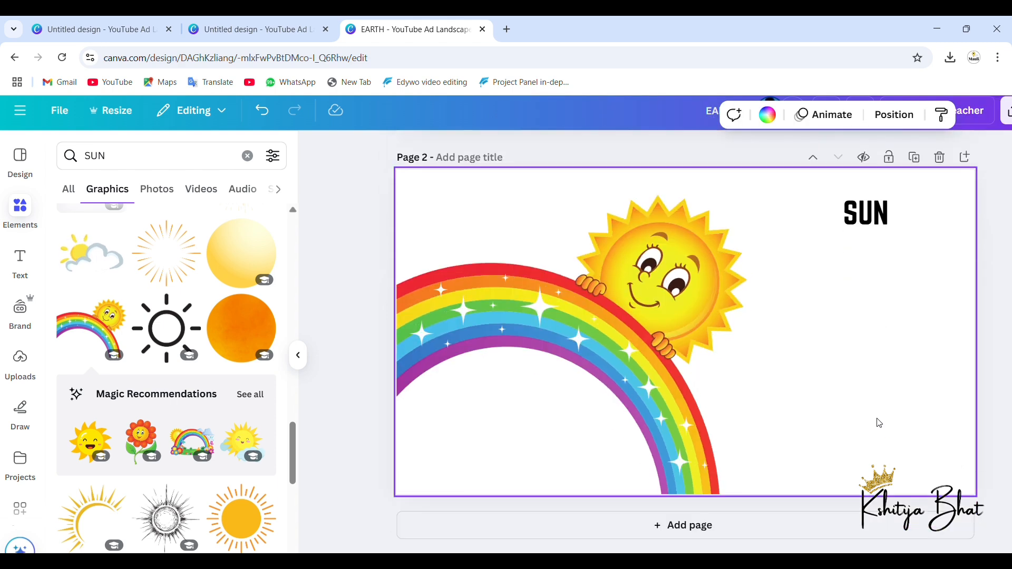
left_click(725, 527)
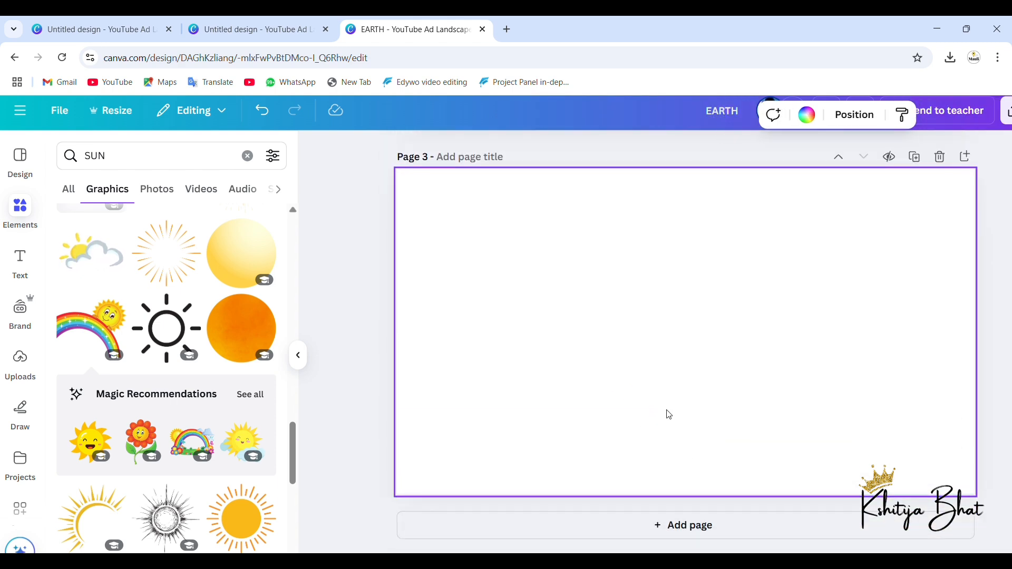
left_click(143, 165)
key("BackSpace")
key("BackSpace")
key("BackSpace")
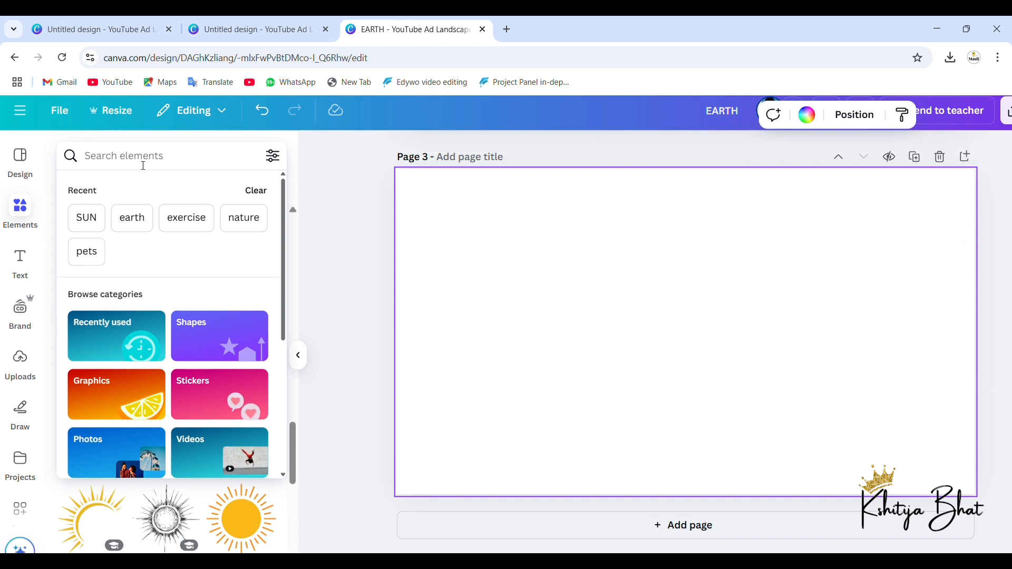
type("PRINC")
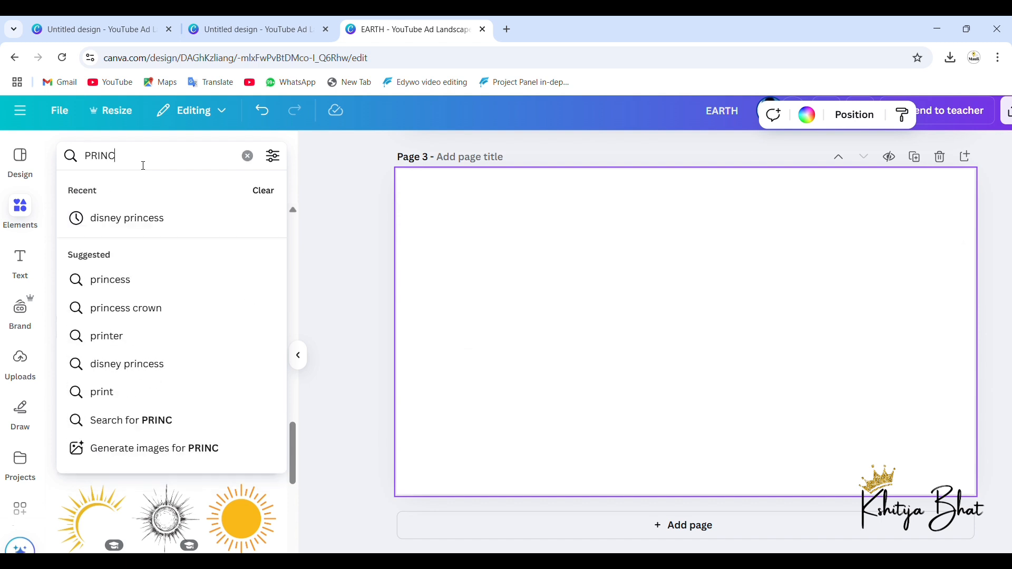
type("ESS")
key("Return")
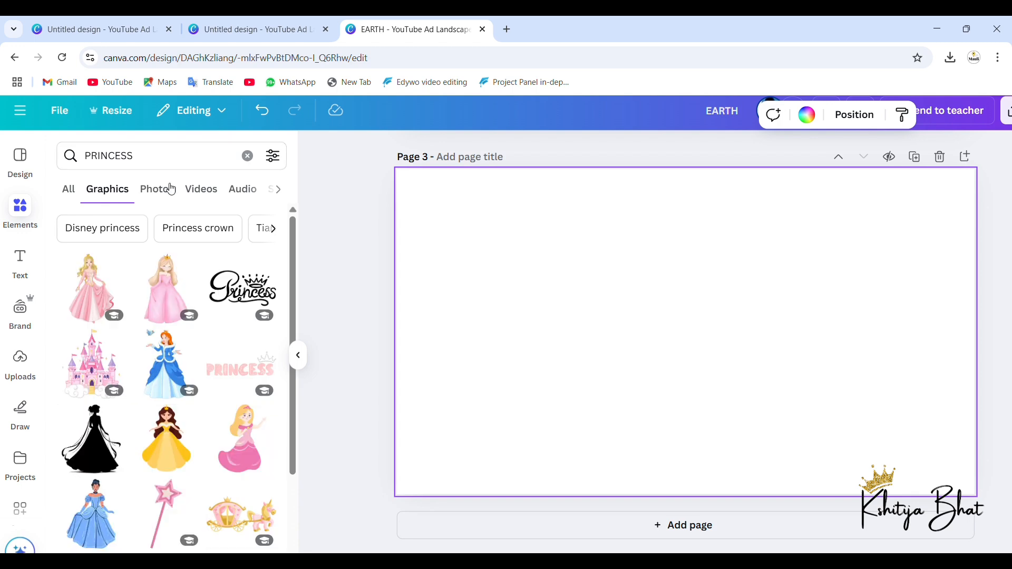
Step: Add the pink castle on clouds graphic to page 3 and move it to the page's lower-left area
scroll(96, 306, "up", 5)
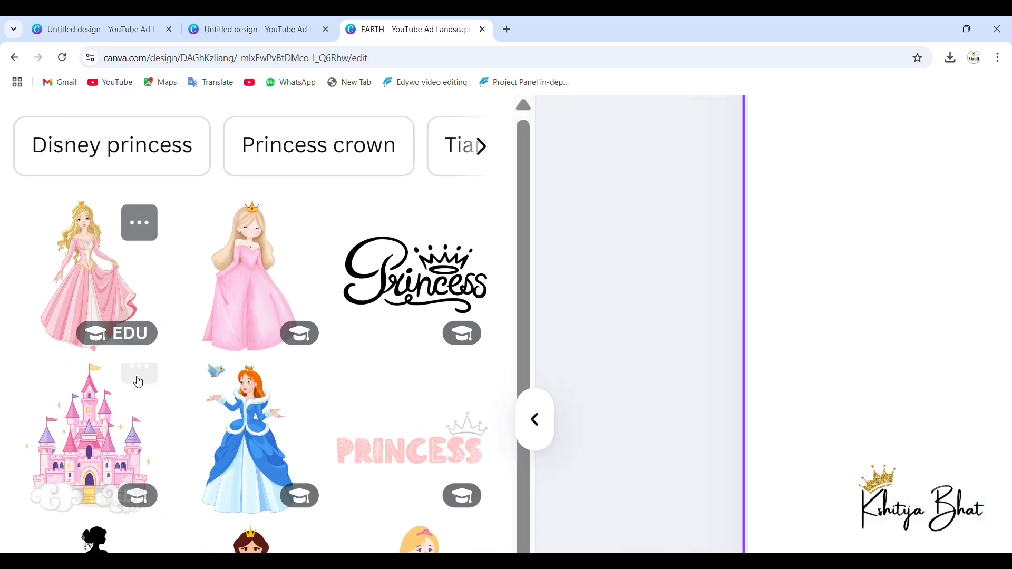
scroll(137, 380, "down", 2)
scroll(136, 380, "down", 5)
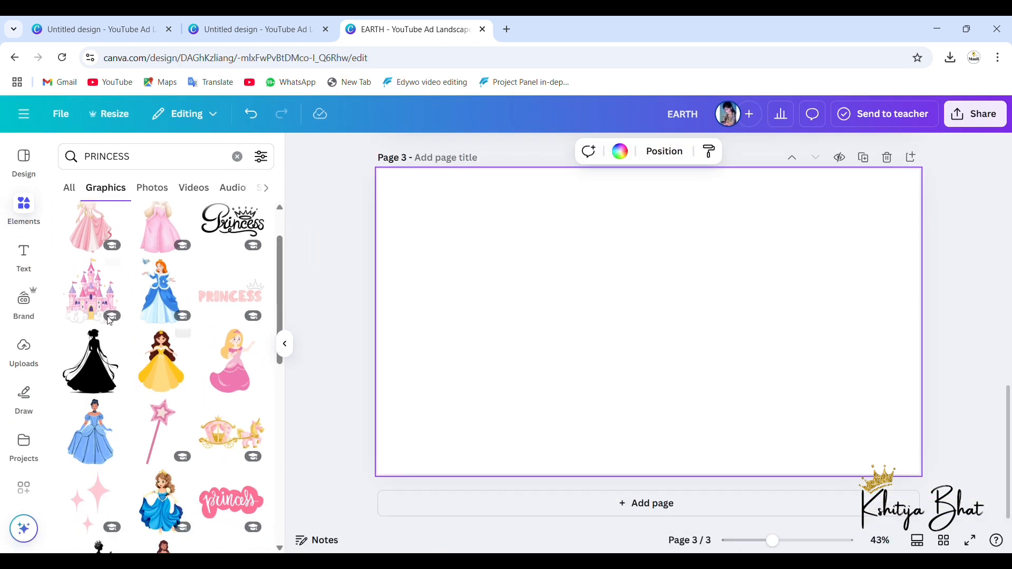
left_click(105, 308)
left_click_drag(678, 377, 525, 409)
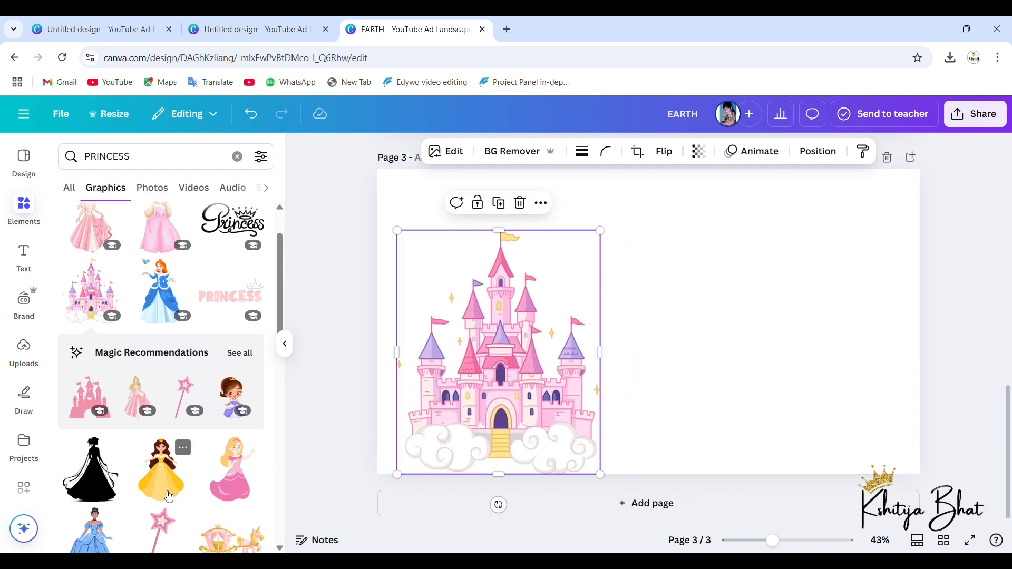
Step: Add the brown-haired princess in the blue dress to page 3 and place her to the right of the castle
scroll(169, 497, "down", 3)
scroll(164, 476, "down", 1)
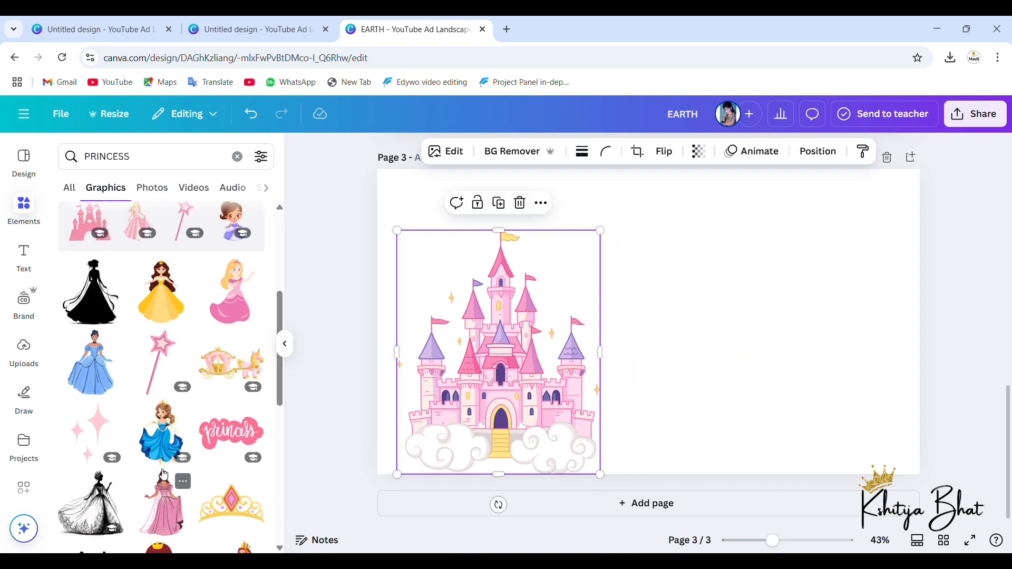
left_click(190, 447)
left_click_drag(674, 304, 723, 335)
Step: Enlarge the castle to about page 3's full height and shift the princess slightly right, clear of the castle
left_click(590, 243)
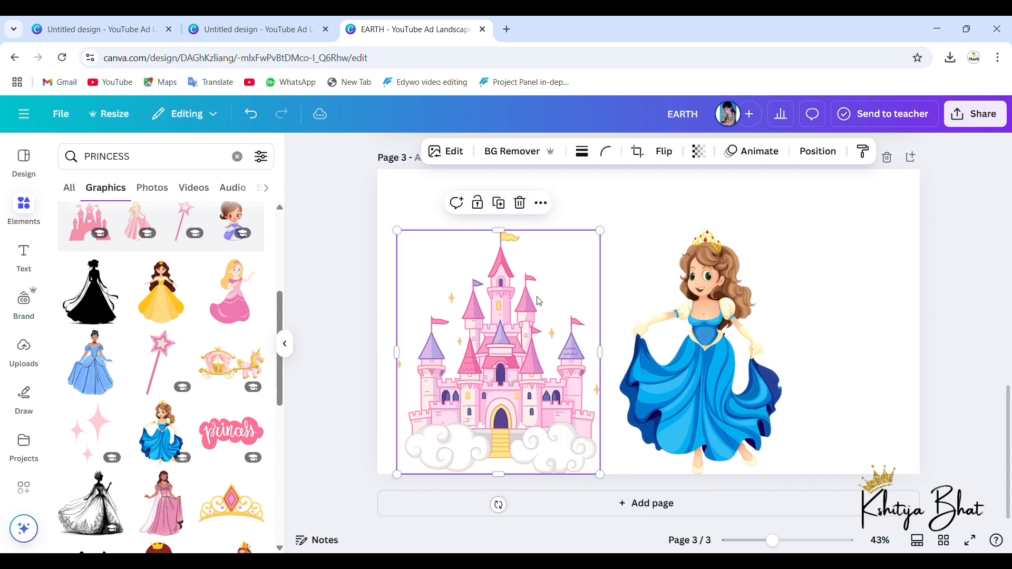
left_click_drag(603, 232, 669, 181)
left_click(750, 366)
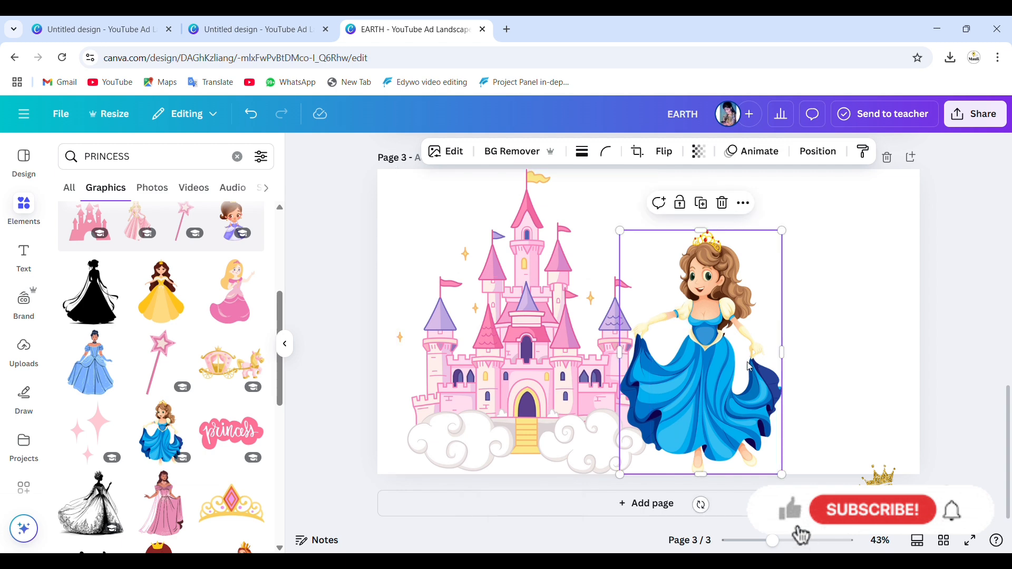
left_click_drag(750, 366, 764, 370)
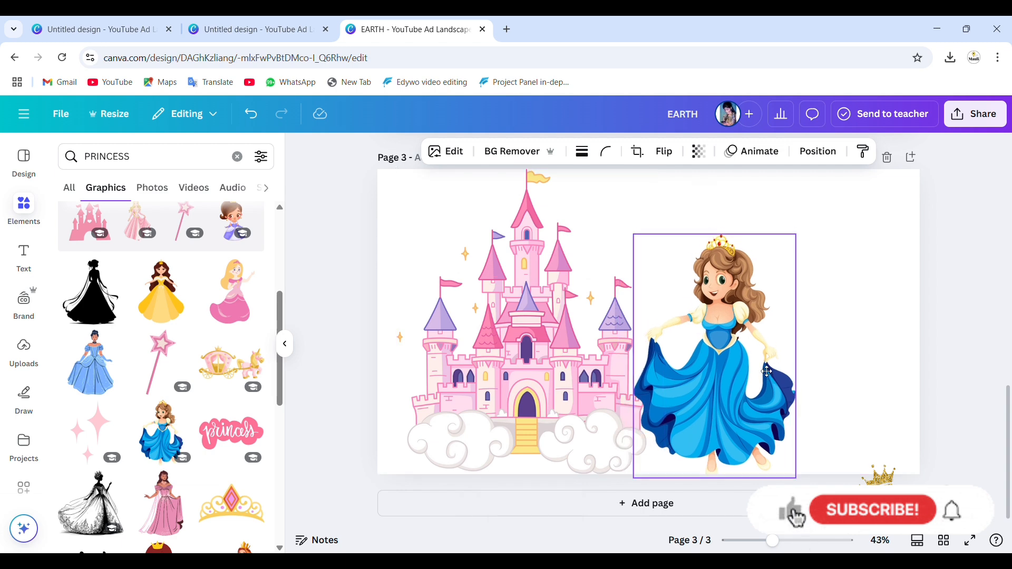
Step: Add the pink "princess" lettering graphic to page 3, move it to the upper-right corner and shrink it to fit above the princess
left_click(220, 439)
left_click_drag(681, 322, 839, 233)
left_click_drag(696, 290, 759, 255)
left_click_drag(836, 220, 828, 222)
left_click(836, 330)
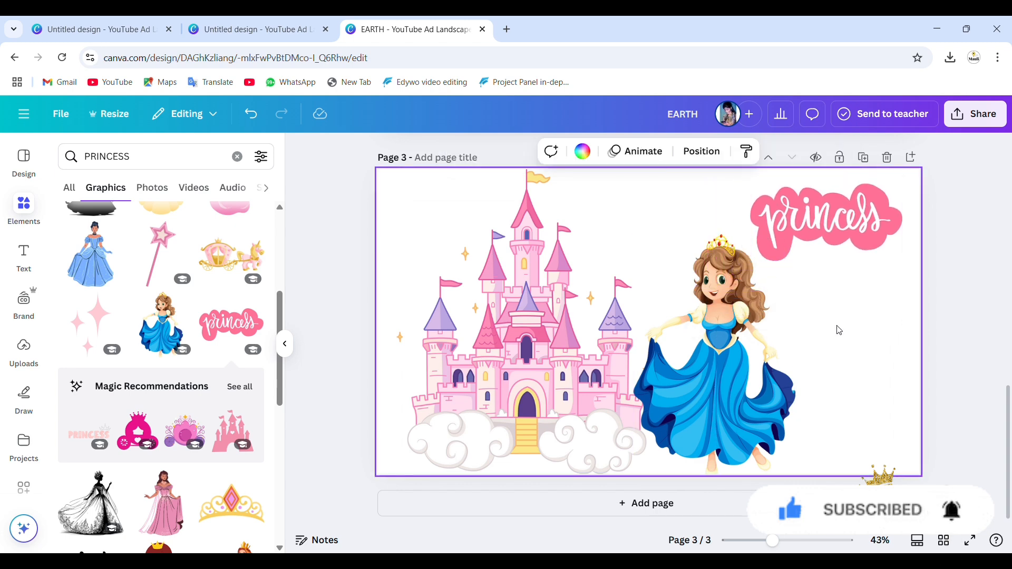
Step: Add a blank fourth page and replace the princess search in the elements library with a search for "PETS"
left_click(661, 503)
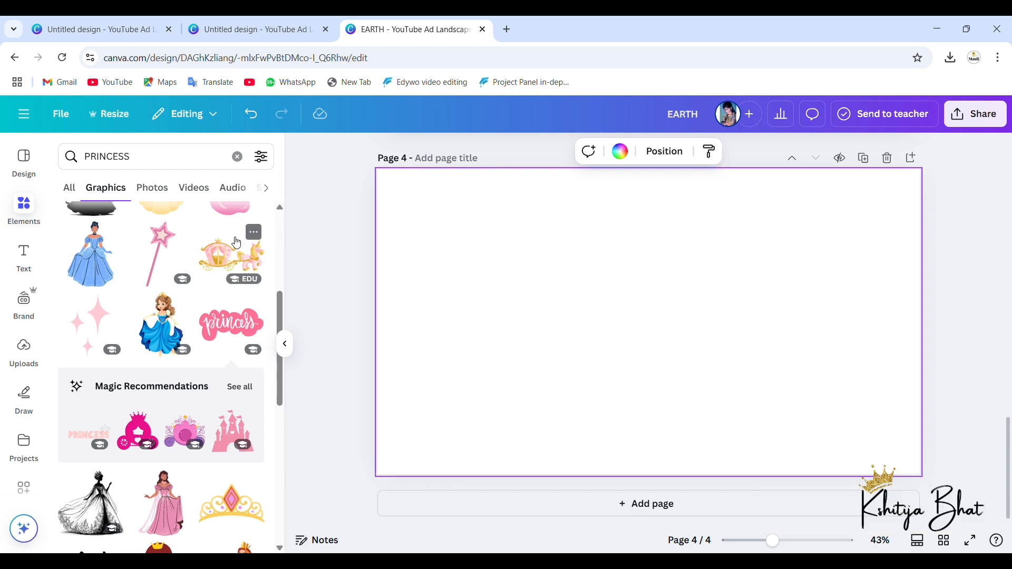
scroll(136, 459, "down", 1)
scroll(214, 286, "up", 4)
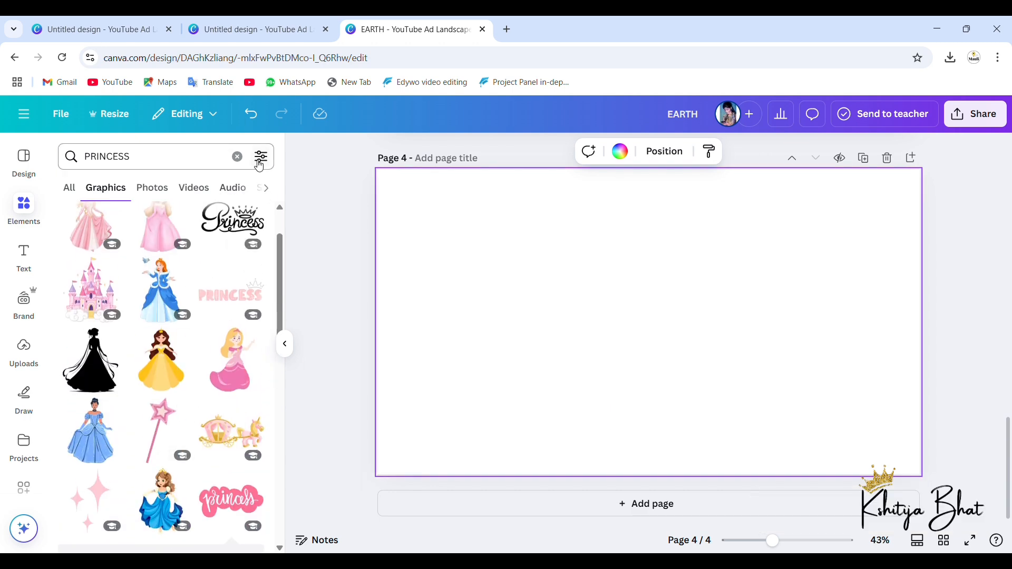
left_click(238, 158)
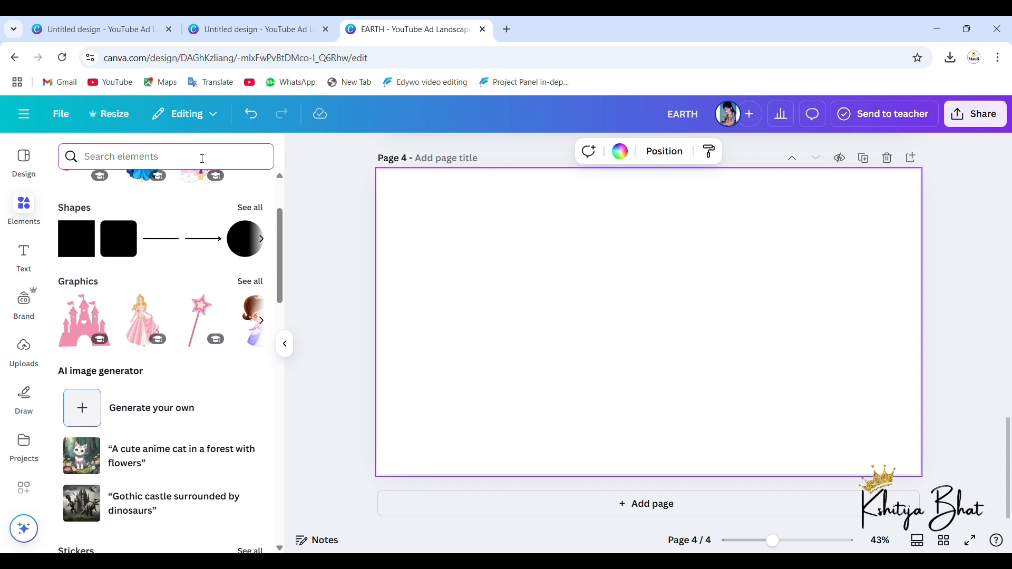
type("PETS")
key("Return")
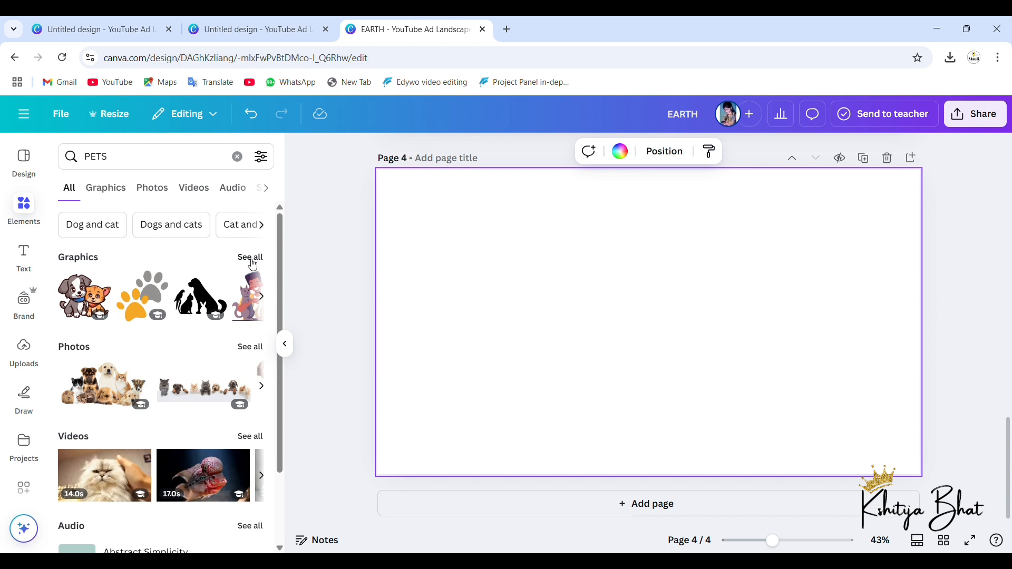
Step: Show all pet graphics and add the group of four cartoon kittens to page 4
left_click(251, 258)
scroll(134, 419, "down", 3)
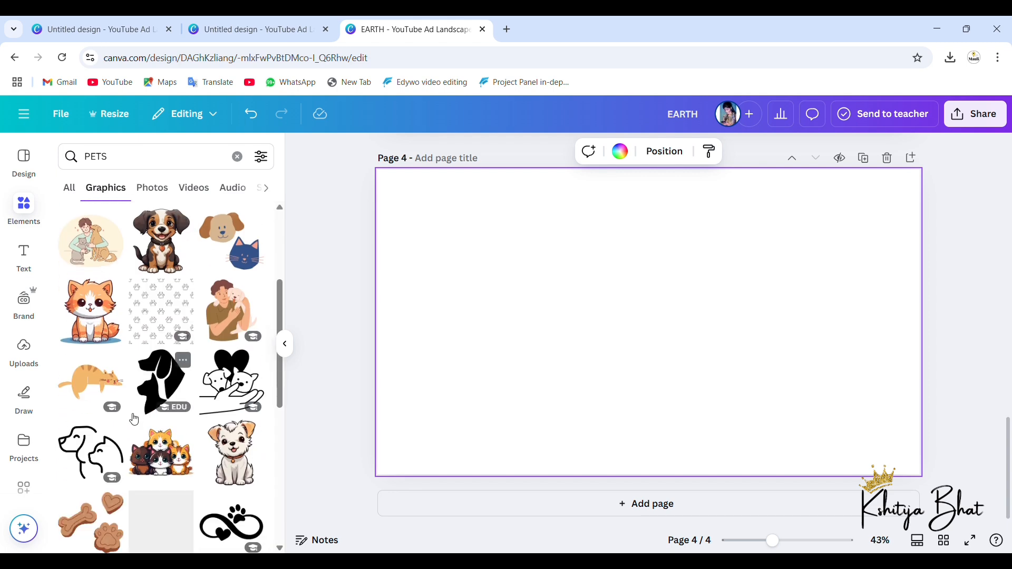
scroll(134, 419, "down", 3)
left_click(168, 327)
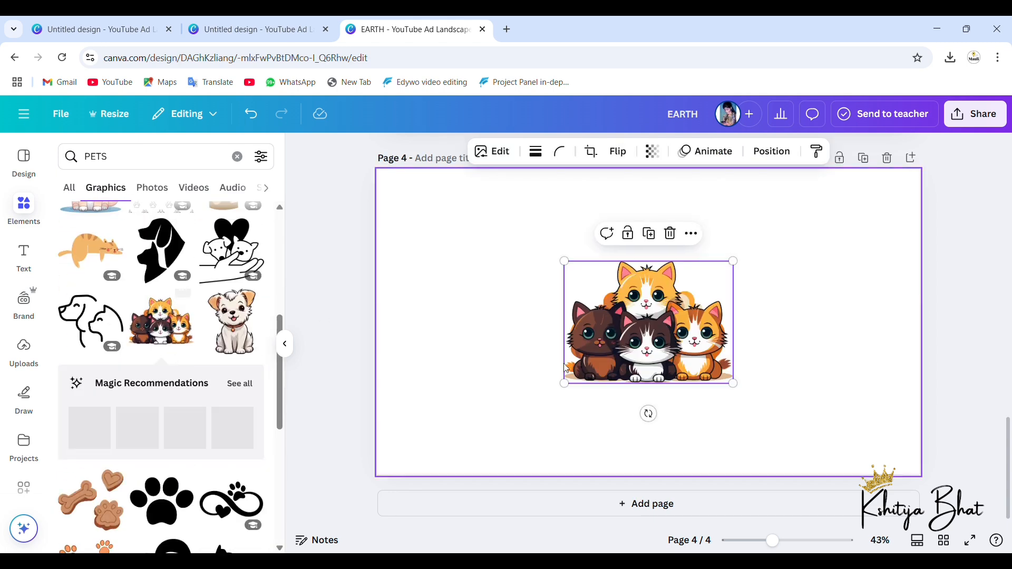
Step: Enlarge the kitten group to nearly page 4's full height and centre it on the page
left_click_drag(574, 390, 463, 496)
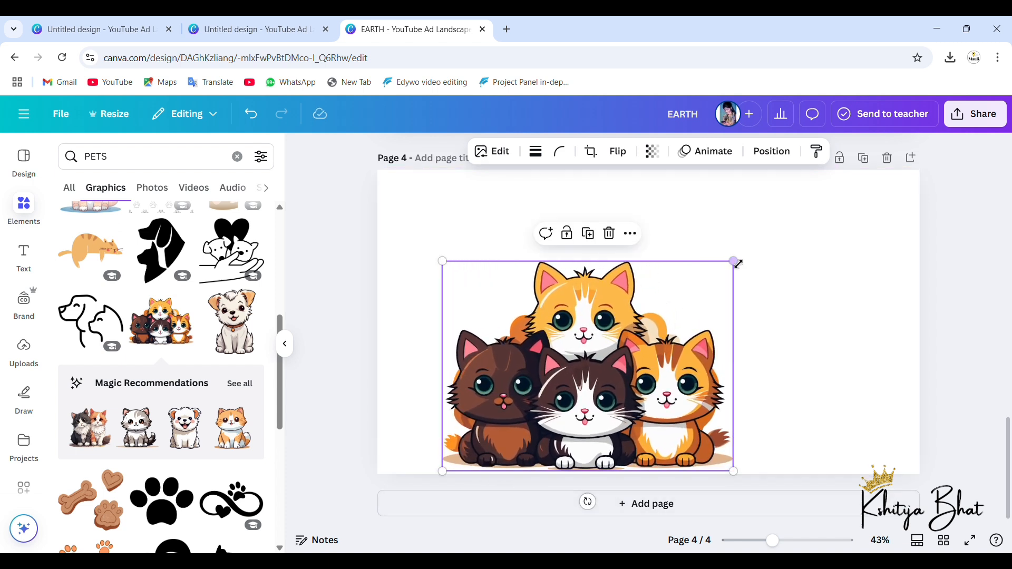
left_click_drag(734, 261, 846, 198)
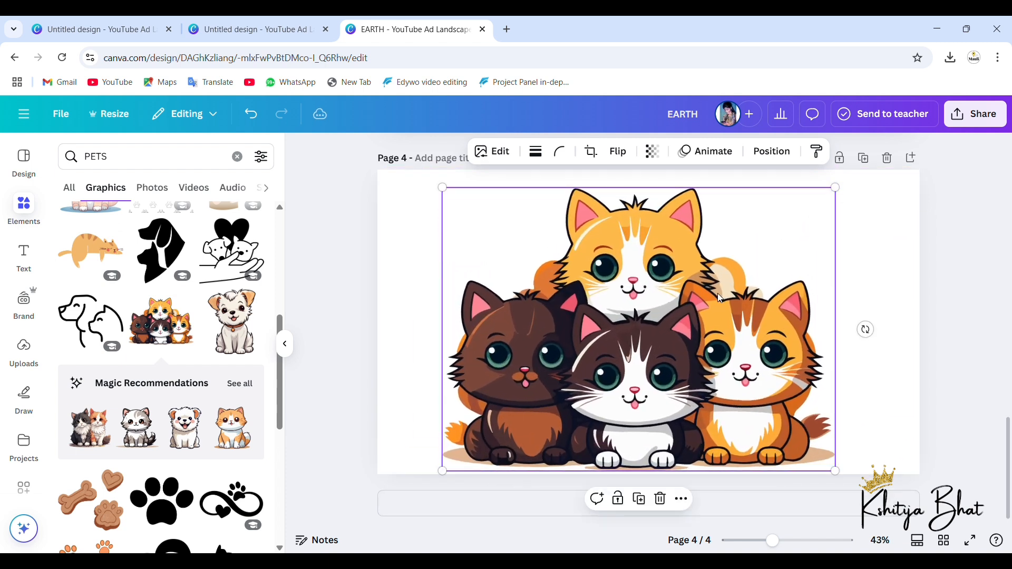
mouse_move(720, 299)
left_mouse_down()
mouse_move(741, 292)
mouse_move(730, 294)
left_mouse_up()
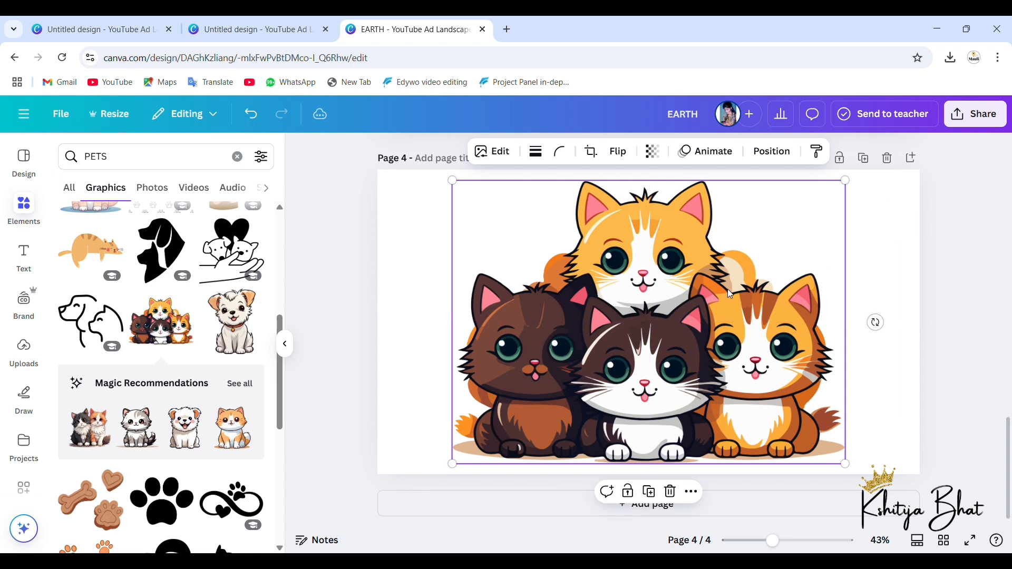
Step: Add a blank fifth page and replace the pets search in the elements library with a search for "NATURE"
scroll(730, 294, "down", 2, "ctrl")
scroll(187, 459, "down", 5)
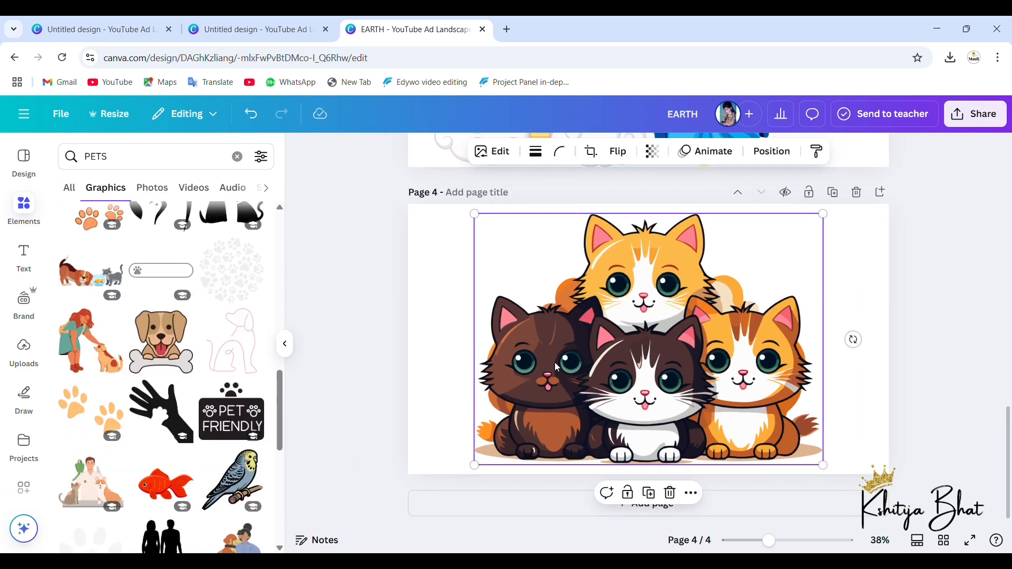
scroll(554, 362, "down", 3, "ctrl")
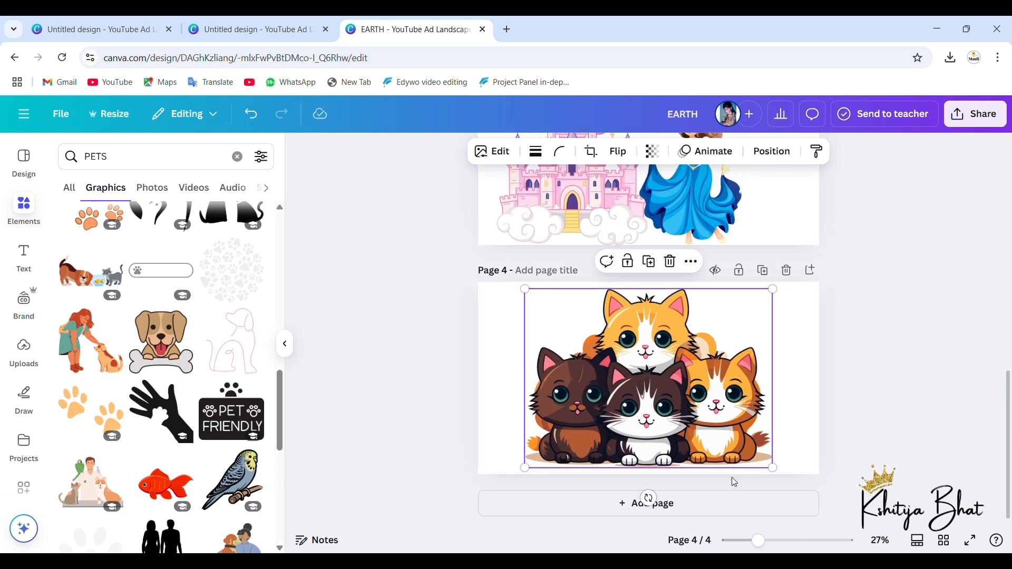
left_click(698, 510)
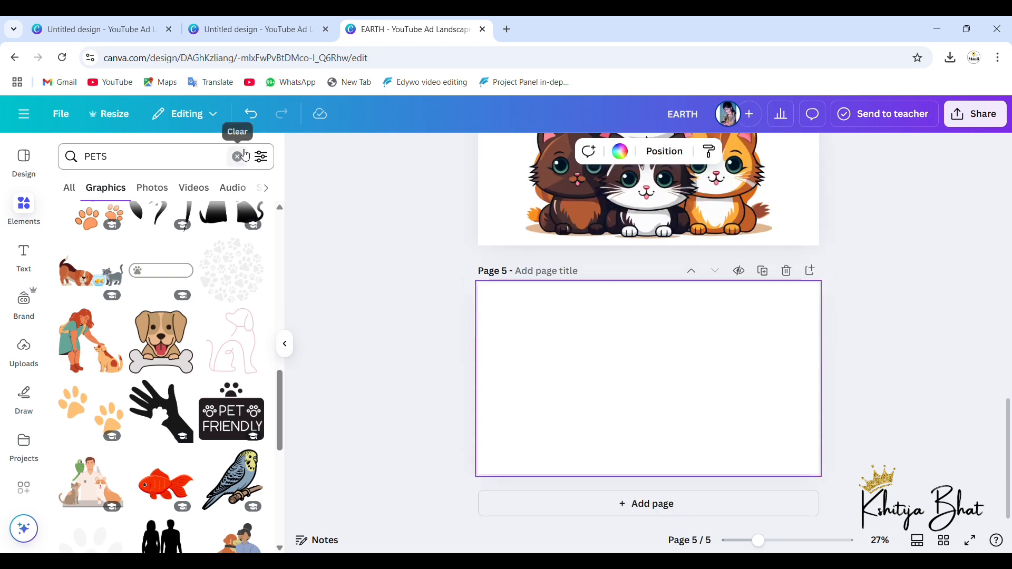
left_click(245, 155)
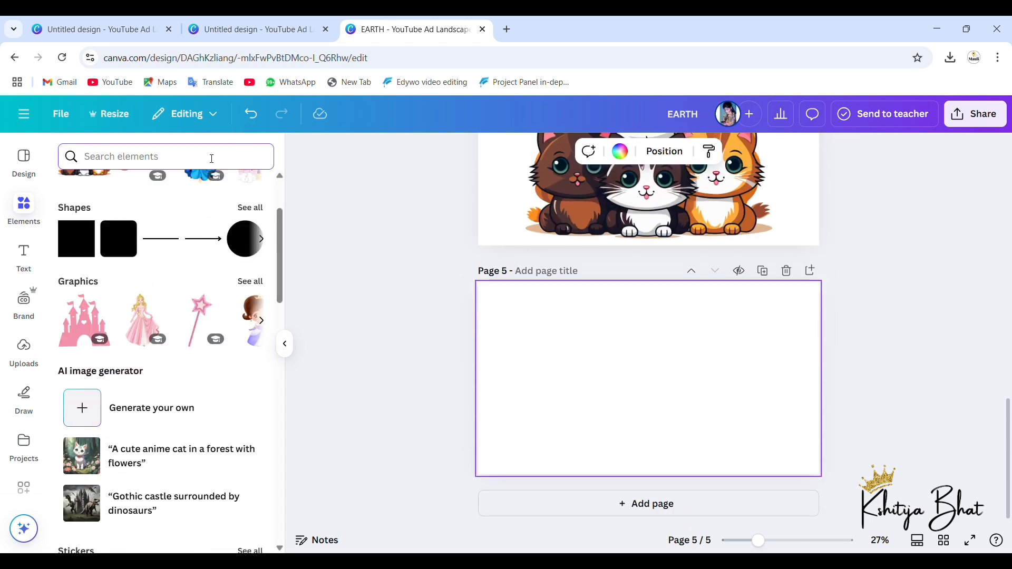
type("NATU")
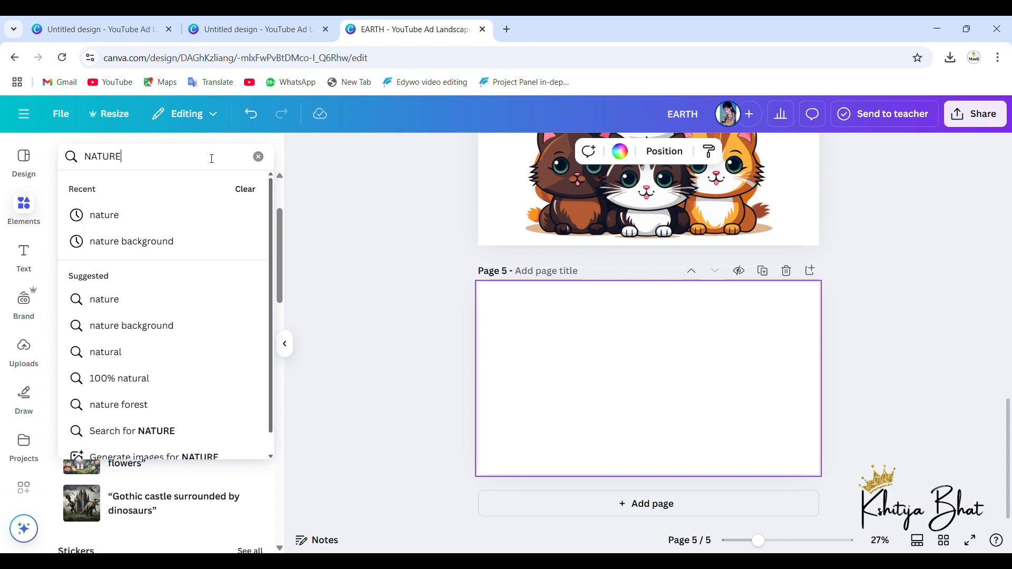
type("RE")
key("Return")
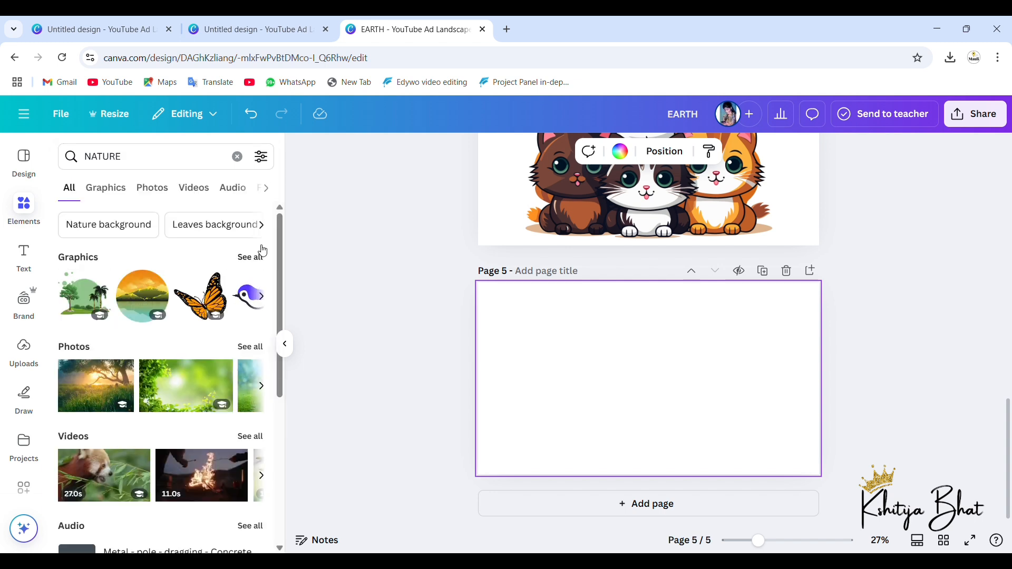
Step: Show all nature graphics and add the green circle landscape with a tree and two palms to page 5
left_click(250, 258)
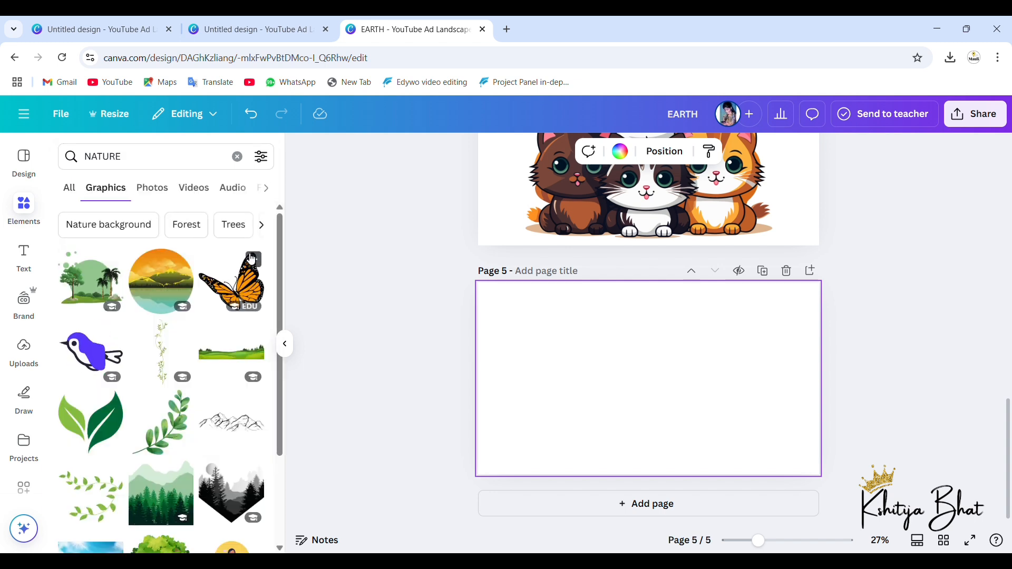
scroll(196, 366, "down", 3)
scroll(197, 366, "down", 2)
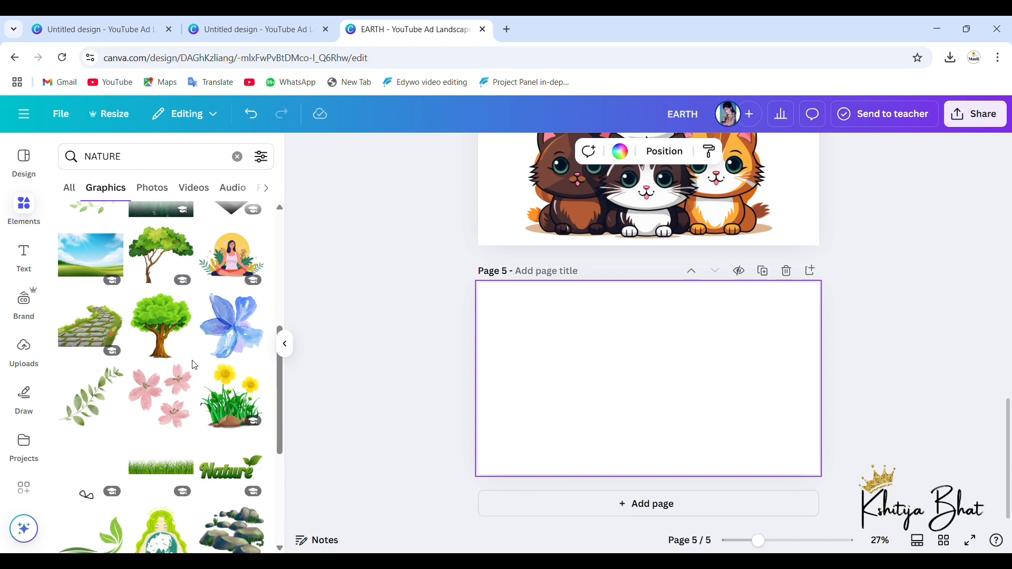
scroll(196, 365, "down", 3)
scroll(197, 365, "up", 3)
scroll(197, 365, "up", 5)
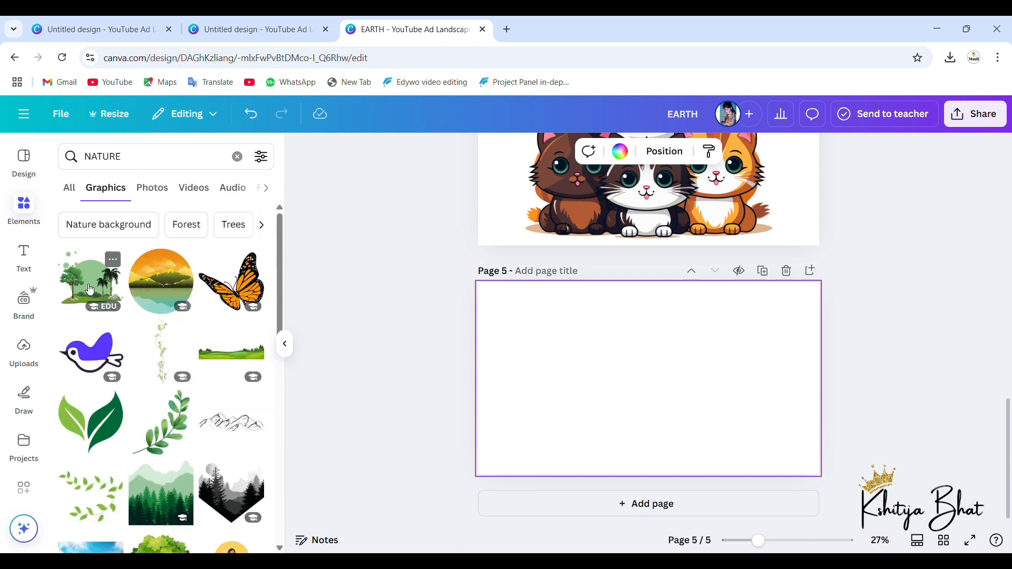
left_click(90, 289)
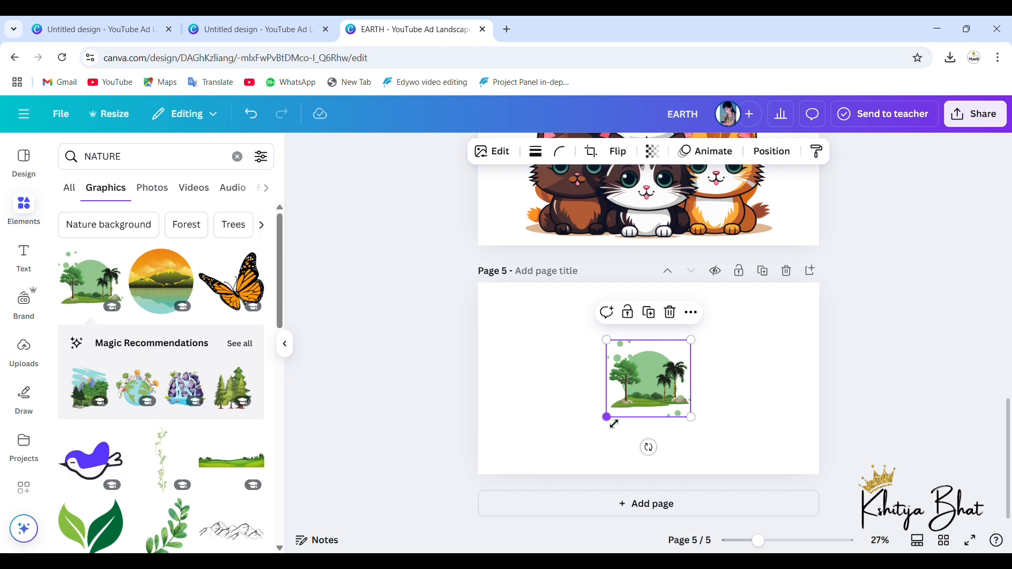
Step: Enlarge the green tree-and-palm landscape to about page 5's full height and centre it horizontally
left_click_drag(607, 417, 534, 484)
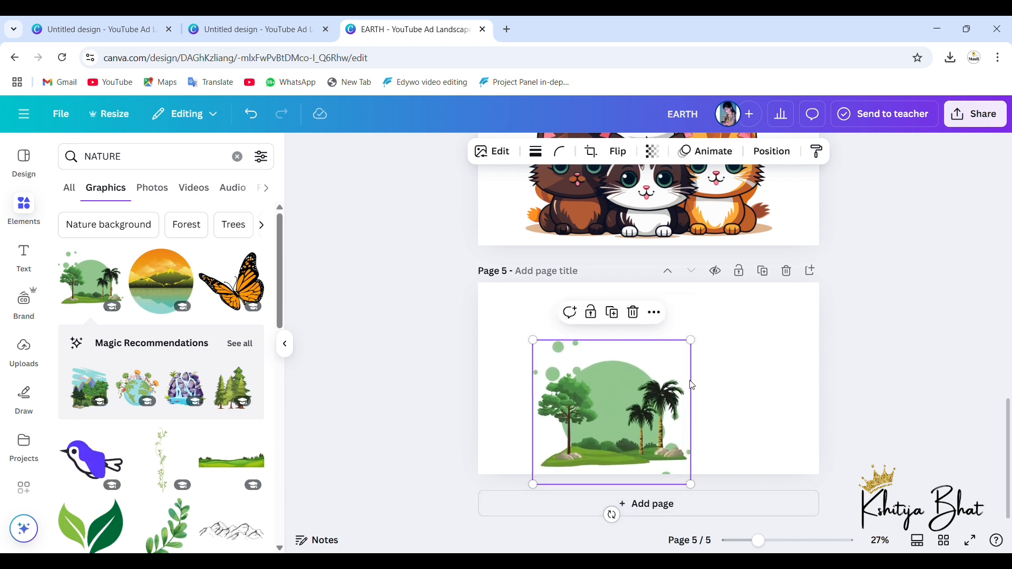
left_click_drag(698, 347, 755, 284)
left_click_drag(675, 365, 681, 367)
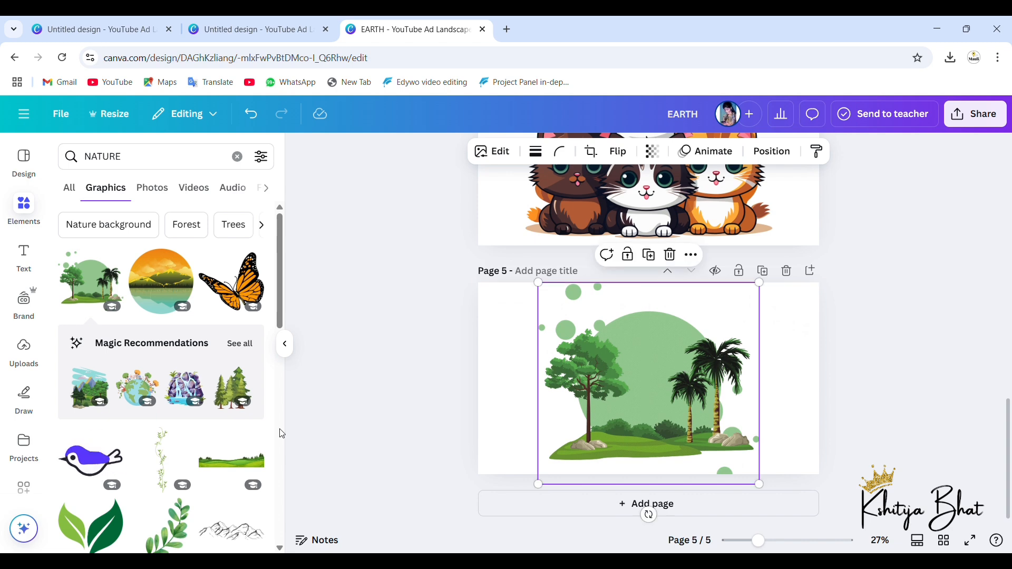
Step: Add the meditating woman graphic and place it at page 5's lower left, in front of the tree
scroll(182, 444, "down", 3)
scroll(182, 444, "down", 4)
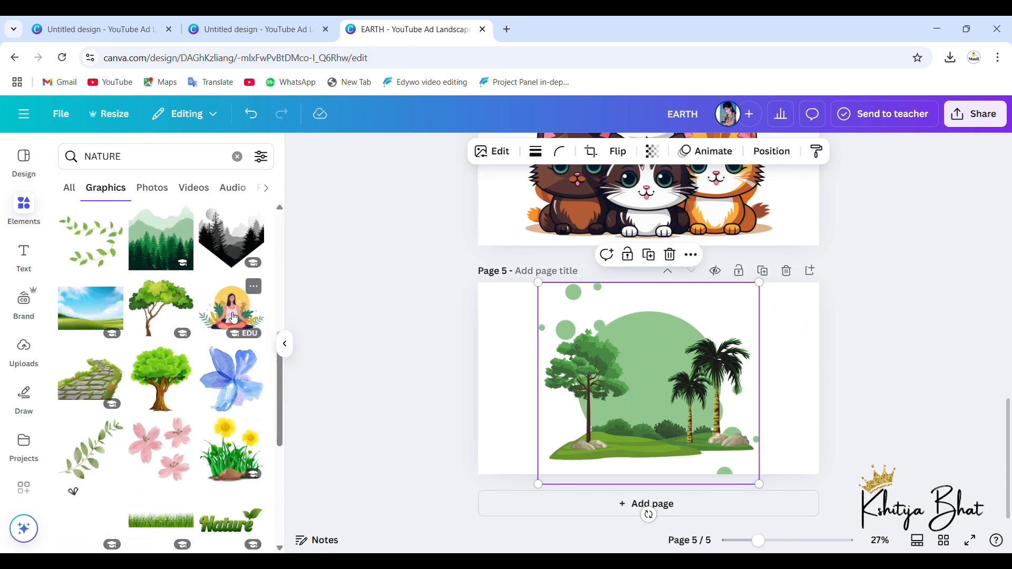
left_click(234, 318)
left_click_drag(658, 410, 573, 466)
Step: Add the yellow flowers with grass and rocks, shrink them and place them beside the palms on page 5
scroll(161, 495, "down", 1)
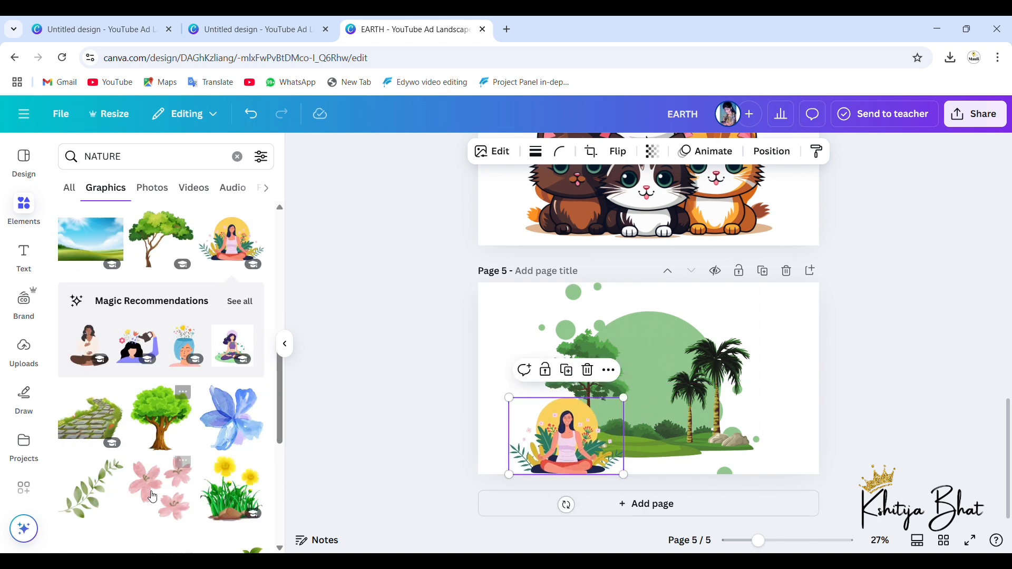
scroll(169, 490, "down", 2)
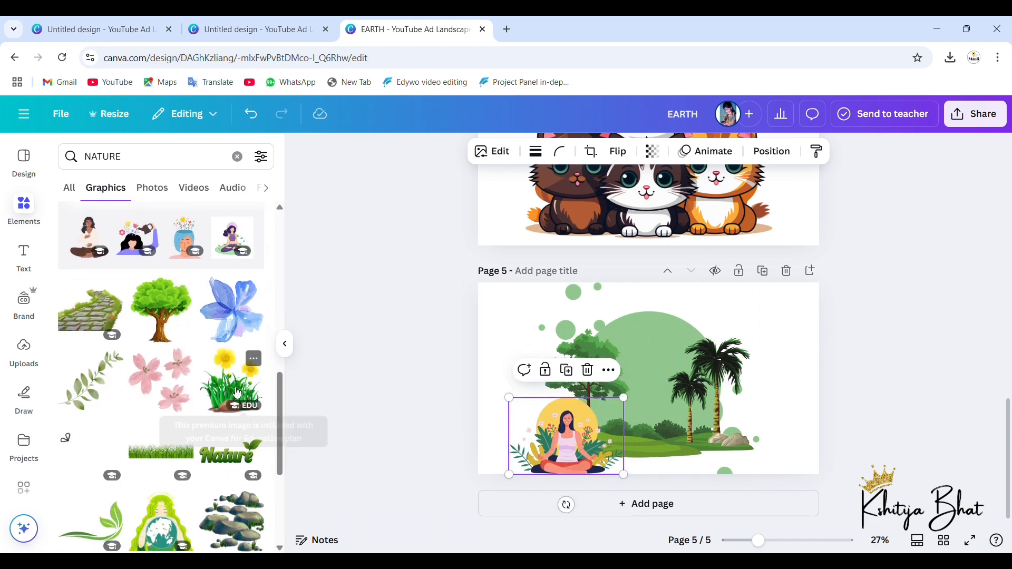
left_click(231, 387)
left_click_drag(663, 387, 764, 410)
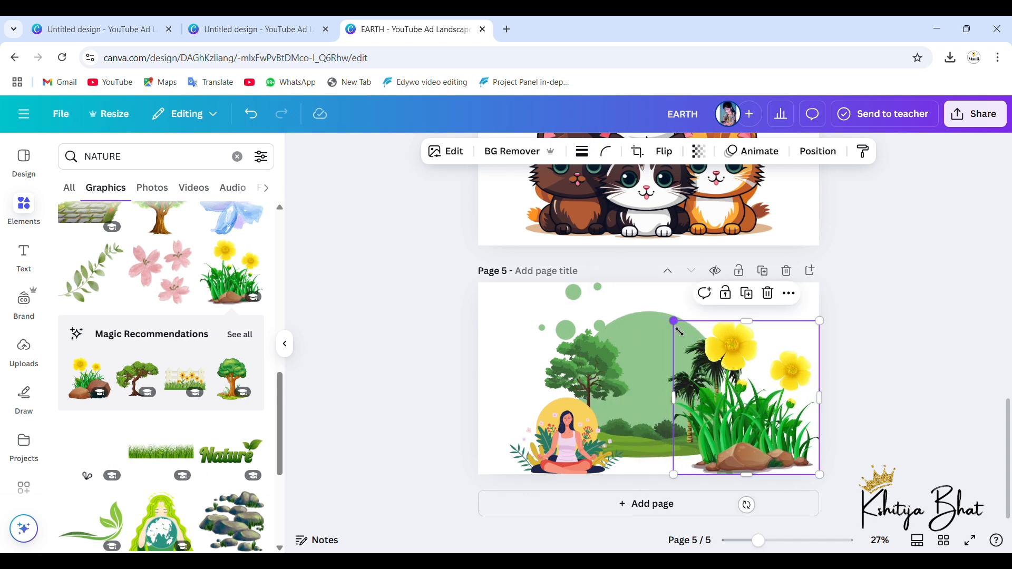
left_click_drag(679, 331, 748, 421)
left_click_drag(787, 466, 765, 444)
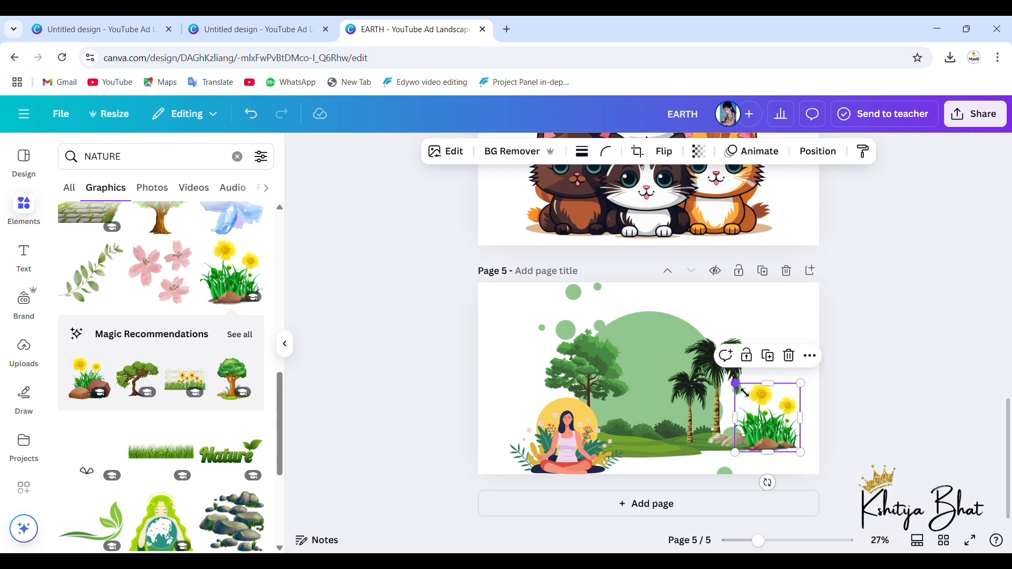
left_click_drag(744, 392, 750, 399)
left_click_drag(767, 433, 754, 432)
Step: Add the bare black tree branch from the nature graphics and place it in page 5's upper-left corner
scroll(212, 496, "down", 5)
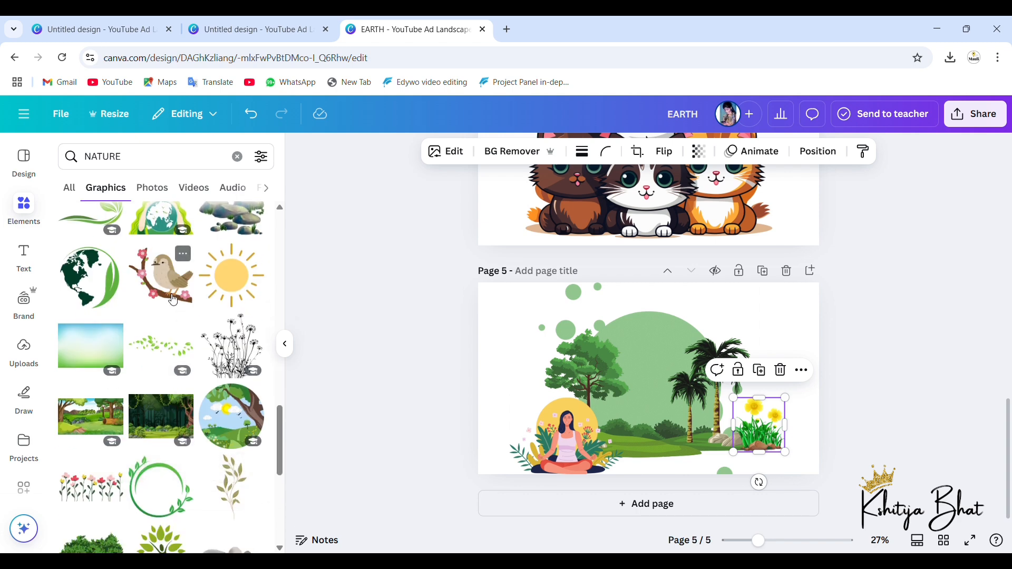
scroll(173, 300, "down", 3)
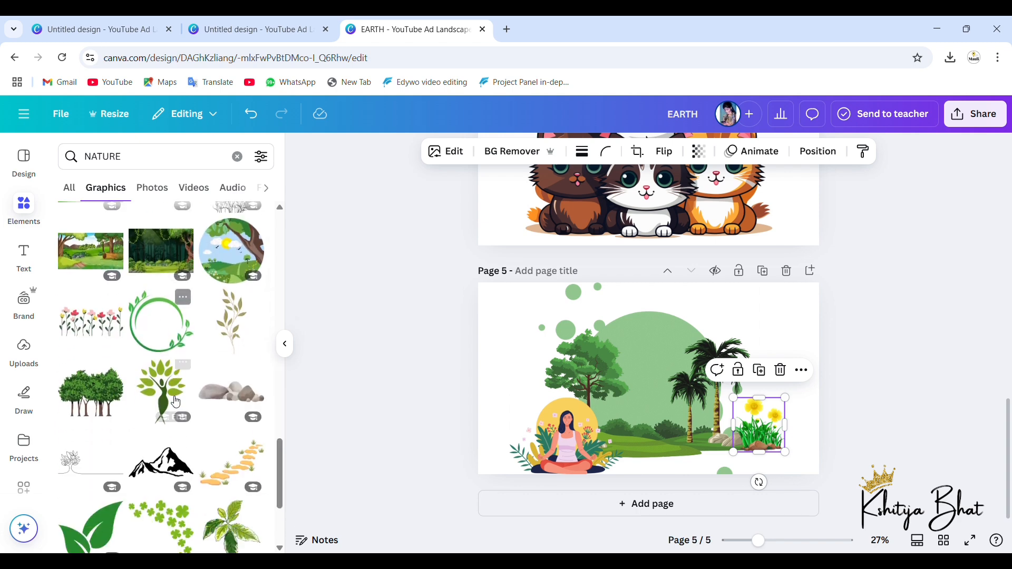
scroll(118, 448, "down", 5)
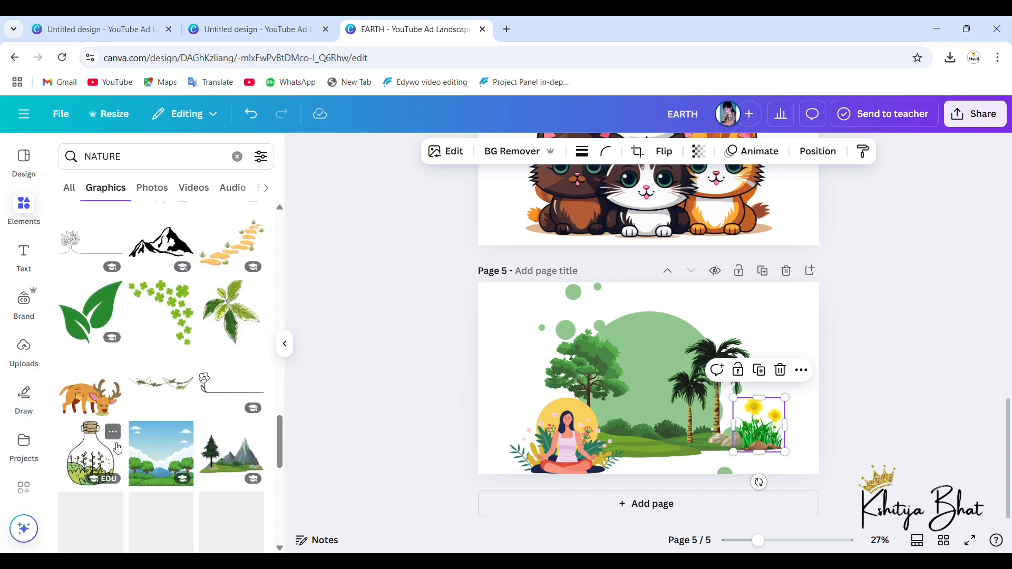
scroll(174, 442, "down", 4)
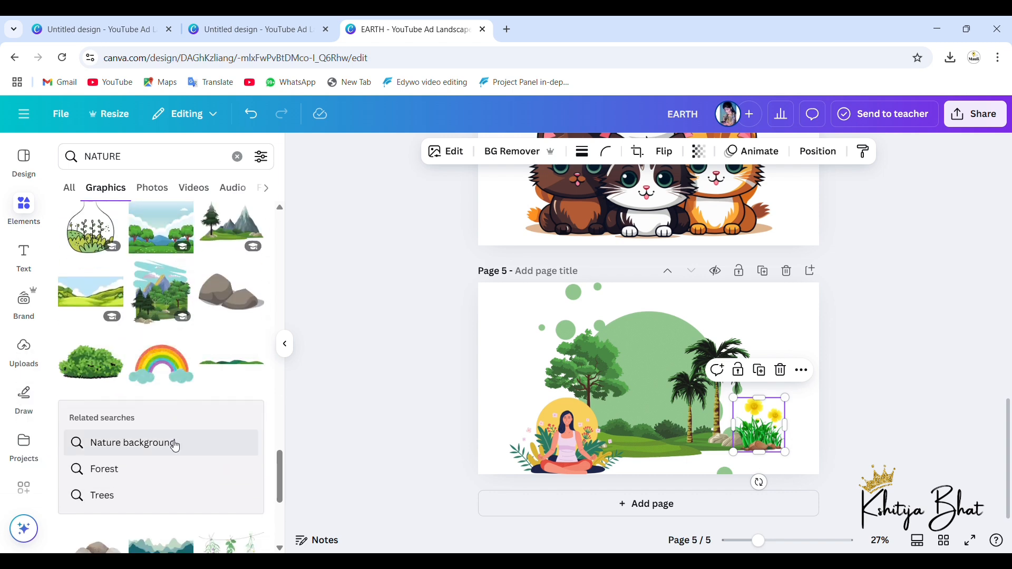
scroll(188, 409, "down", 3)
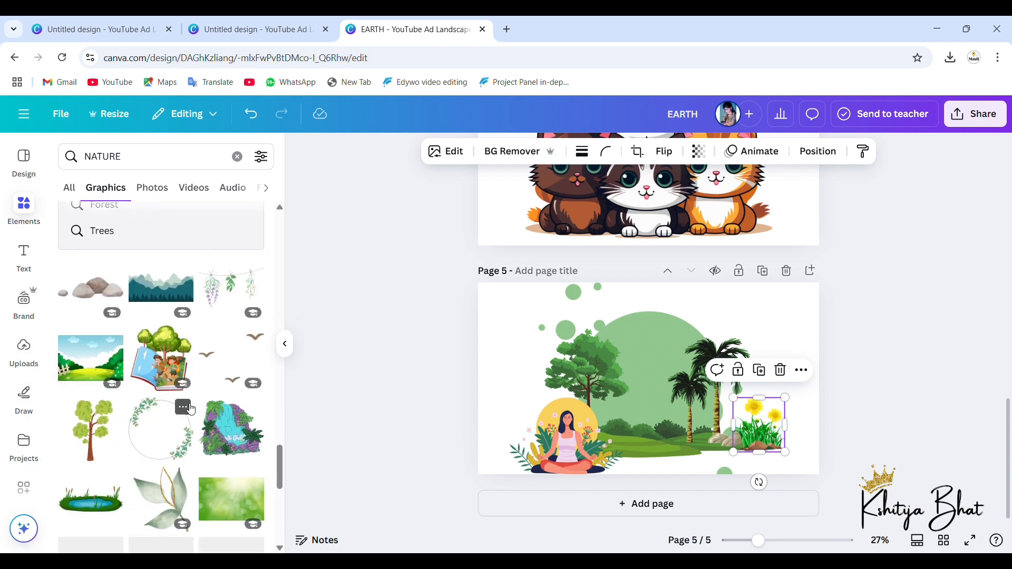
scroll(241, 362, "down", 4)
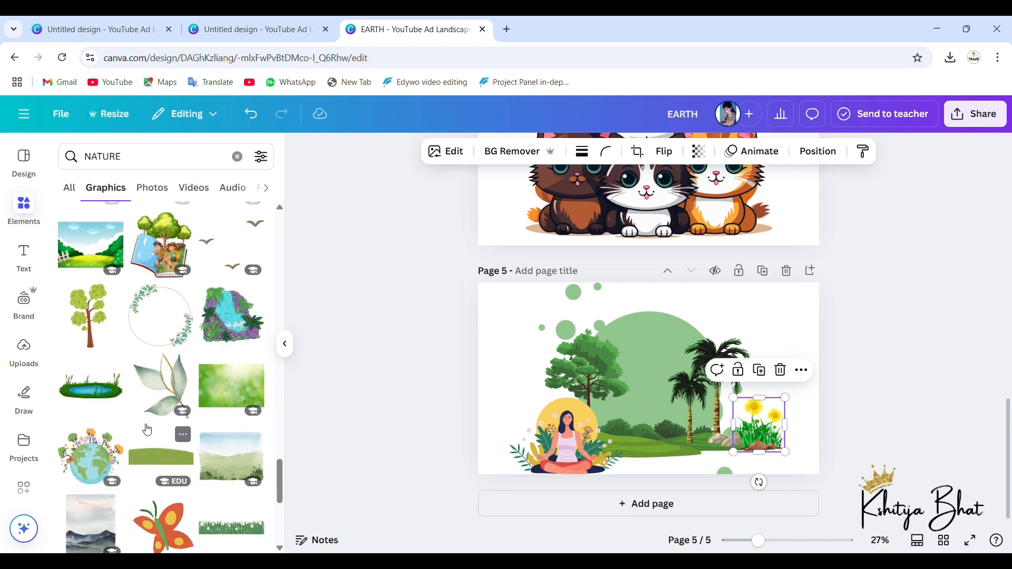
scroll(158, 400, "down", 4)
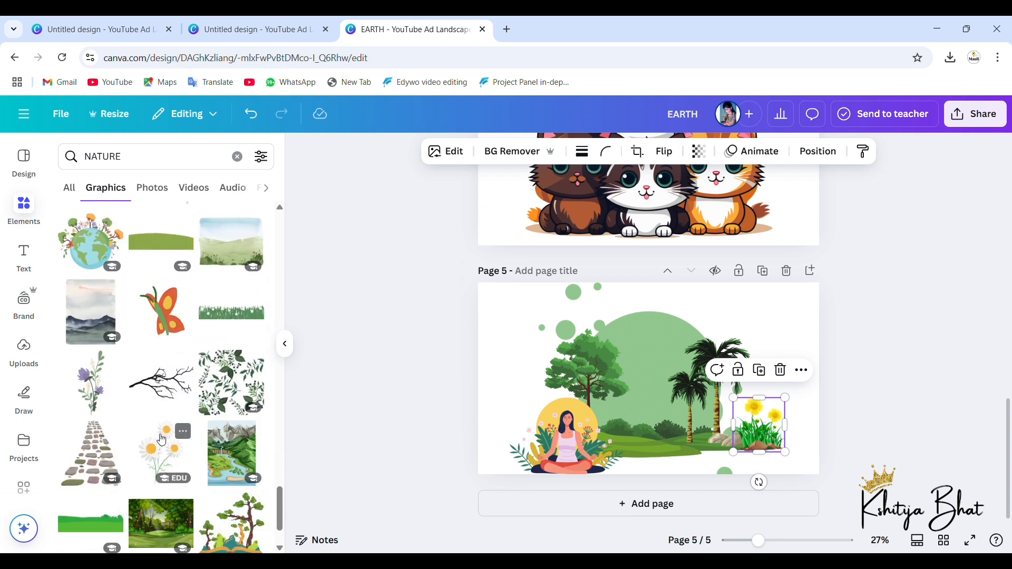
left_click(161, 311)
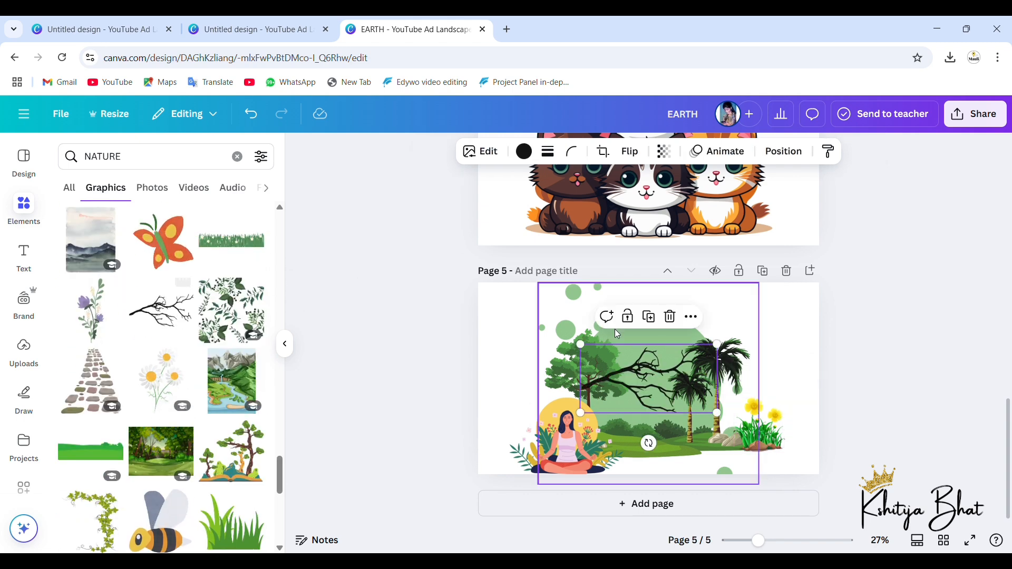
left_click_drag(672, 363, 575, 325)
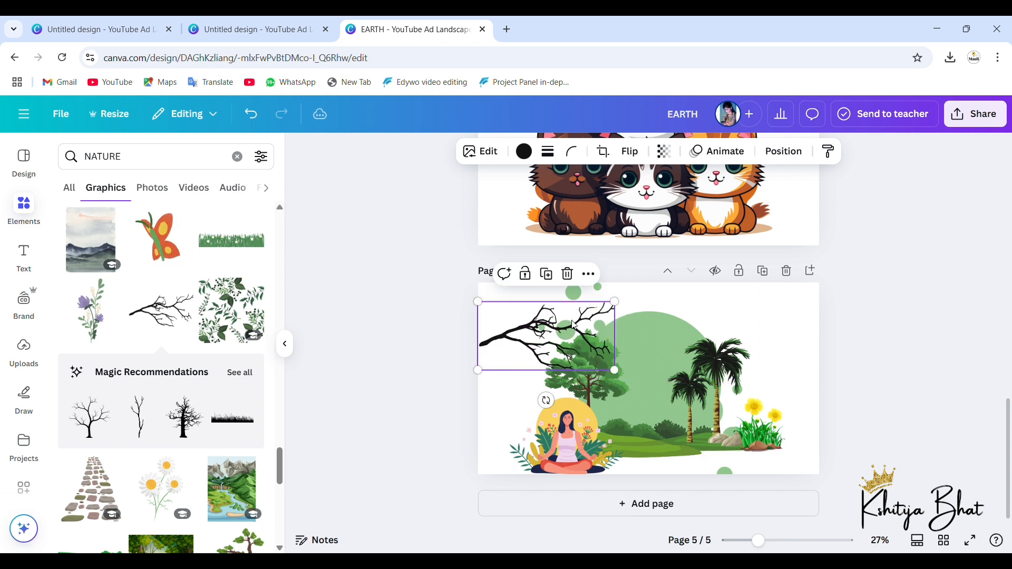
left_click(883, 321)
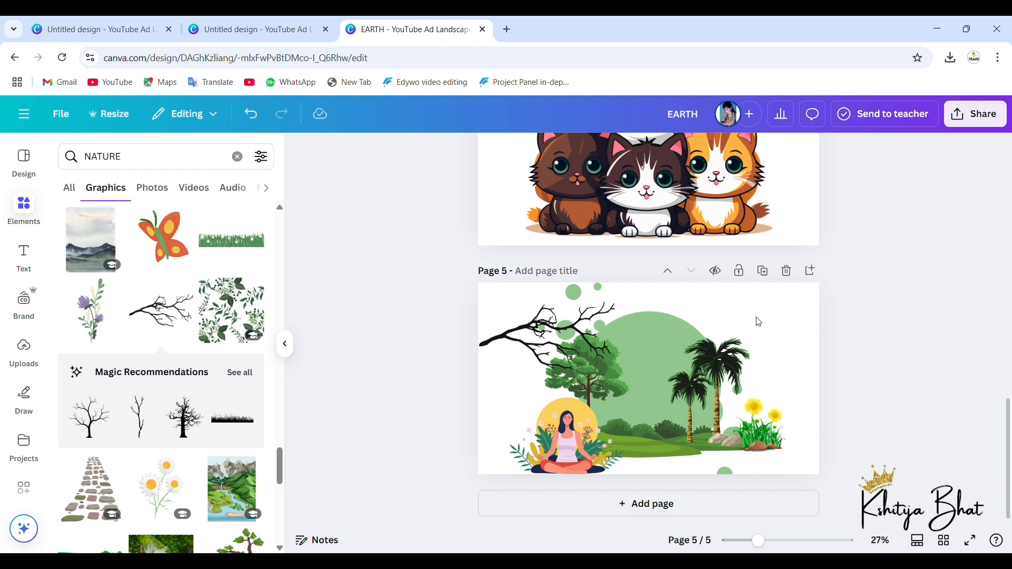
scroll(587, 346, "up", 2)
scroll(591, 351, "up", 15)
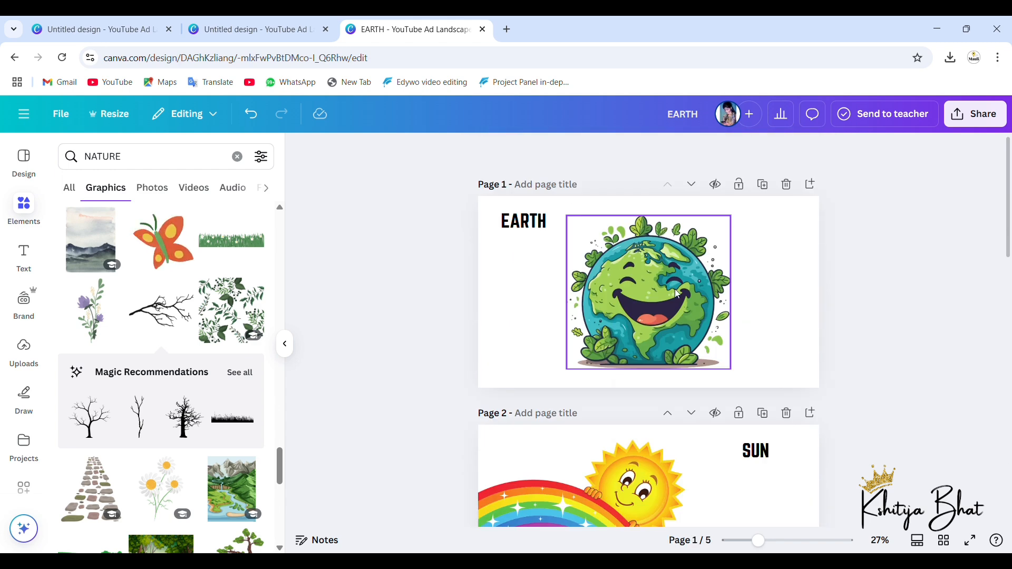
left_click(678, 294)
left_click(524, 222)
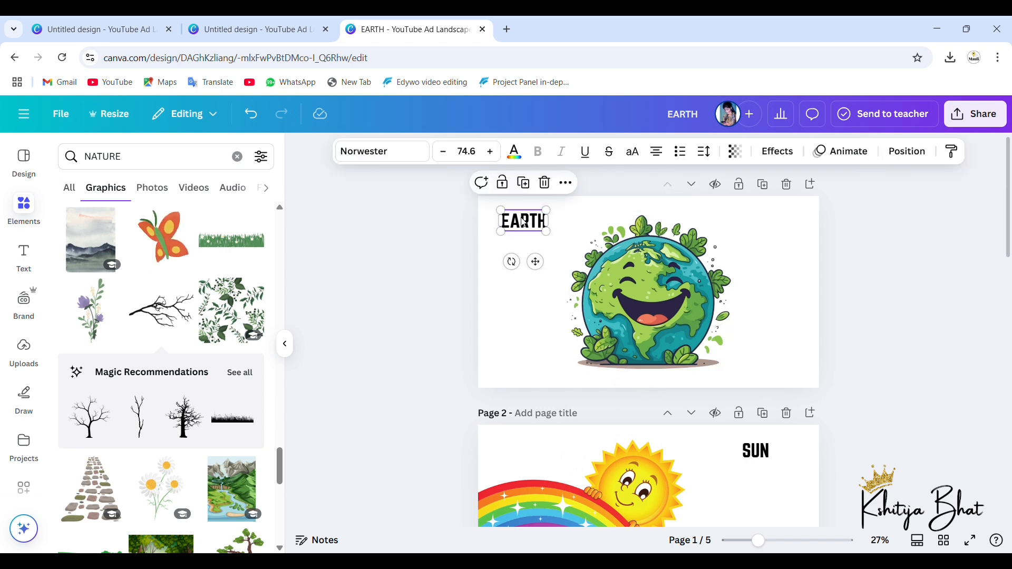
left_click(654, 285)
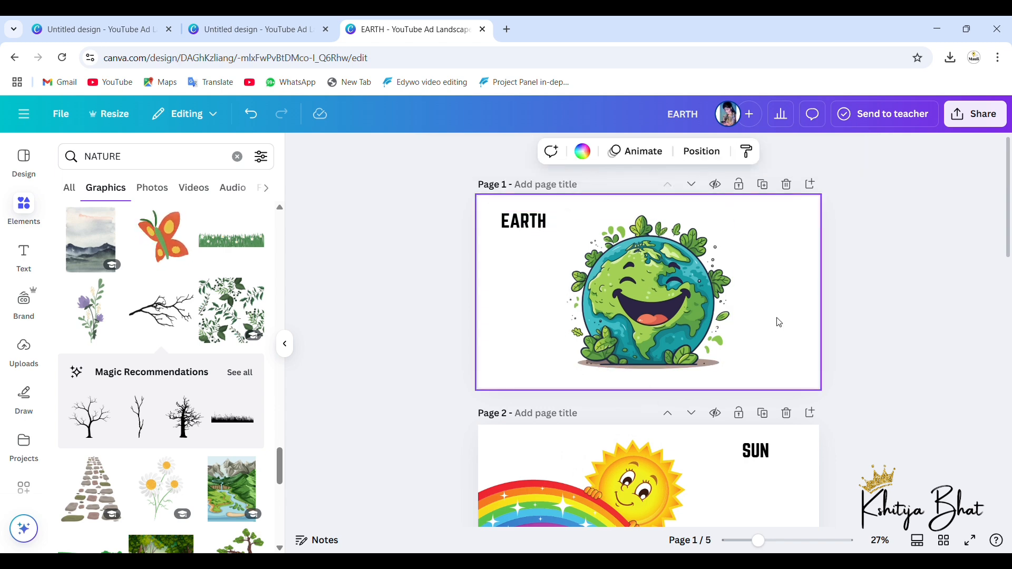
Step: Add a blank sixth page and insert the photo of yellow and white daisies from the nature photos
scroll(784, 274, "down", 15)
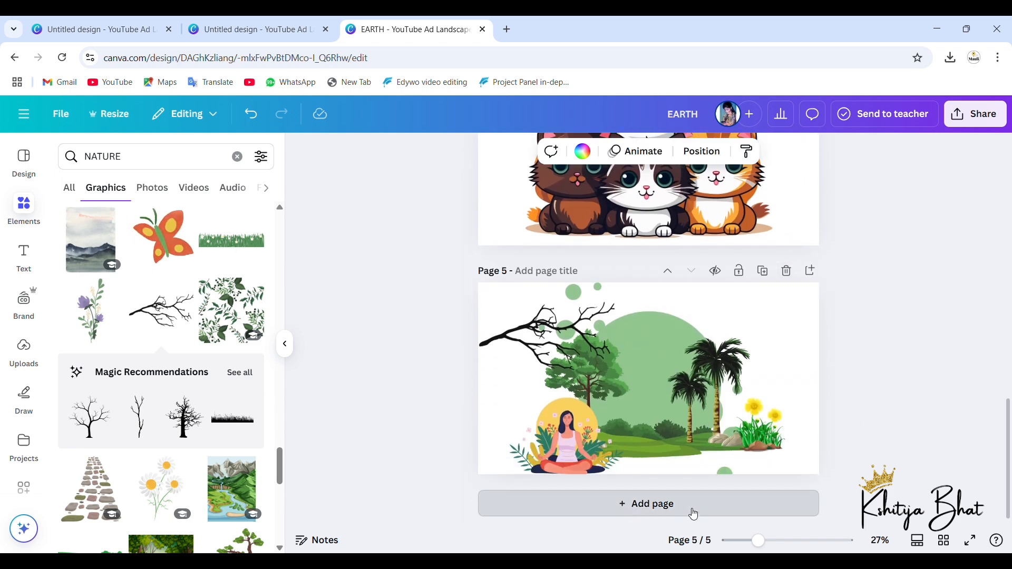
left_click(693, 509)
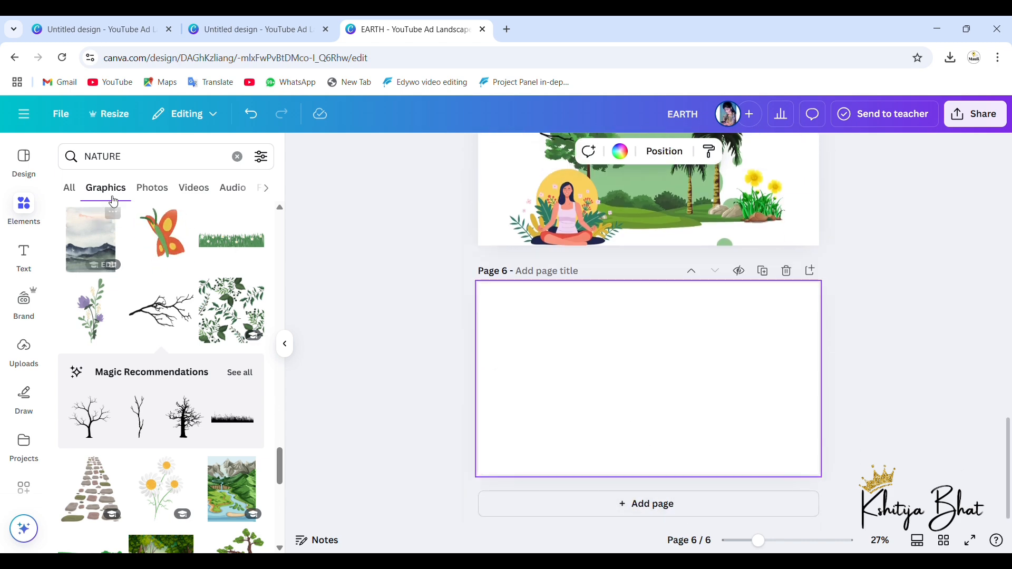
left_click(149, 199)
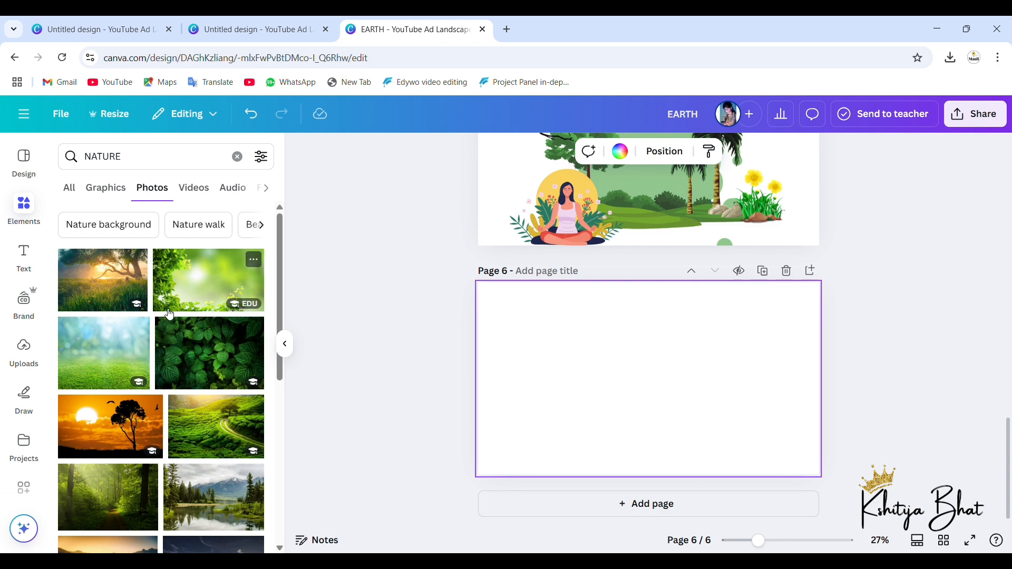
scroll(163, 394, "down", 2)
scroll(163, 394, "down", 8)
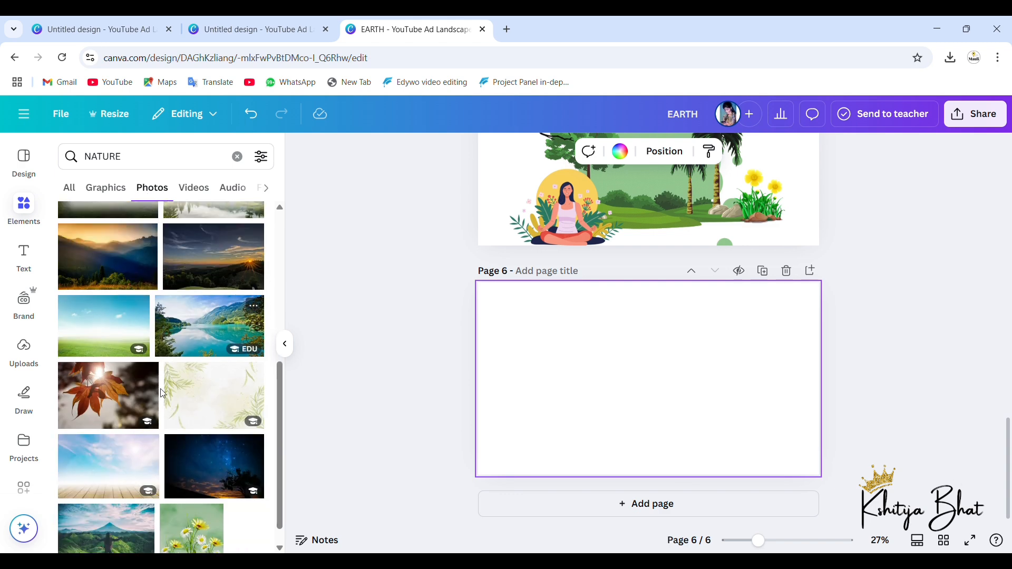
left_click(224, 340)
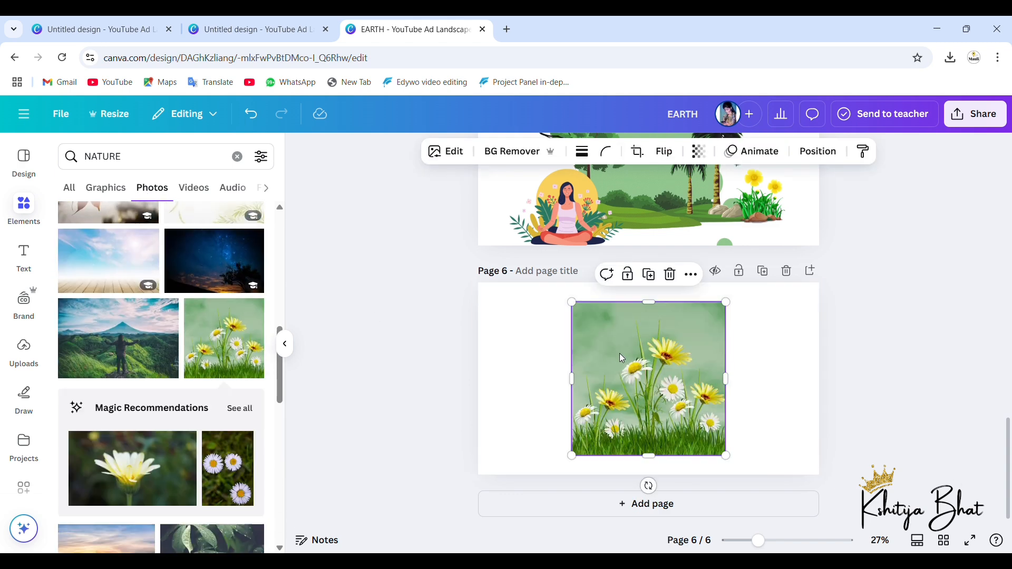
Step: Enlarge the daisy photo to page 6's full height and centre it on the page
left_click_drag(622, 359, 580, 377)
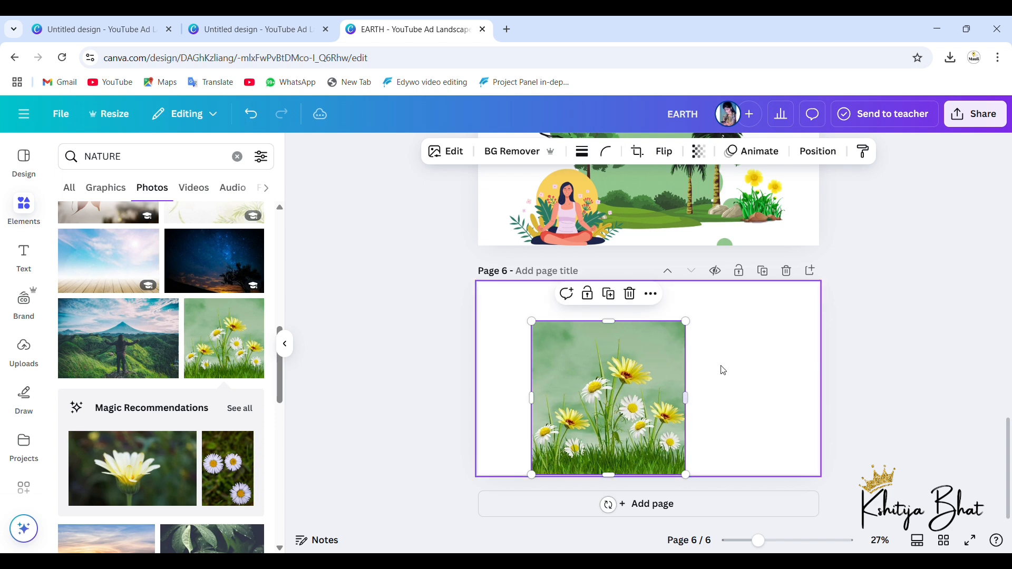
left_click_drag(685, 322, 763, 323)
mouse_move(667, 358)
left_mouse_down()
mouse_move(696, 358)
mouse_move(685, 357)
left_mouse_up()
left_click(765, 370)
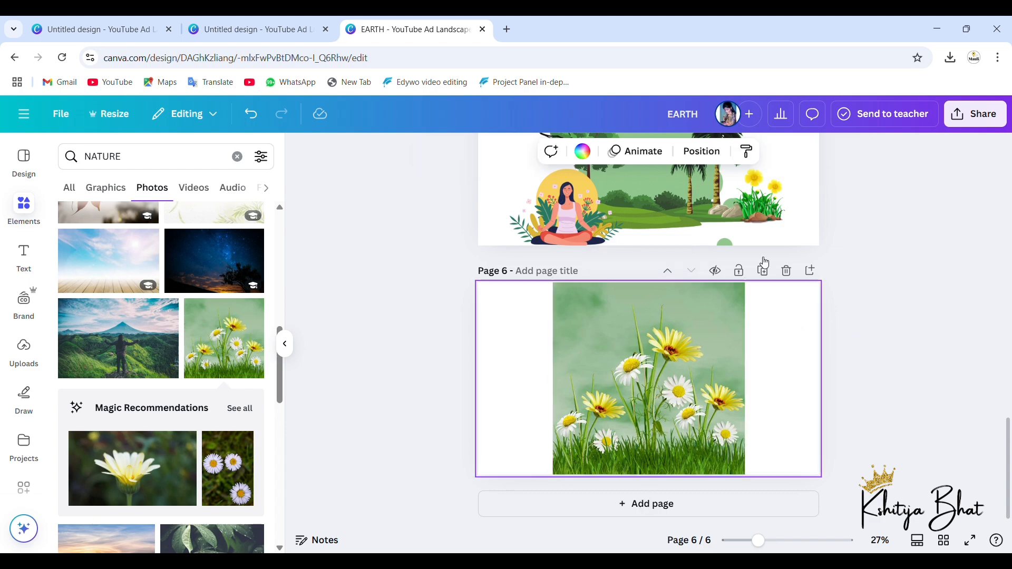
Step: Download all six pages of the EARTH design as PNG at size 1 (1,920 × 1,080 px)
scroll(755, 252, "up", 9)
scroll(753, 247, "up", 12)
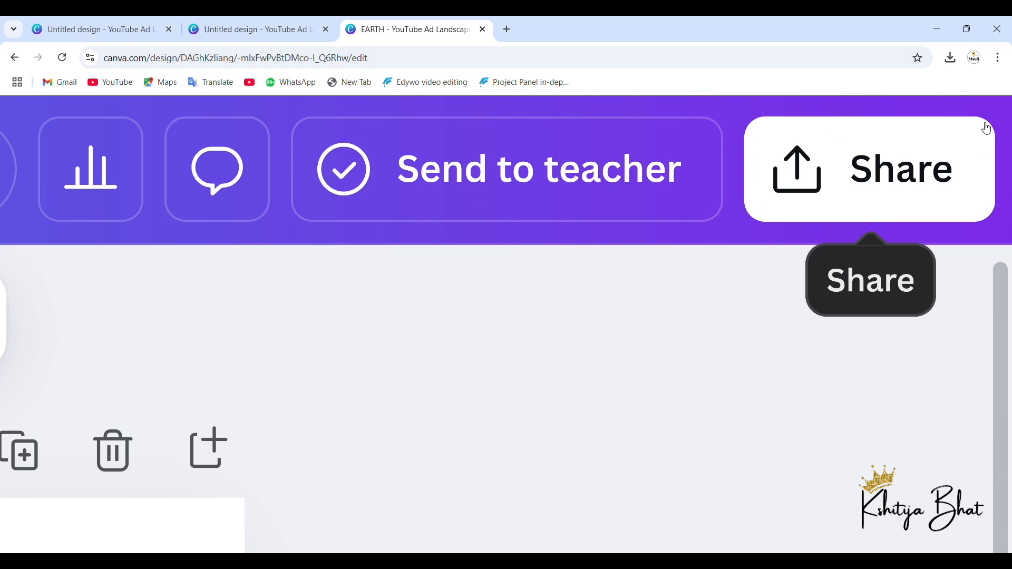
left_click(784, 194)
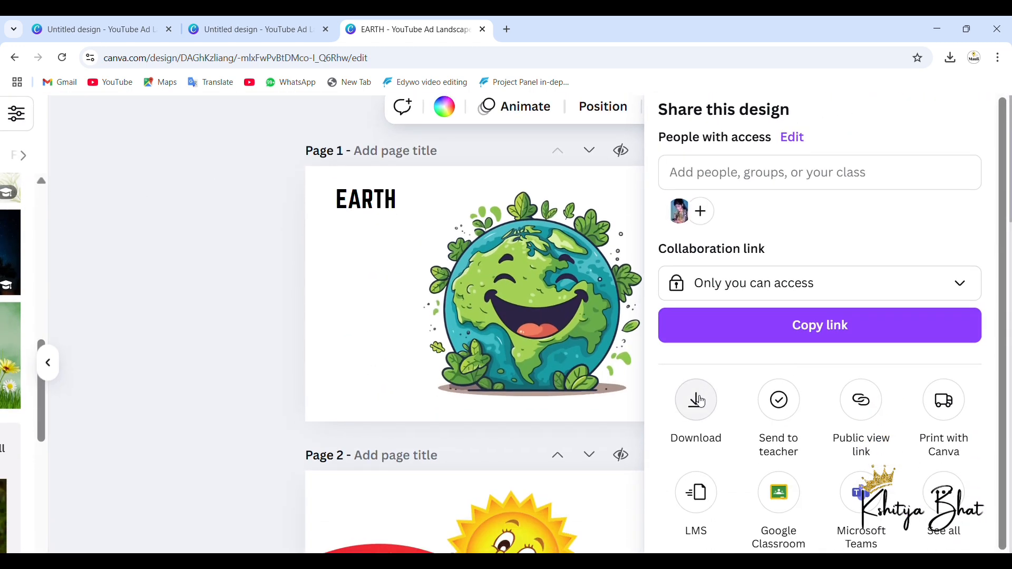
left_click(701, 401)
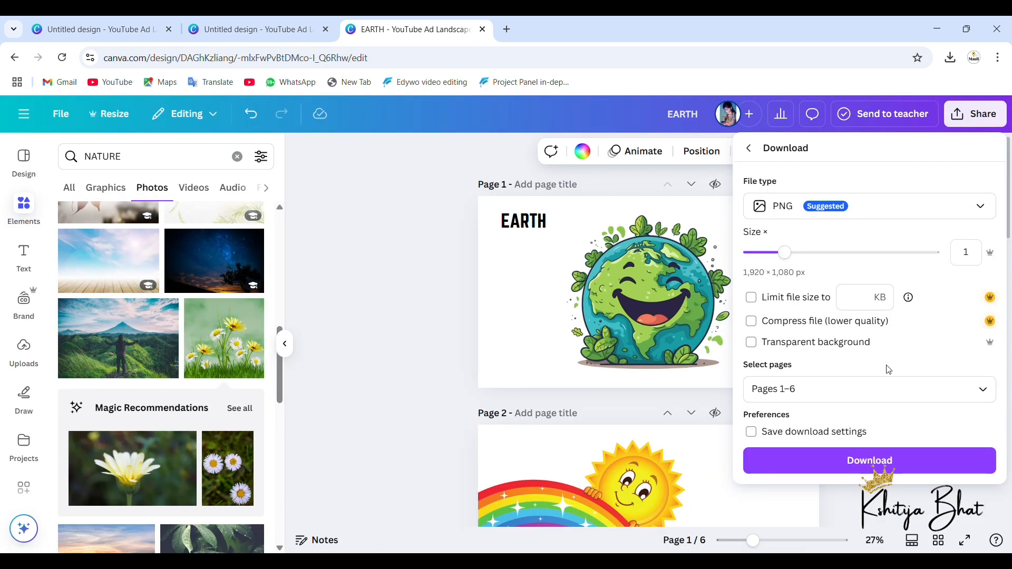
left_click(985, 392)
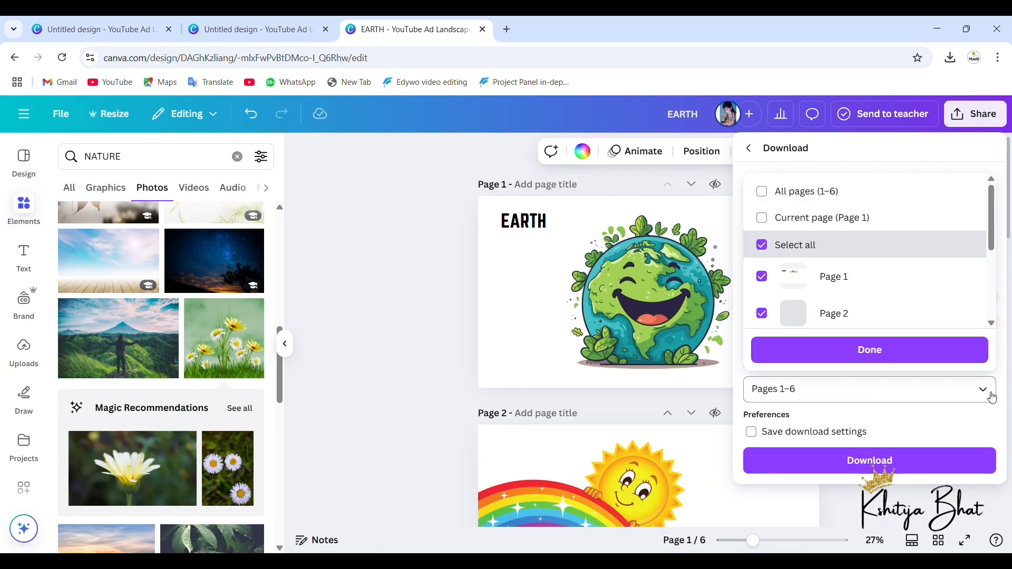
left_click(922, 352)
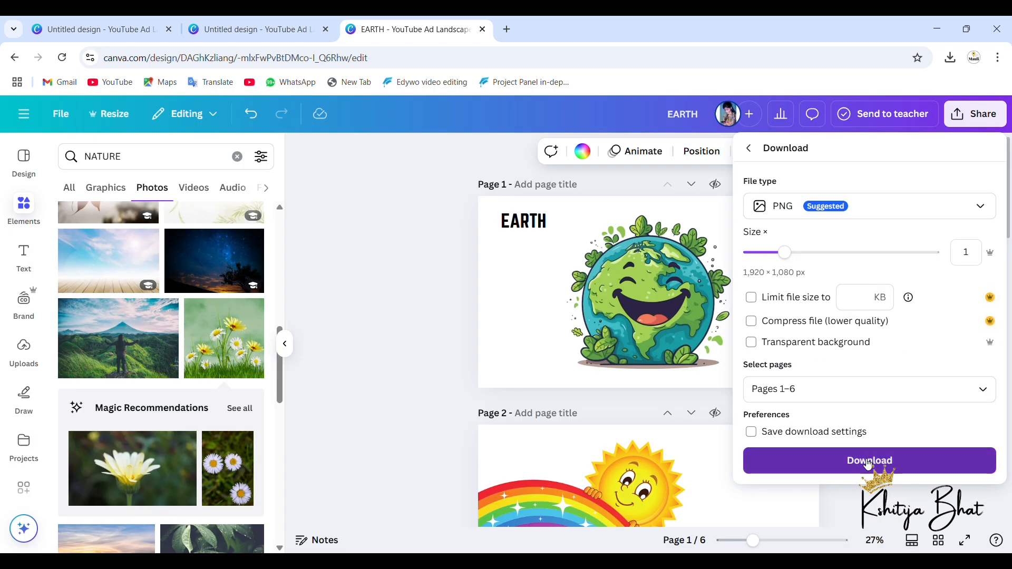
left_click(868, 462)
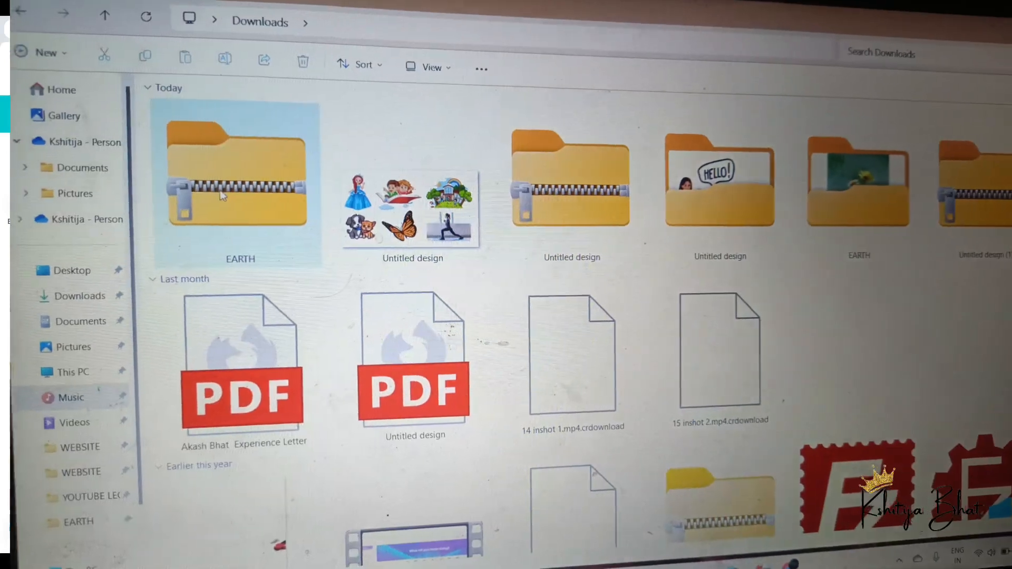
Step: In the Downloads folder, extract the newest EARTH zip archive into the EARTH folder, skipping files with the same names
right_click(223, 178)
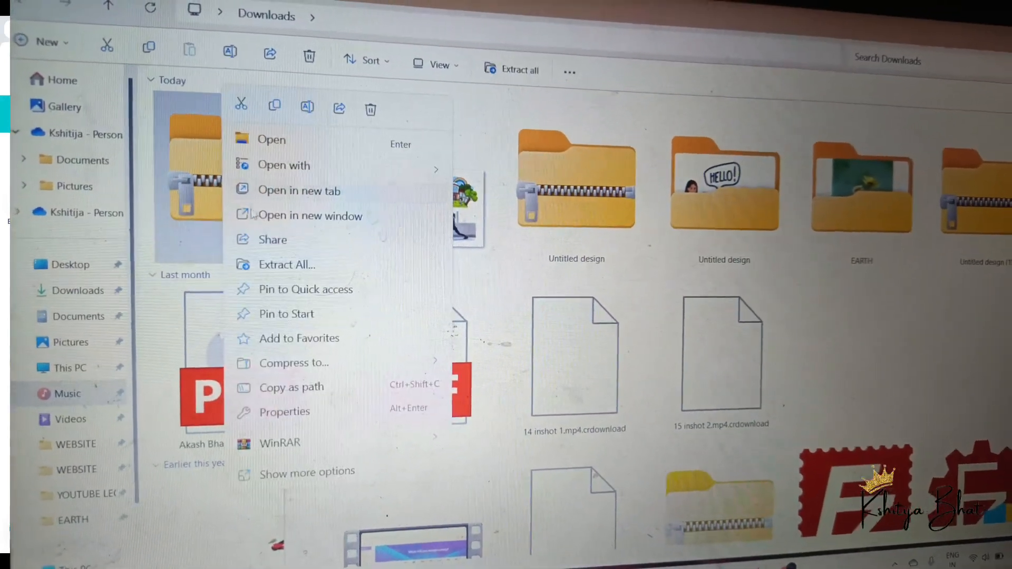
left_click(290, 269)
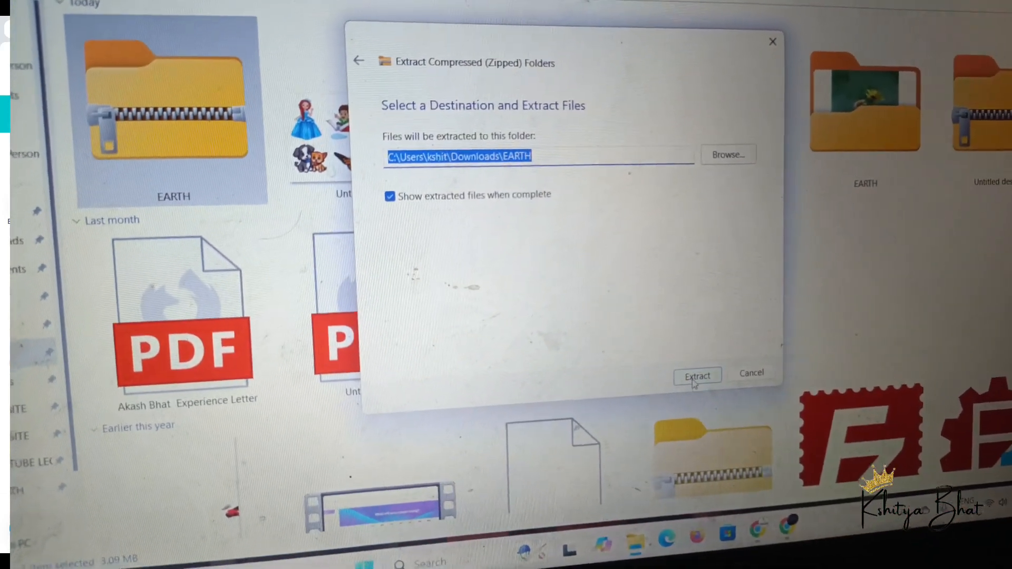
left_click(687, 385)
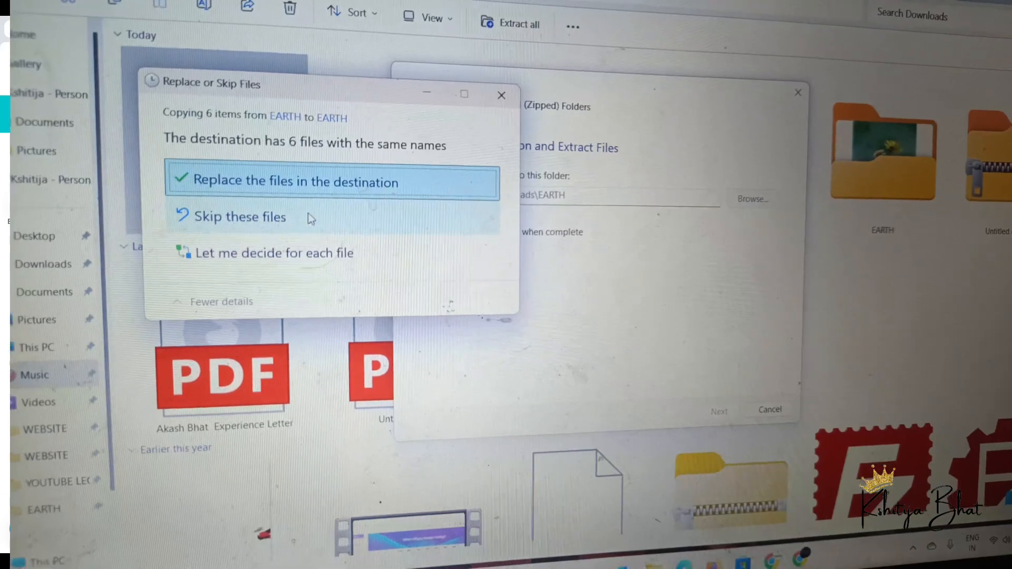
left_click(316, 217)
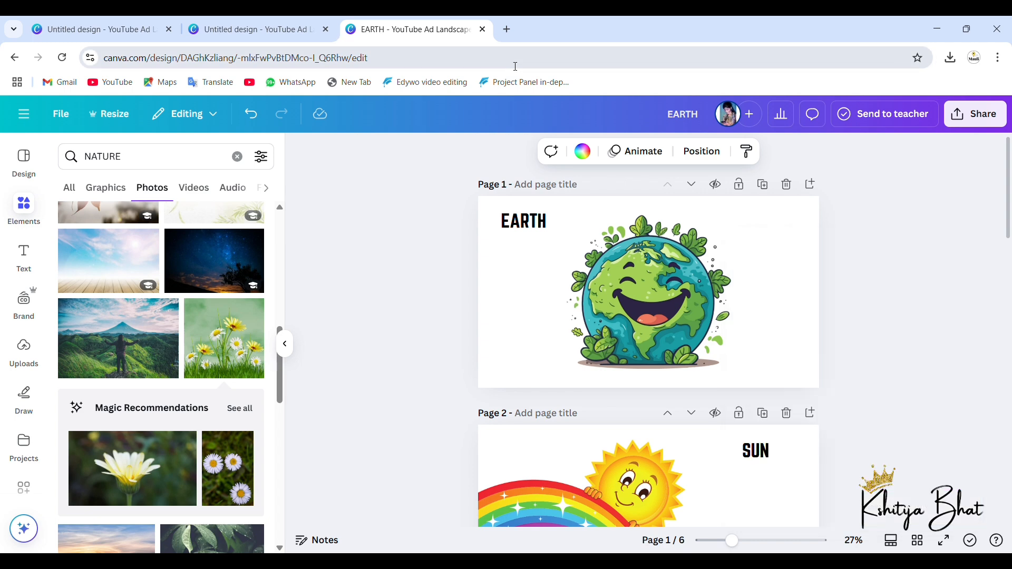
Step: Return to the browser and open the Canva home page in a new tab
scroll(599, 243, "down", 5)
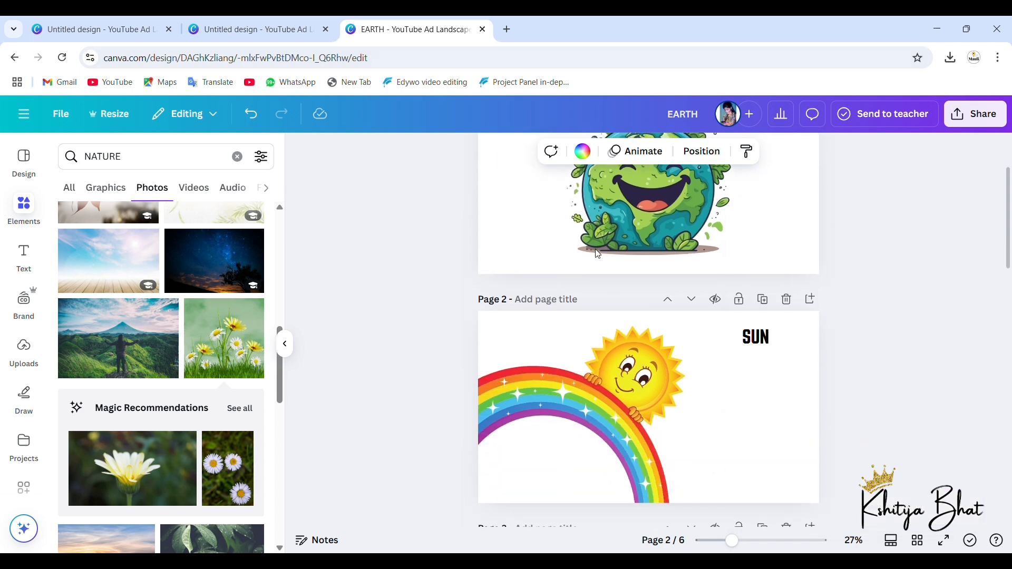
scroll(595, 249, "up", 5)
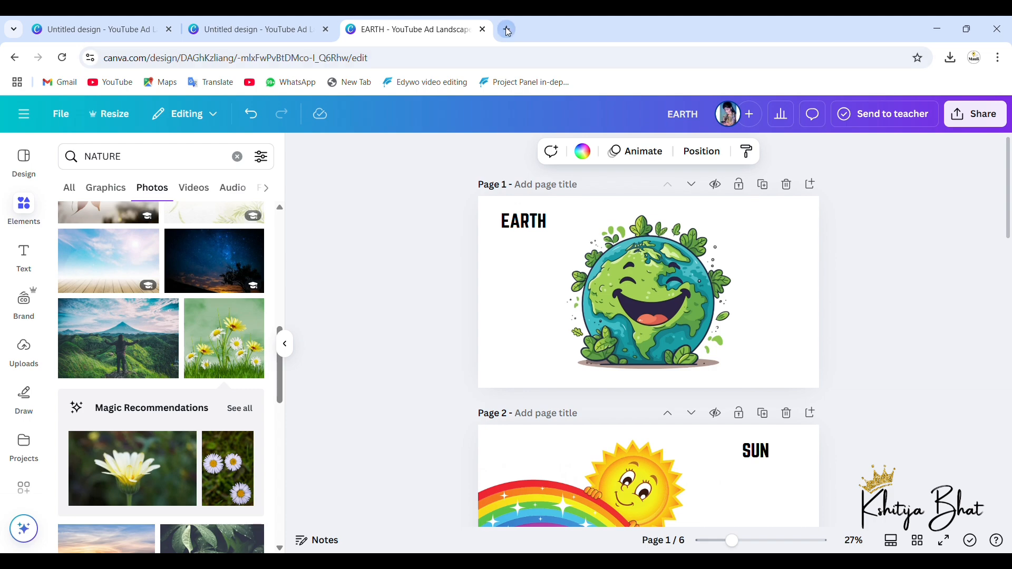
left_click(507, 30)
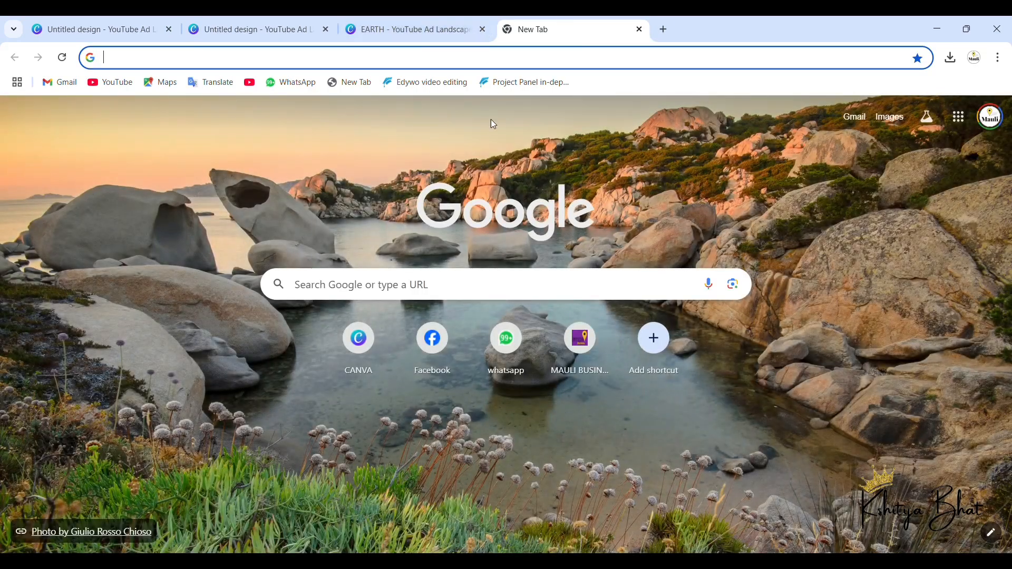
left_click(350, 354)
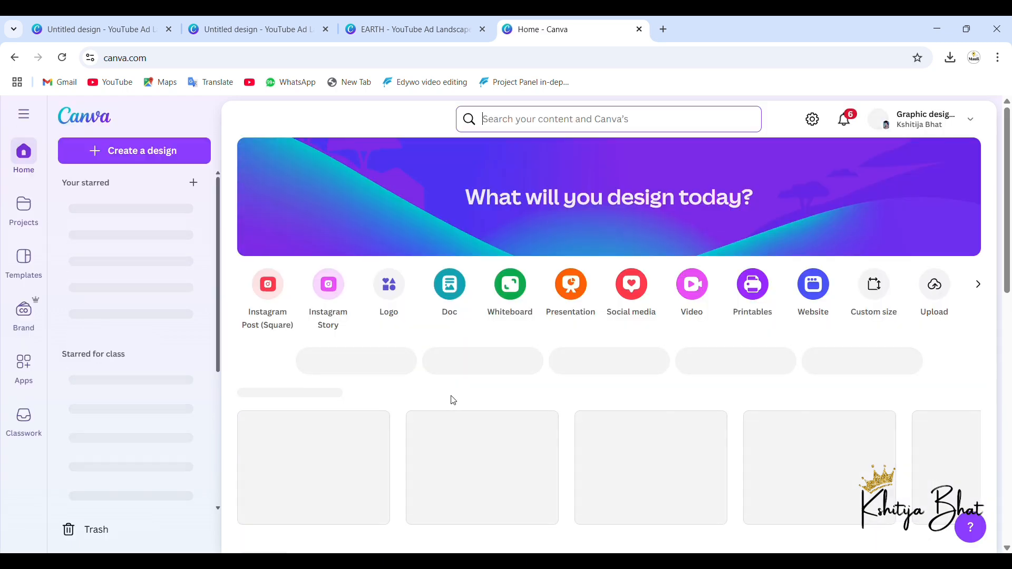
scroll(537, 399, "down", 1)
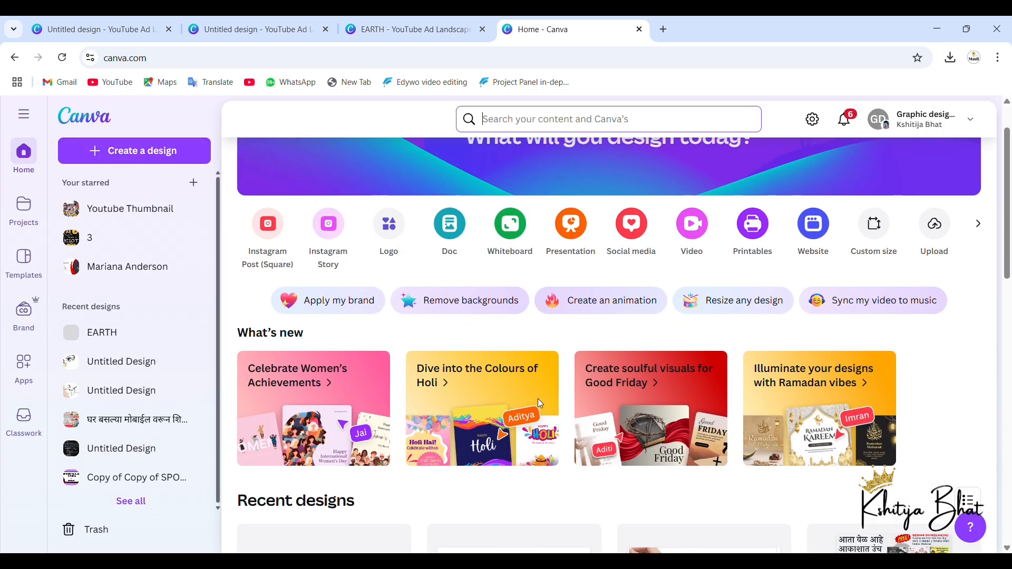
scroll(538, 399, "up", 1)
scroll(88, 149, "up", 5)
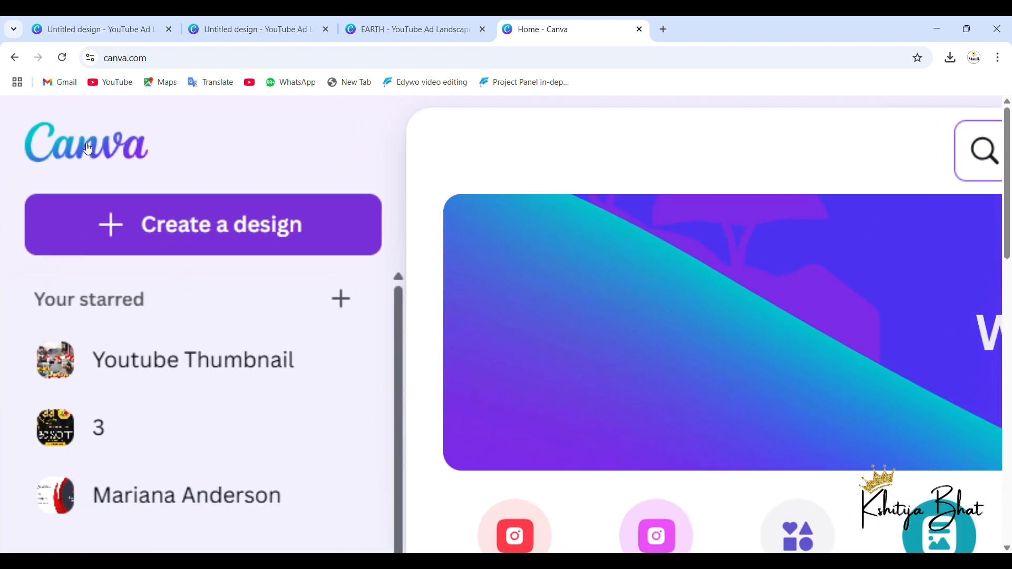
Step: Search the new design types for a thumbnail and create a blank YouTube Thumbnail design
left_click(174, 221)
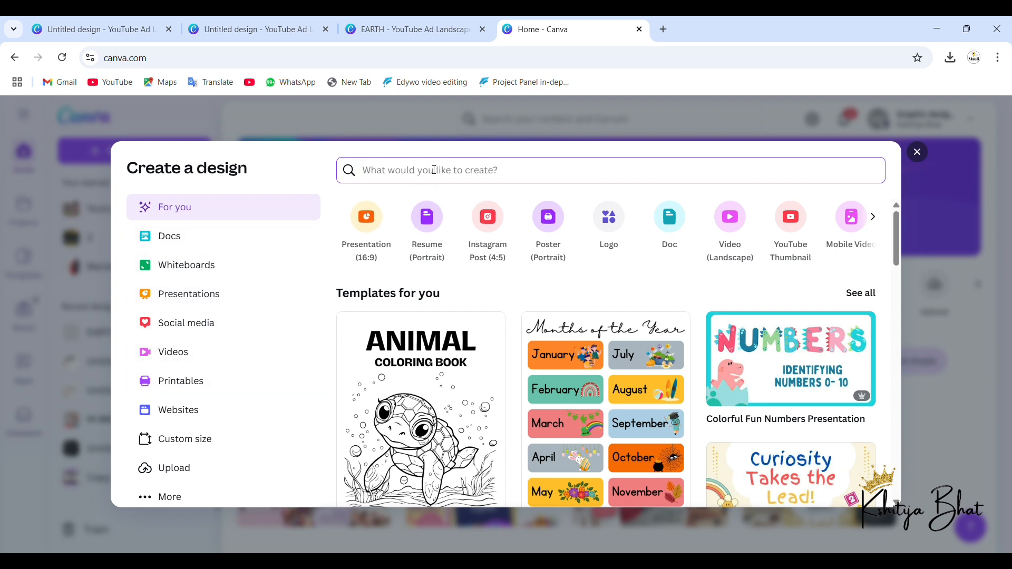
type("THU")
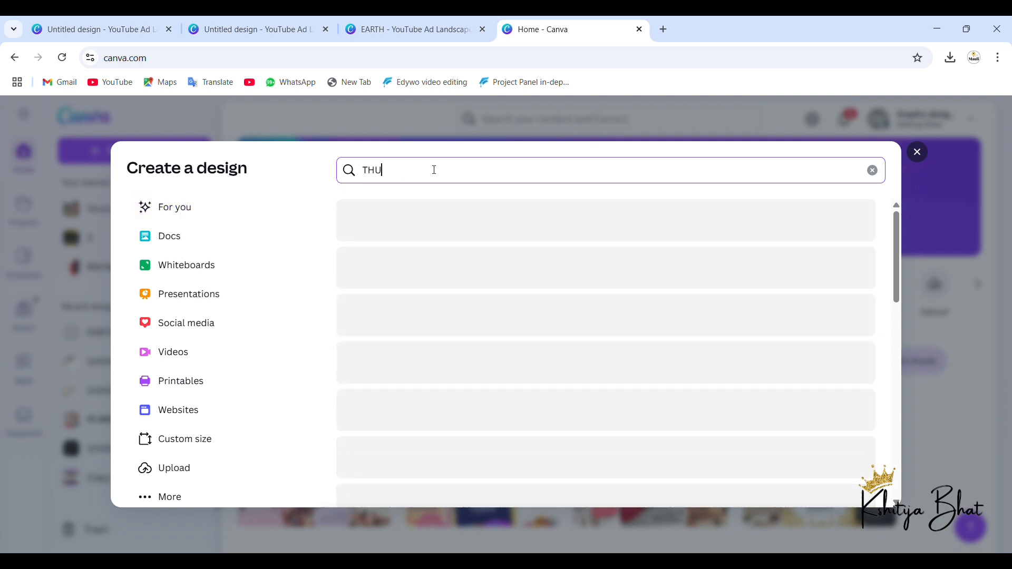
type("MBN")
left_click(460, 224)
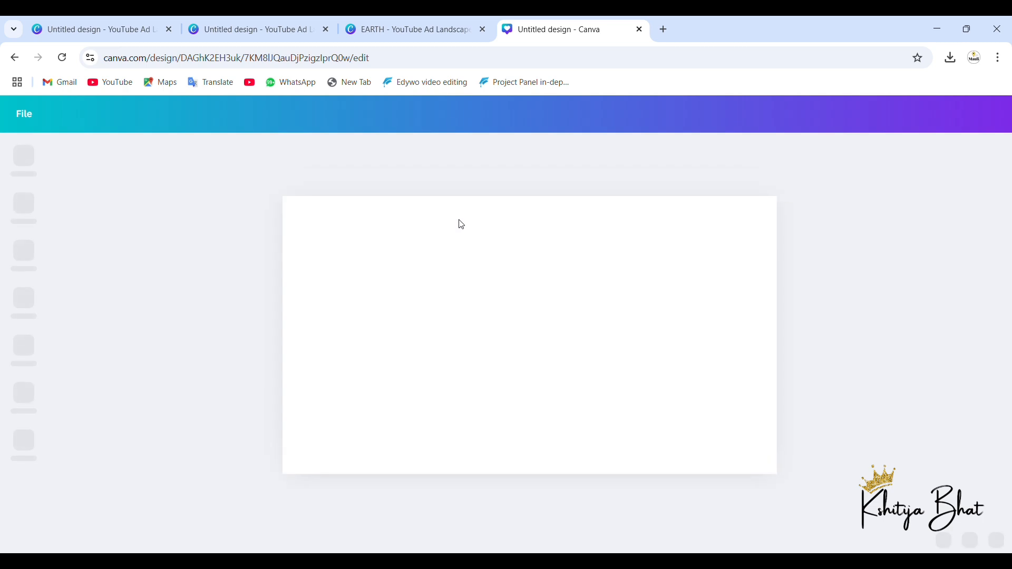
Step: Review the pages of the EARTH design and return to the blank YouTube Thumbnail design
left_click(453, 23)
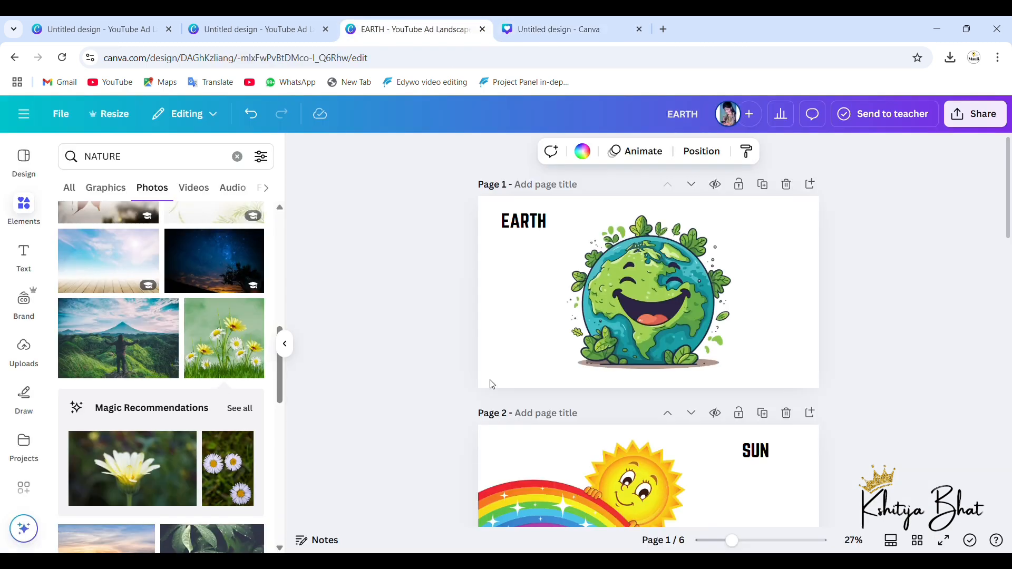
scroll(489, 379, "down", 15)
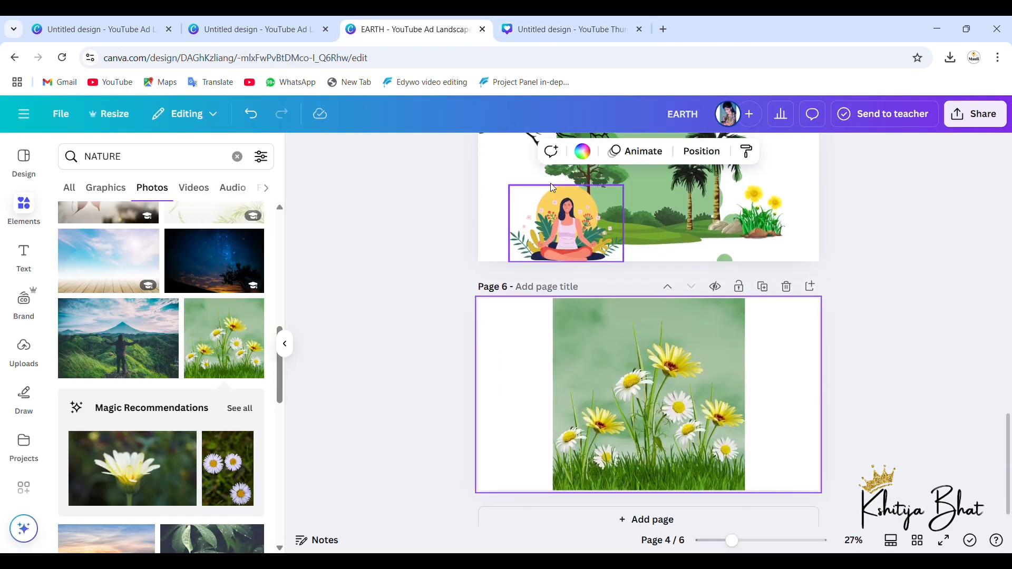
left_click(583, 32)
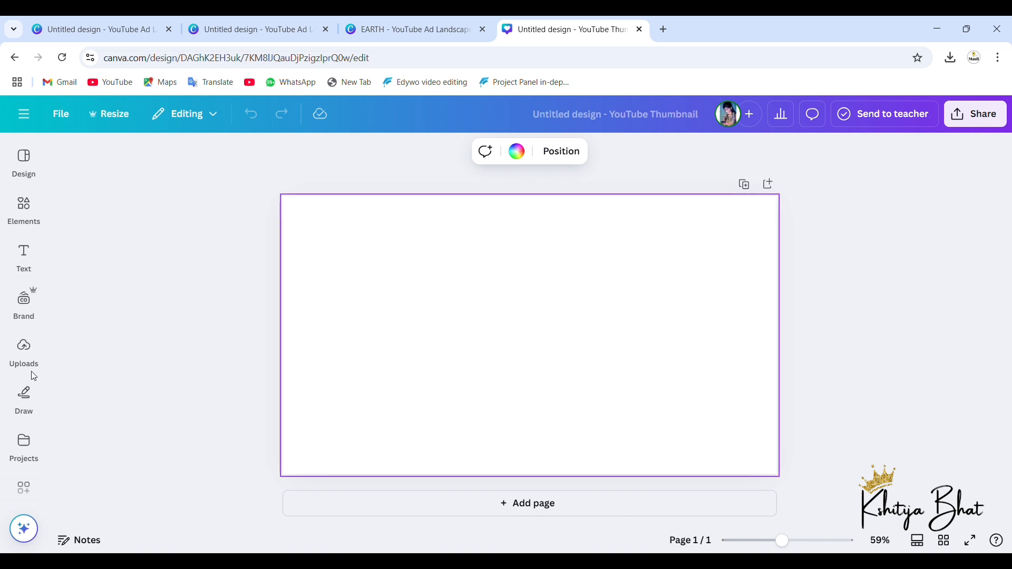
Step: Open the Canva apps library in the blank YouTube Thumbnail design
left_click(25, 274)
left_click(25, 213)
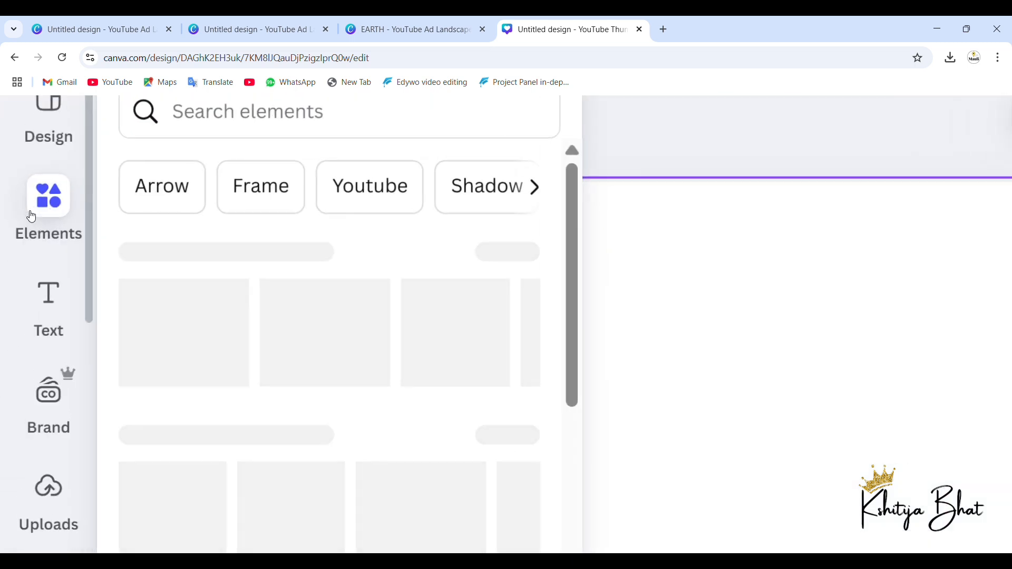
scroll(63, 262, "down", 9)
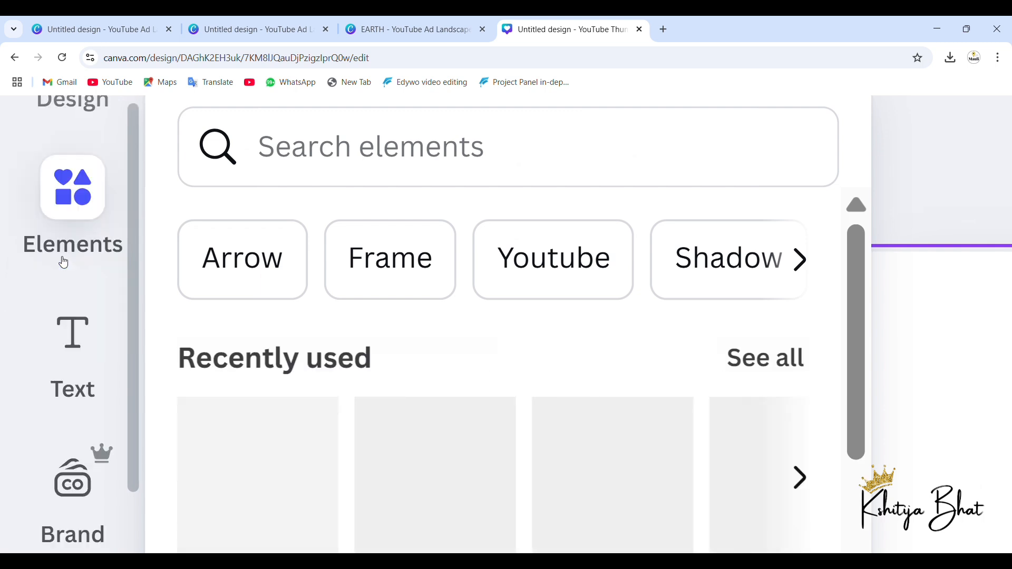
scroll(63, 262, "down", 6)
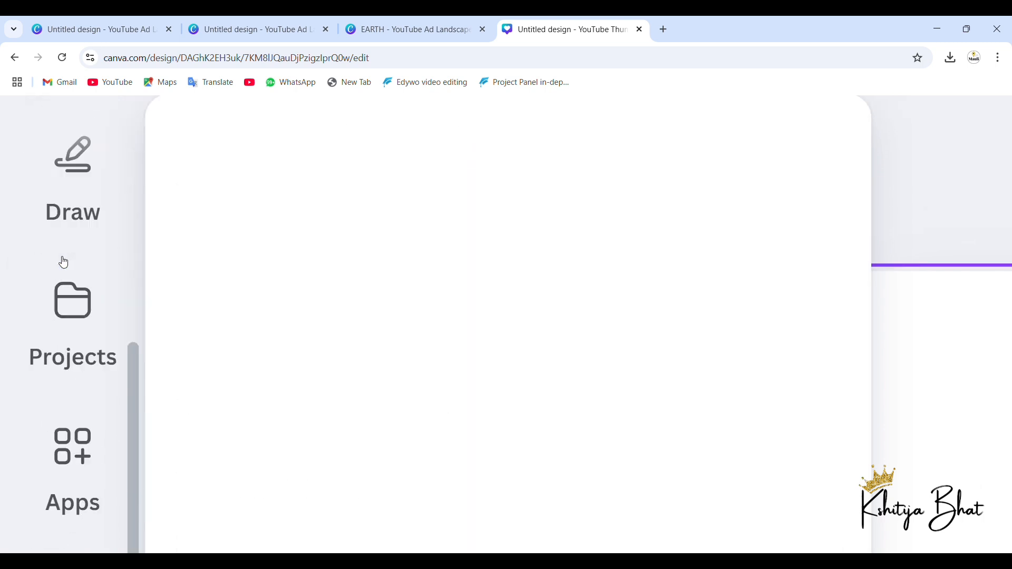
scroll(63, 262, "down", 4)
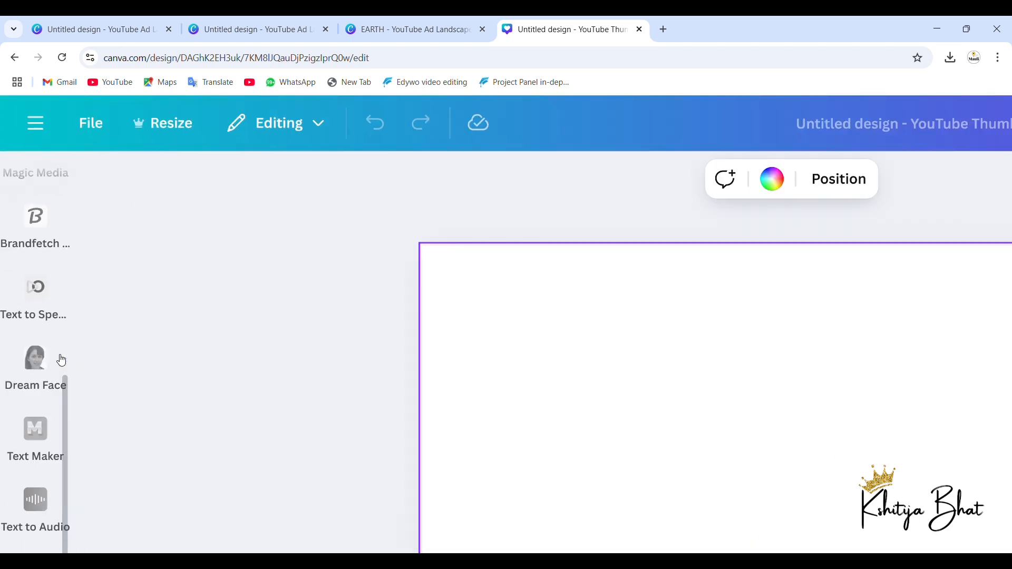
scroll(26, 272, "up", 3)
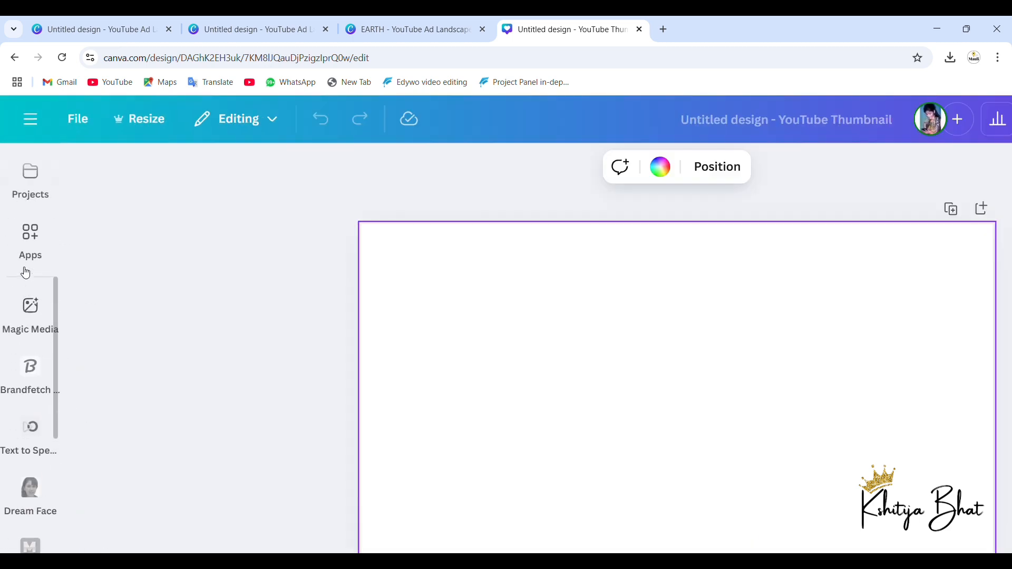
scroll(26, 273, "up", 5, "ctrl")
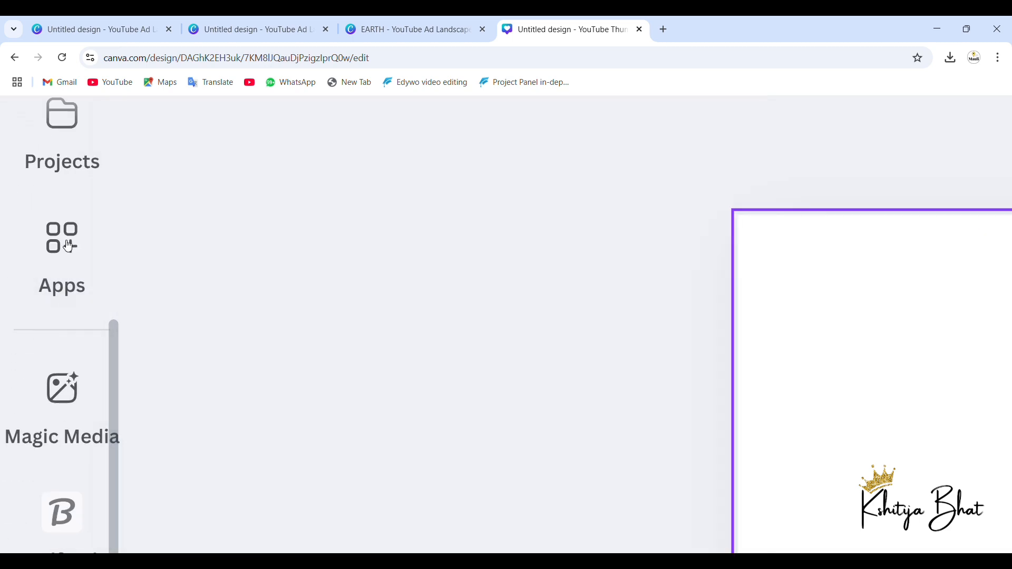
left_click(68, 246)
scroll(71, 238, "down", 5, "ctrl")
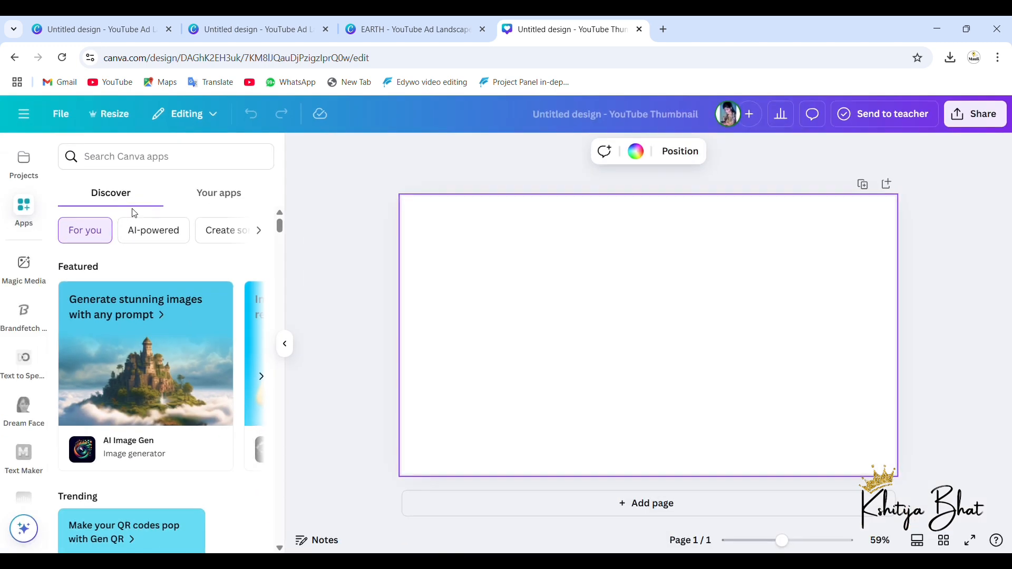
Step: Search the Canva apps for "SPEED" and choose the Speed Painter suggestion
left_click(120, 156)
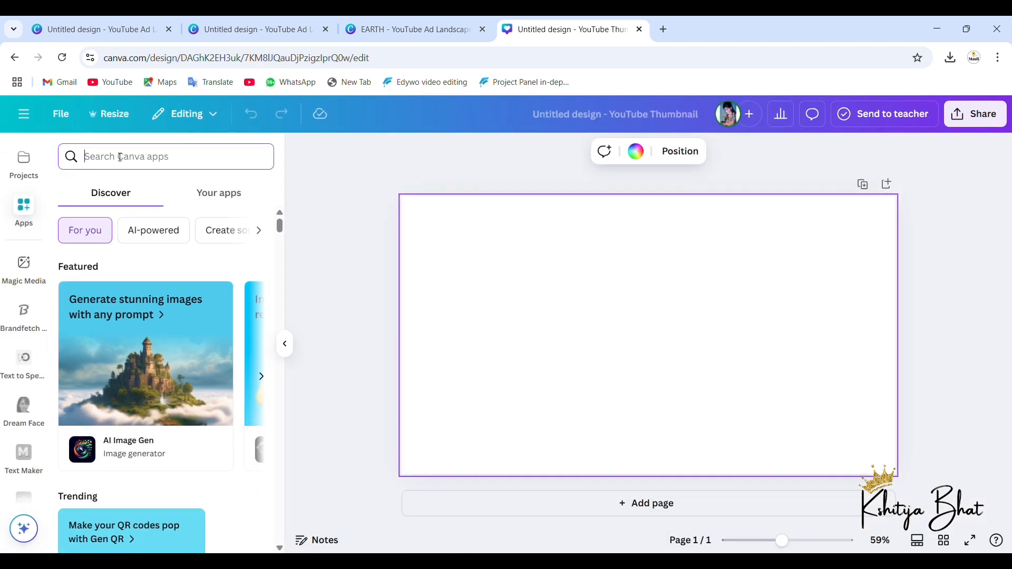
type("SPP")
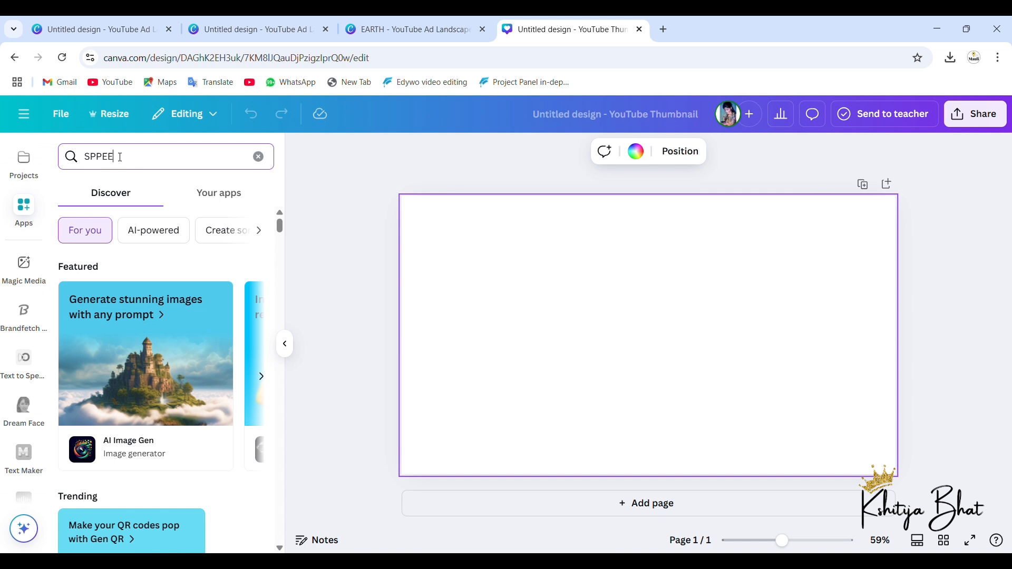
key("BackSpace")
type("EED")
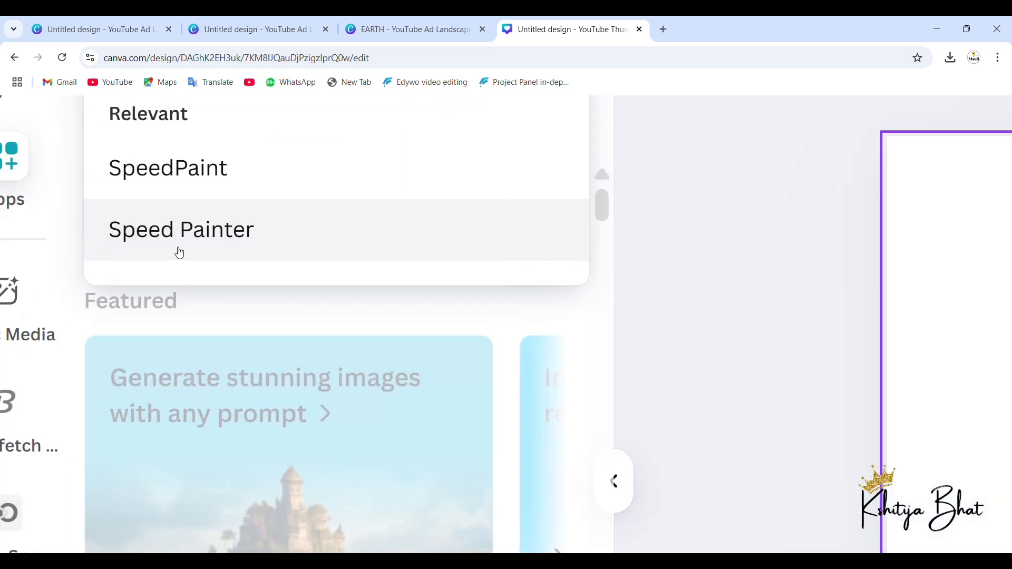
left_click(221, 237)
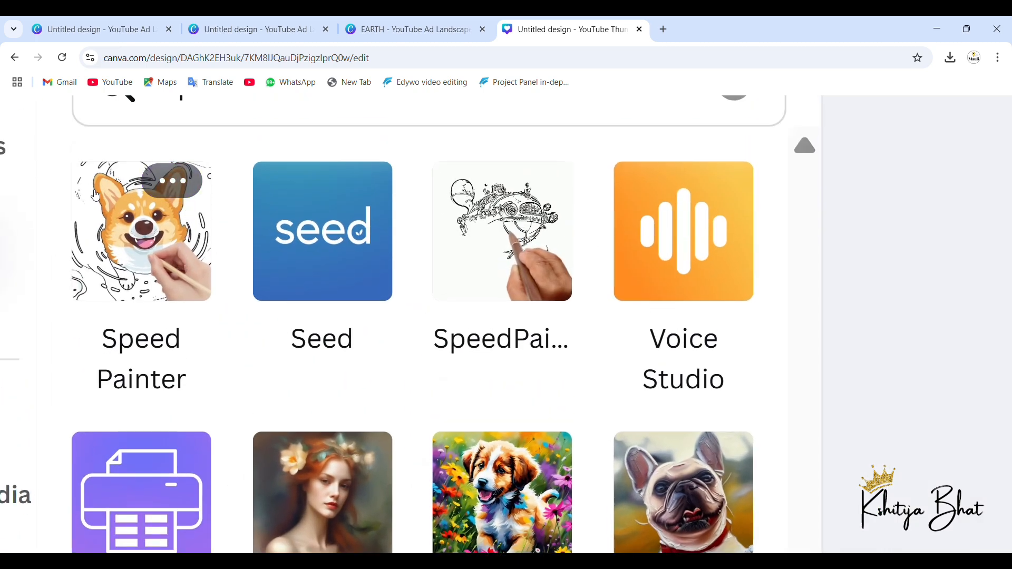
Step: Open the Speed Painter app and load 1.png, the EARTH page, as its original image
left_click(150, 248)
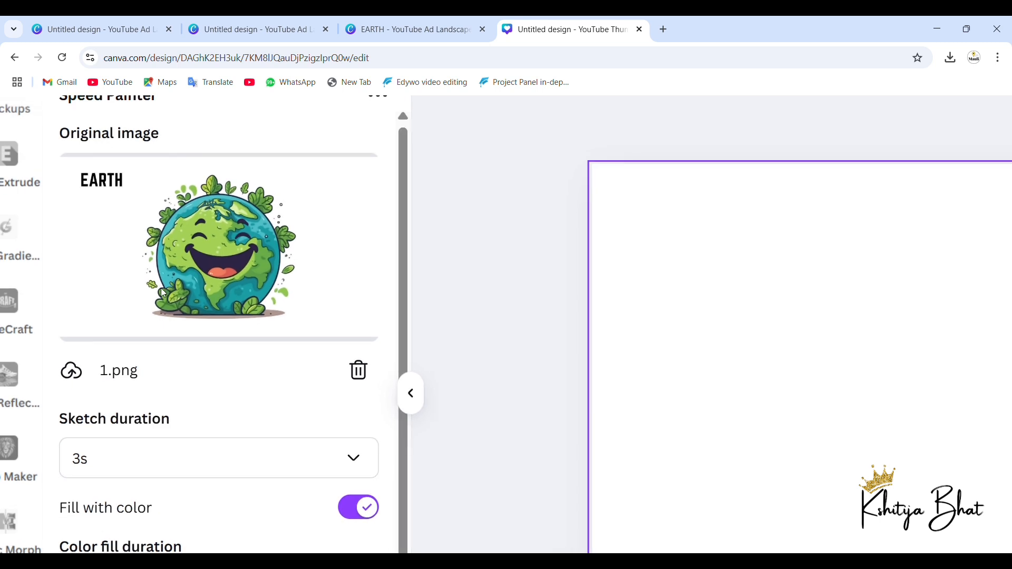
scroll(160, 287, "down", 3)
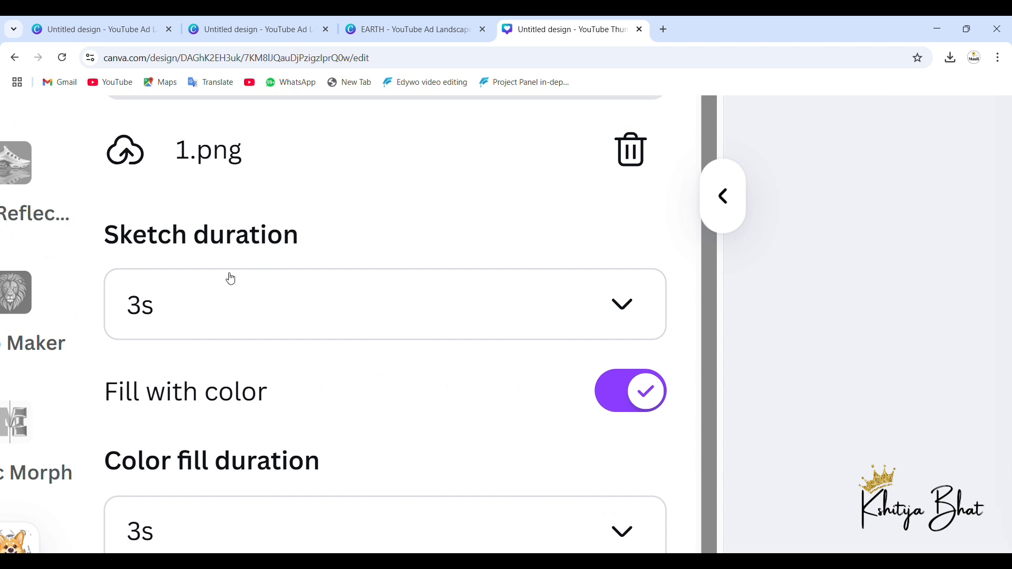
Step: Choose a 3s sketch duration for the 1.png speed painting
left_click(226, 314)
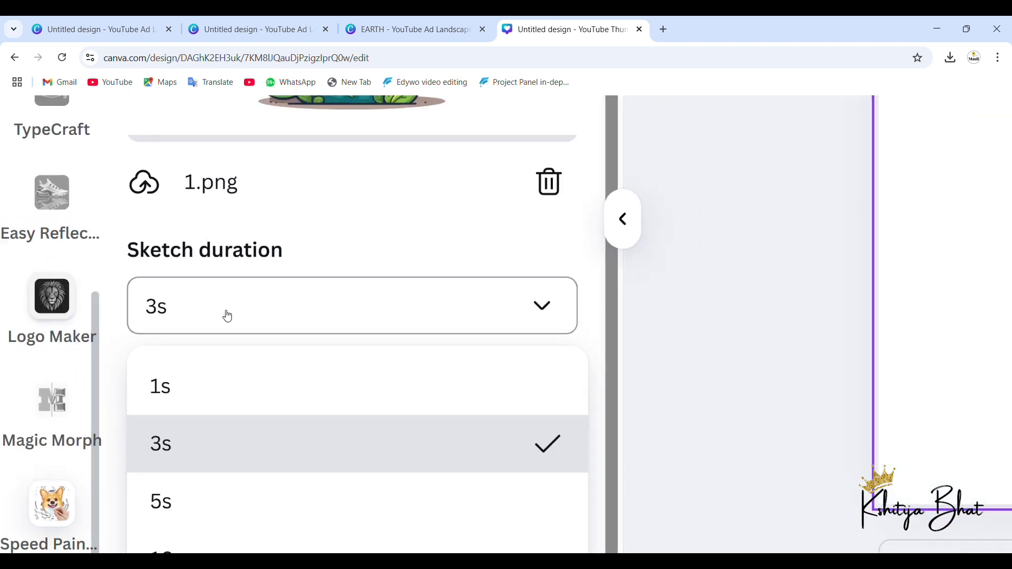
scroll(201, 448, "down", 2)
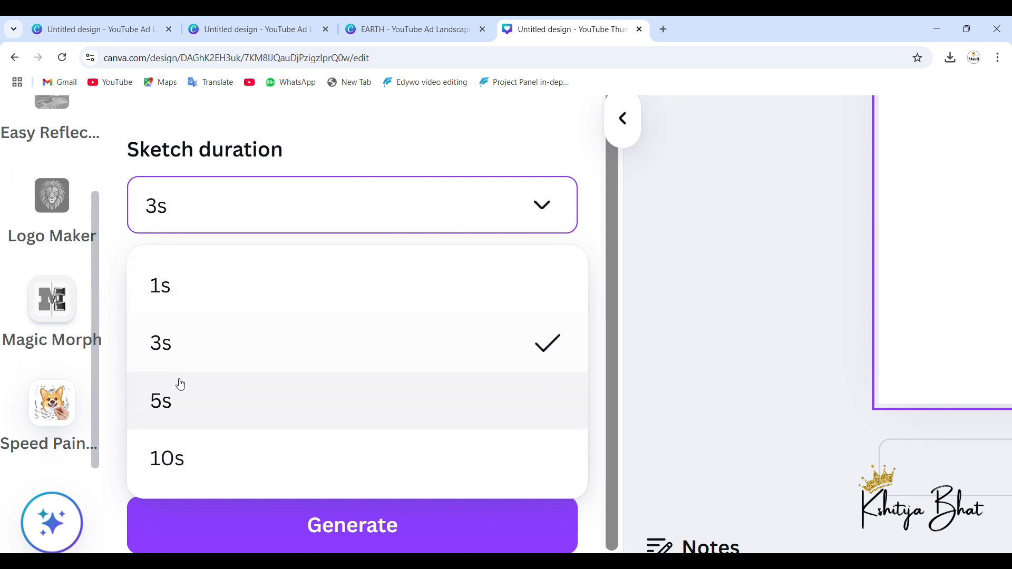
left_click(264, 359)
scroll(264, 360, "down", 1)
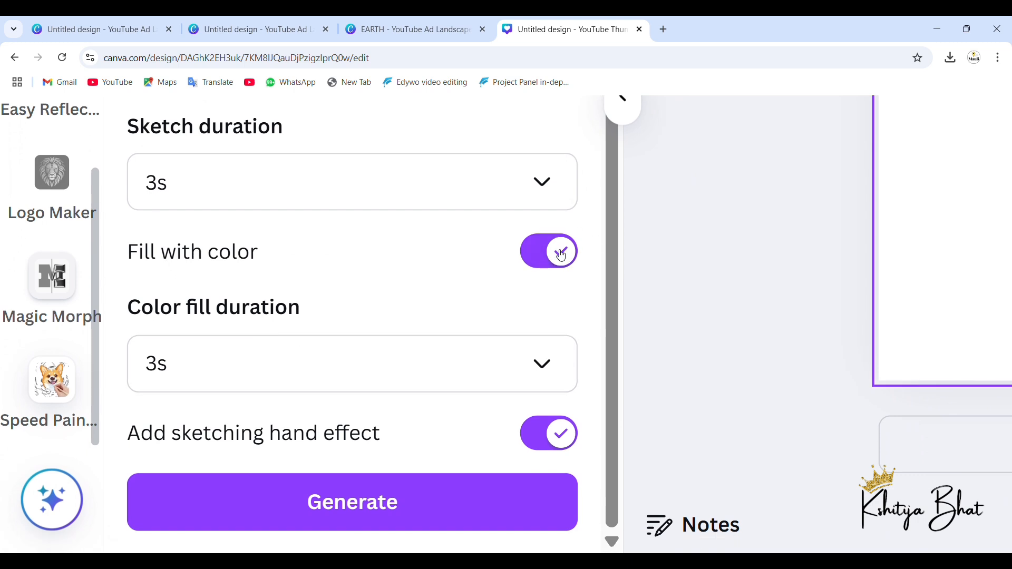
Step: Examine the EARTH original image and the Speed Painter options for color fill, its duration and the sketching hand effect
scroll(679, 264, "right", 8)
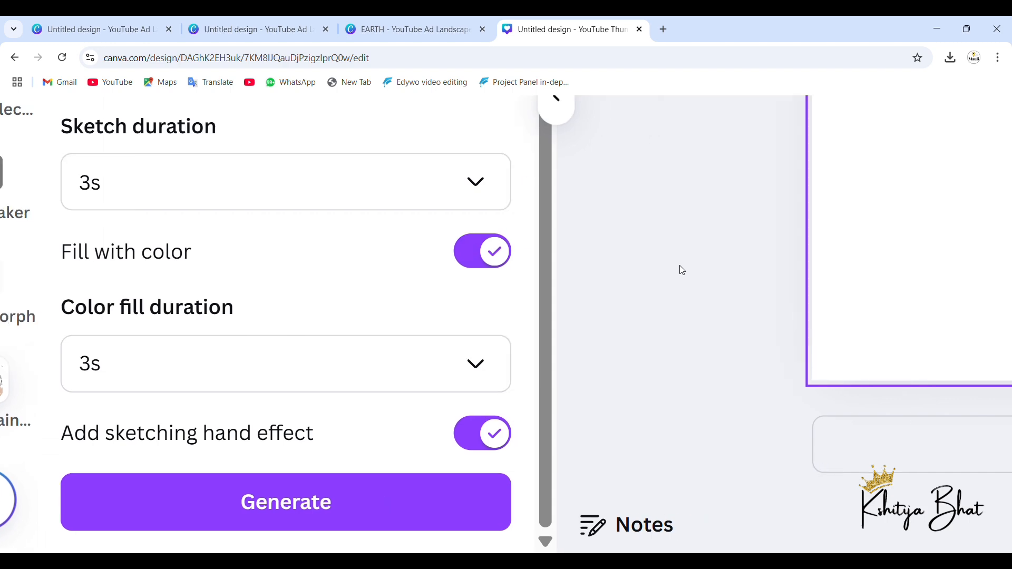
scroll(678, 264, "right", 6)
scroll(679, 265, "up", 4)
scroll(679, 264, "down", 5)
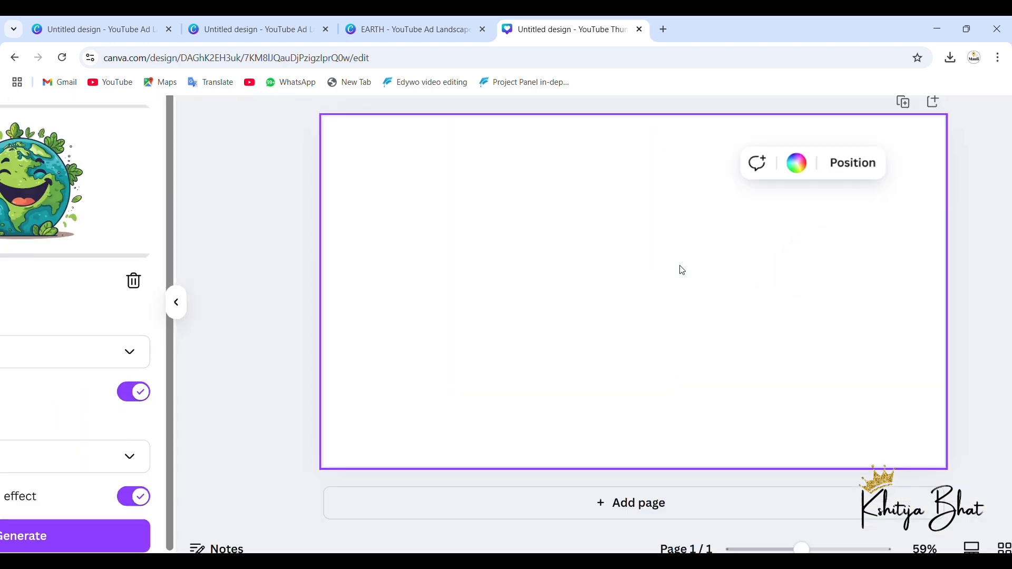
scroll(150, 236, "up", 6)
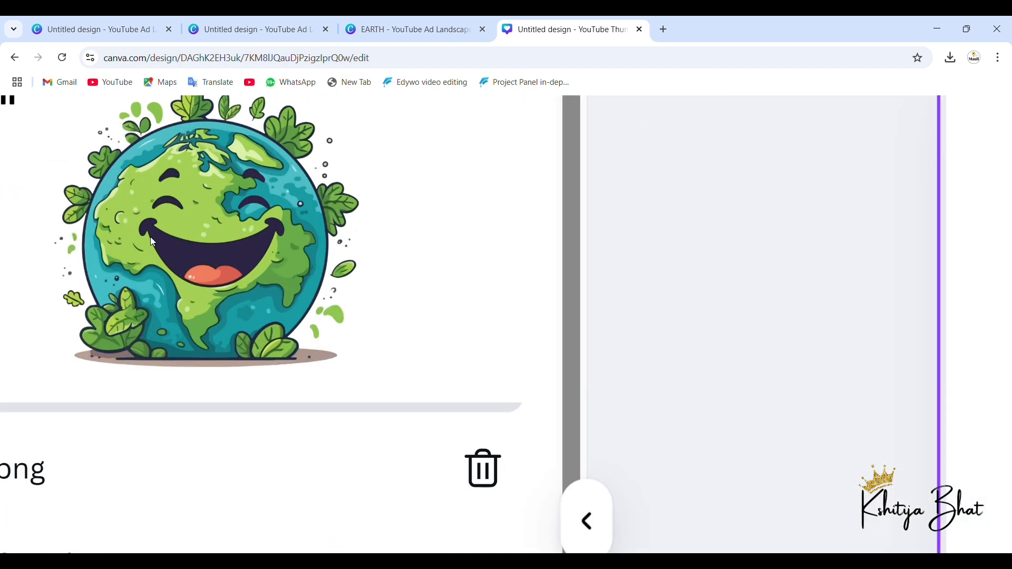
scroll(185, 298, "down", 3)
scroll(184, 297, "down", 3)
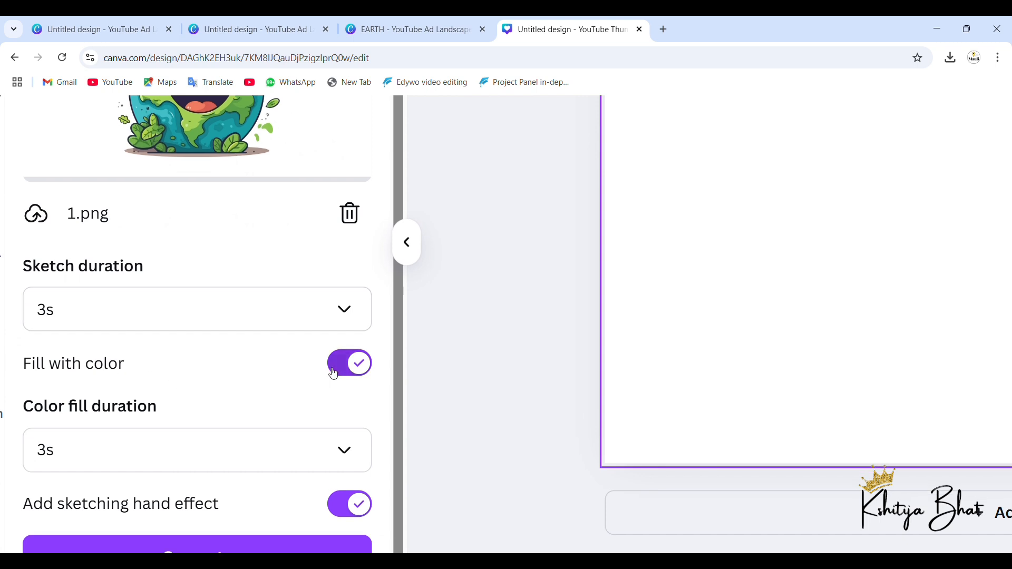
scroll(333, 373, "left", 2)
scroll(333, 373, "down", 1)
scroll(332, 373, "down", 1)
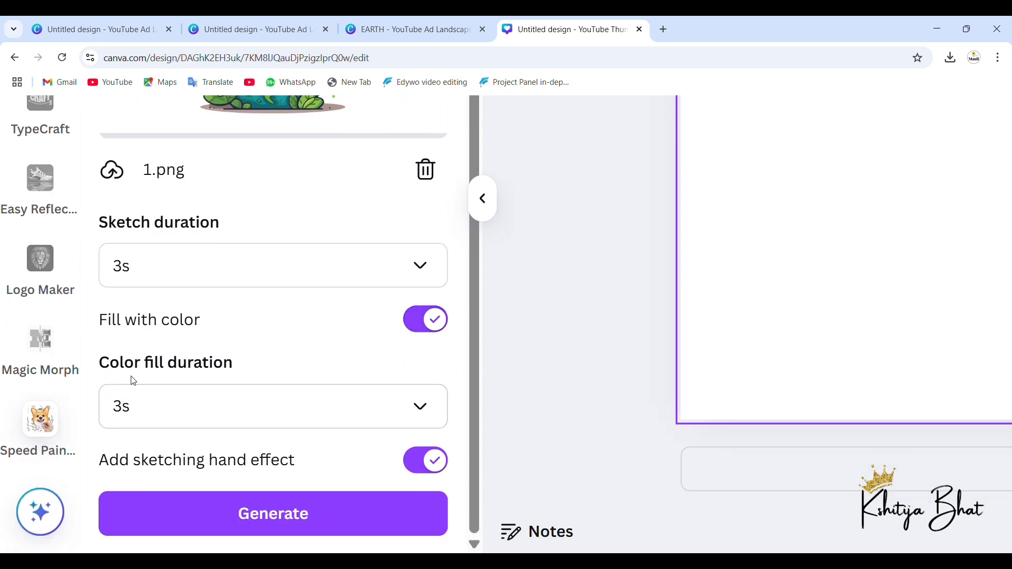
scroll(130, 372, "up", 1)
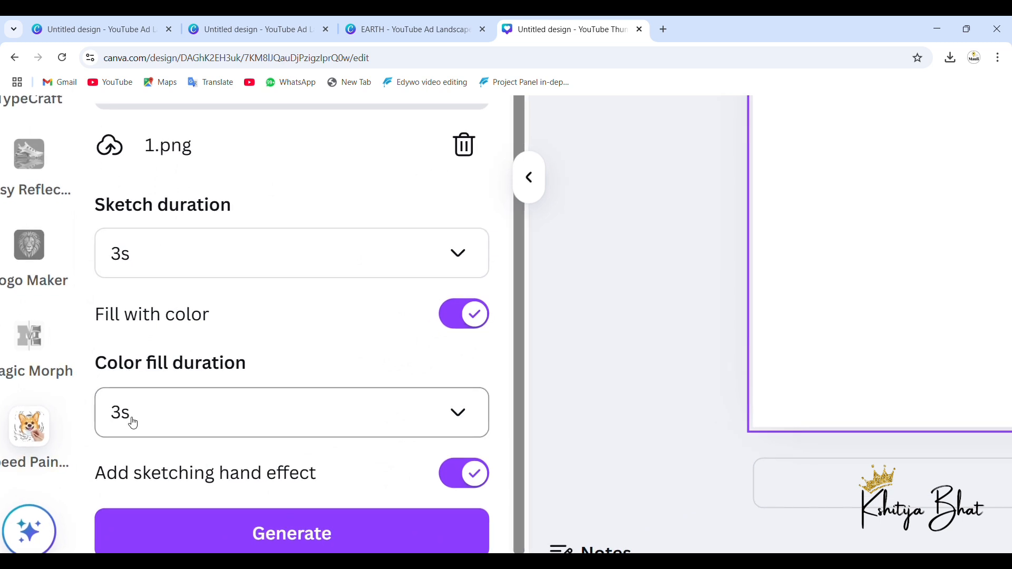
scroll(257, 417, "down", 1)
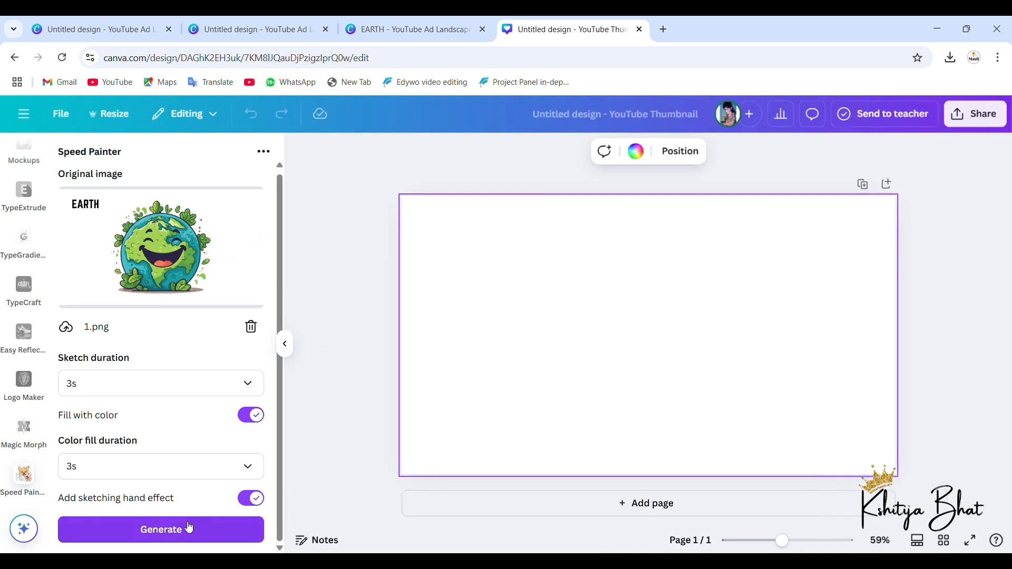
Step: Generate the speed painting video from 1.png and add it to the design's first page
left_click(171, 528)
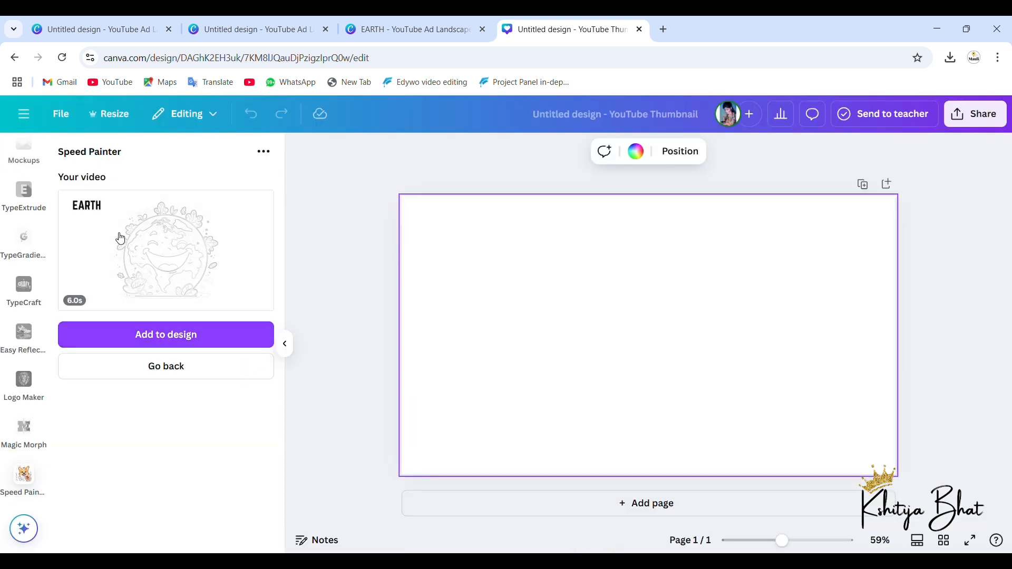
left_click(153, 339)
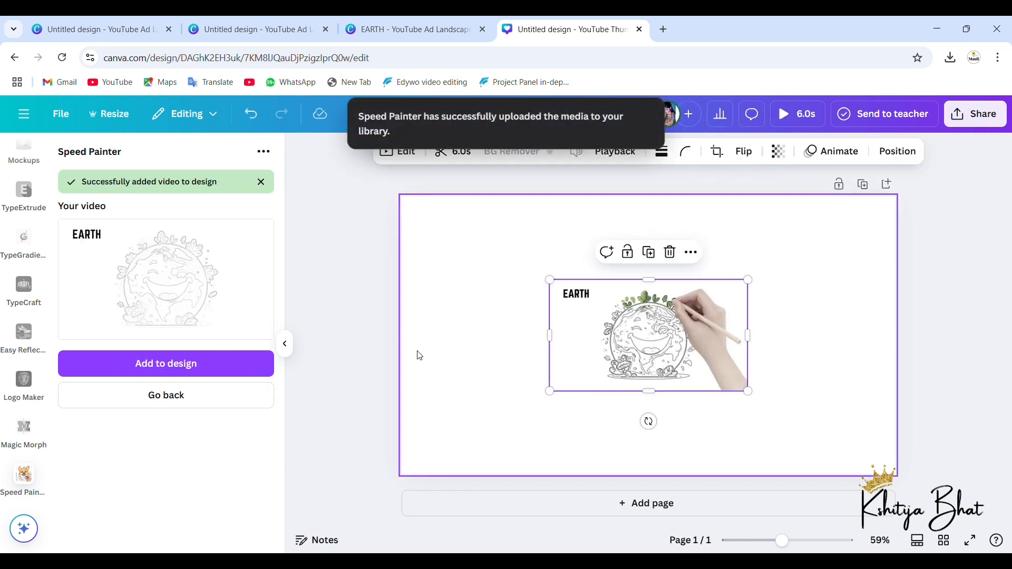
Step: Enlarge the EARTH video to cover nearly the whole first page and play it
left_click_drag(550, 280, 409, 233)
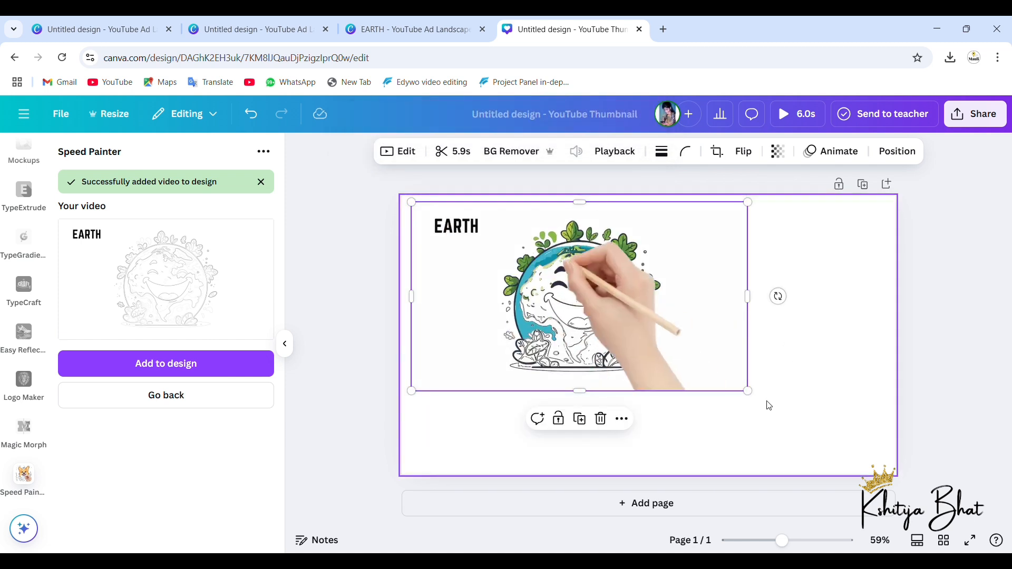
left_click_drag(757, 398, 918, 454)
left_click(654, 337)
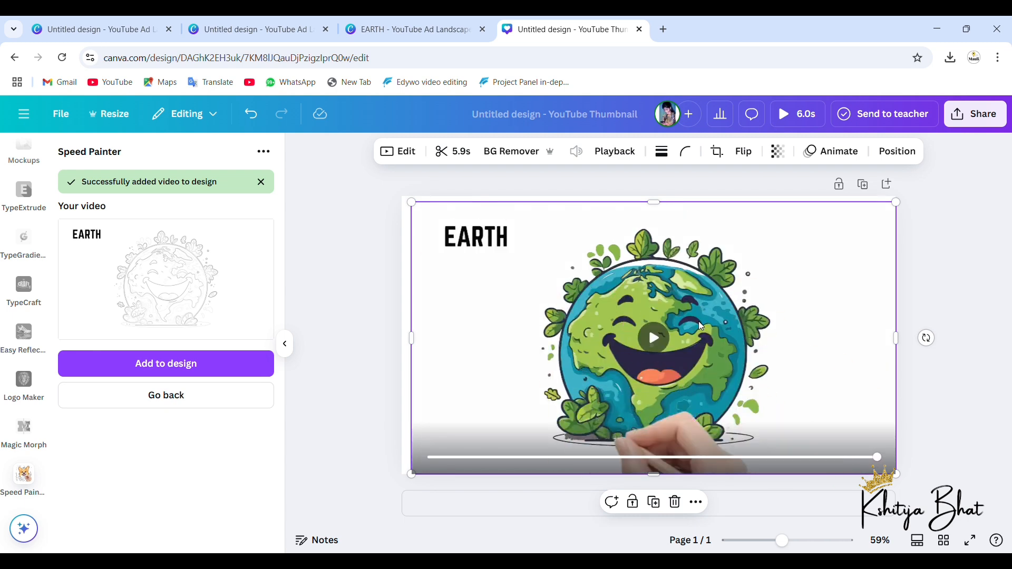
Step: Add a second page and replace the Speed Painter original image with 2.png, the SUN page
left_click(558, 515)
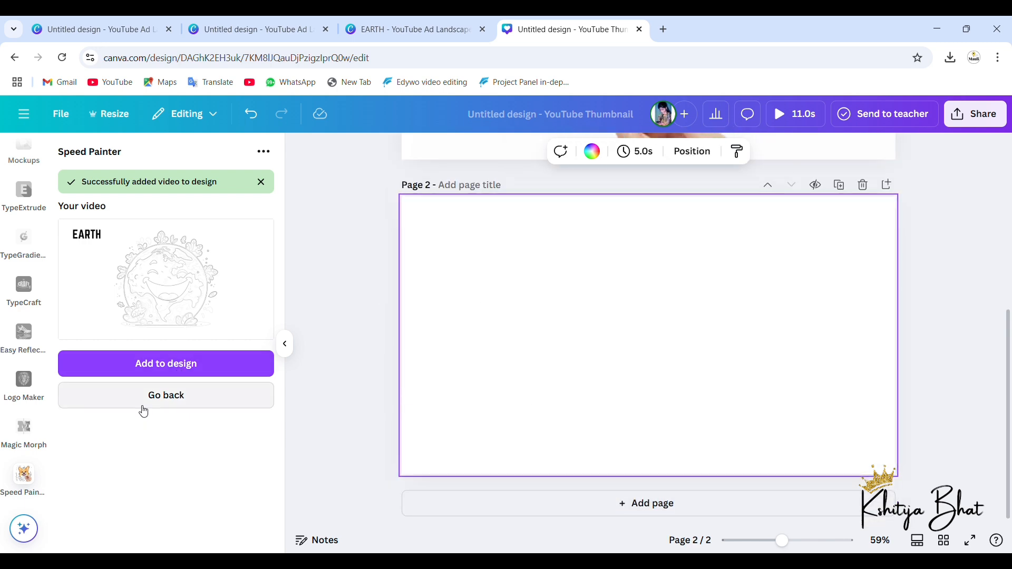
left_click(141, 406)
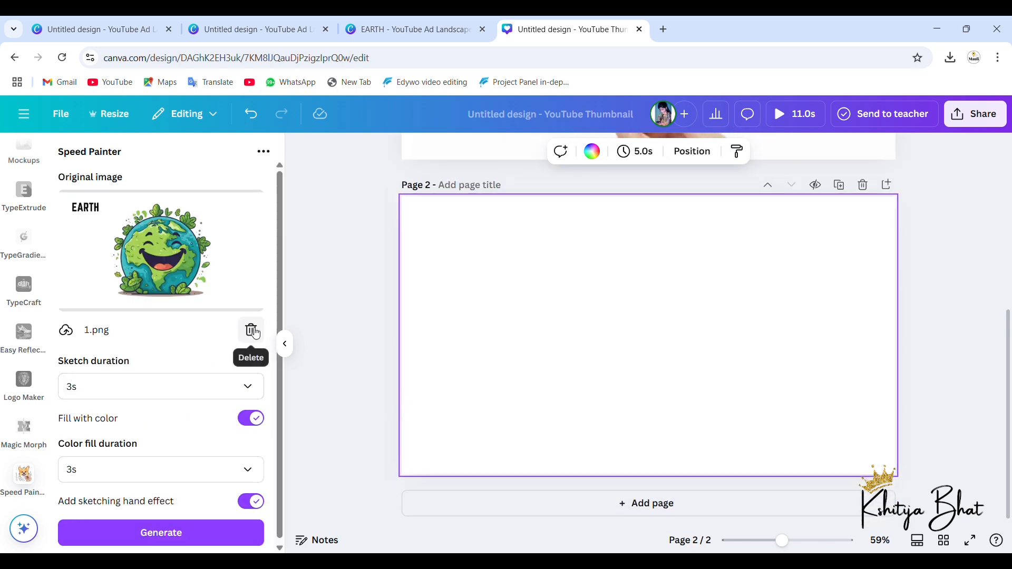
left_click(251, 330)
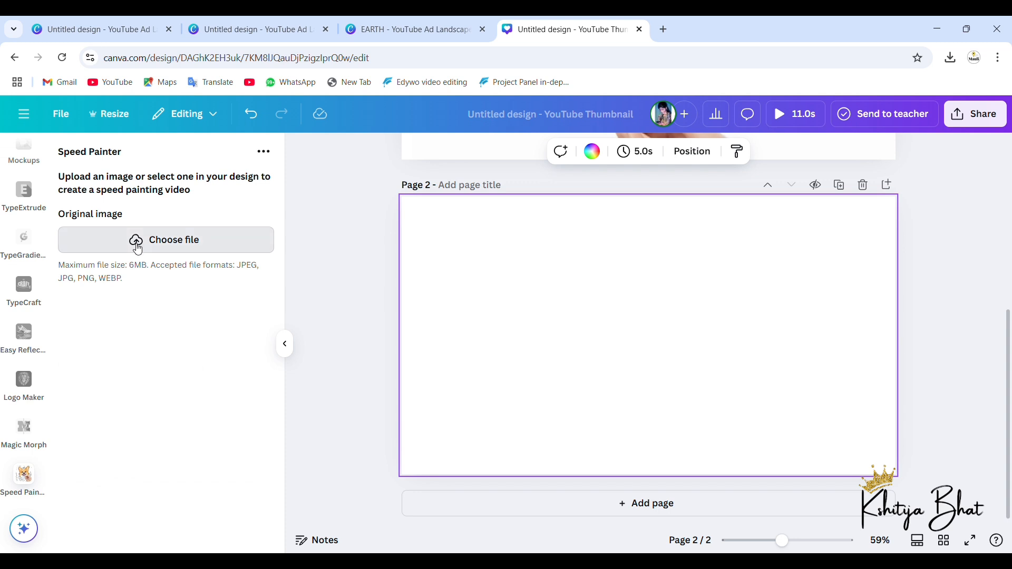
left_click(136, 241)
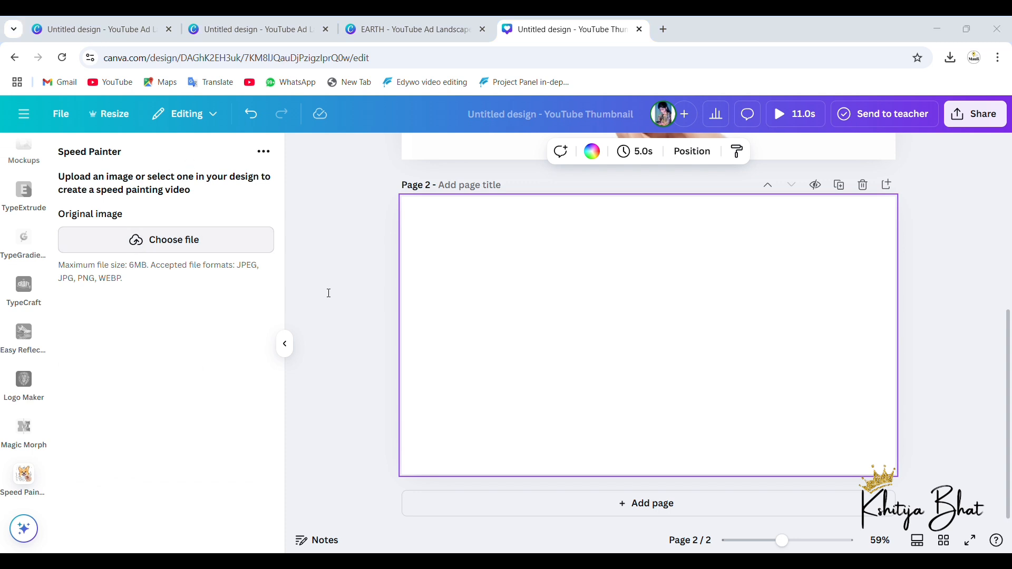
left_click(383, 304)
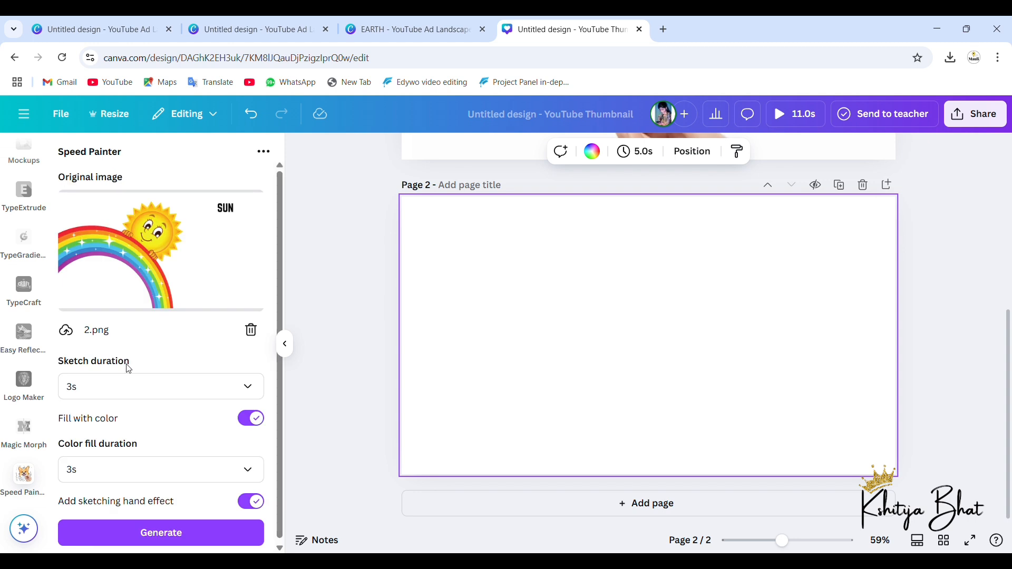
Step: Generate the SUN video with a 3s sketch duration and 5s color fill duration, and add it to page 2
left_click(152, 389)
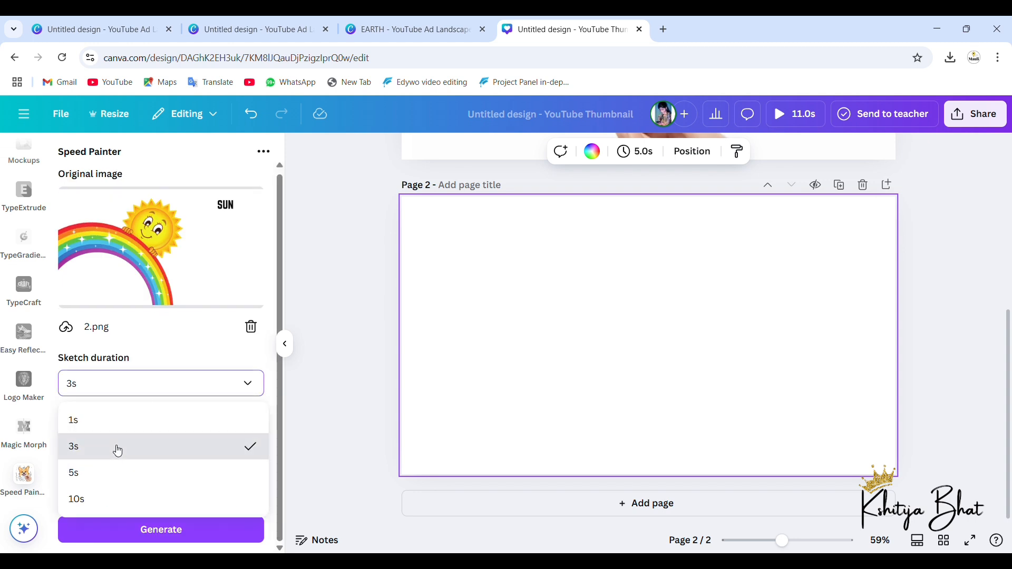
left_click(118, 451)
left_click(125, 467)
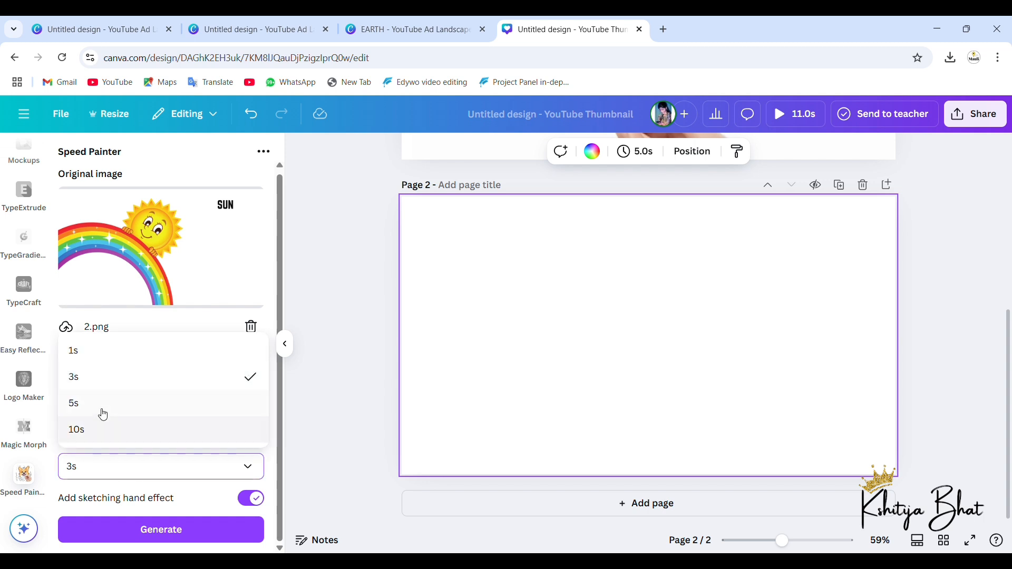
left_click(98, 403)
left_click(155, 529)
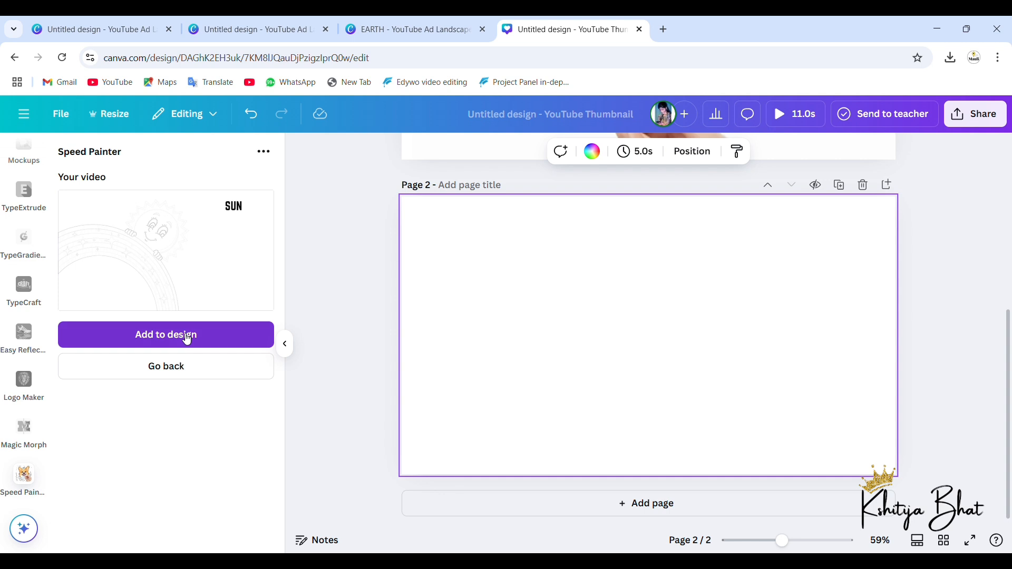
left_click(260, 349)
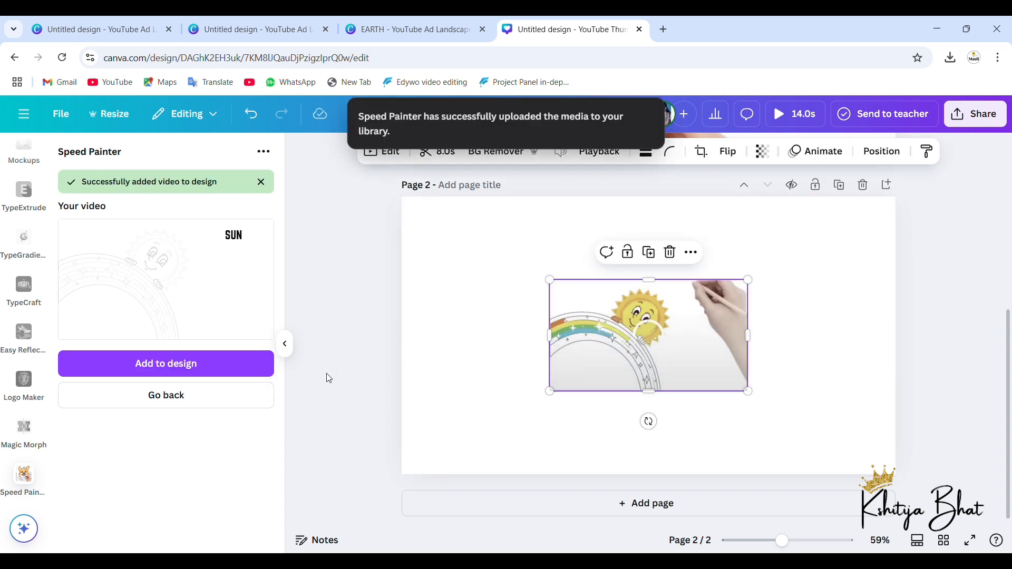
Step: Add a third page and replace the Speed Painter original image with 3.png, the princess page
left_click(195, 402)
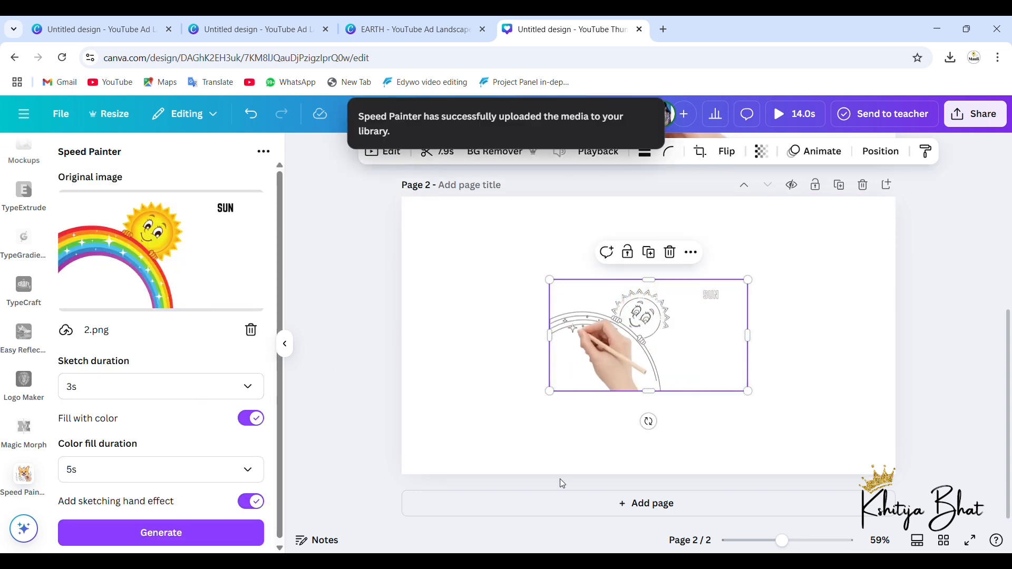
left_click(579, 511)
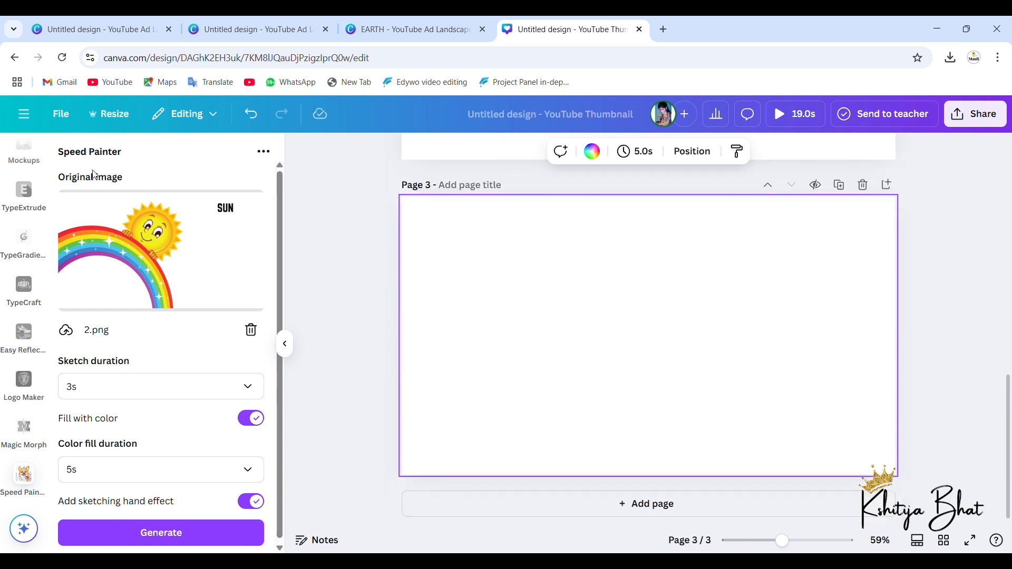
left_click(251, 330)
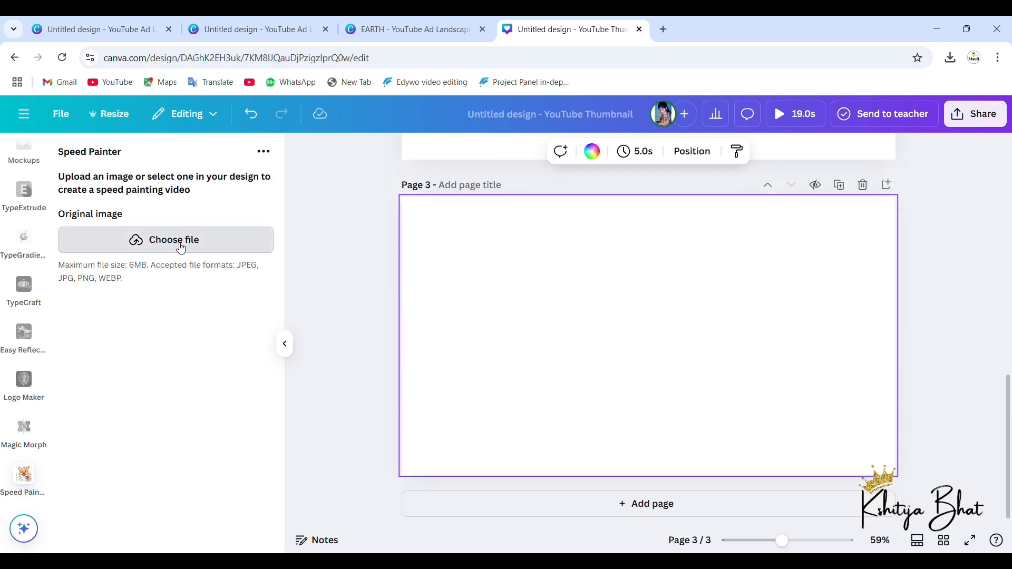
left_click(181, 247)
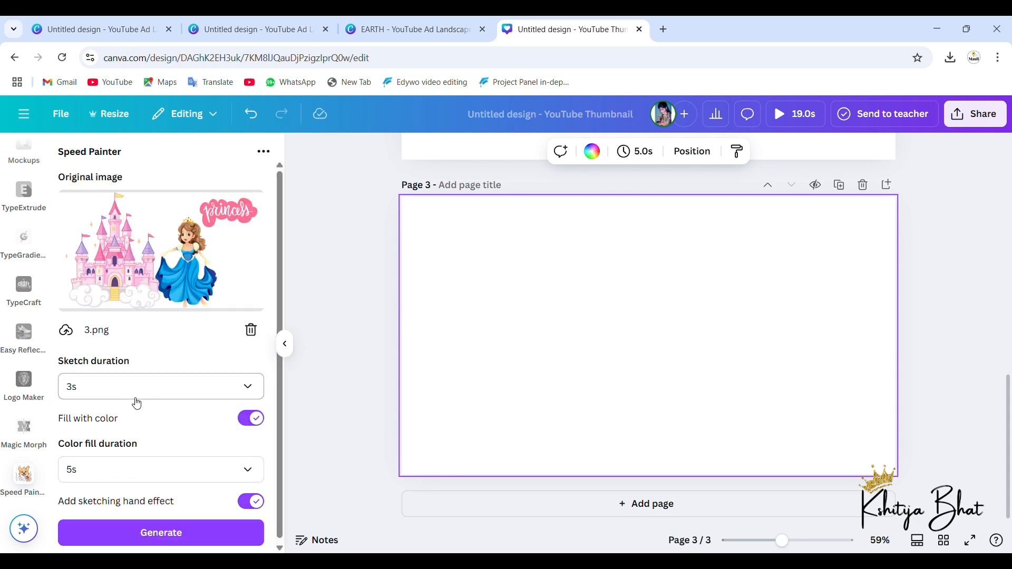
Step: Set the color fill duration to 3s and start generating the princess video
left_click(128, 465)
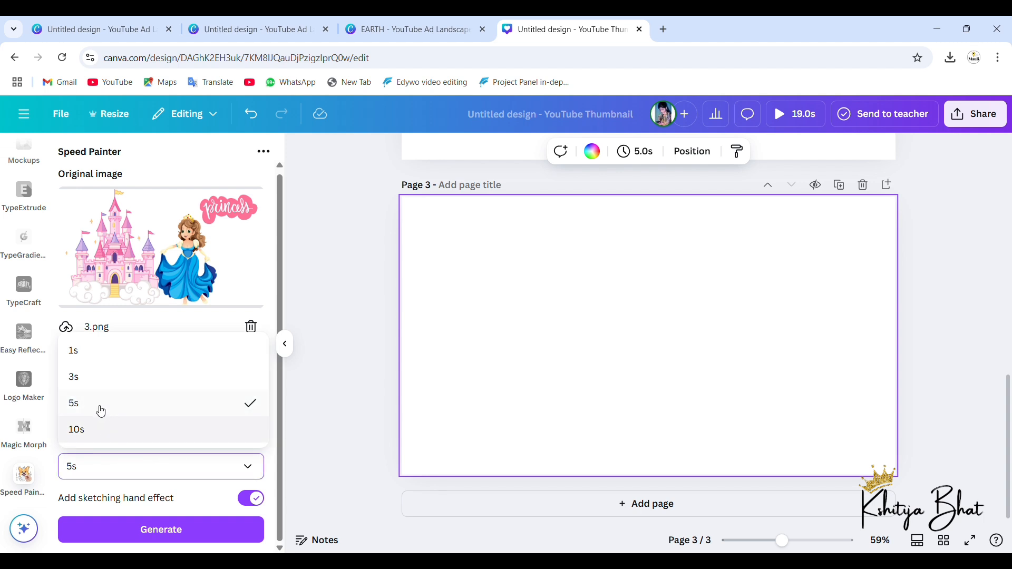
left_click(95, 384)
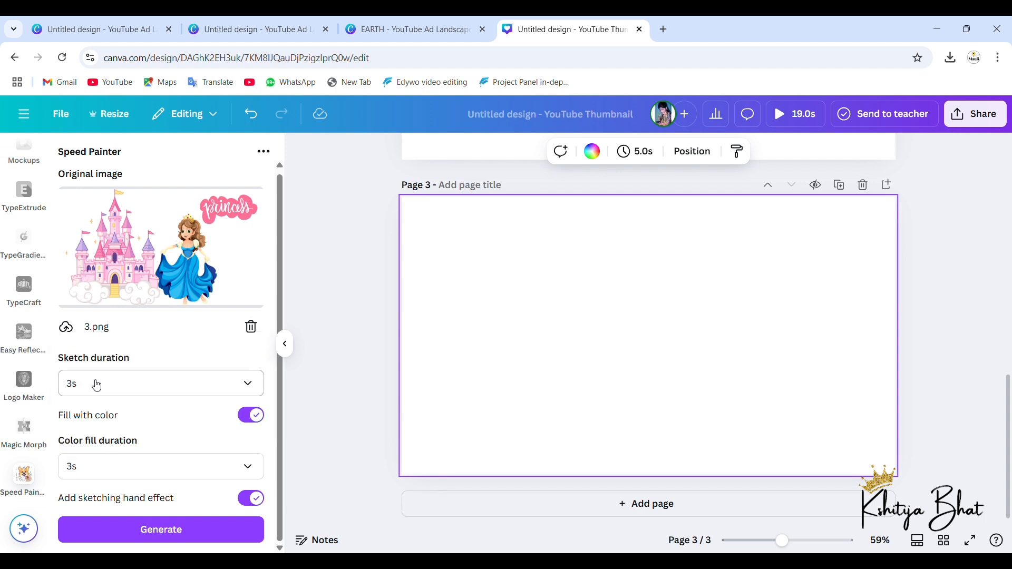
left_click(164, 539)
Step: Enlarge the SUN video to fill page 2 and play it
scroll(642, 287, "up", 6)
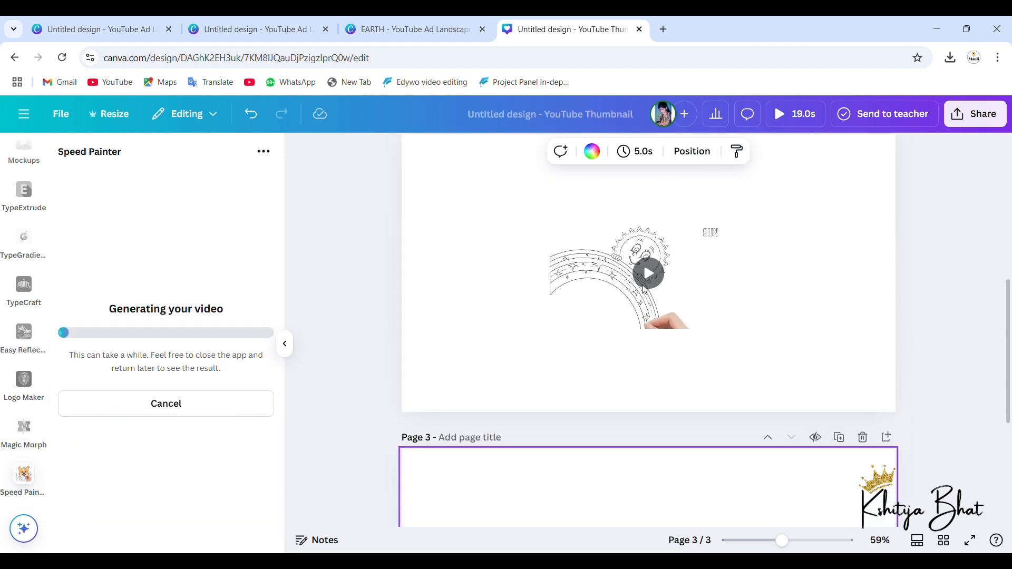
left_click(554, 352)
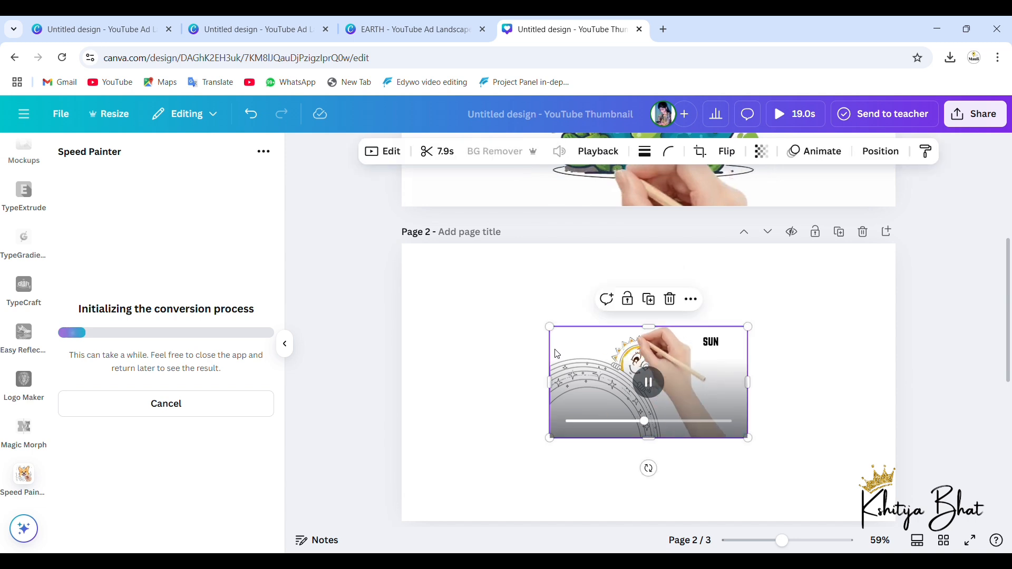
left_click_drag(481, 311, 385, 289)
scroll(731, 367, "down", 1)
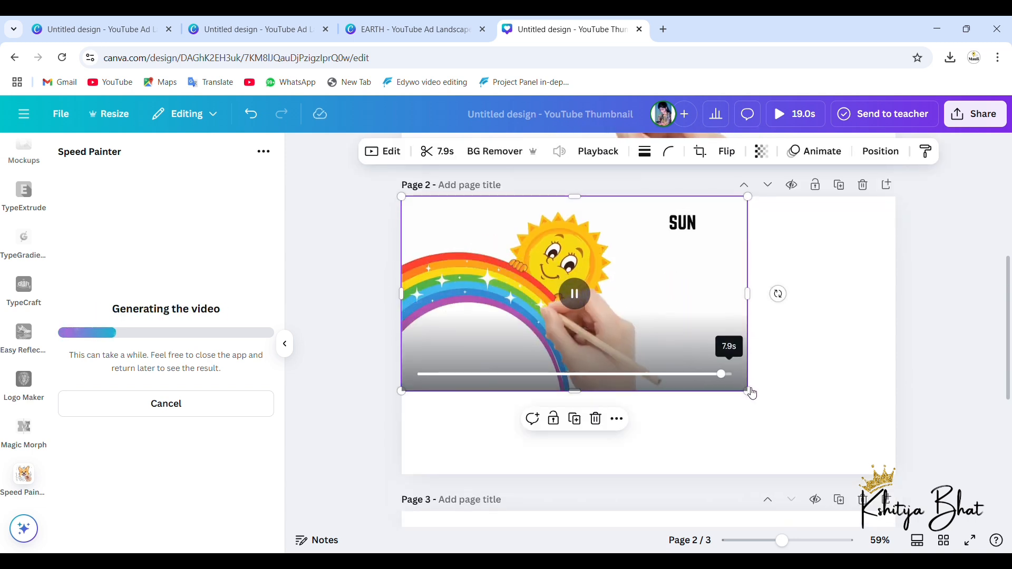
left_click_drag(757, 398, 917, 471)
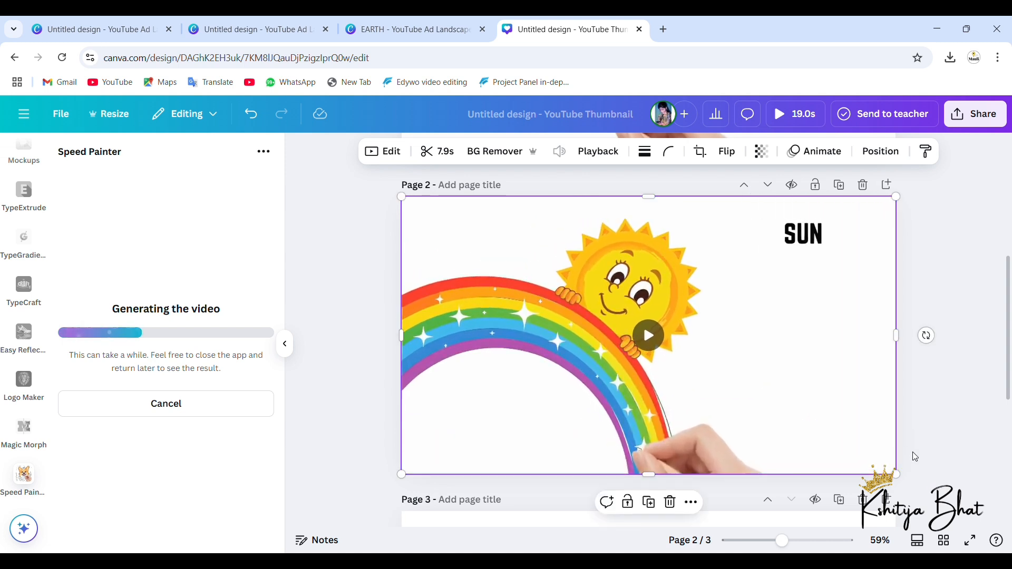
left_click(655, 350)
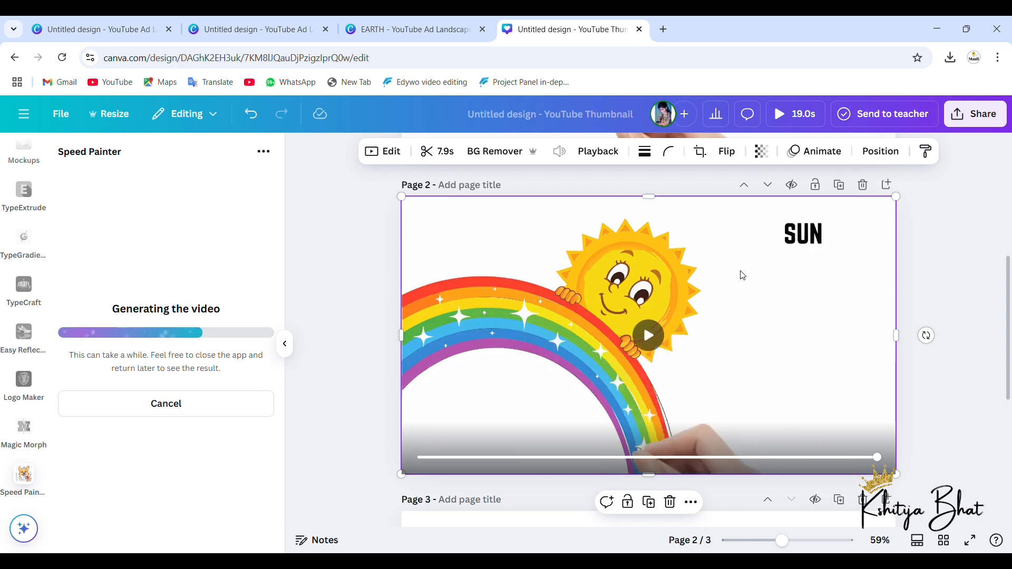
left_click(649, 335)
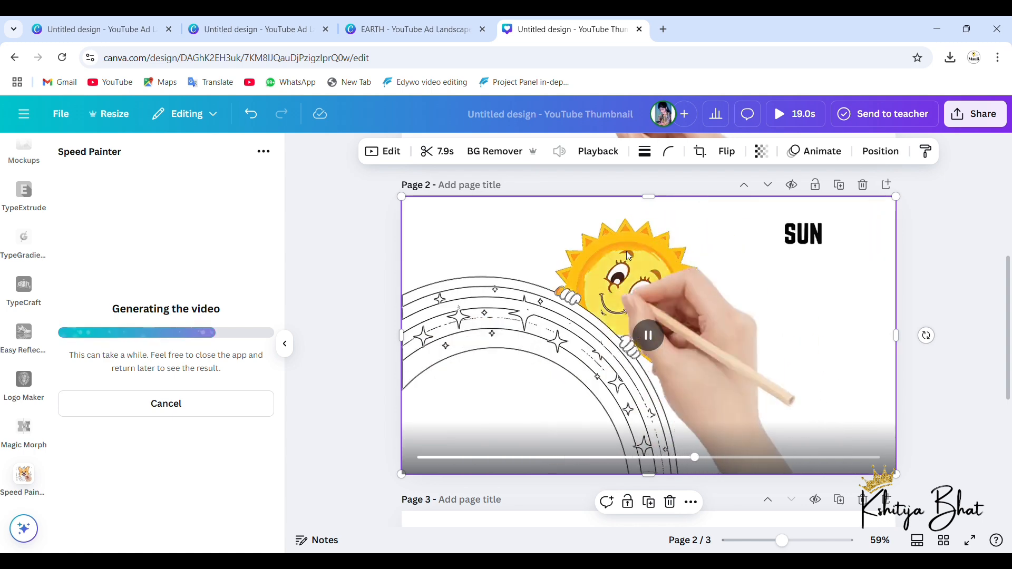
Step: Add the generated princess video to page 3 of the design
scroll(626, 250, "down", 1)
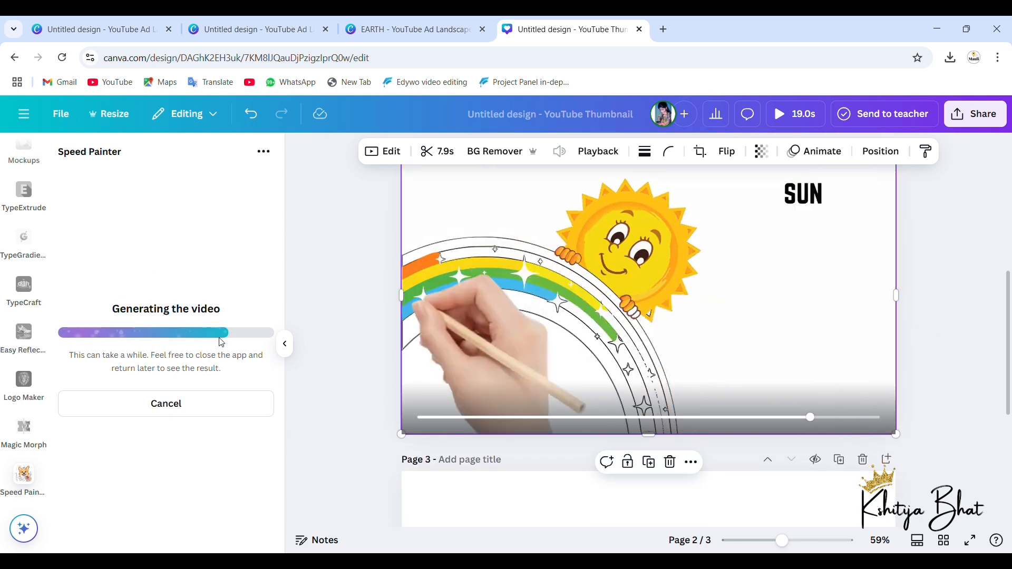
scroll(641, 304, "down", 2)
scroll(822, 342, "down", 5)
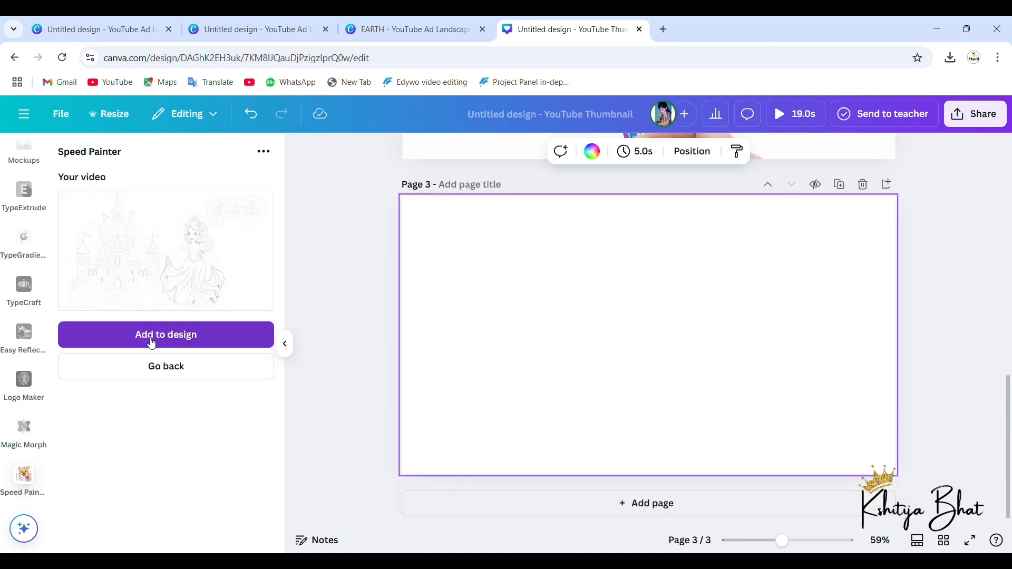
left_click(154, 345)
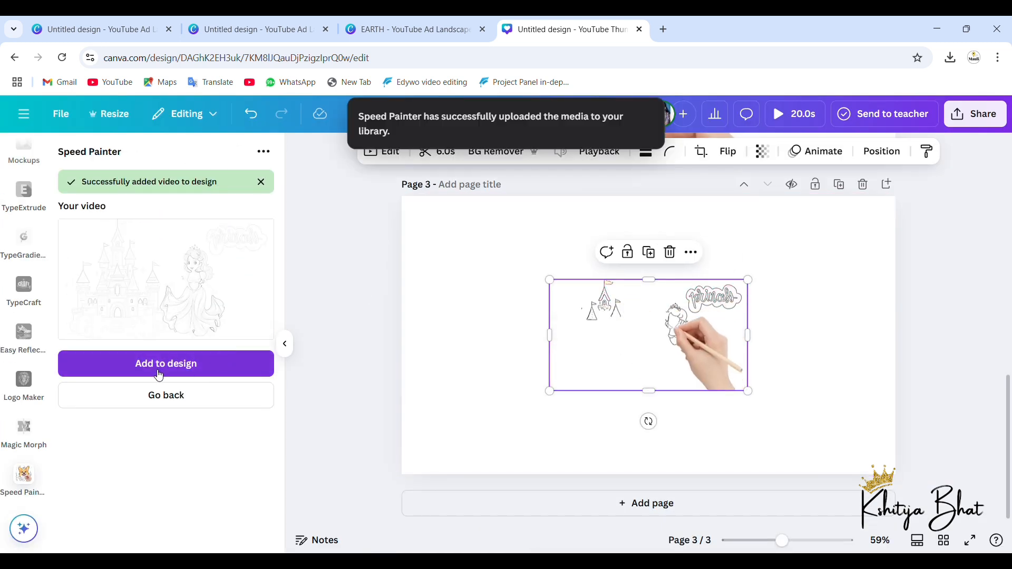
Step: Add a fourth page and replace the Speed Painter original image with 4.png, the kittens page
left_click(167, 395)
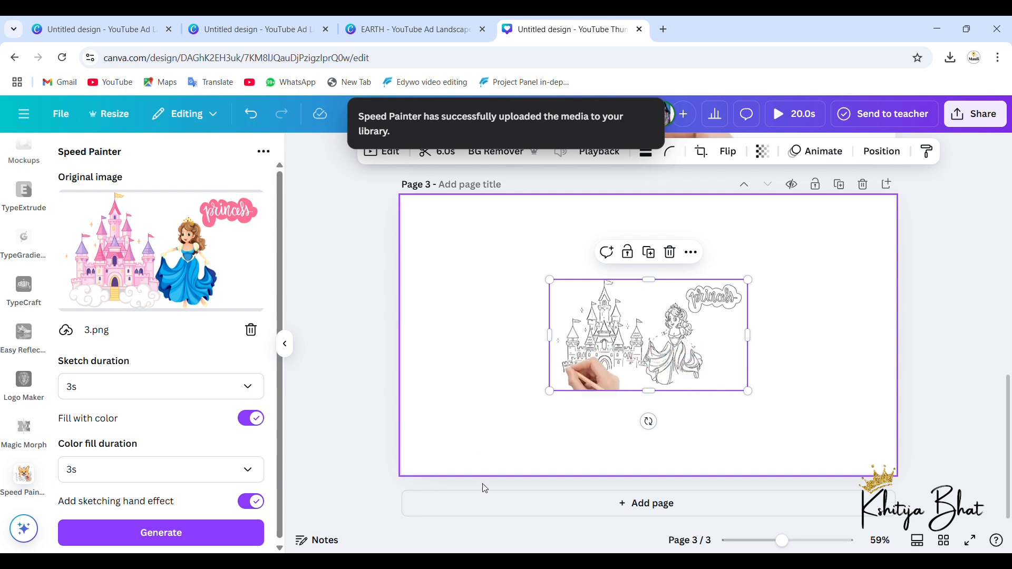
left_click(485, 518)
left_click(500, 502)
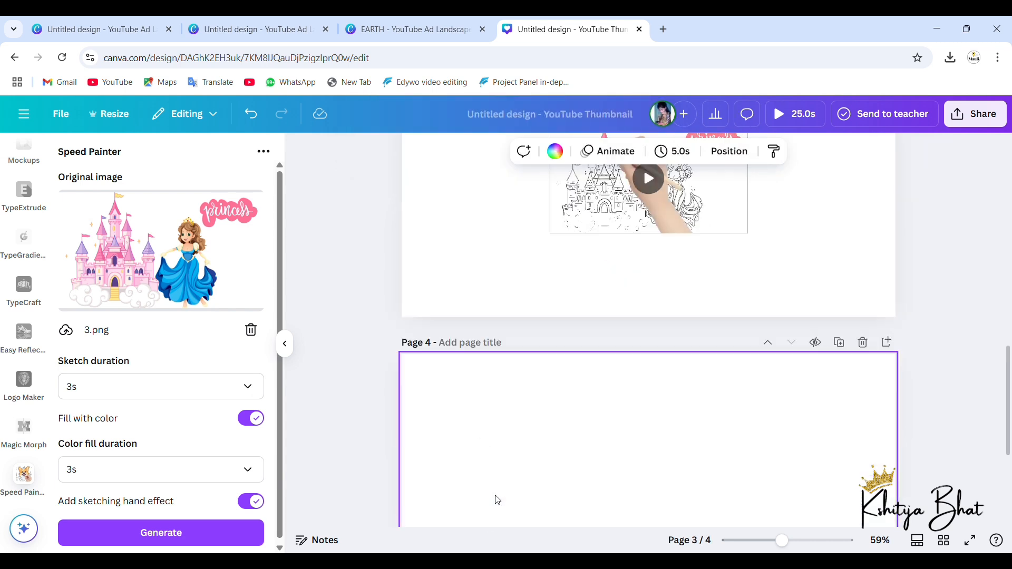
left_click(251, 330)
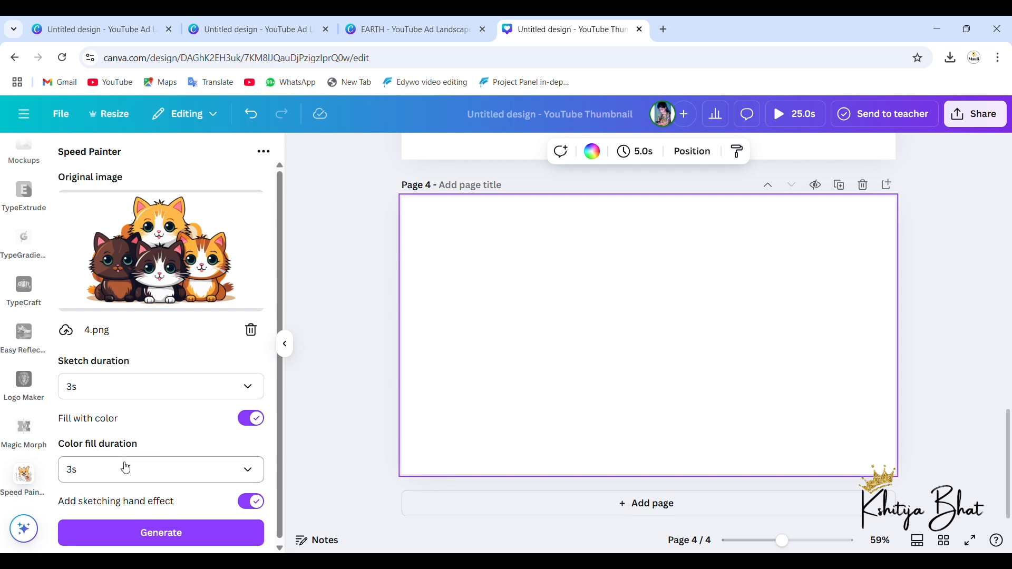
Step: Turn off the color fill for the kittens image and start generating a sketch-only video
scroll(122, 455, "down", 1)
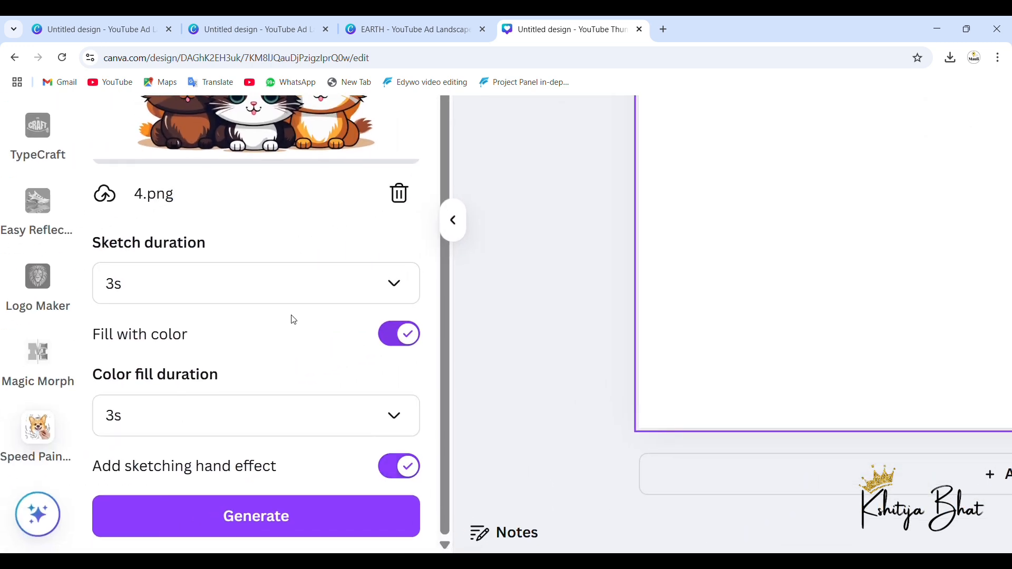
left_click(394, 342)
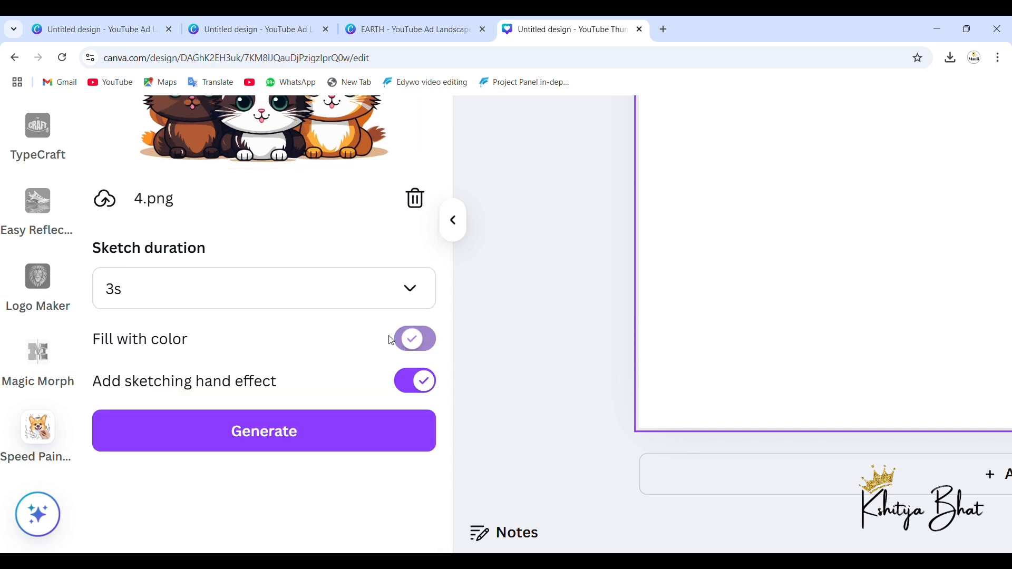
left_click(297, 432)
Step: Play the princess video on page 3 from its beginning and select it
scroll(532, 343, "down", 5)
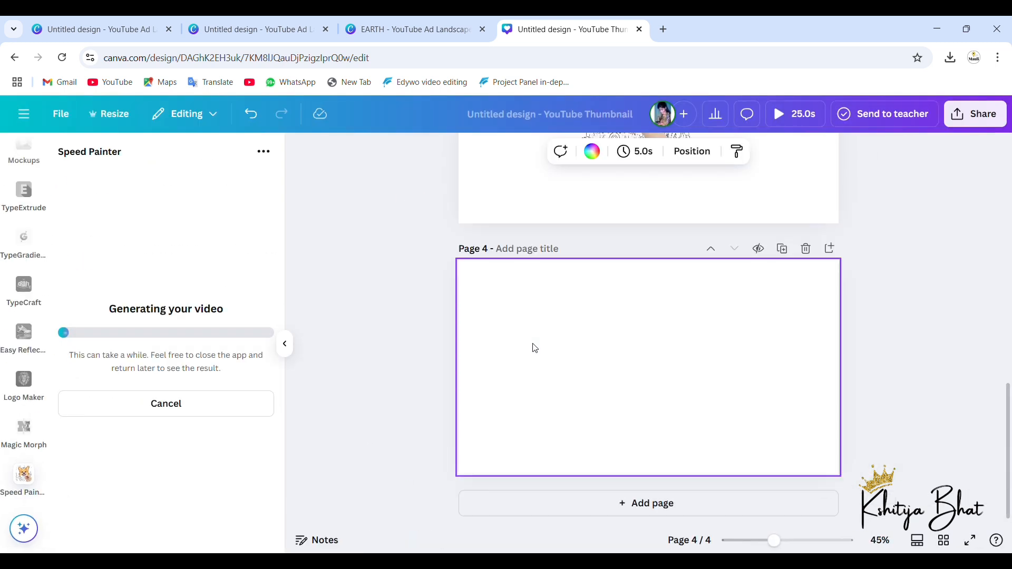
scroll(700, 285, "up", 3)
left_click(649, 278)
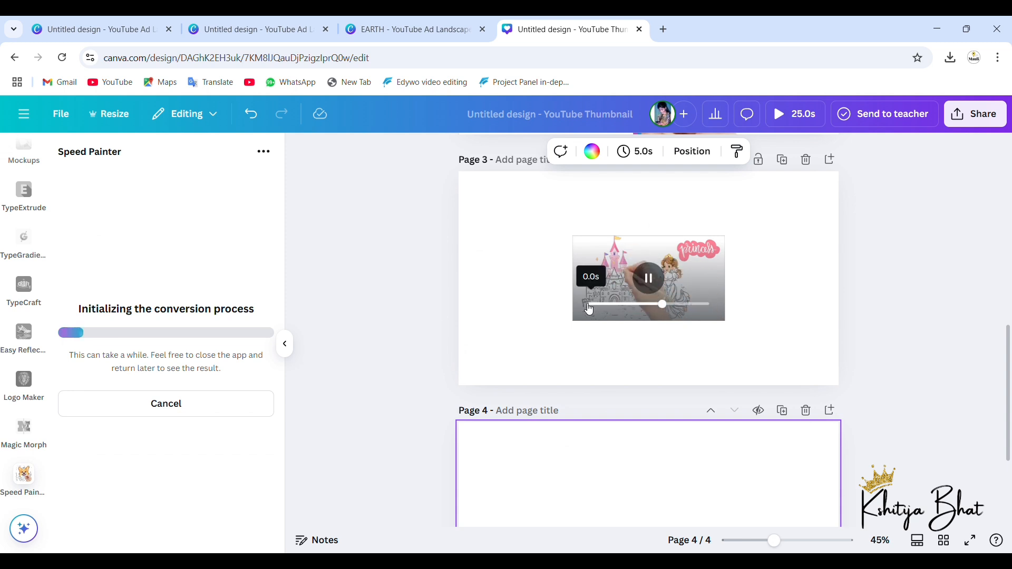
left_click(589, 304)
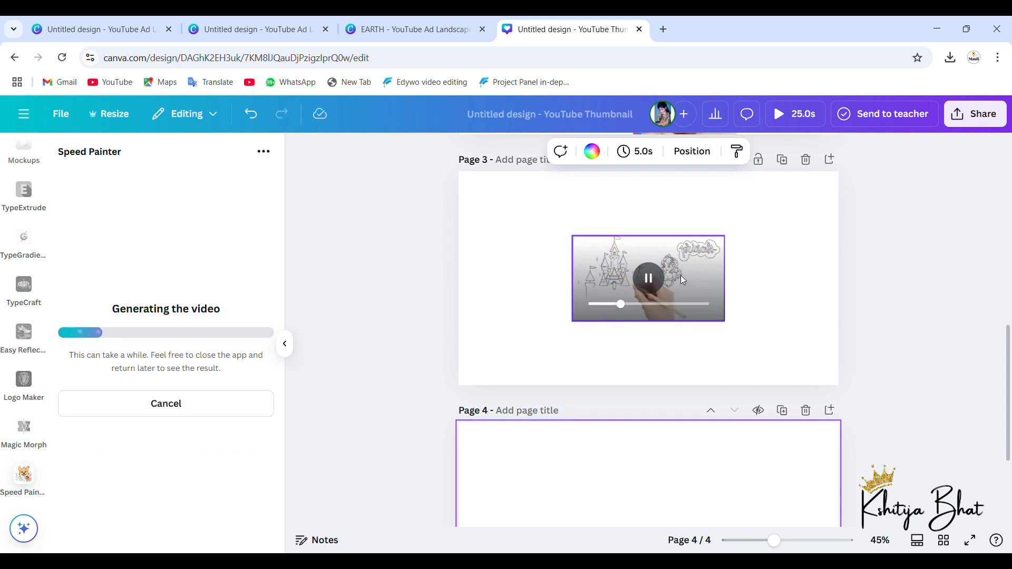
left_click(585, 251)
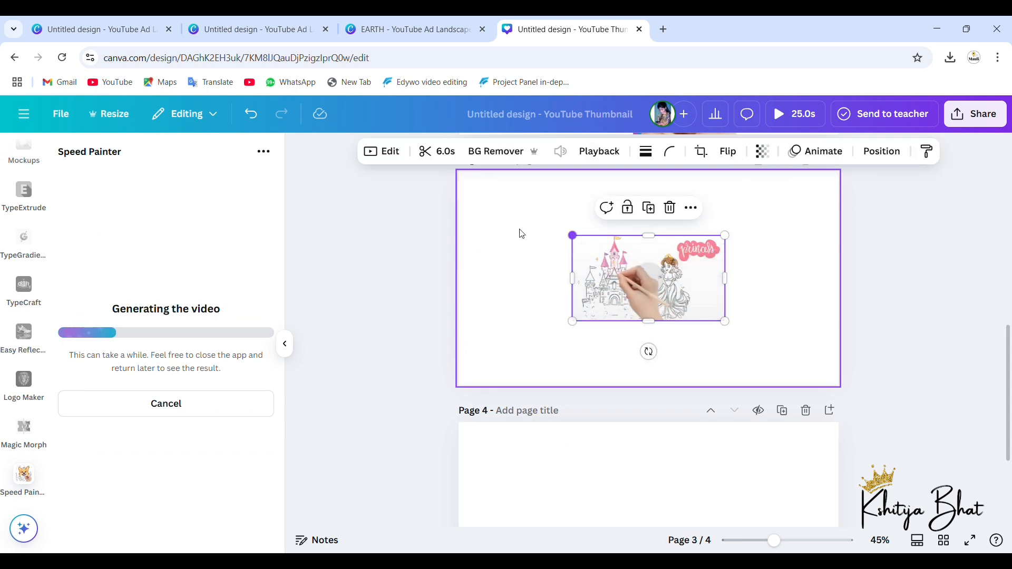
right_click(480, 217)
left_click(749, 256)
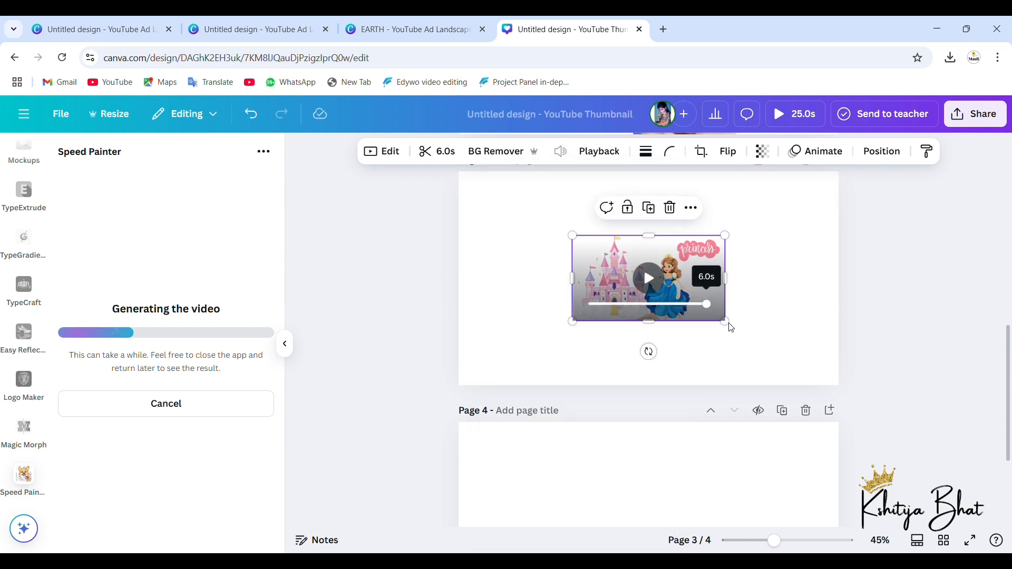
Step: Enlarge the princess video to fill page 3
left_click_drag(735, 330, 853, 414)
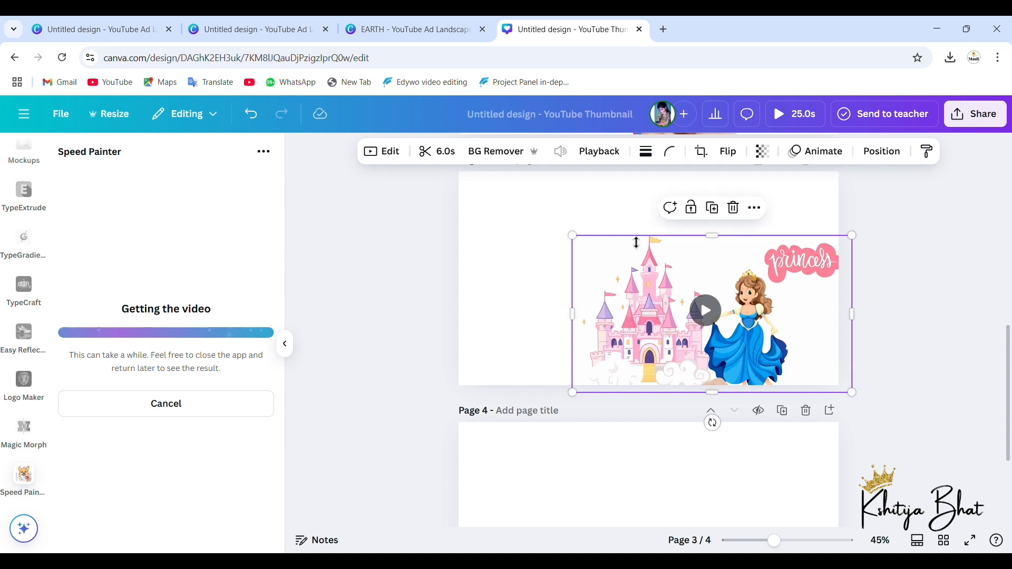
left_click_drag(576, 238, 468, 201)
left_click_drag(766, 284, 756, 282)
Step: Play the full-page princess video on page 3 through and replay it
left_click(650, 289)
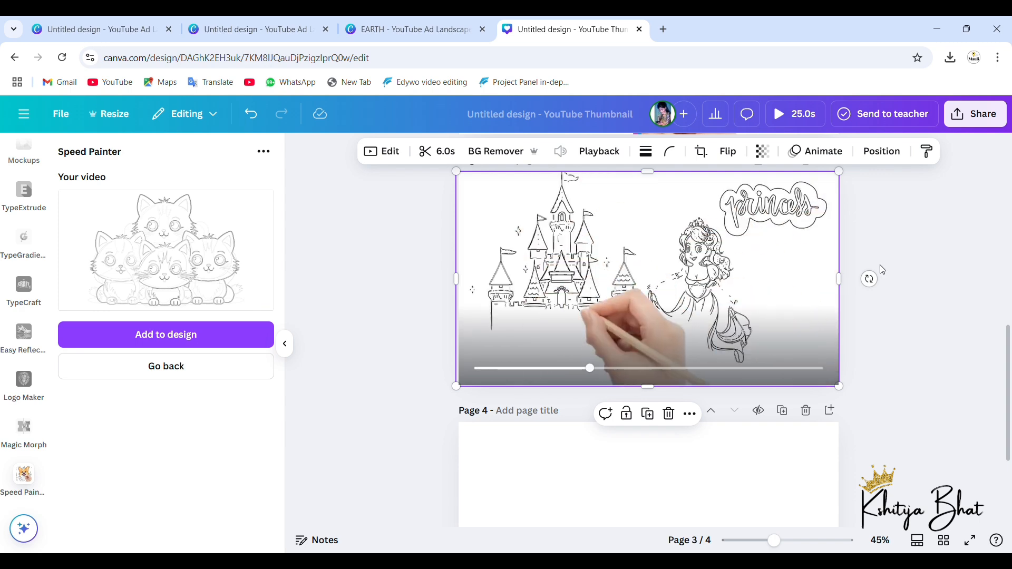
scroll(896, 259, "up", 2)
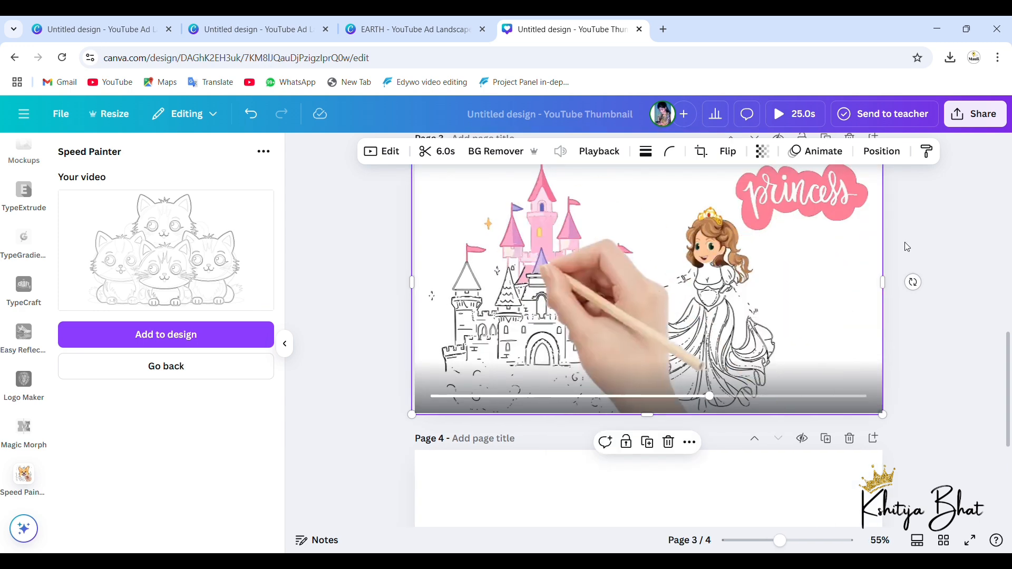
scroll(906, 247, "up", 1)
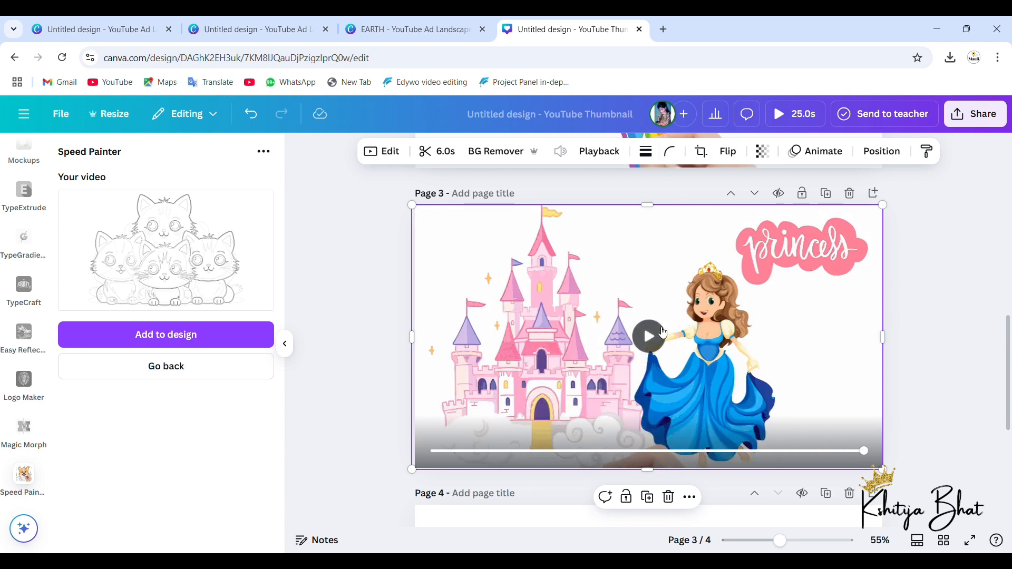
left_click(663, 332)
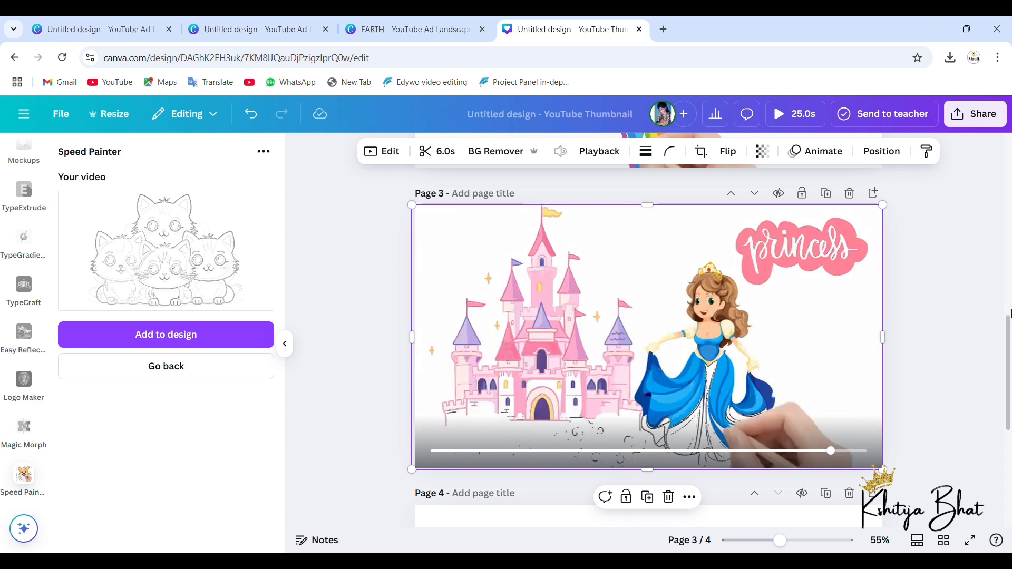
Step: Add the generated sketch-only kittens video to page 4 and view it up close
scroll(1011, 314, "down", 3)
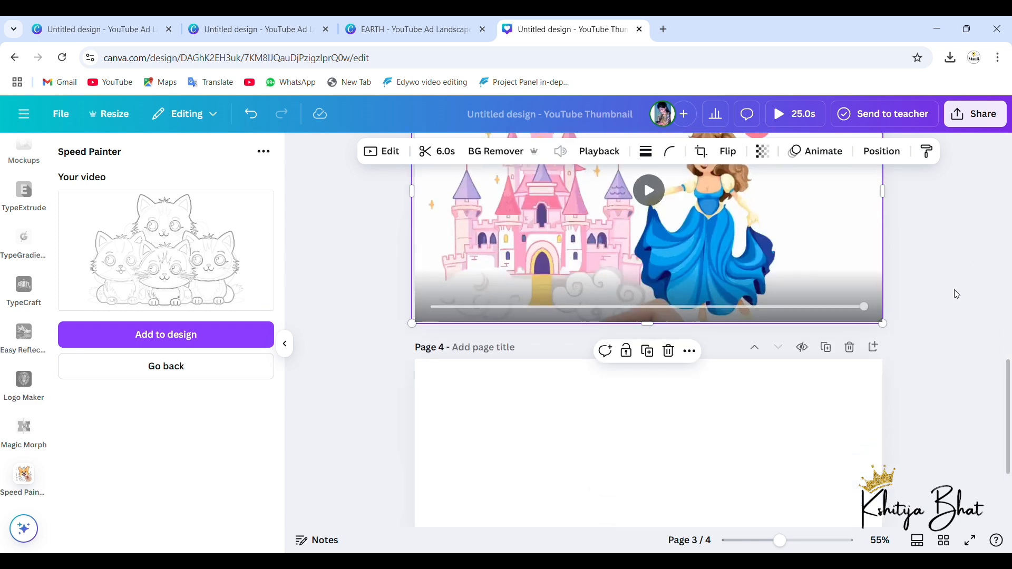
scroll(798, 375, "down", 1)
scroll(747, 423, "down", 2)
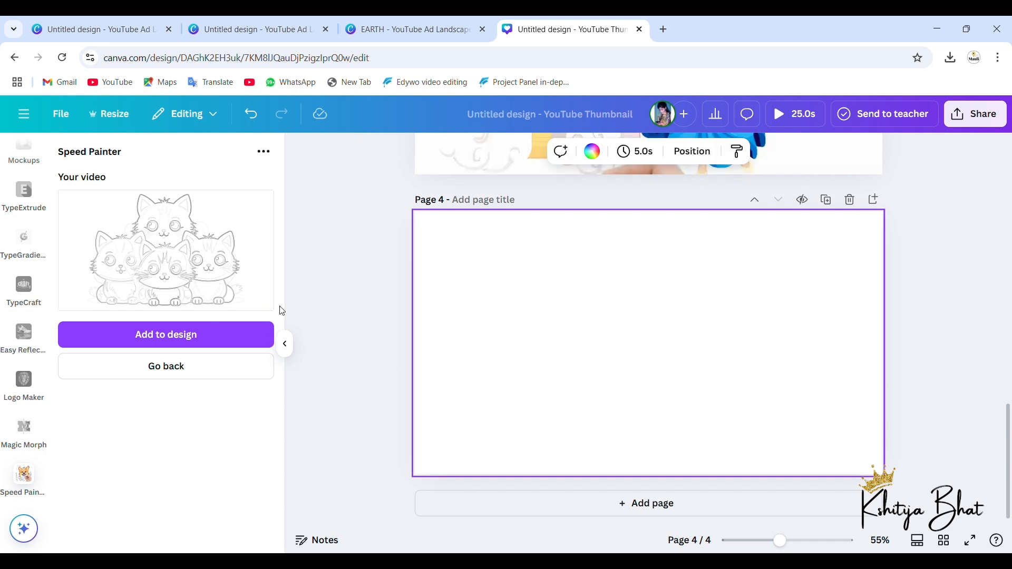
left_click(172, 337)
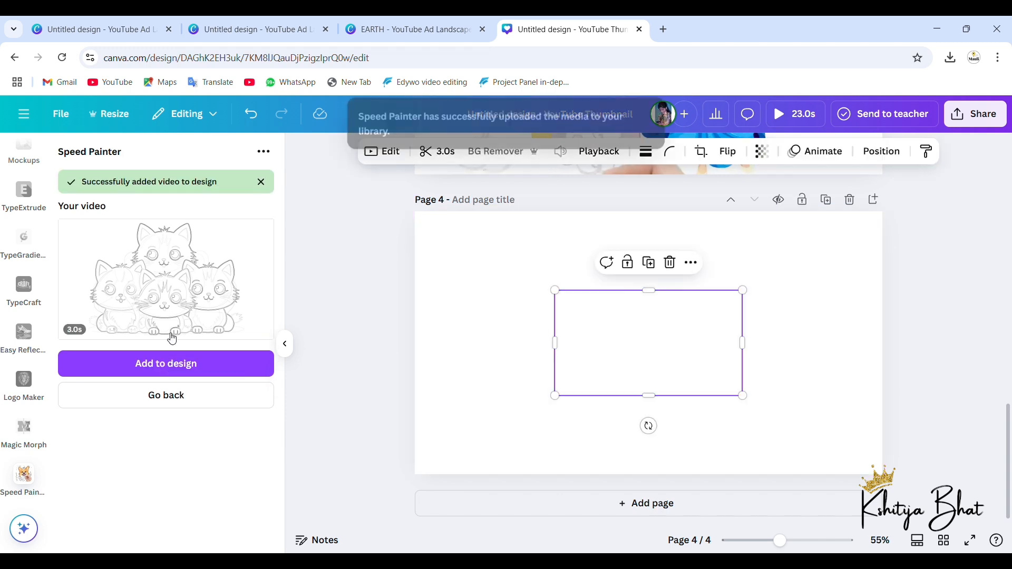
scroll(659, 349, "up", 10)
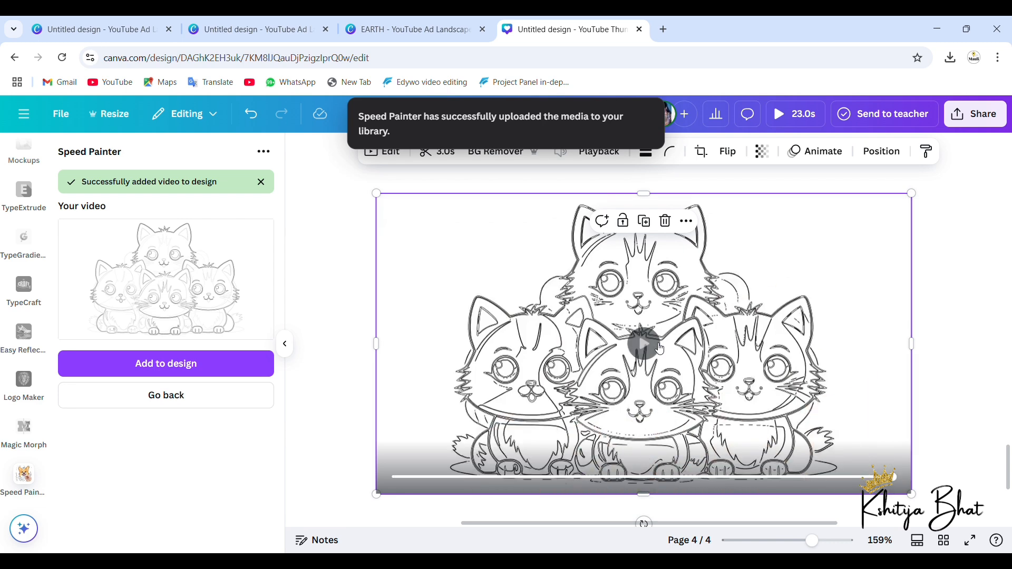
scroll(558, 352, "down", 4)
scroll(559, 352, "down", 2)
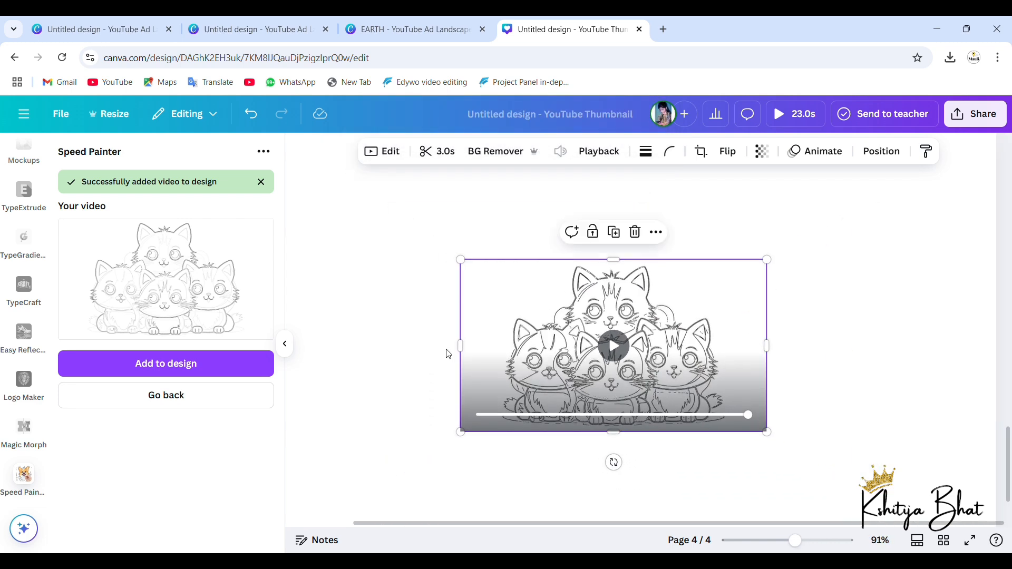
Step: Turn the color fill on again for 4.png and start generating the colored kittens video
left_click(196, 394)
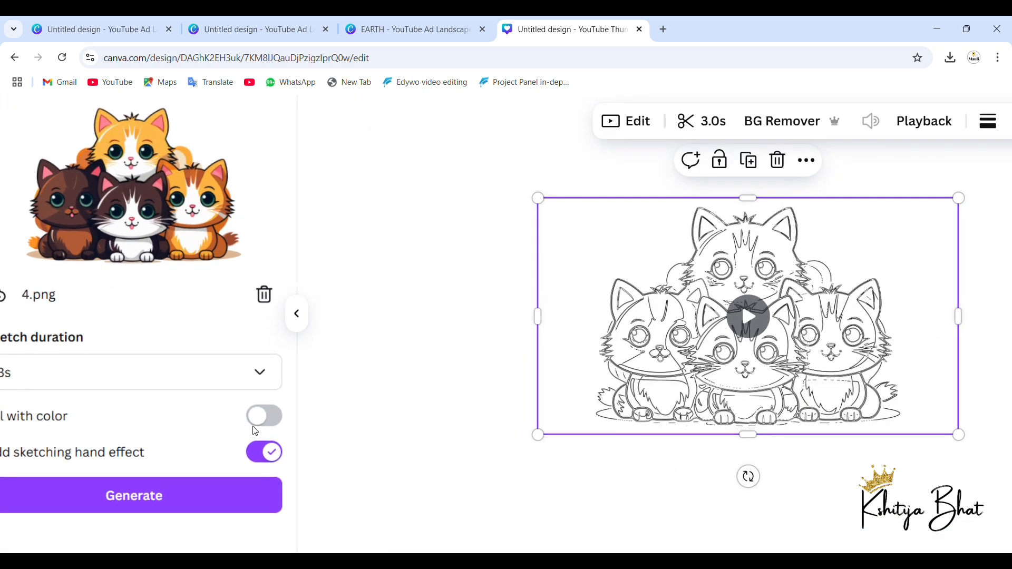
left_click(363, 421)
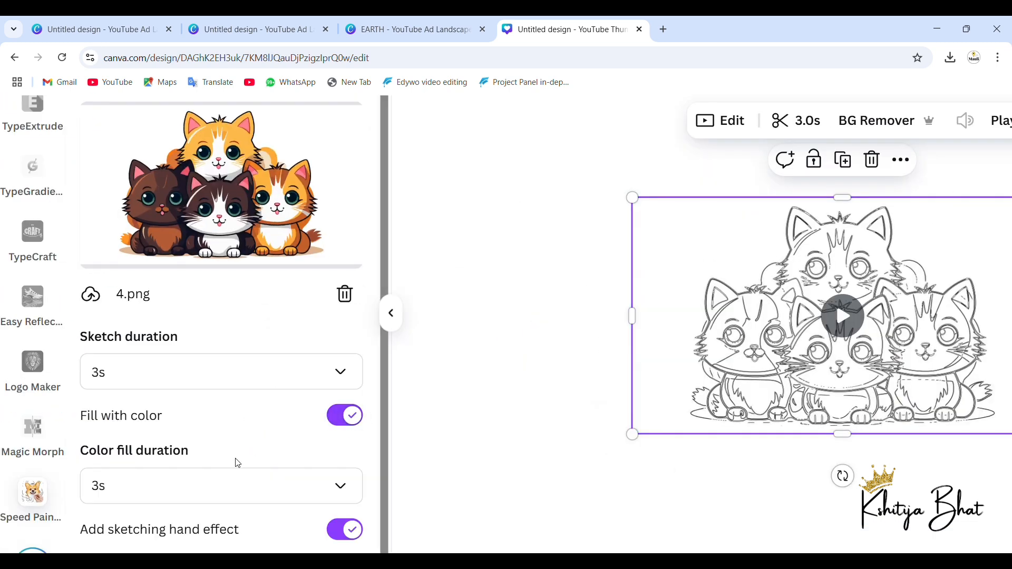
scroll(235, 460, "down", 2)
left_click(225, 532)
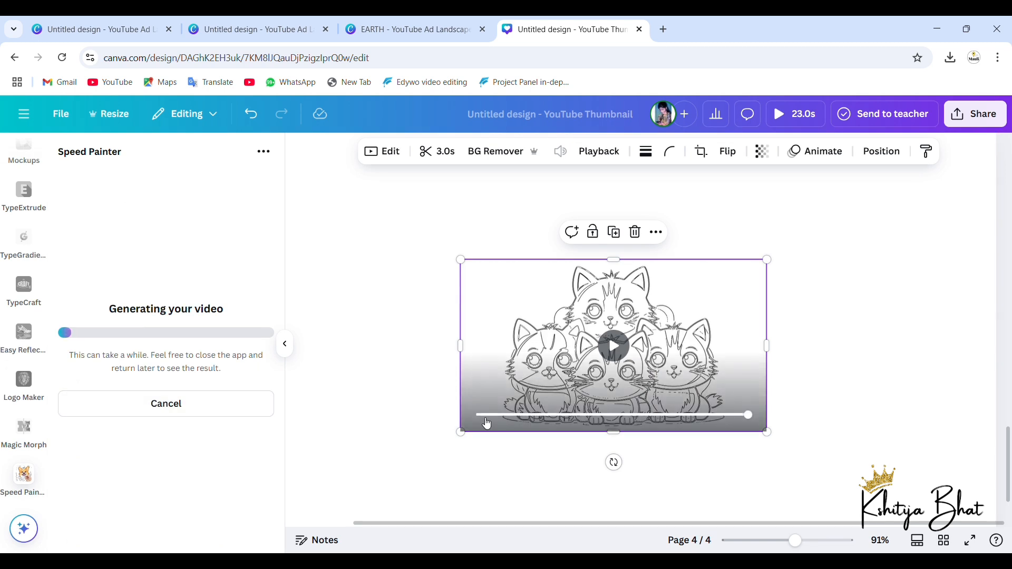
Step: Move the kittens sketch video to the upper-right part of page 4 and enlarge it moderately
scroll(478, 413, "down", 3)
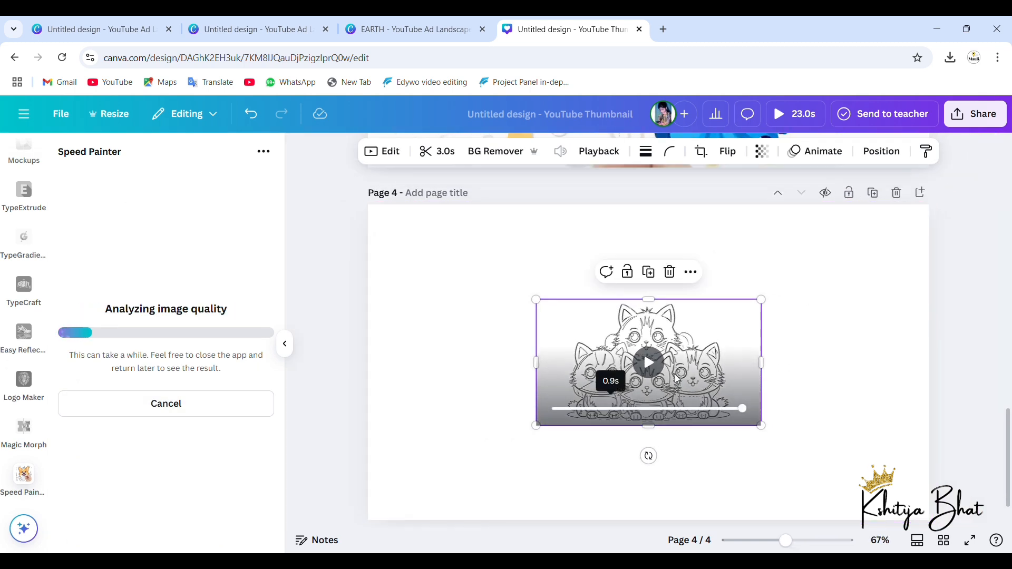
left_click_drag(726, 358, 880, 290)
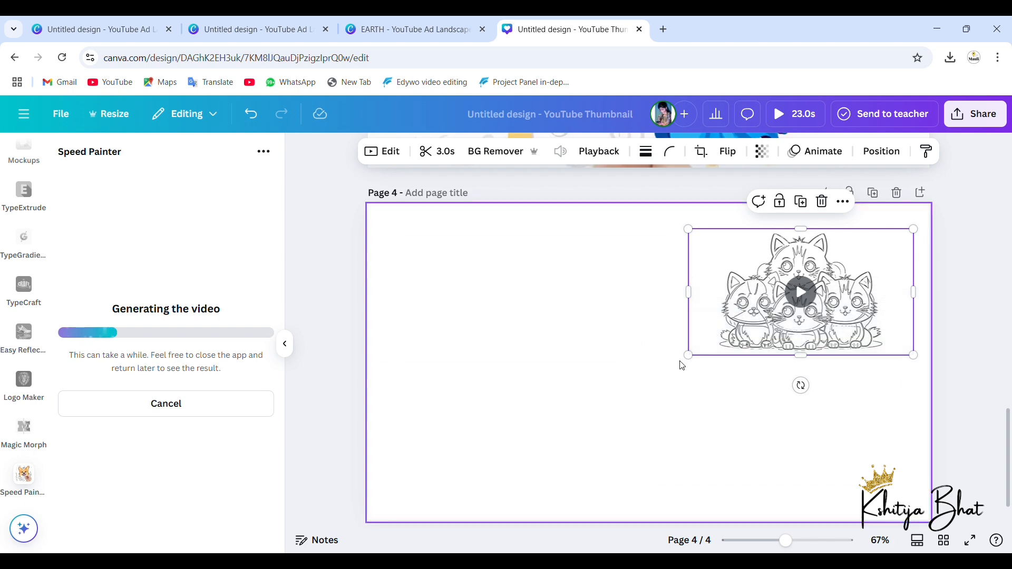
left_click_drag(692, 365, 626, 393)
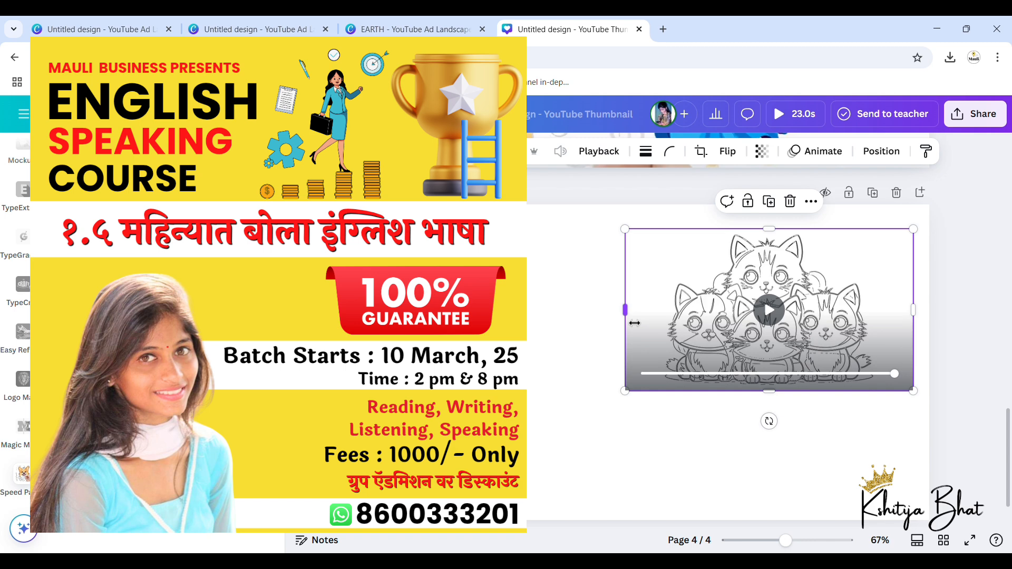
Step: Crop both sides of the kittens sketch video to a size of about 568 × 369
left_click_drag(635, 323, 658, 323)
left_click_drag(923, 324, 907, 323)
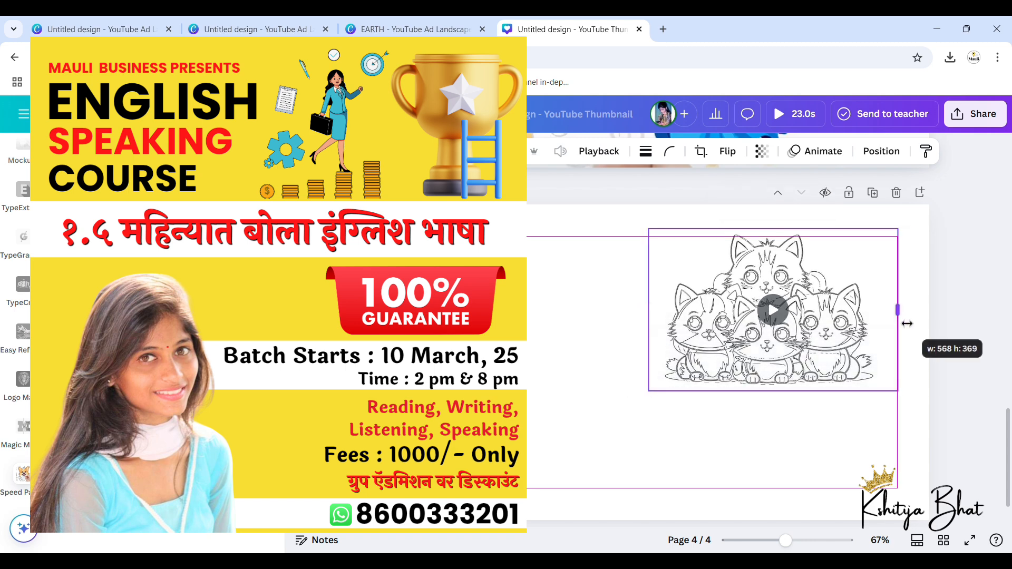
left_click(490, 369)
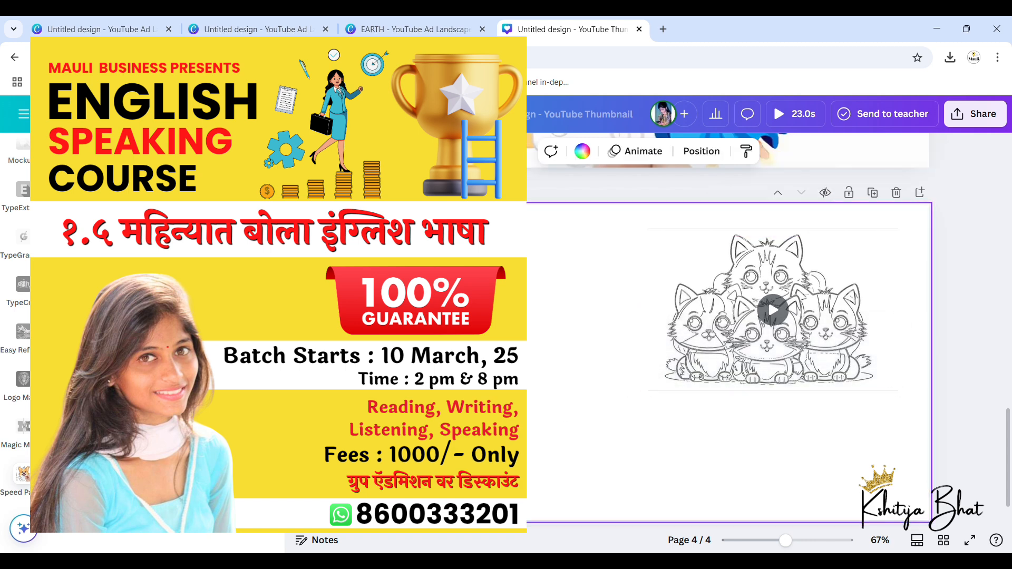
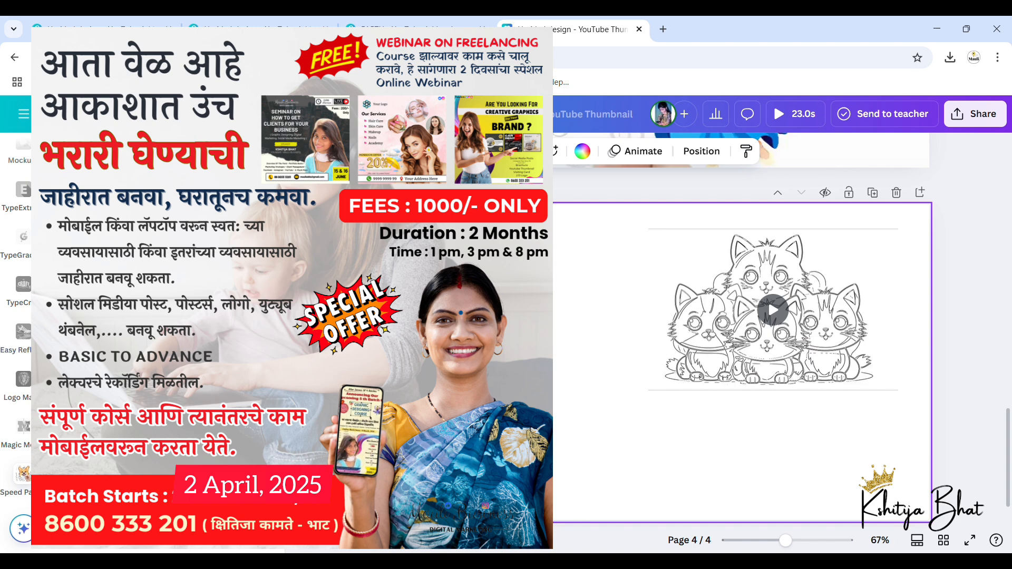
Step: Add the generated colored kittens video to page 4 and move it to the page's left edge
scroll(764, 385, "up", 2)
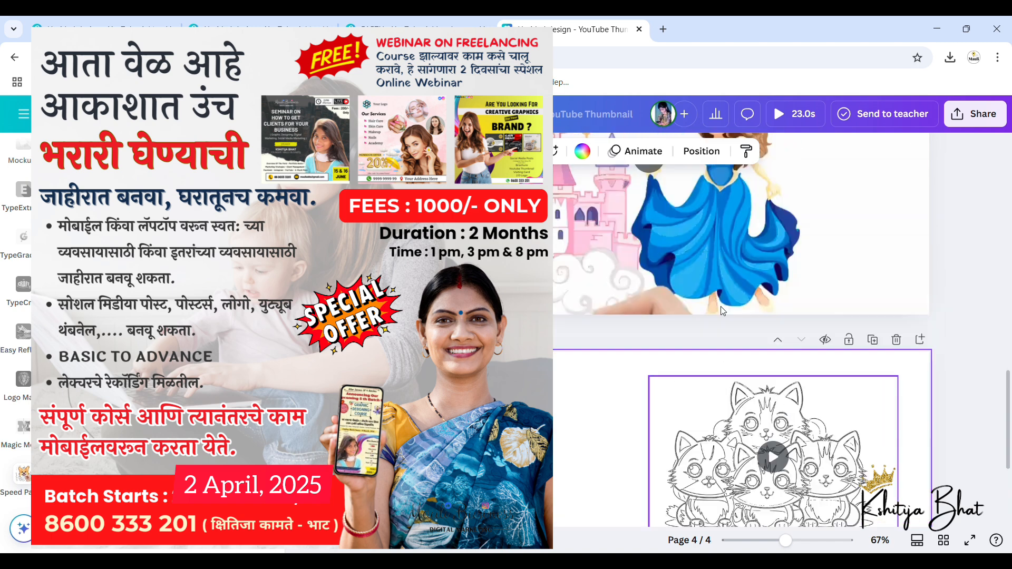
scroll(572, 314, "down", 3)
left_click(710, 315)
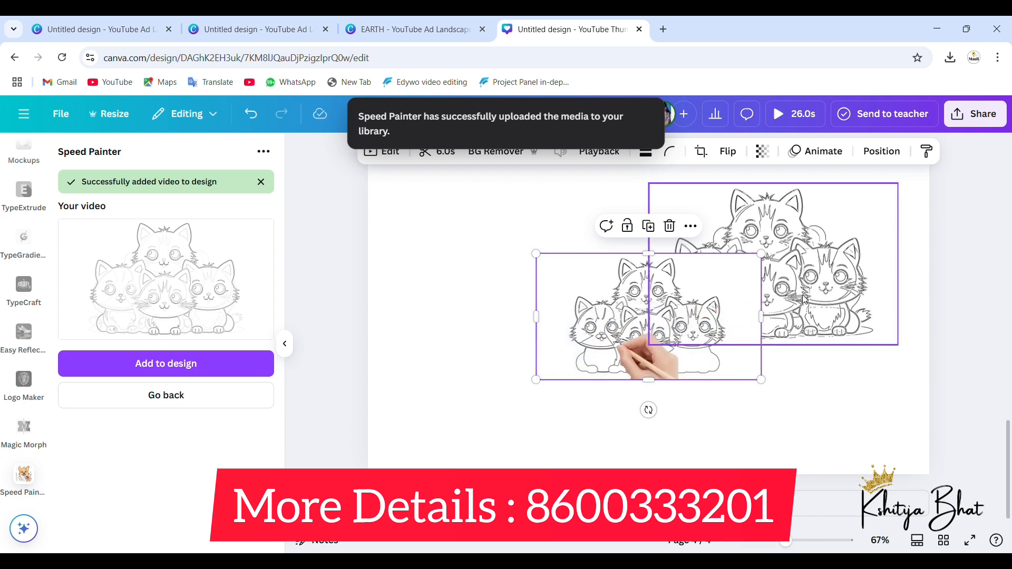
mouse_move(710, 333)
left_mouse_down()
mouse_move(586, 357)
mouse_move(526, 346)
mouse_move(518, 330)
left_mouse_up()
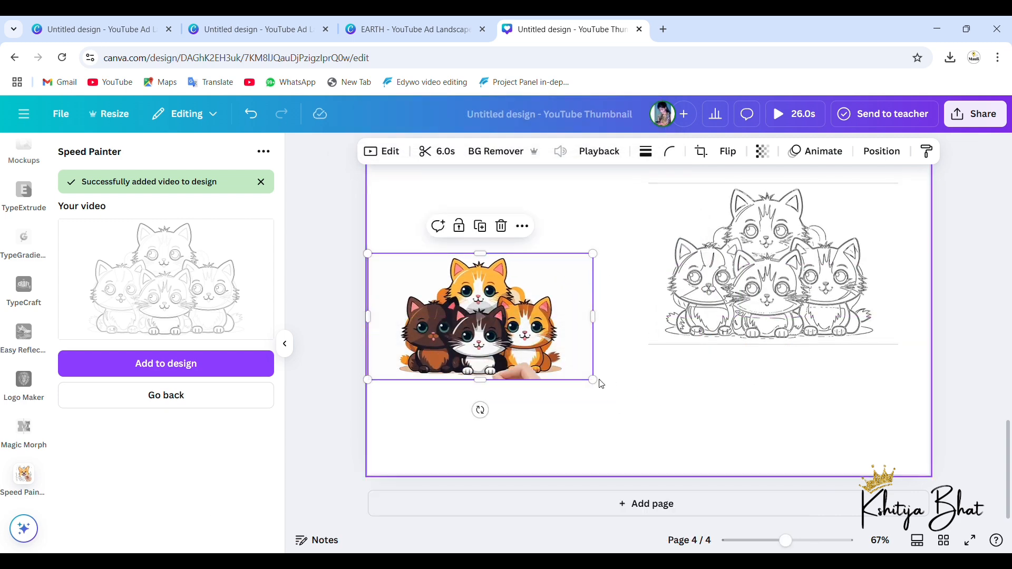
Step: Enlarge the colored kittens video on page 4 to more than half the page width and crop its right side
left_click_drag(593, 379, 718, 478)
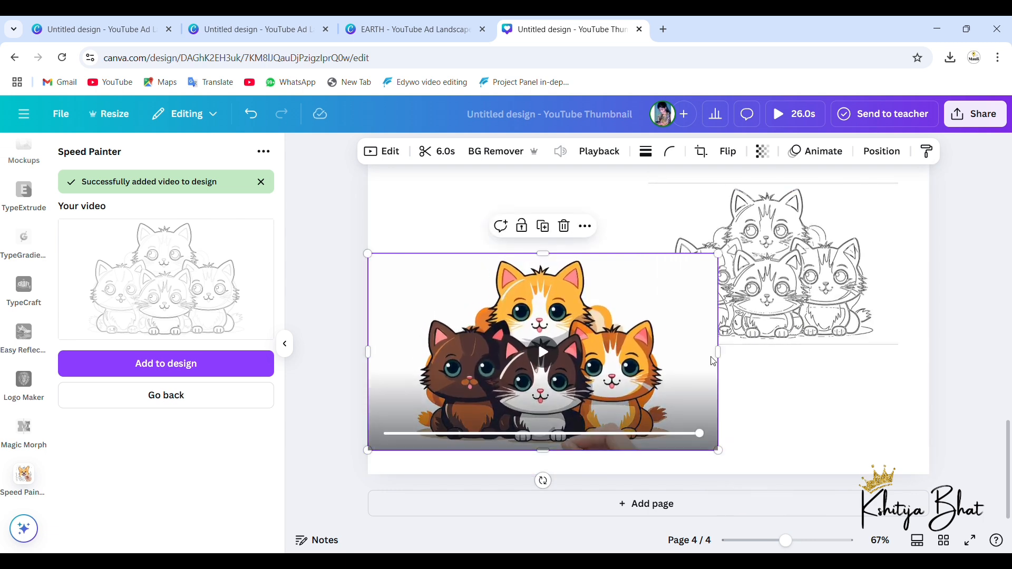
left_click_drag(725, 363, 676, 354)
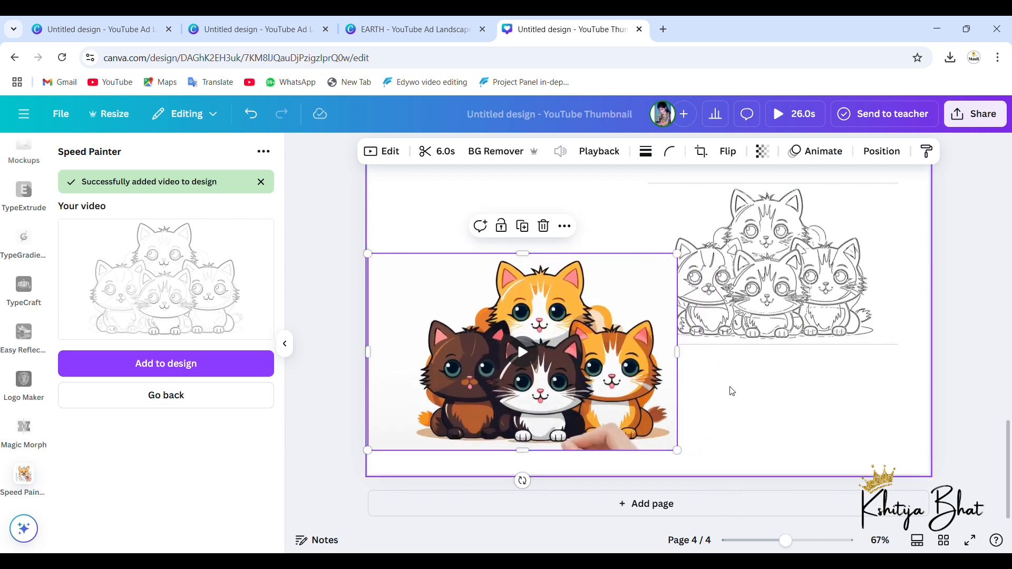
left_click(732, 392)
Step: Add a blank page 5, swap 4.png for 6.png in Speed Painter and generate its video with color fill on
left_click(655, 503)
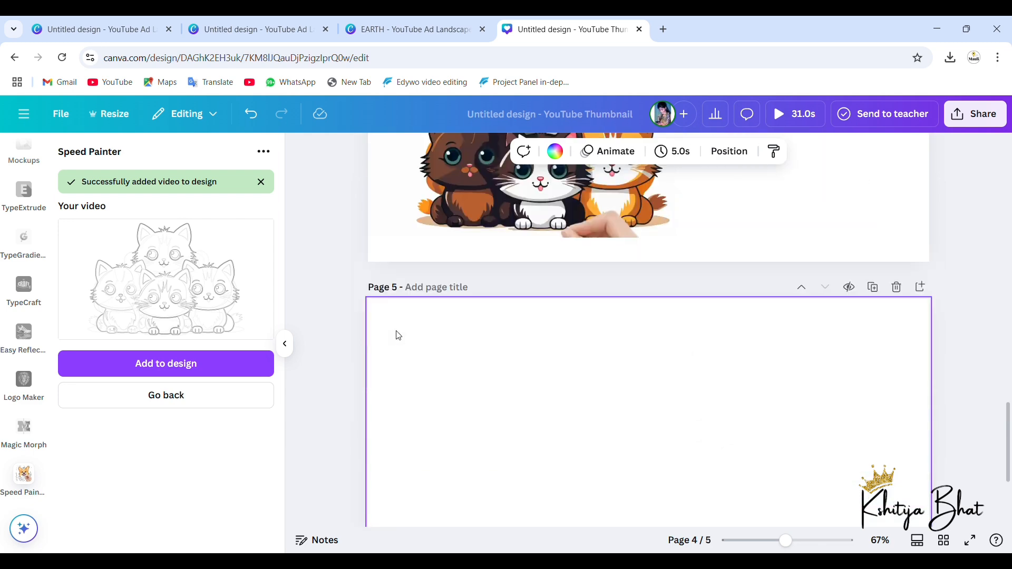
left_click(188, 404)
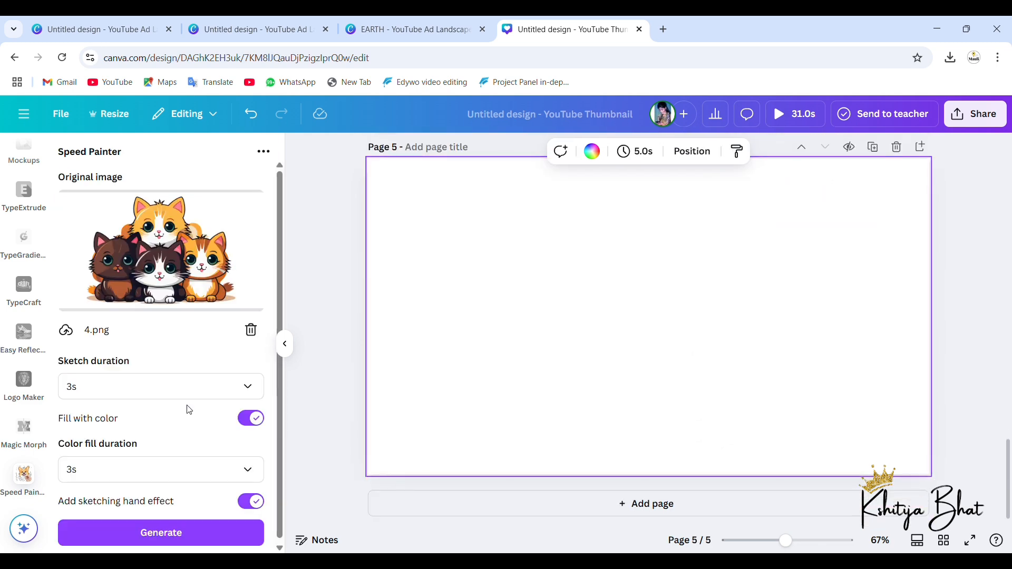
left_click(250, 330)
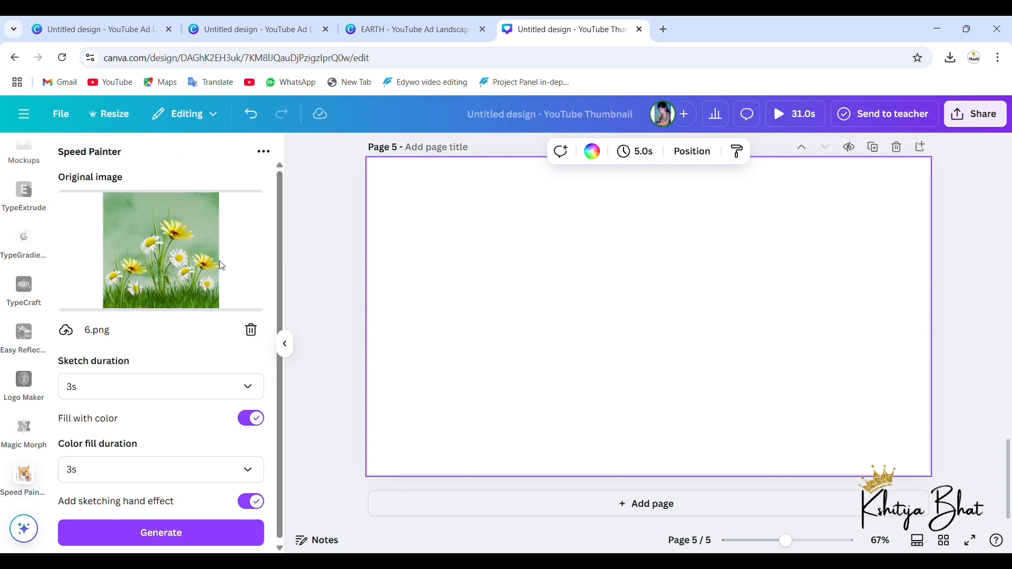
left_click(157, 533)
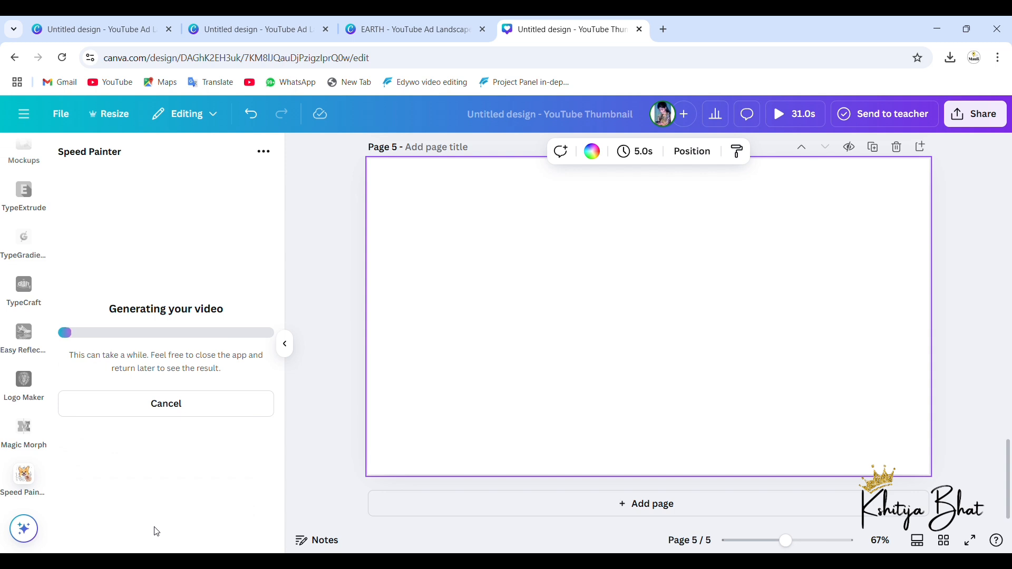
Step: Play the colored and sketch-only kittens videos on page 4 to compare them
scroll(739, 379, "up", 5)
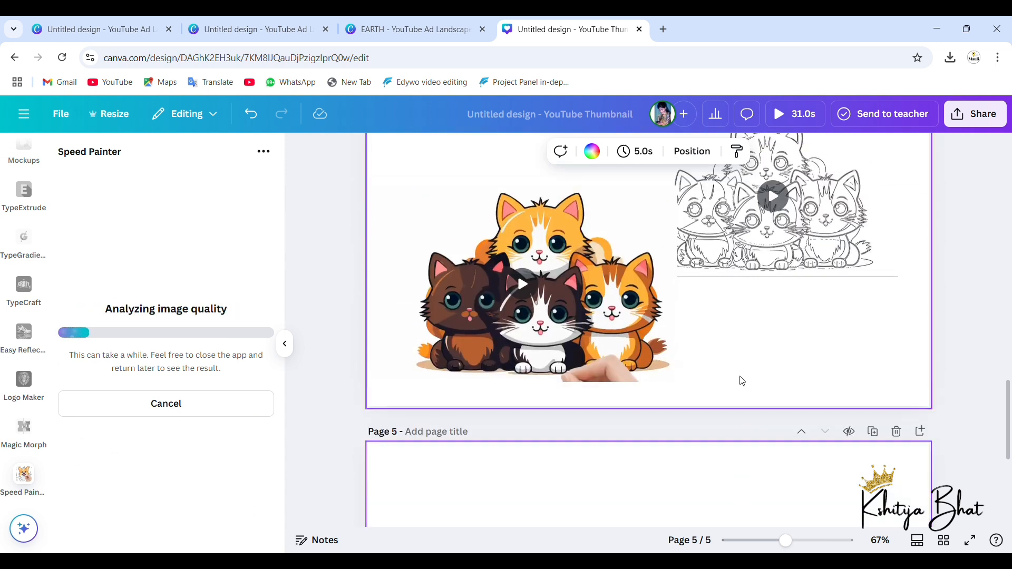
left_click(522, 285)
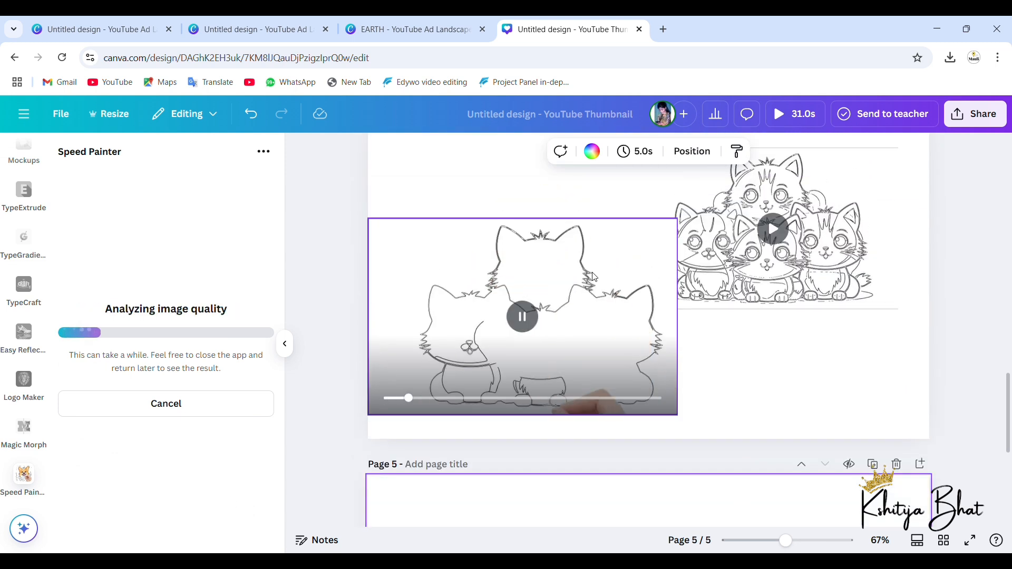
scroll(755, 235, "up", 1)
left_click(758, 237)
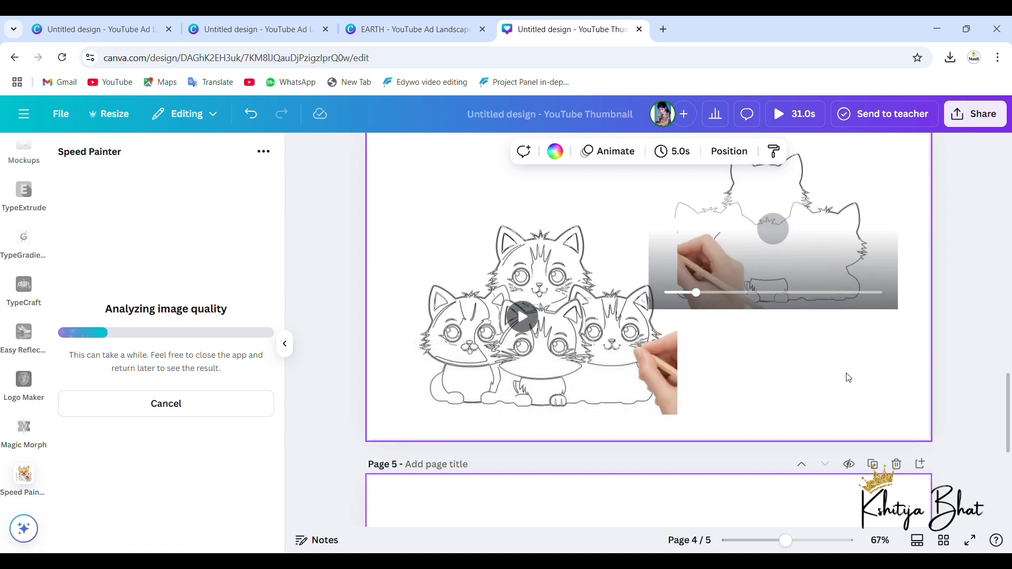
scroll(849, 378, "up", 1)
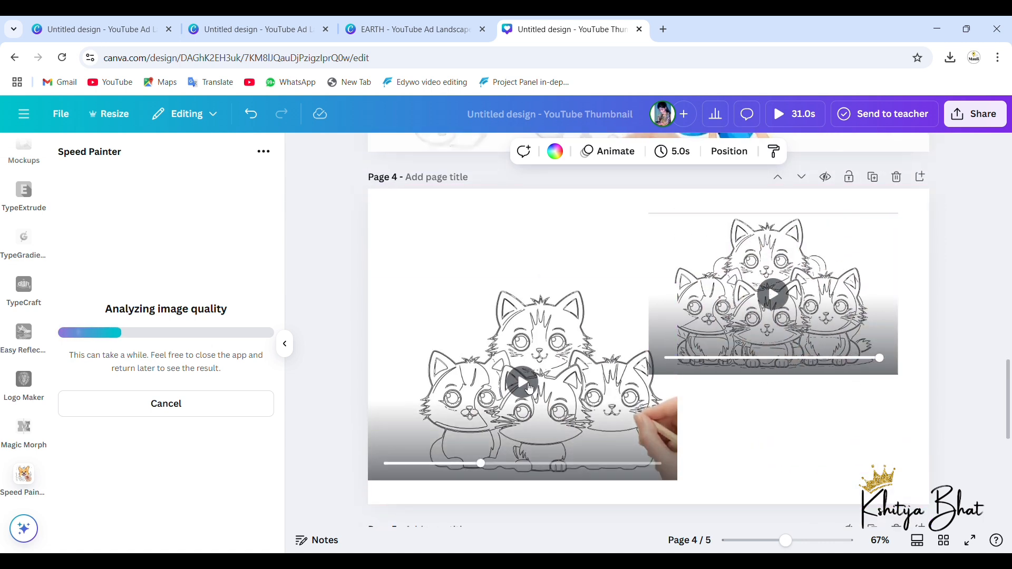
left_click(529, 388)
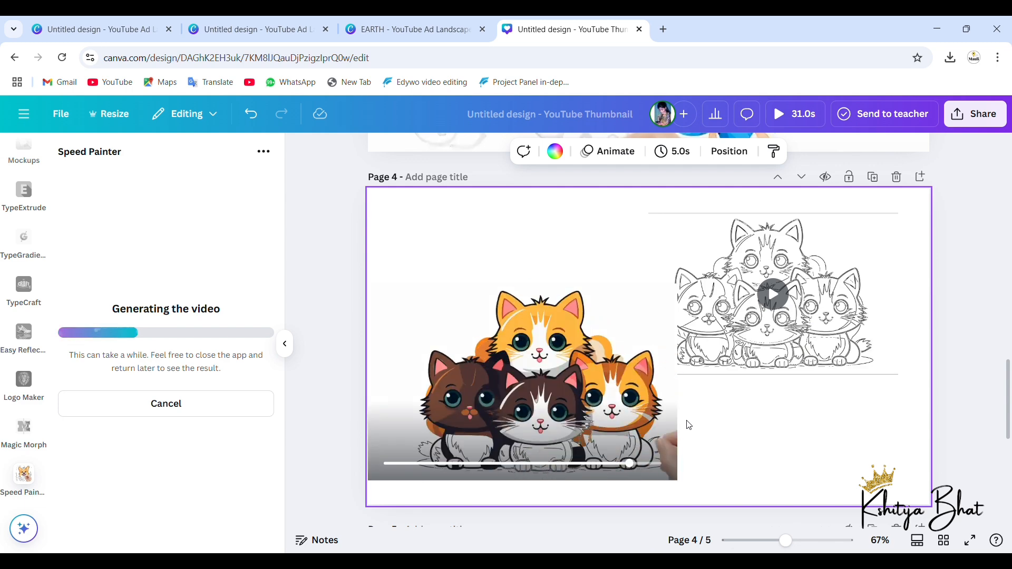
Step: Play the princess and castle video on page 3
scroll(681, 435, "up", 5)
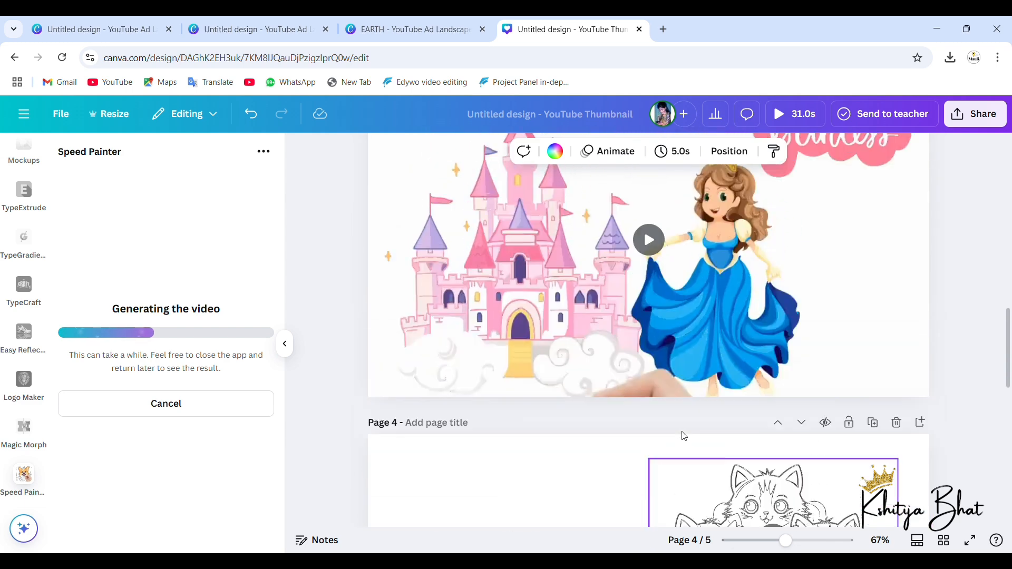
left_click(654, 328)
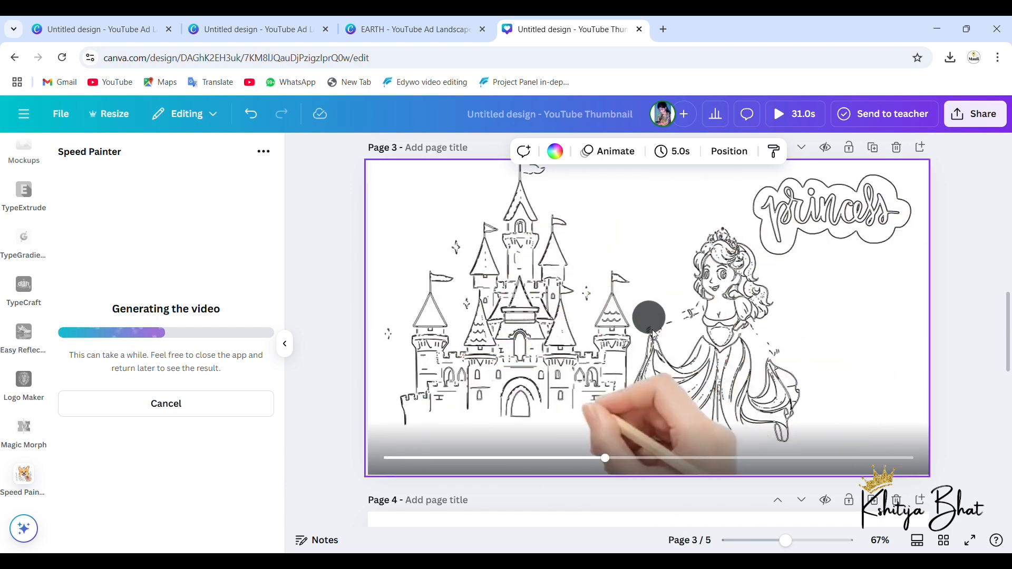
scroll(652, 333, "down", 5)
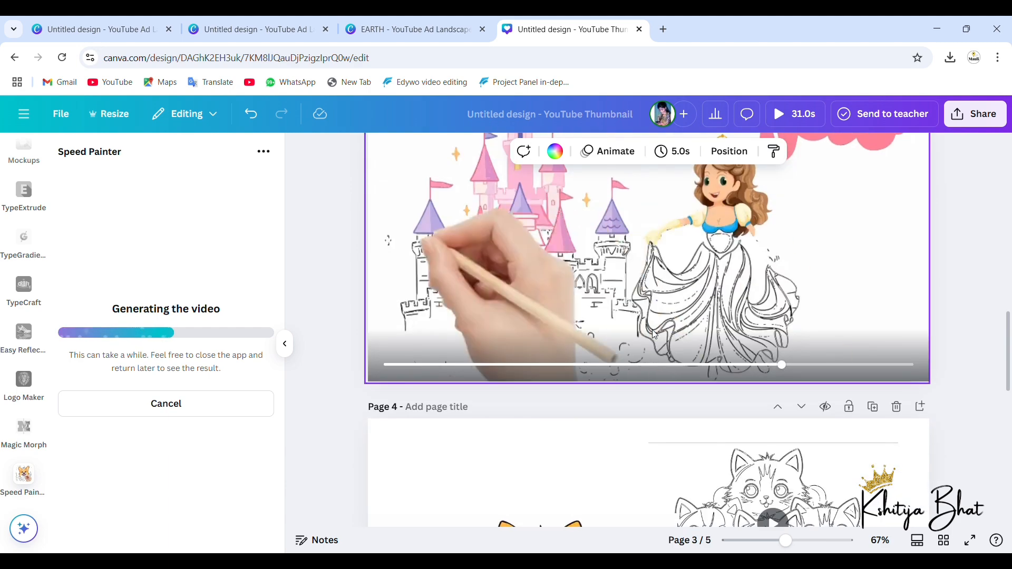
scroll(654, 335, "down", 8)
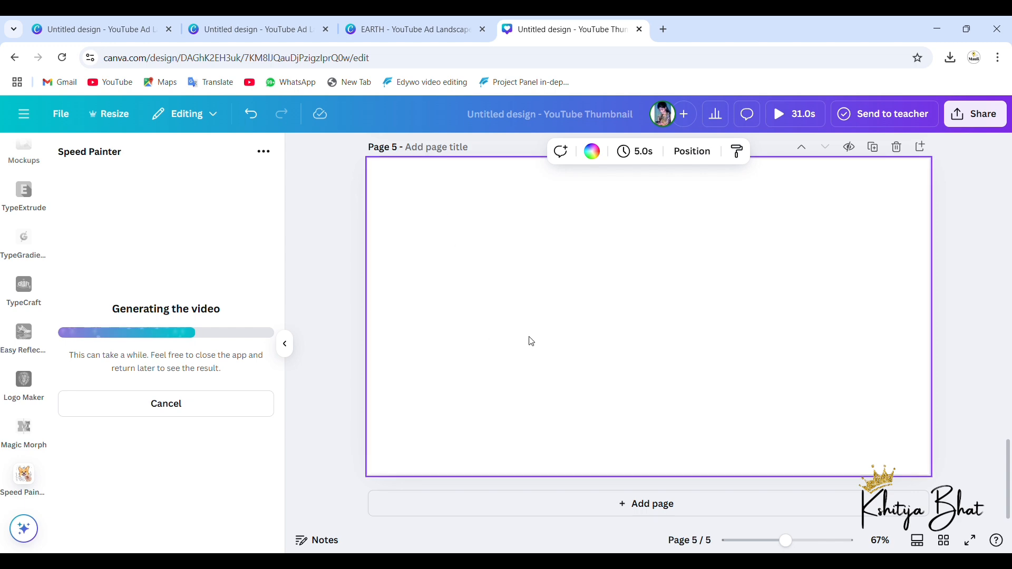
Step: Go back through the earlier pages and play the EARTH video on page 1
scroll(651, 312, "up", 10)
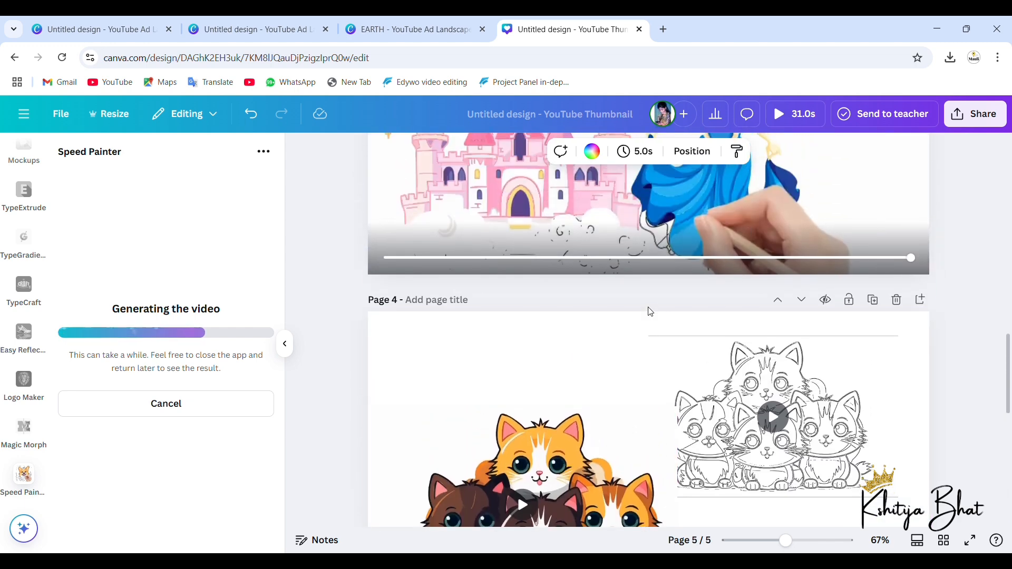
scroll(651, 312, "up", 4)
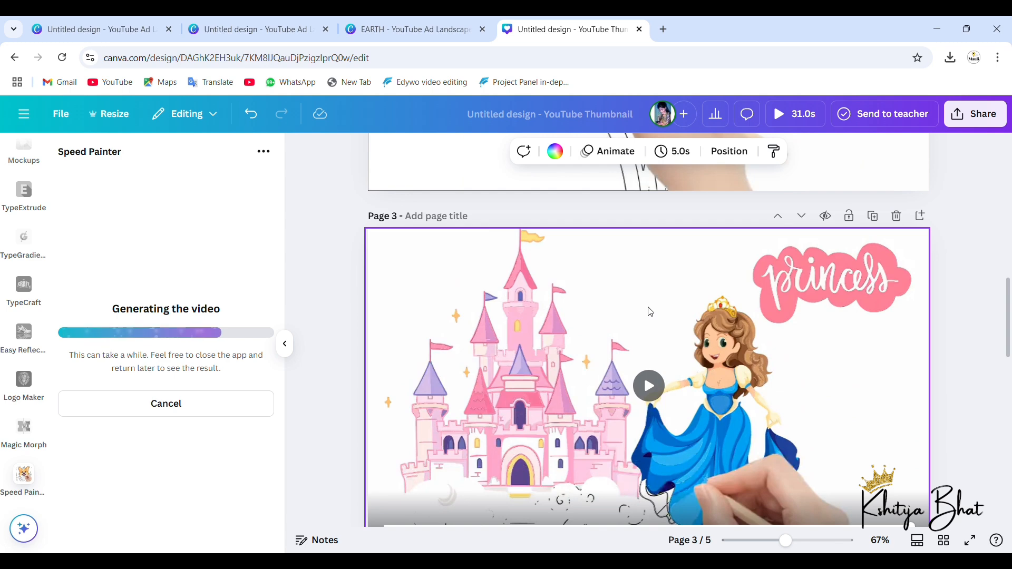
scroll(650, 312, "up", 5)
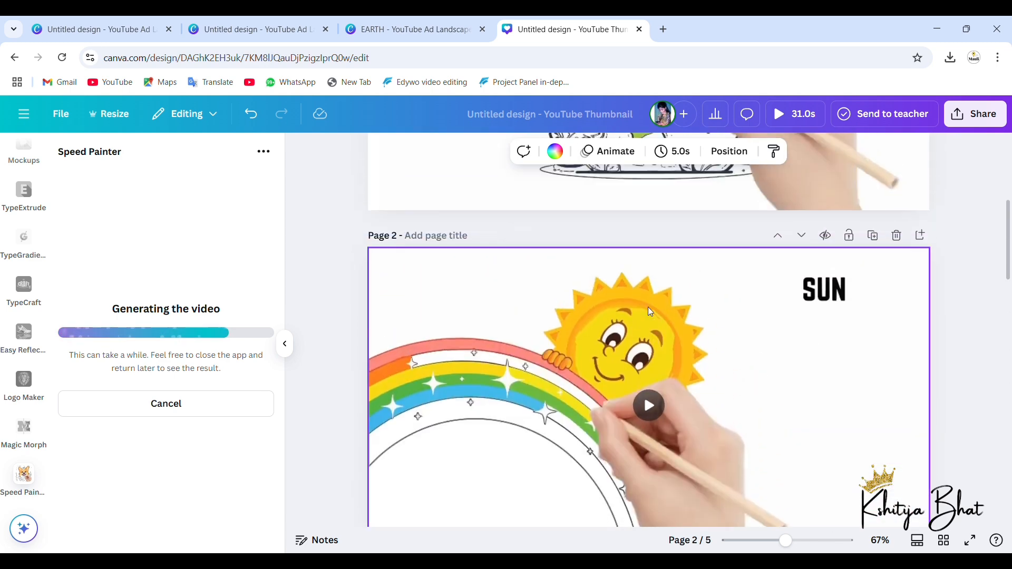
scroll(651, 312, "up", 1)
scroll(651, 312, "up", 4)
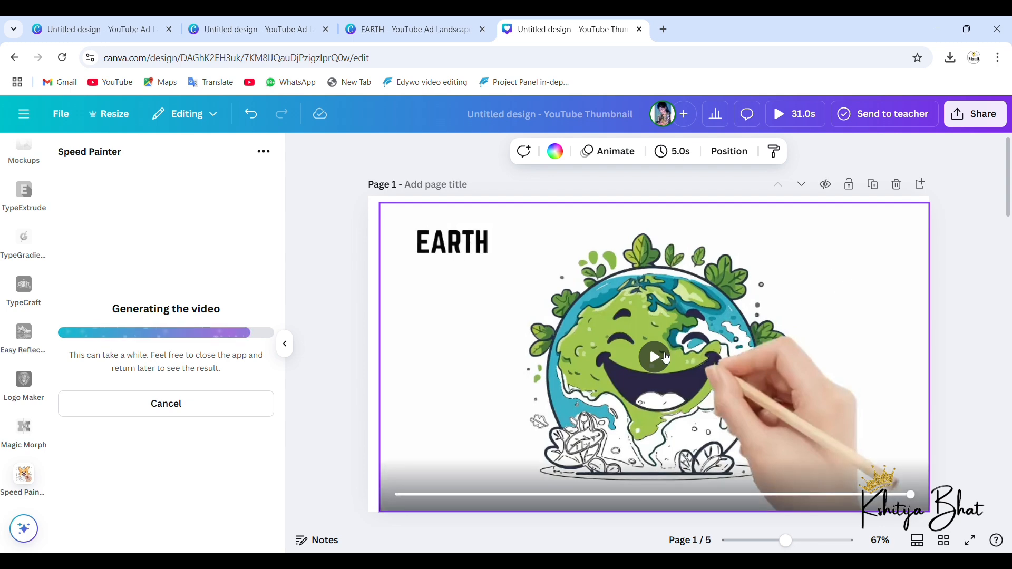
left_click(654, 365)
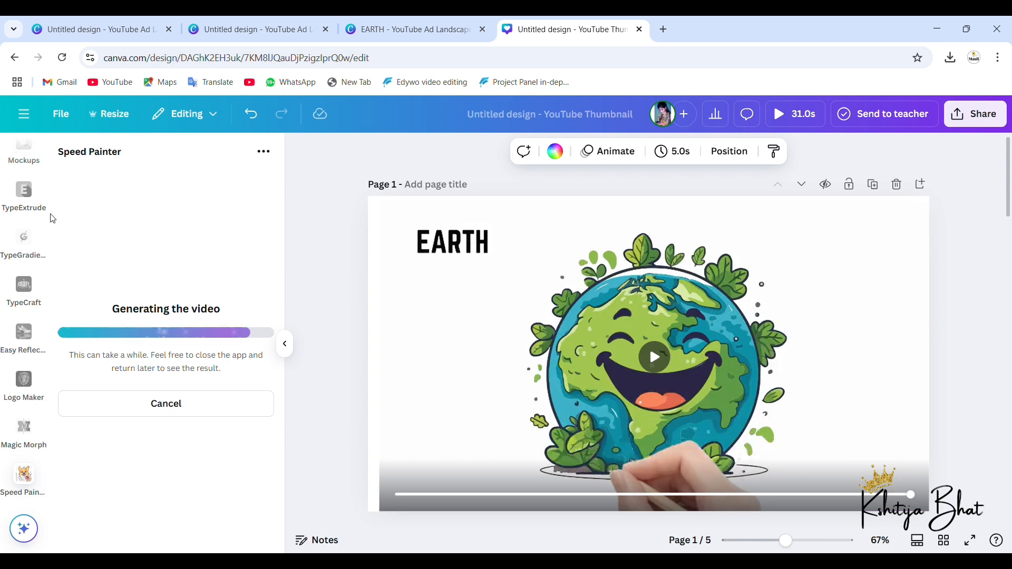
Step: Zoom out to 42% and look over all five pages of the design
scroll(52, 273, "up", 5)
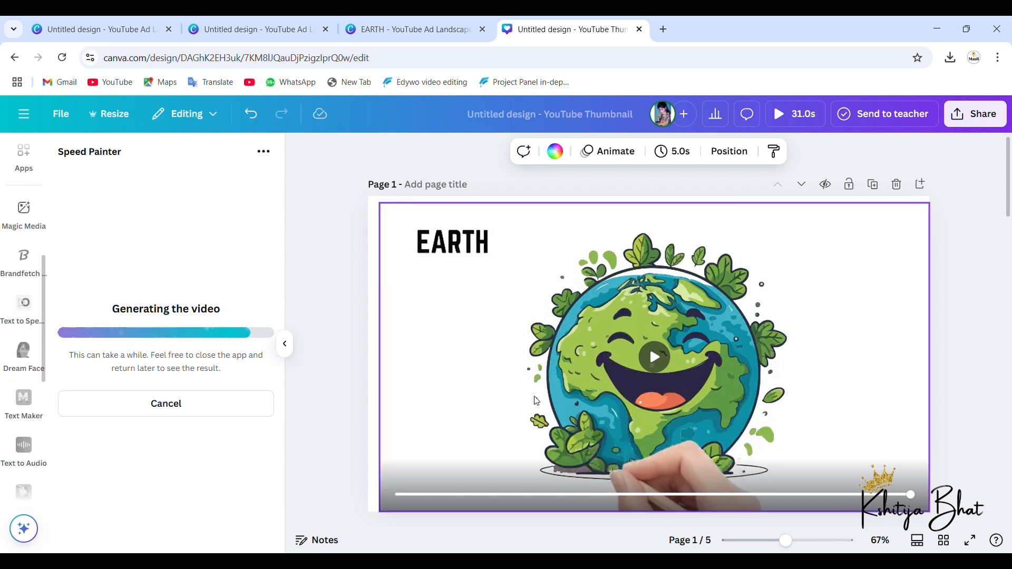
scroll(628, 390, "down", 20)
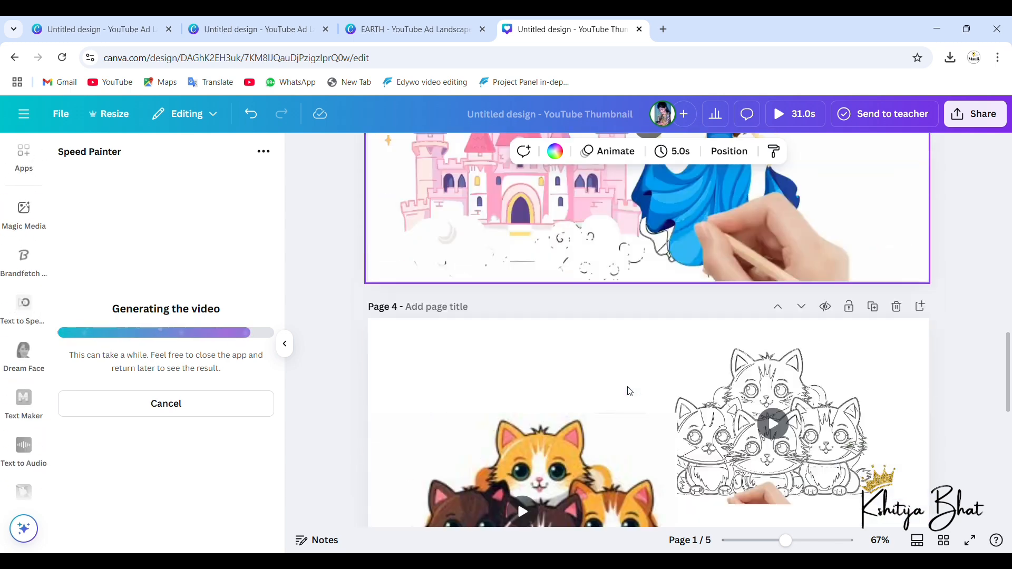
scroll(630, 391, "down", 3)
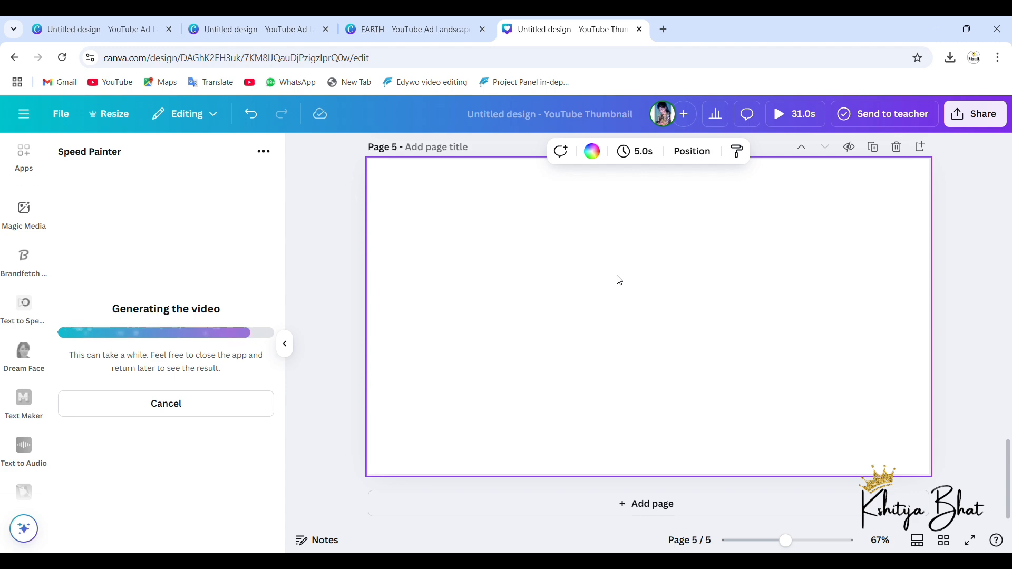
scroll(619, 280, "up", 5)
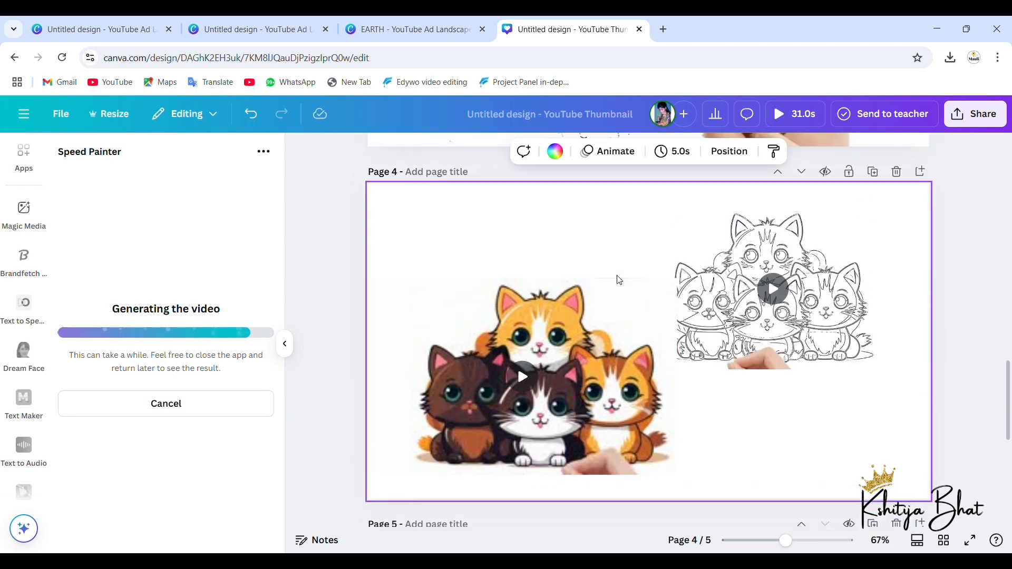
scroll(619, 280, "down", 3)
scroll(619, 280, "up", 10)
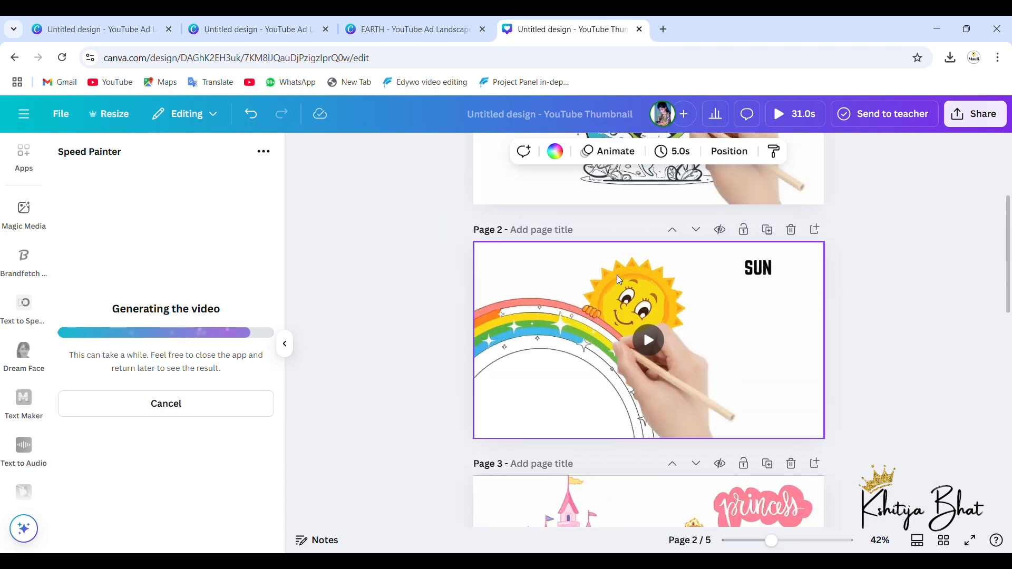
scroll(620, 280, "up", 2)
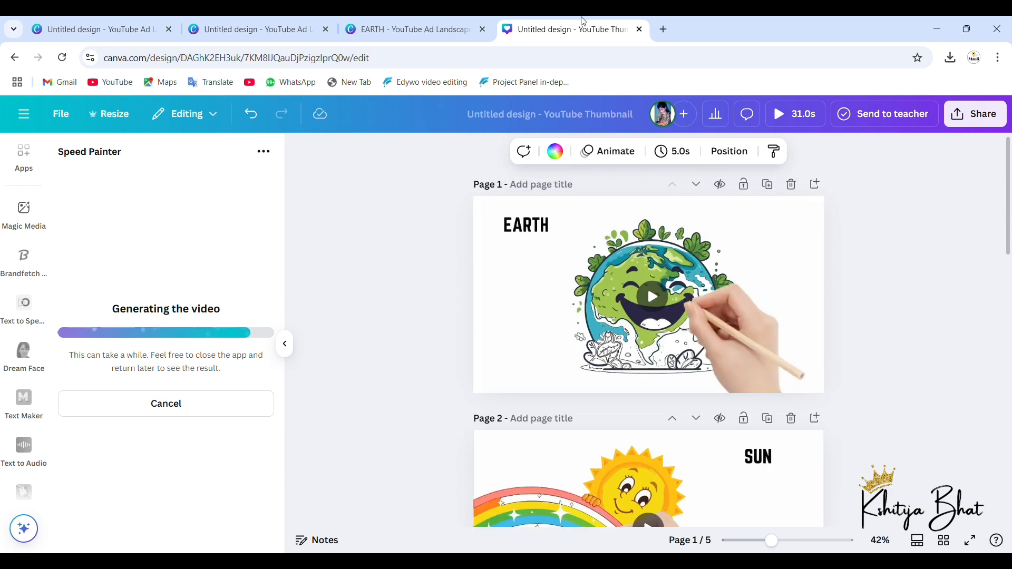
scroll(637, 406, "down", 15)
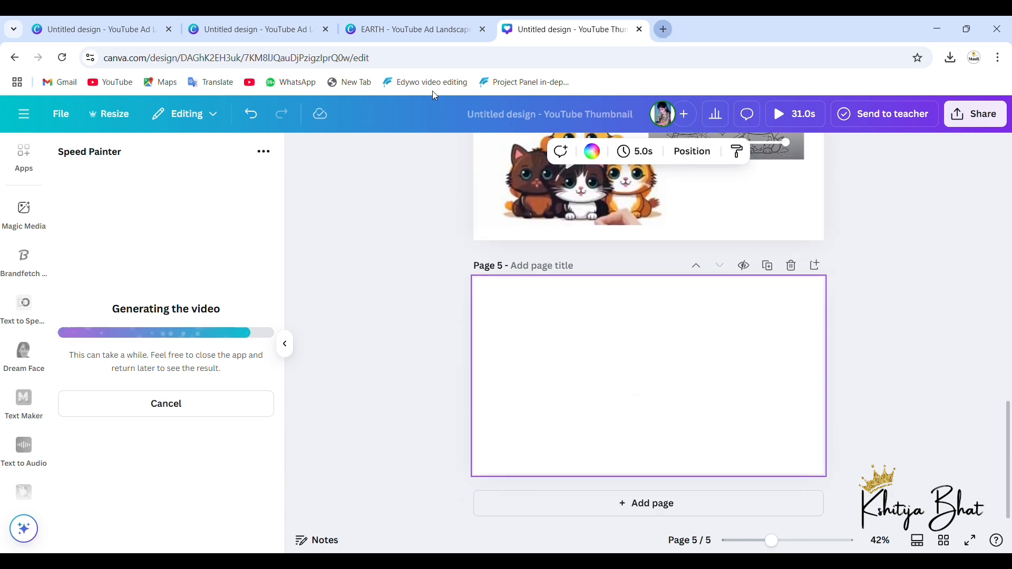
Step: Open YouTube in a new browser tab and search for "SKETCH MOTIVATION VIDEOS"
key("ctrl+t")
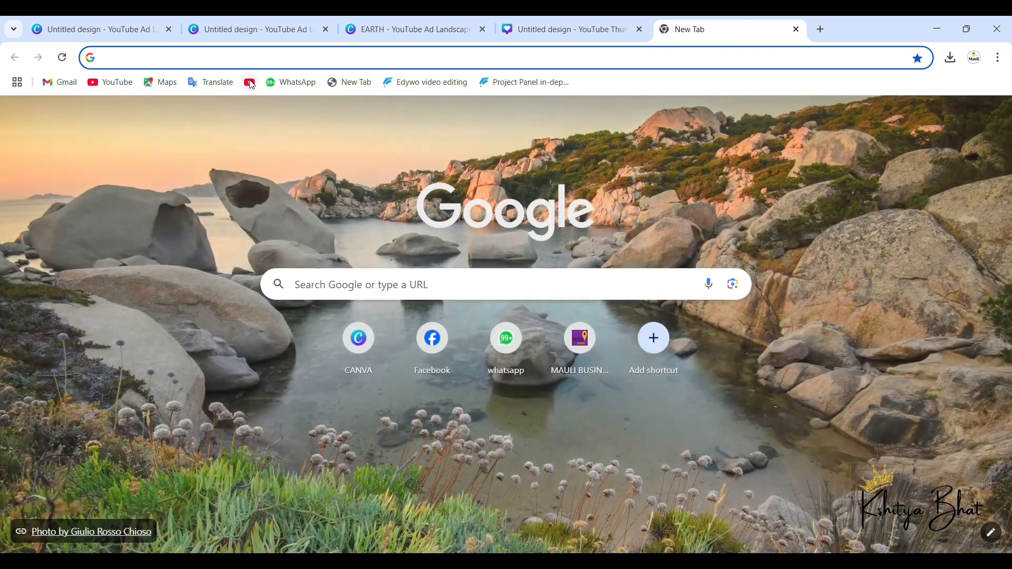
left_click(250, 83)
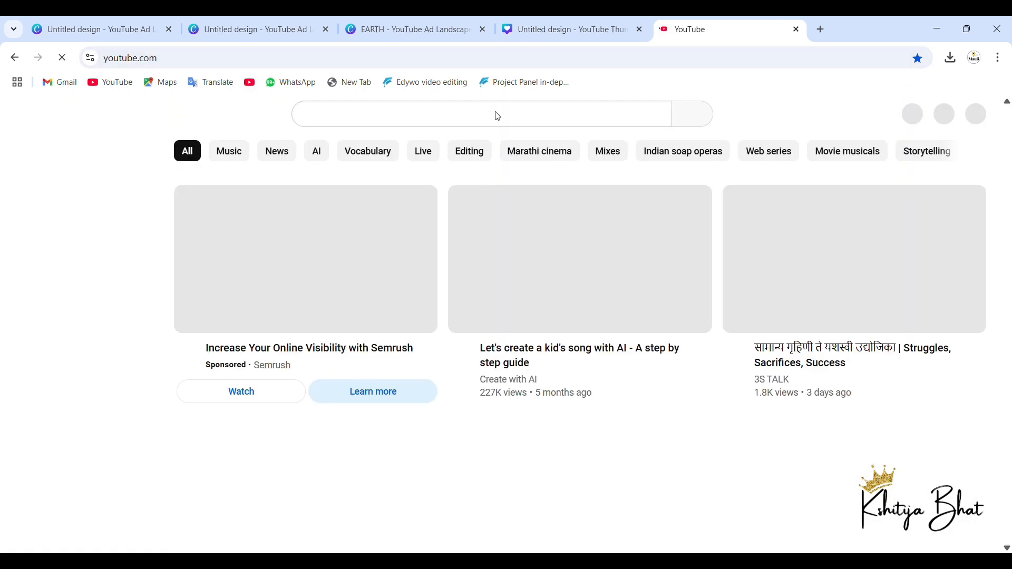
left_click(500, 117)
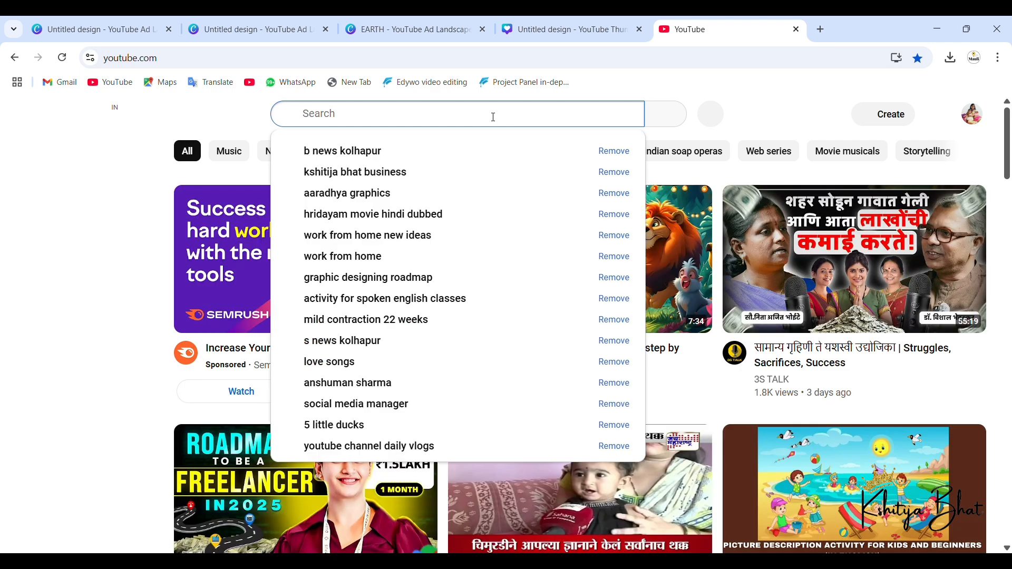
type("SKE")
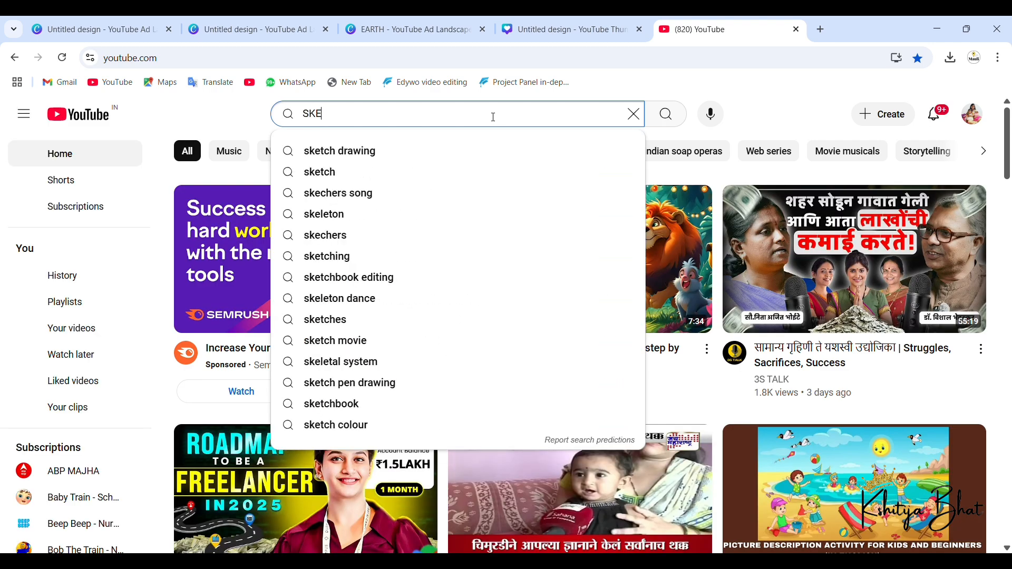
type("TCH ")
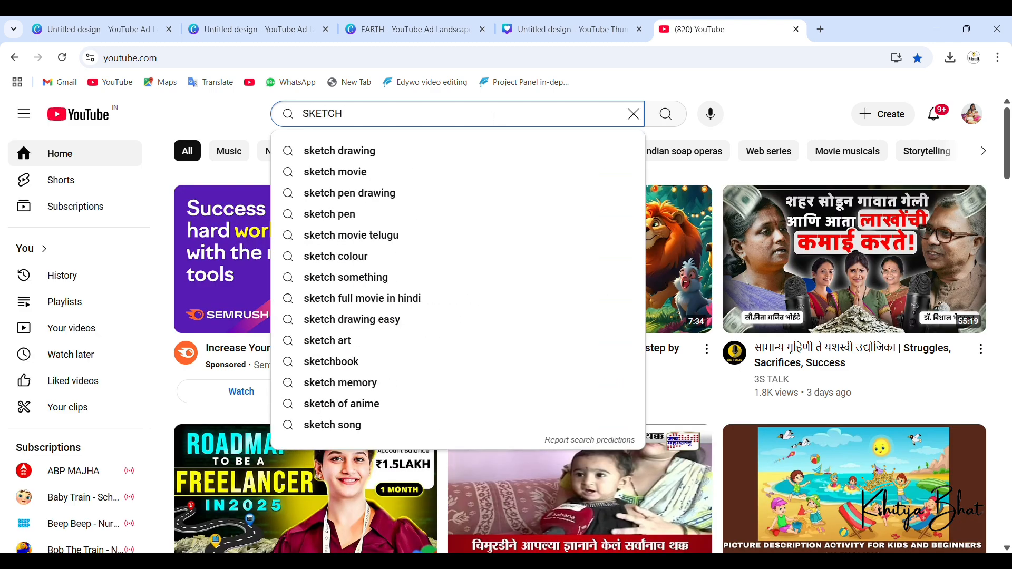
type("MOTIV")
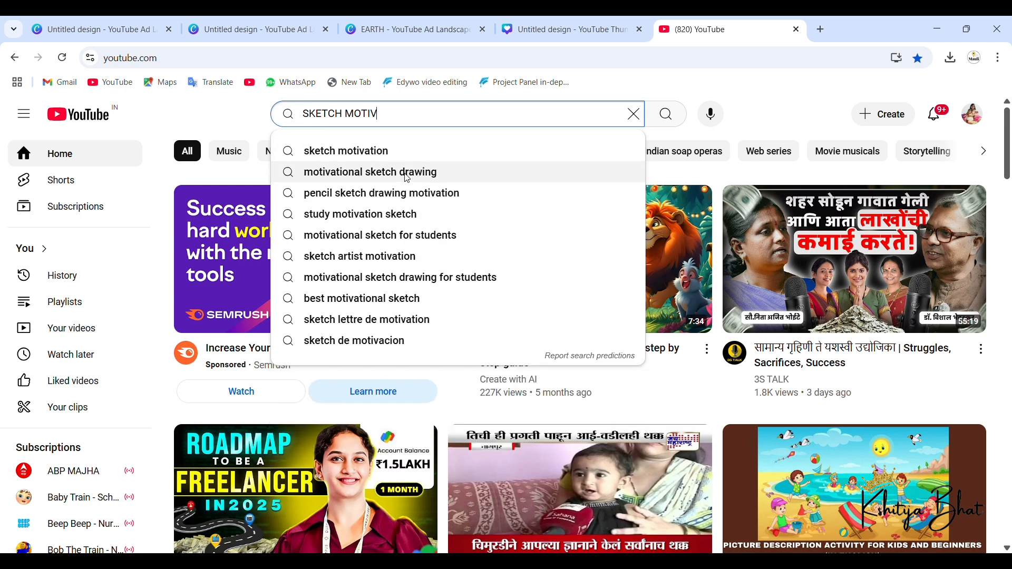
type("AT")
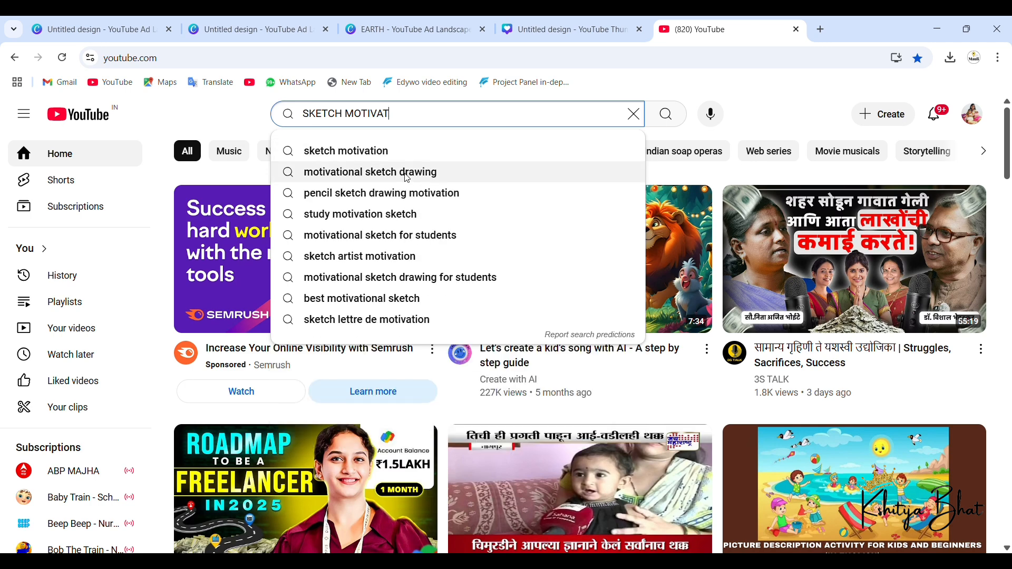
type("ION BV")
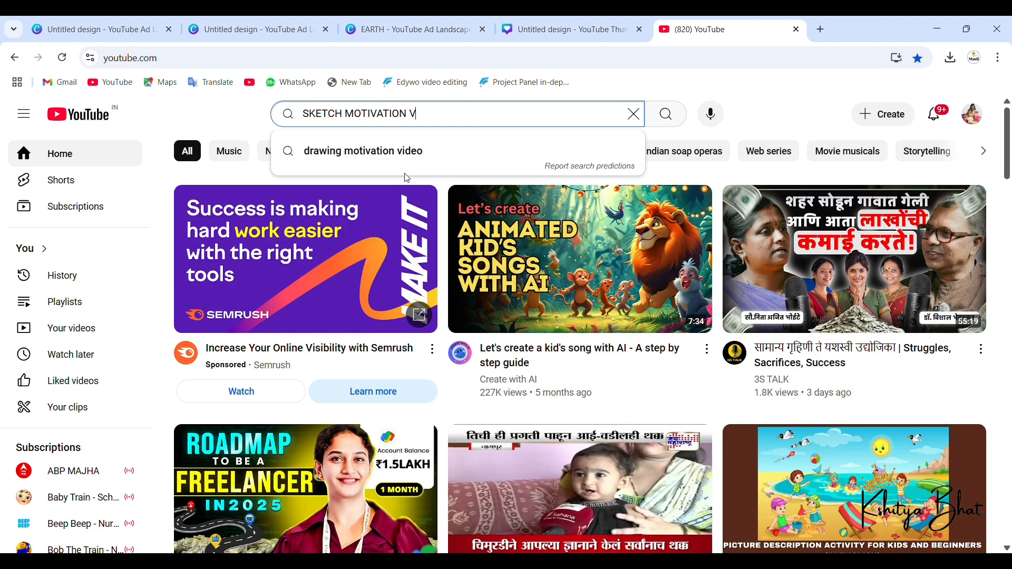
type("IDEOS")
key("Return")
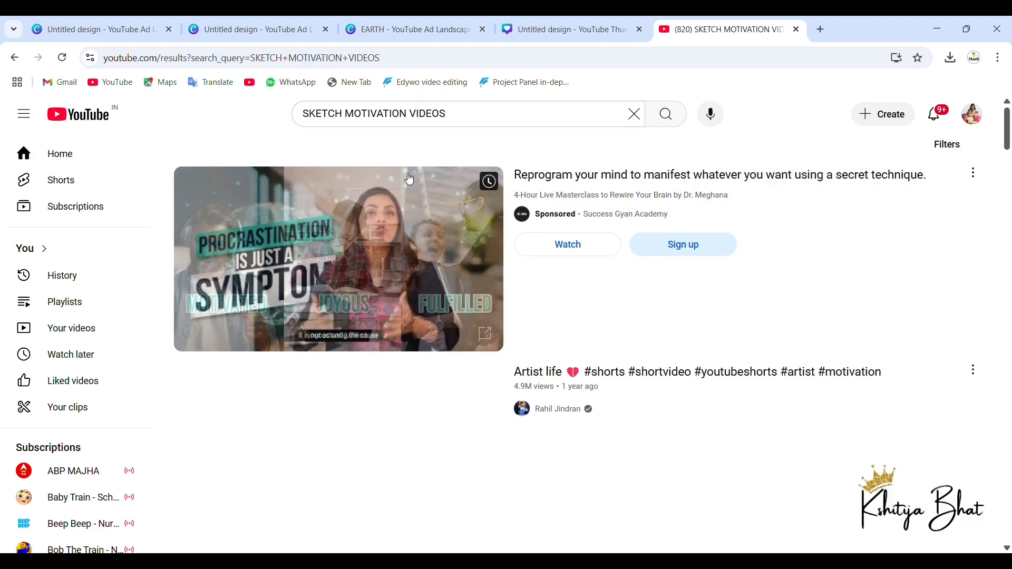
Step: Look through the sketch motivation results for drawing and stick-figure animation videos
scroll(436, 318, "down", 4)
scroll(435, 318, "down", 2)
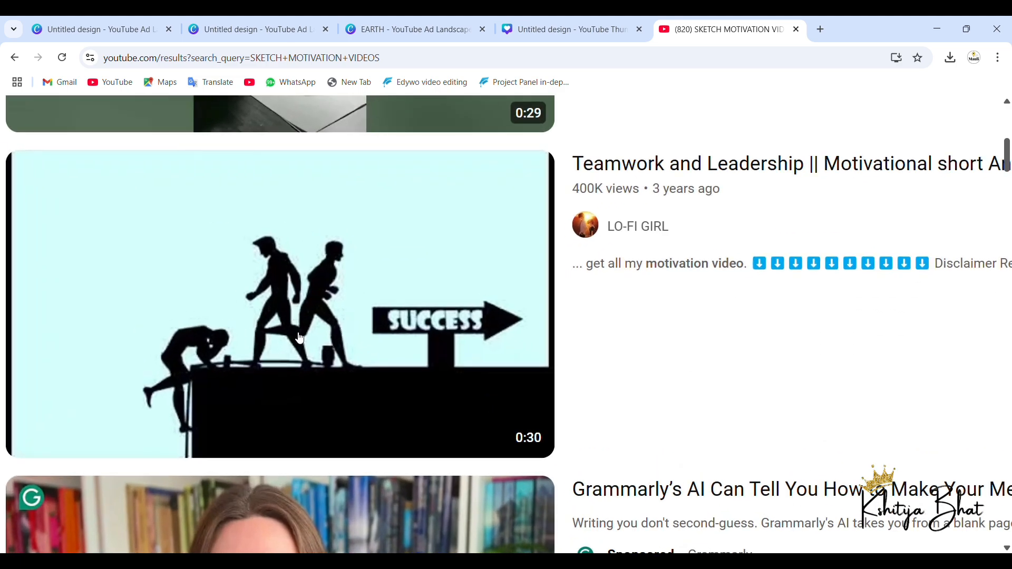
scroll(298, 338, "down", 5)
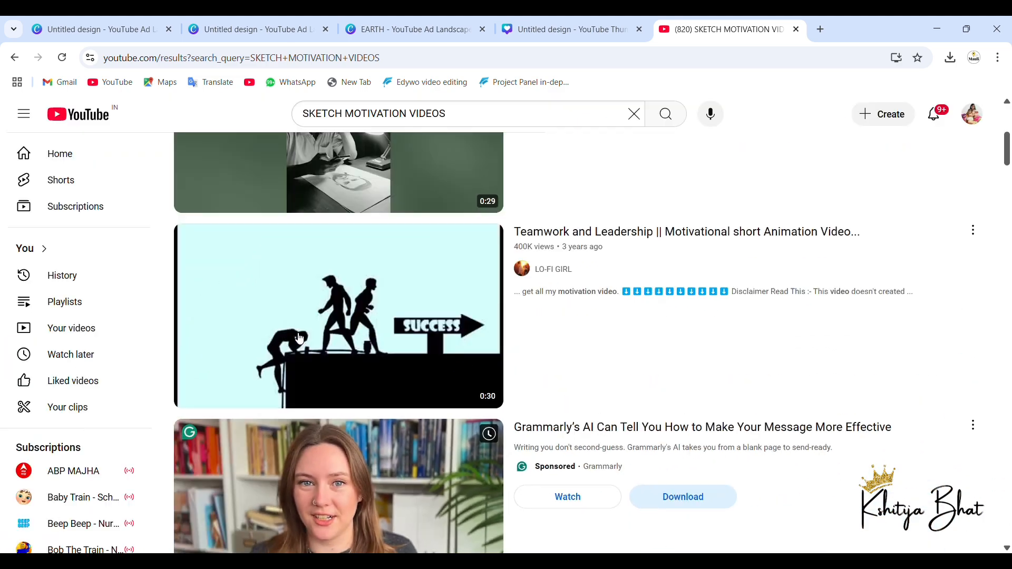
scroll(299, 337, "down", 4)
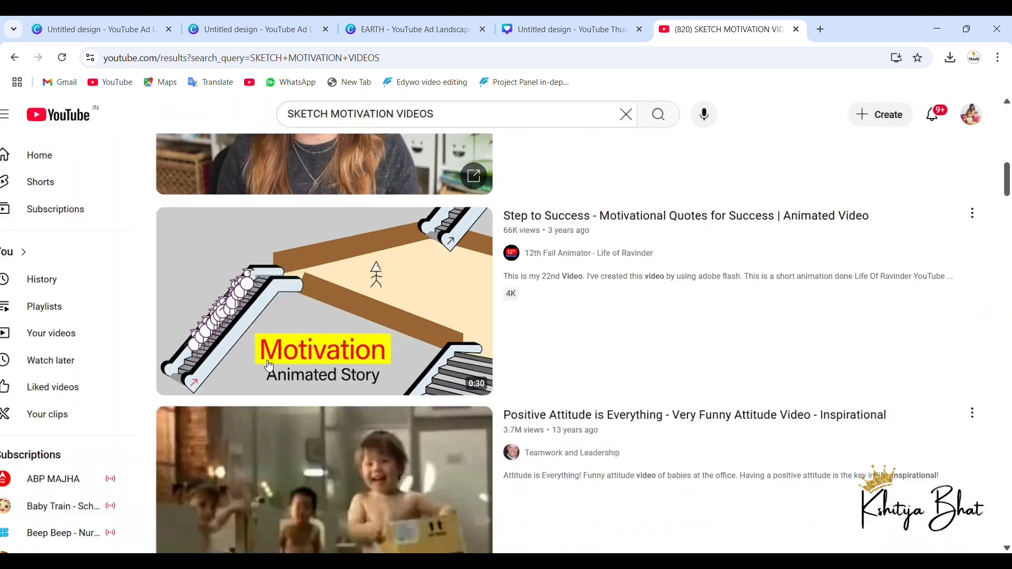
scroll(269, 365, "down", 7)
scroll(269, 365, "down", 3)
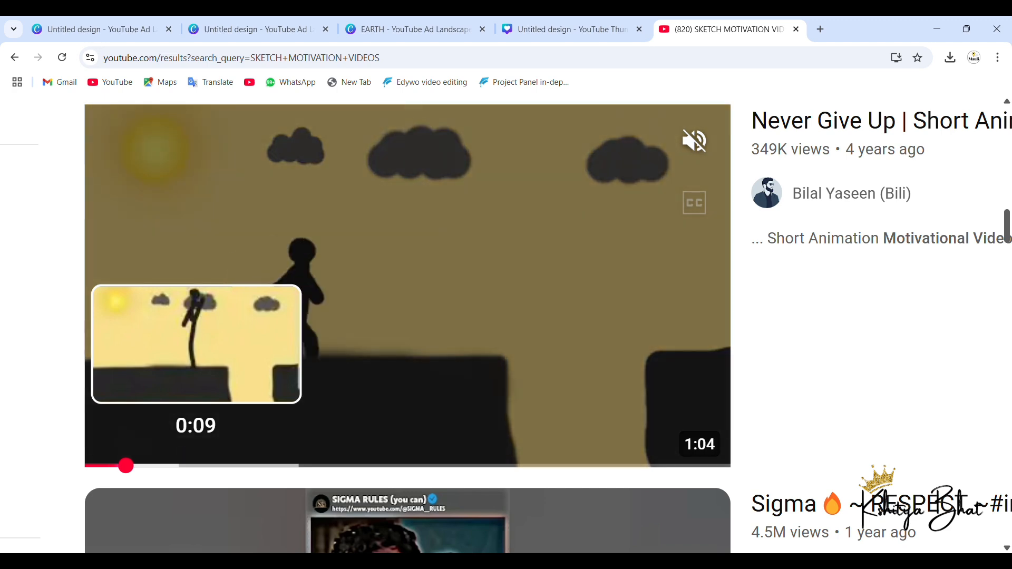
scroll(412, 306, "down", 1)
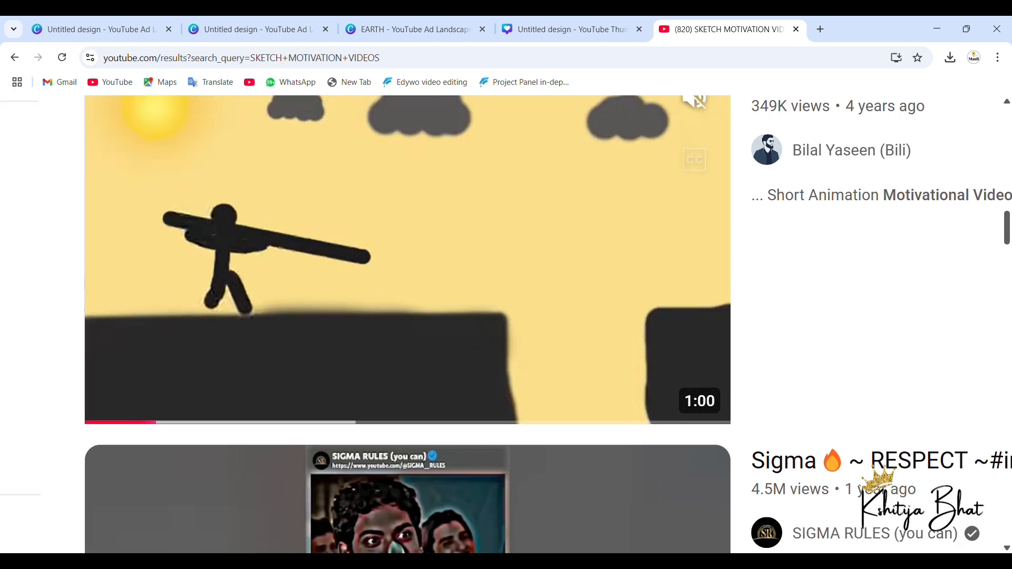
scroll(412, 306, "down", 5)
scroll(506, 324, "down", 20)
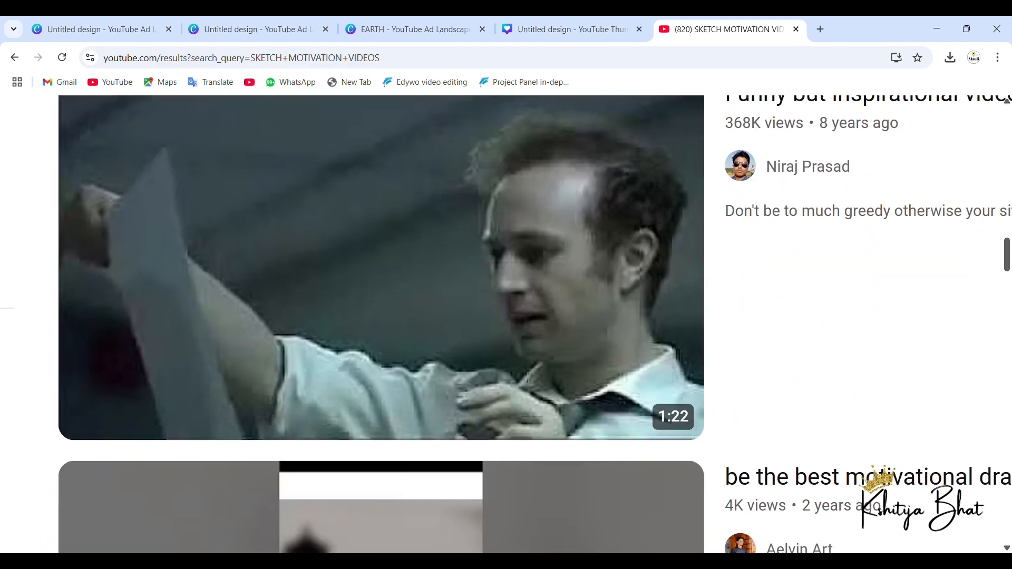
scroll(380, 264, "down", 1)
scroll(368, 255, "left", 1)
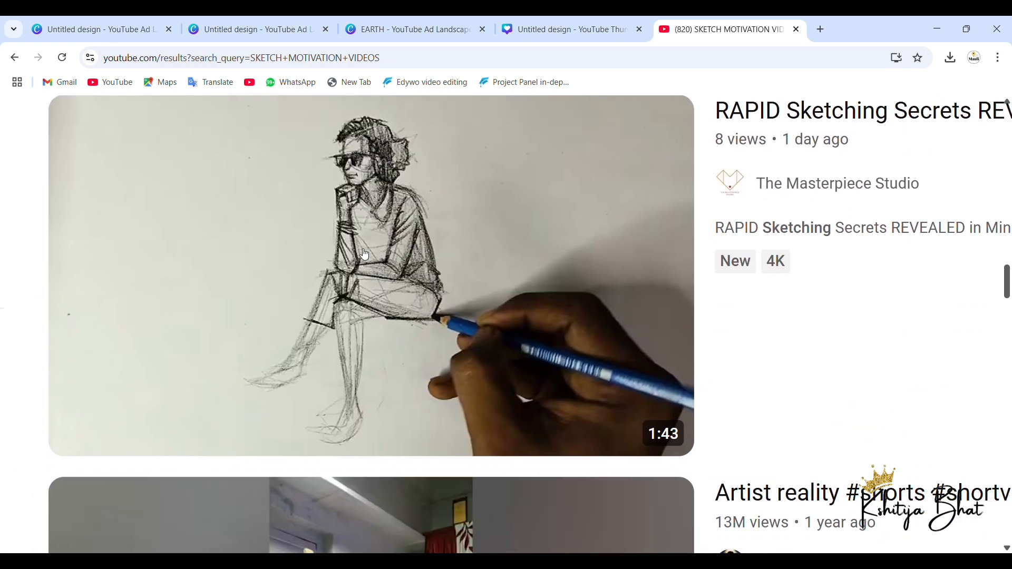
scroll(364, 254, "down", 16)
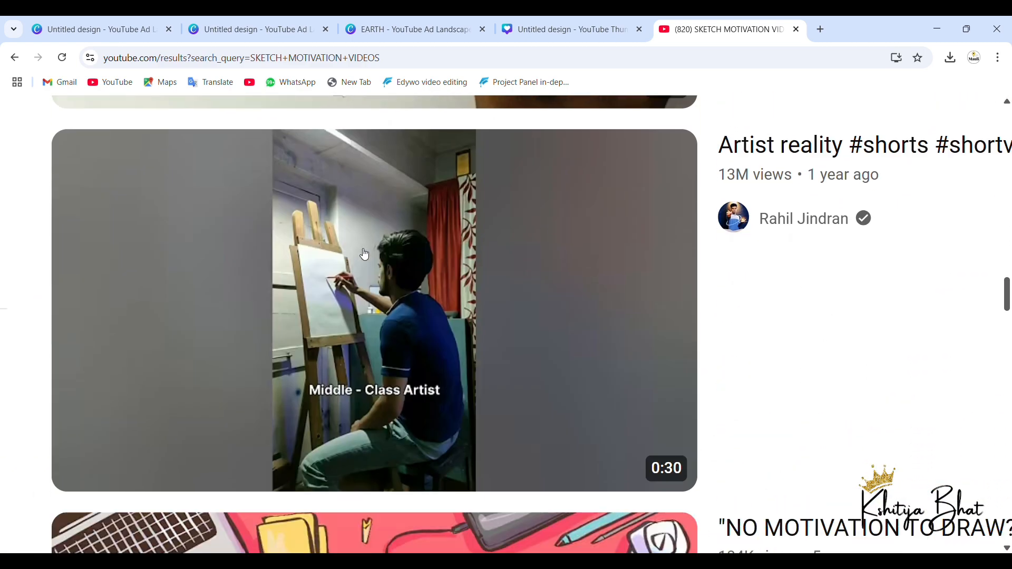
scroll(364, 254, "down", 5)
scroll(364, 254, "up", 20)
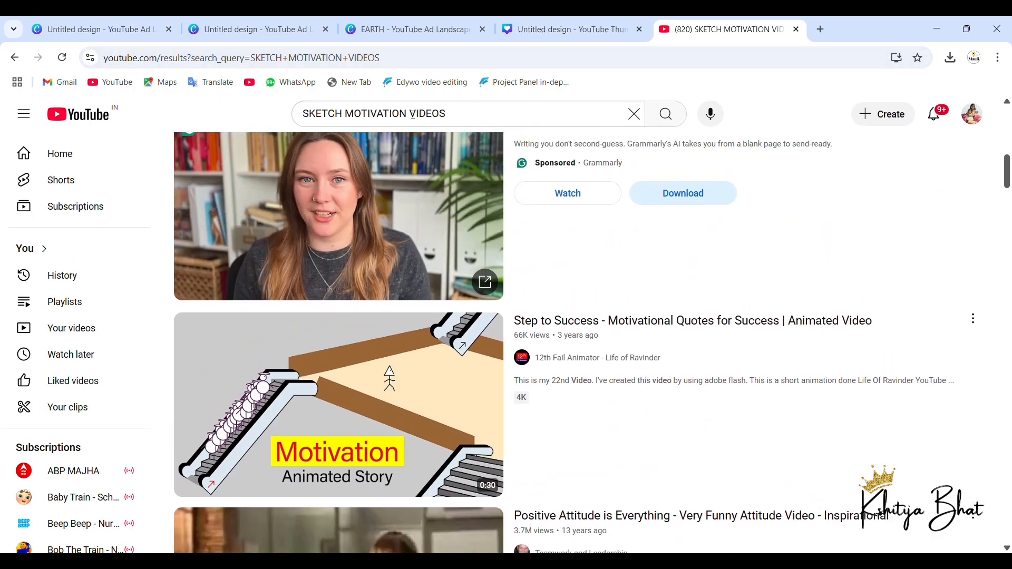
Step: Change the YouTube search to "SKETCH EDUCATIONAL VIDEOS" and run it
left_click(411, 114)
key("BackSpace")
key("BackSpace")
key("BackSpace")
key("BackSpace")
key("BackSpace")
key("BackSpace")
key("BackSpace")
key("BackSpace")
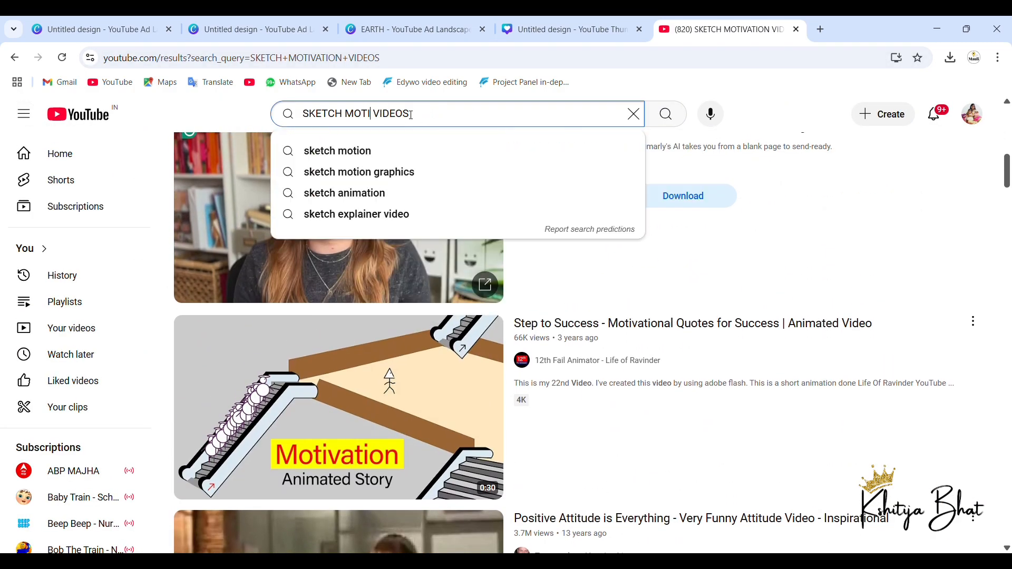
type("EDUCATIONA")
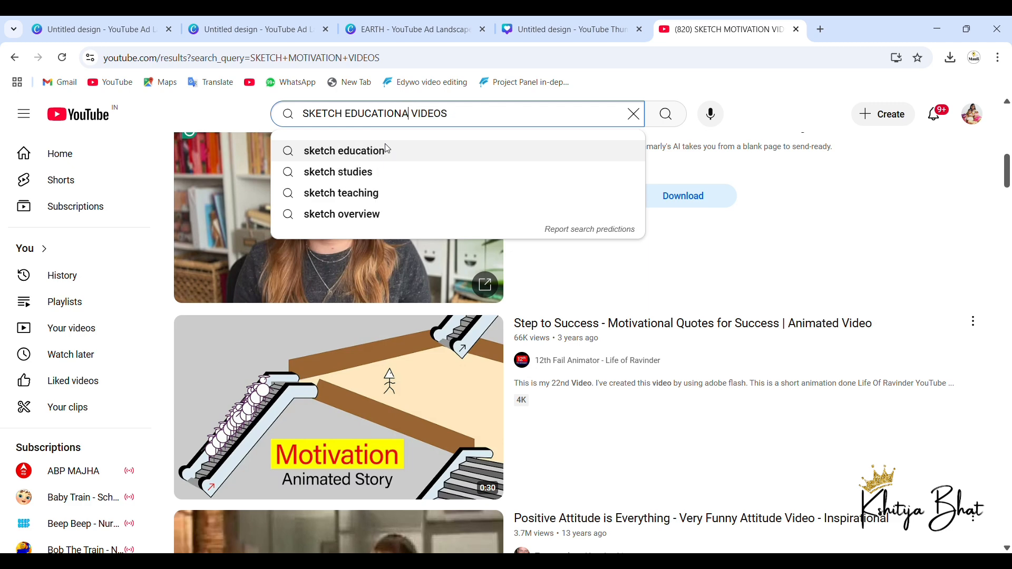
type("L")
key("Return")
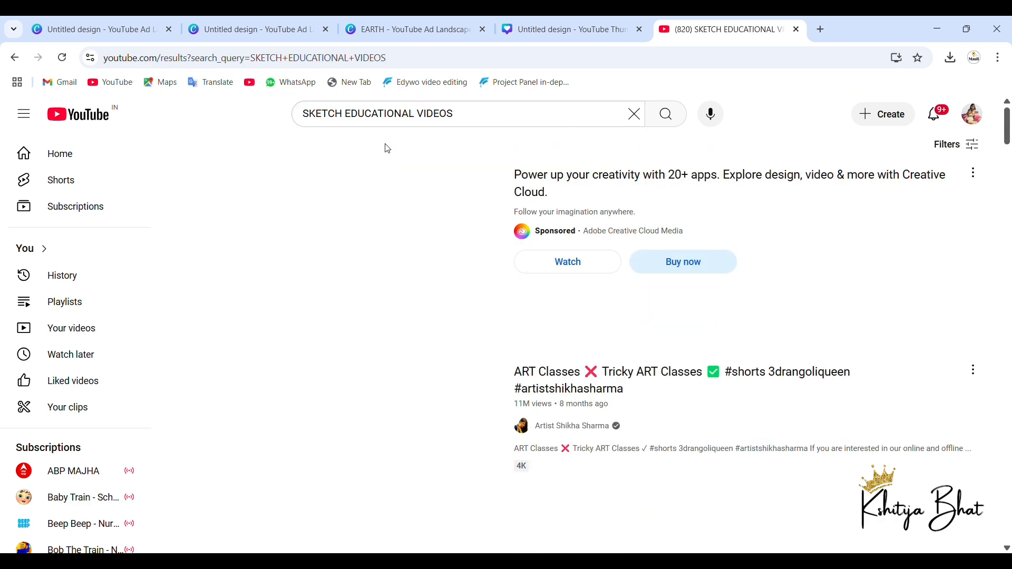
Step: Look through the sketch educational results for whiteboard and hand-drawn animation videos
scroll(420, 256, "down", 12)
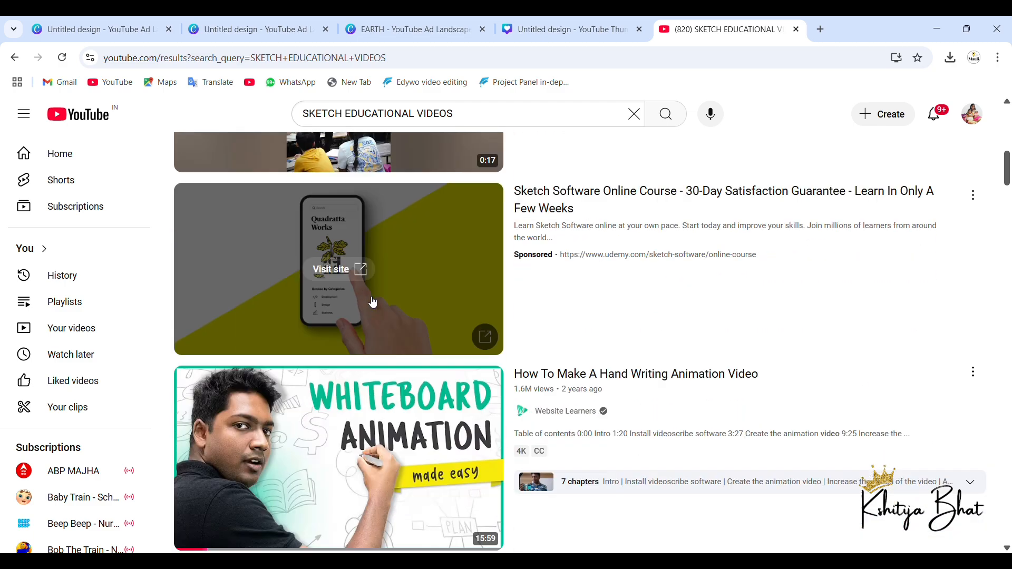
scroll(336, 375, "up", 3)
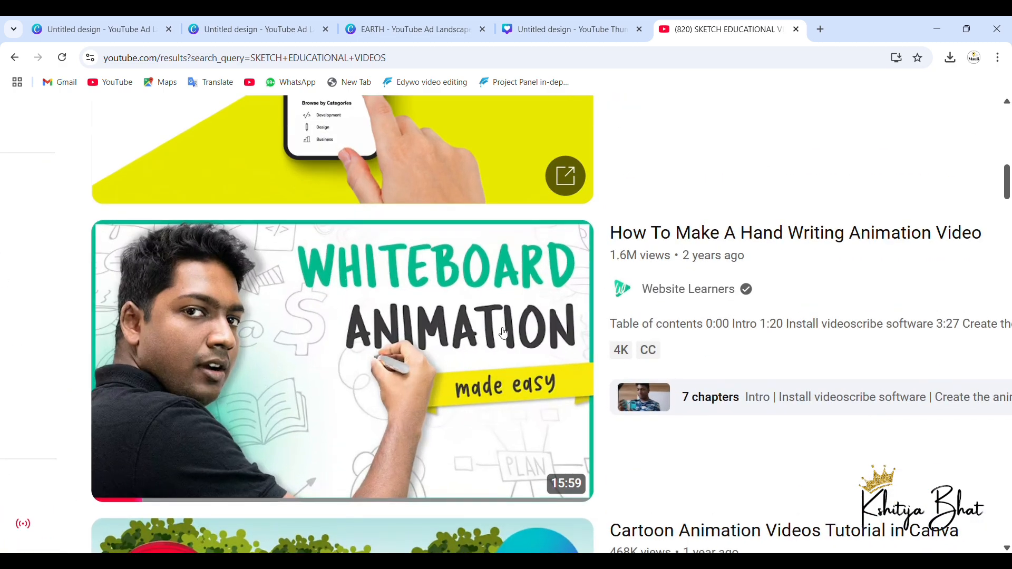
scroll(409, 392, "down", 3)
scroll(409, 392, "down", 5)
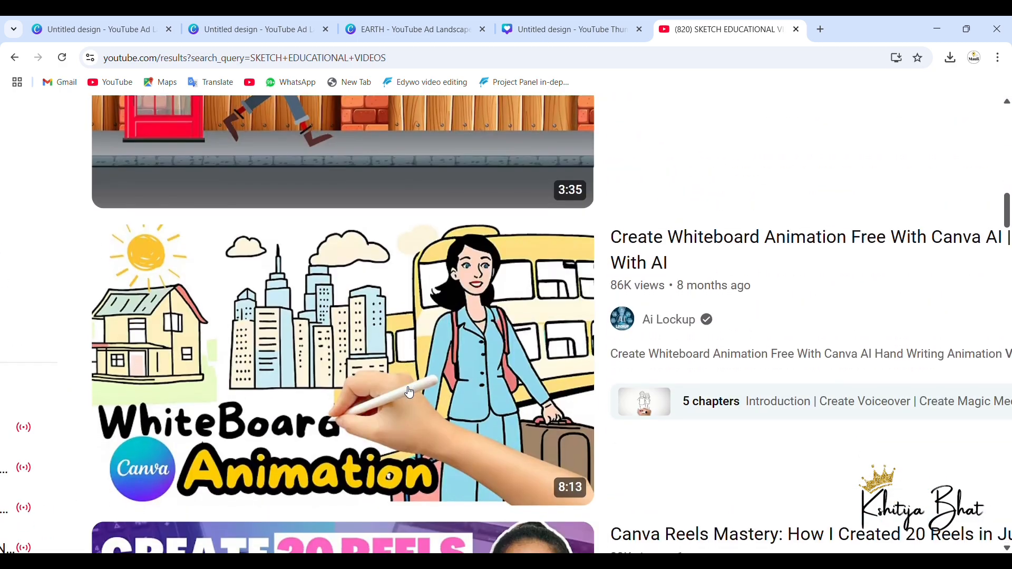
scroll(410, 392, "down", 9)
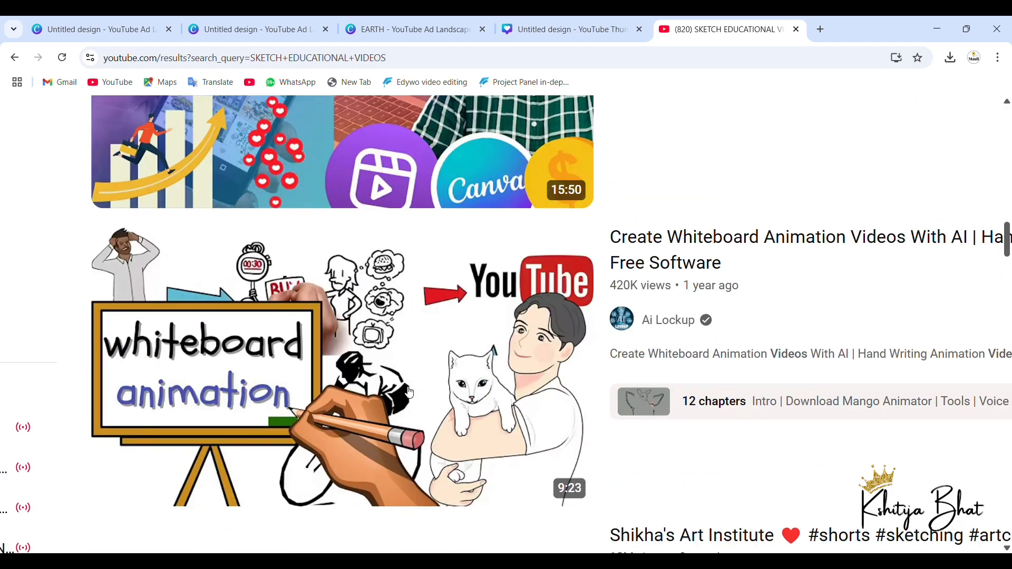
scroll(407, 391, "down", 12)
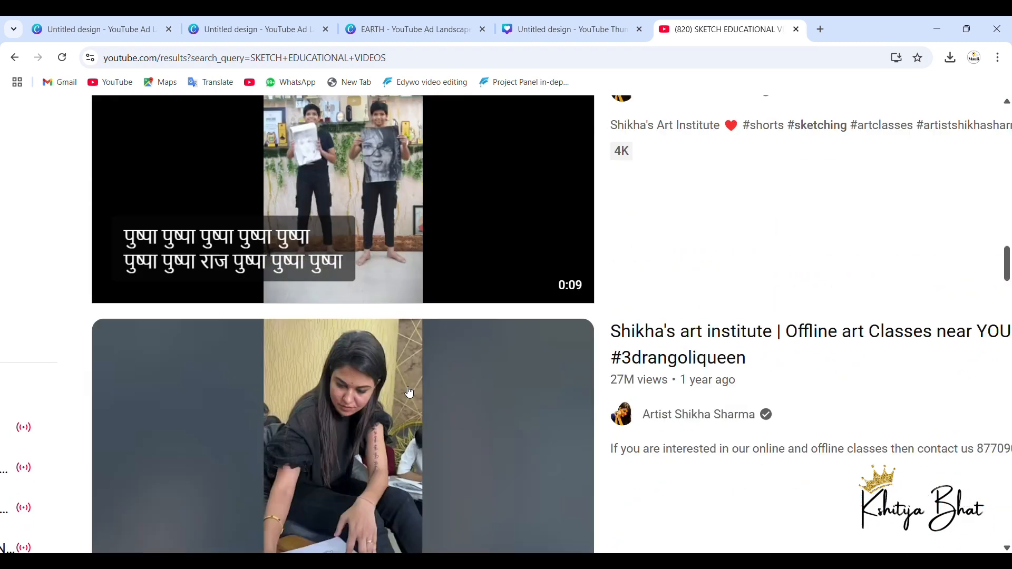
scroll(410, 392, "down", 13)
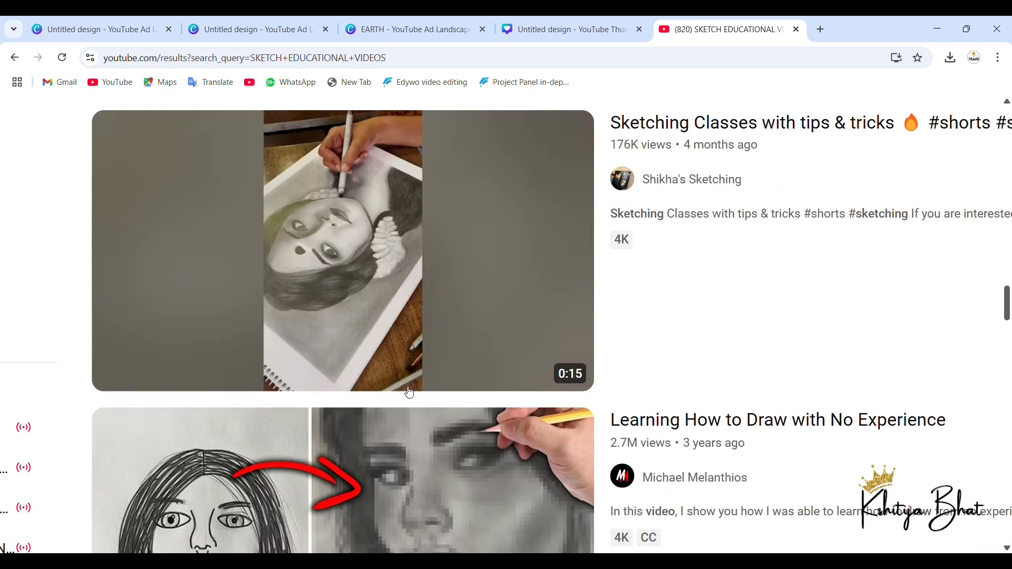
scroll(409, 392, "down", 1)
scroll(409, 392, "up", 12)
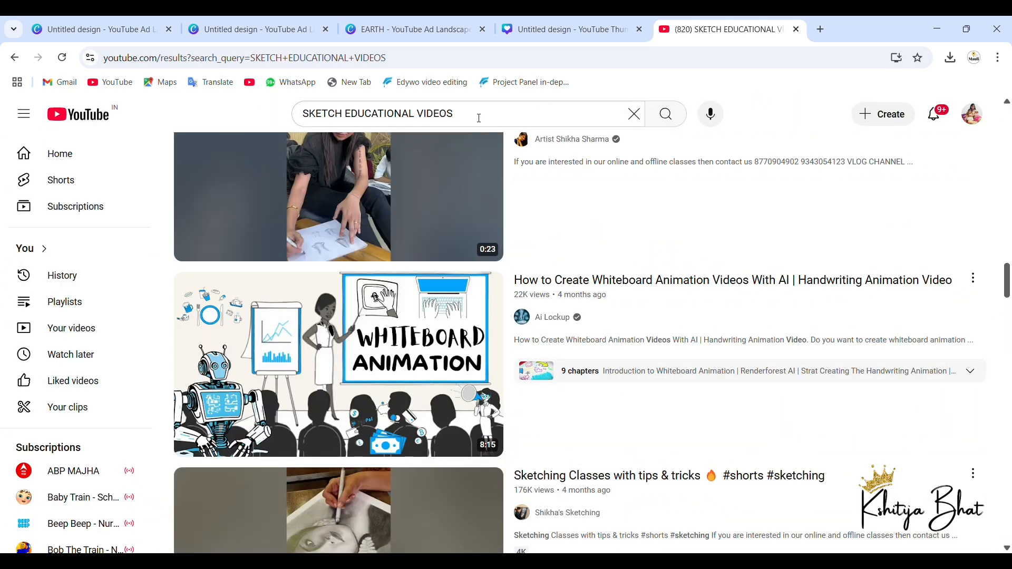
Step: Remove "SKETCH" from the query, search for the suggested "educational videos on slate" and skim the results
left_click(352, 115)
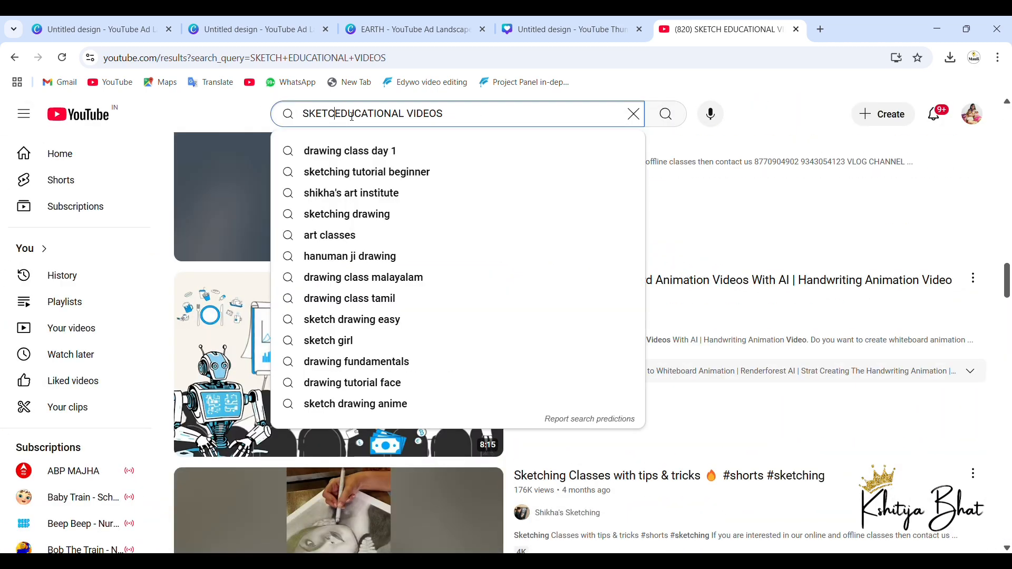
key("BackSpace")
key("BackSpace")
key("BackSpace")
key("BackSpace")
key("BackSpace")
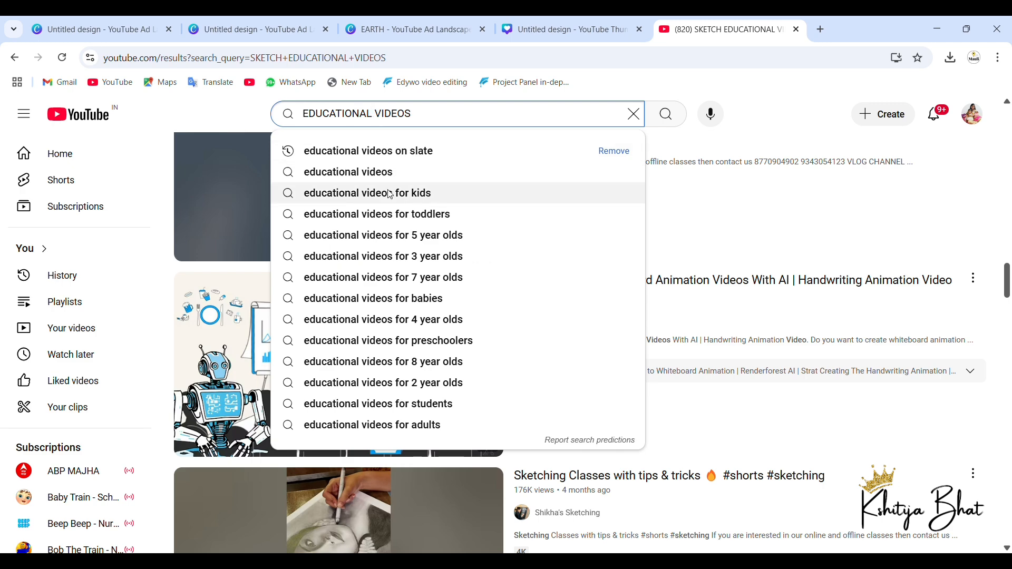
left_click(409, 152)
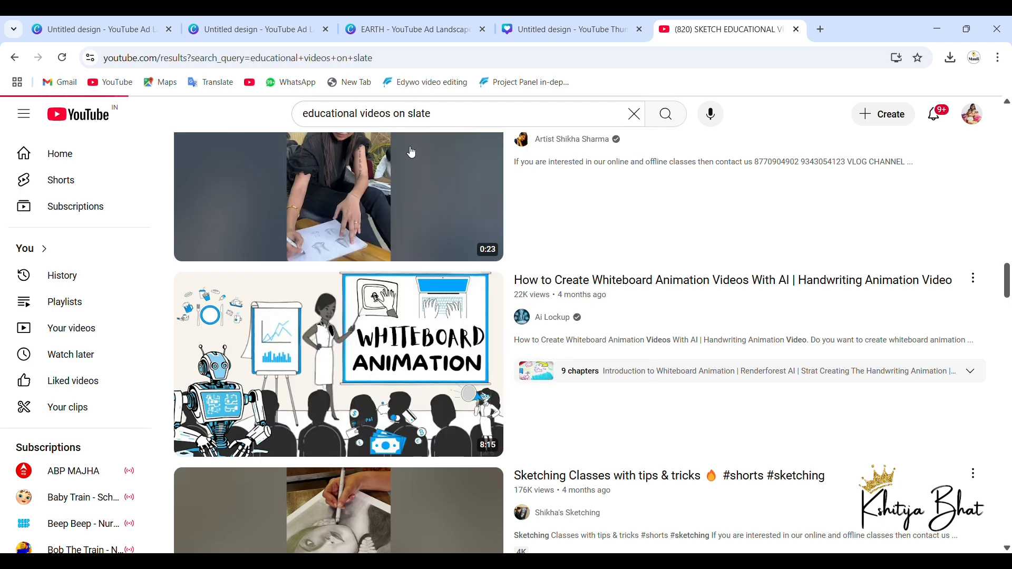
scroll(438, 335, "down", 3)
scroll(438, 335, "down", 4)
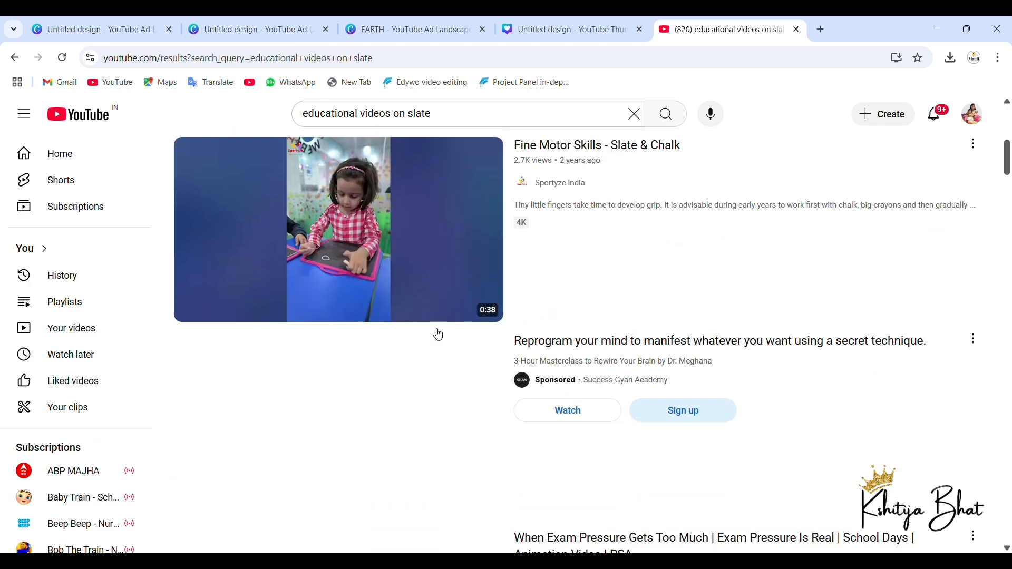
scroll(436, 332, "up", 8)
Step: Change the YouTube search to "educational videos SKETCH" and run it
left_click(469, 112)
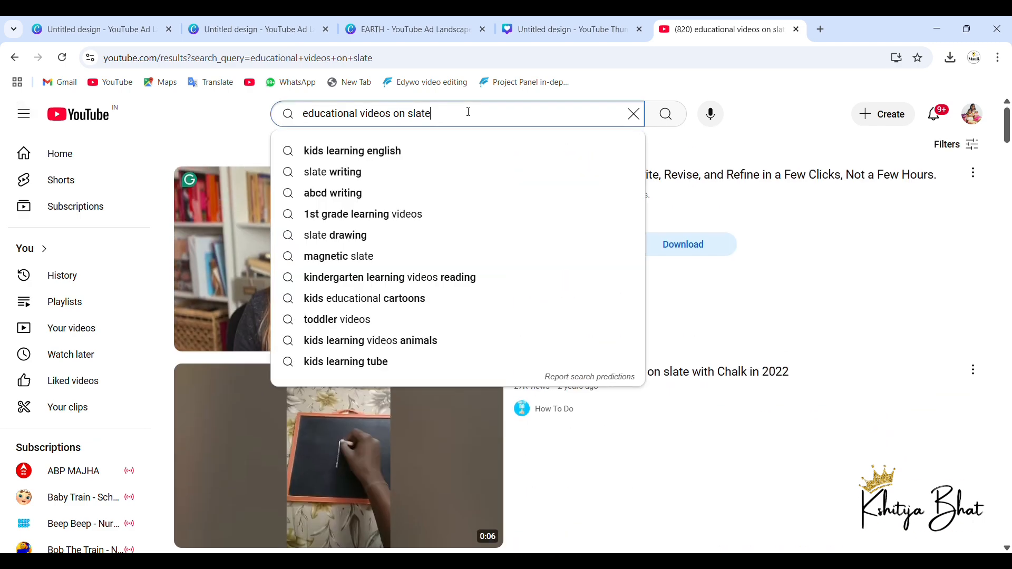
key("BackSpace")
key("BackSpace")
key("BackSpace")
key("BackSpace")
key("BackSpace")
key("BackSpace")
key("BackSpace")
key("BackSpace")
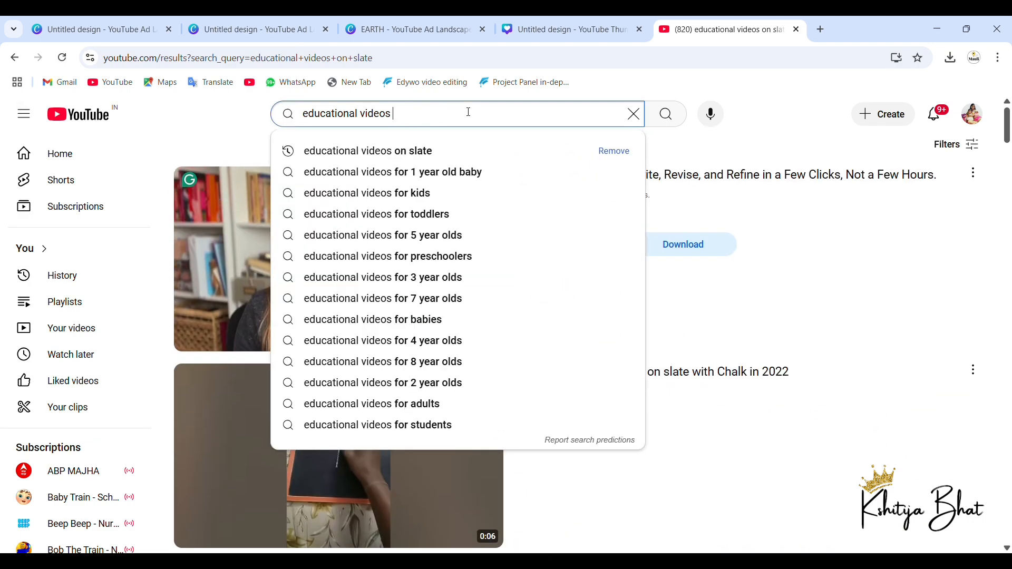
type("SKETCH")
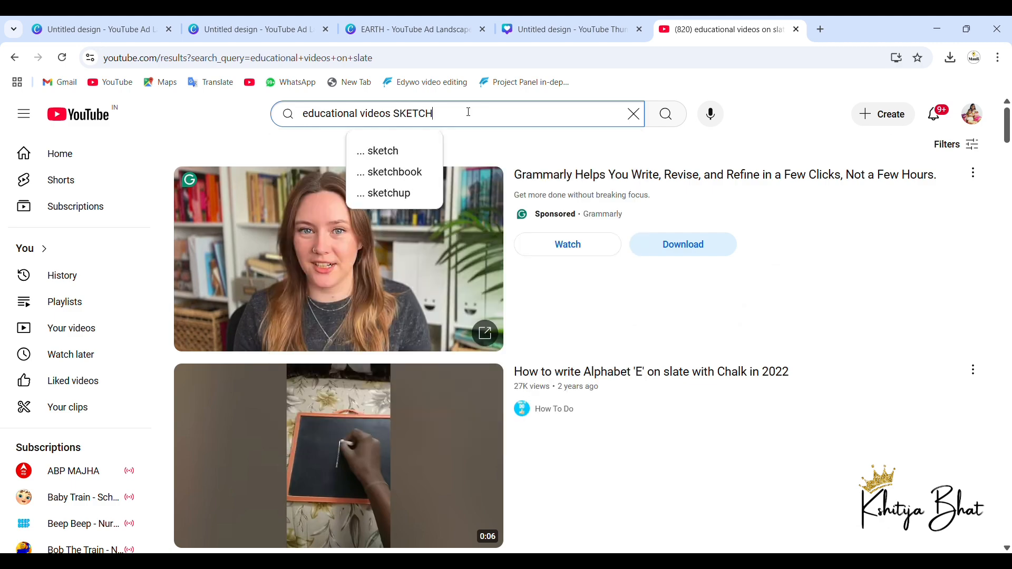
key("Return")
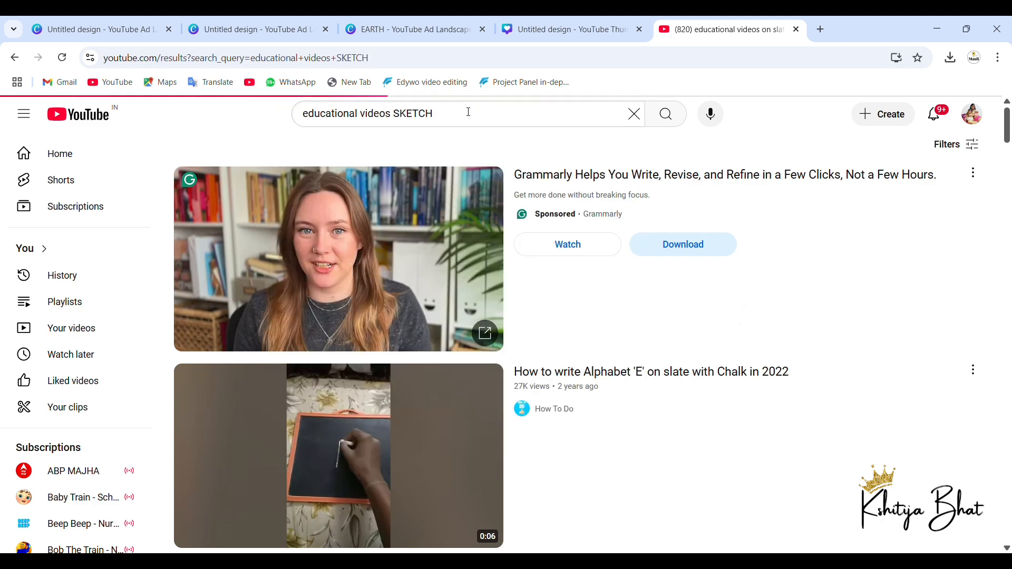
Step: Look through the educational sketch results for drawing, coloring and whiteboard animation videos, previewing the shapes and alphabet ones
scroll(456, 261, "down", 10)
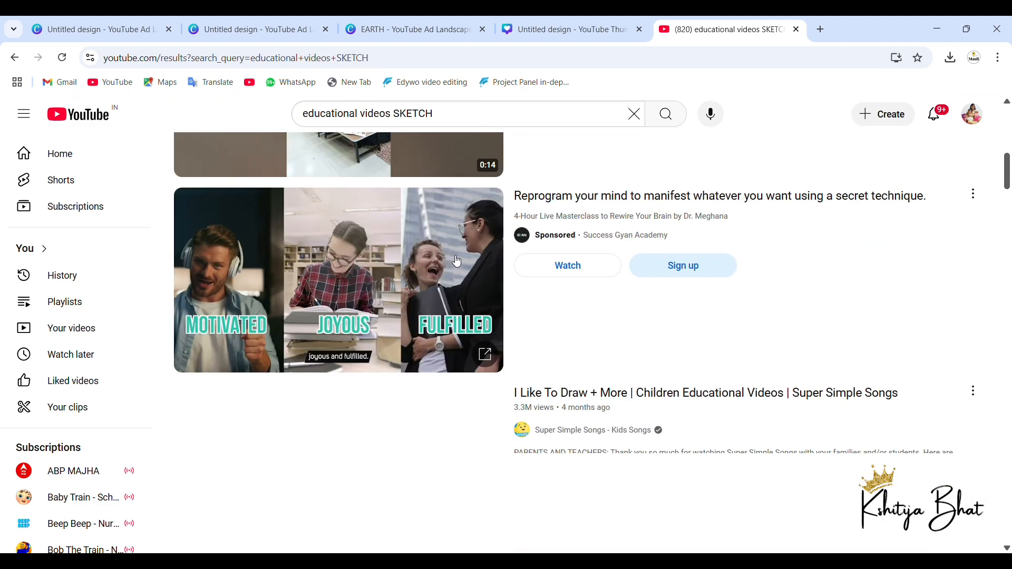
scroll(457, 262, "down", 5)
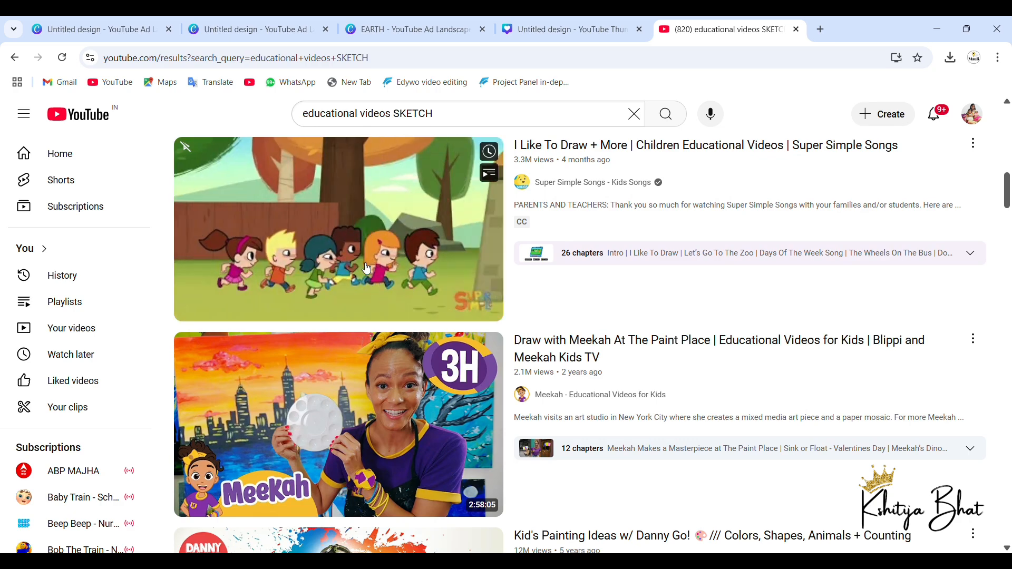
scroll(367, 269, "down", 6)
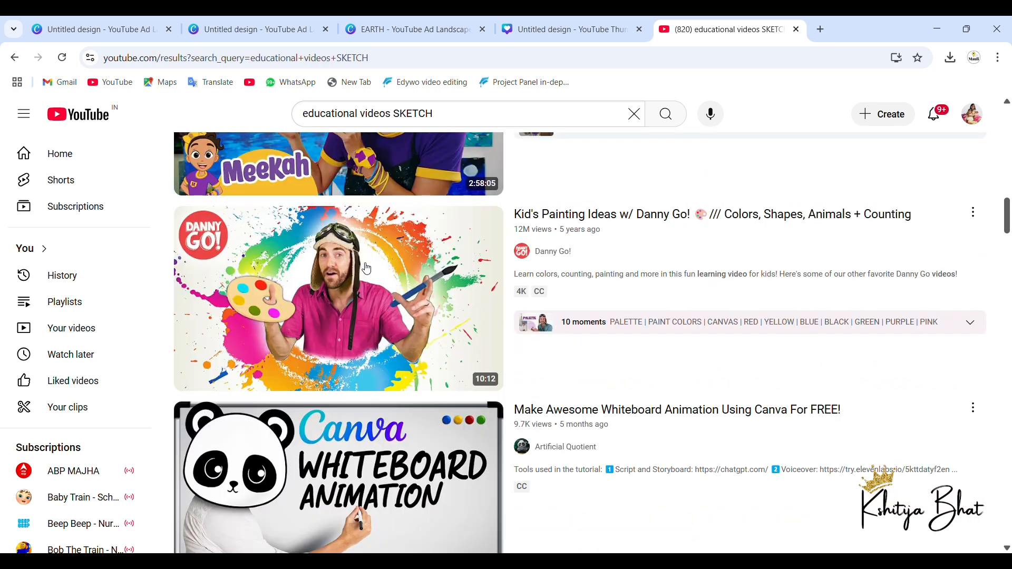
scroll(366, 268, "down", 12)
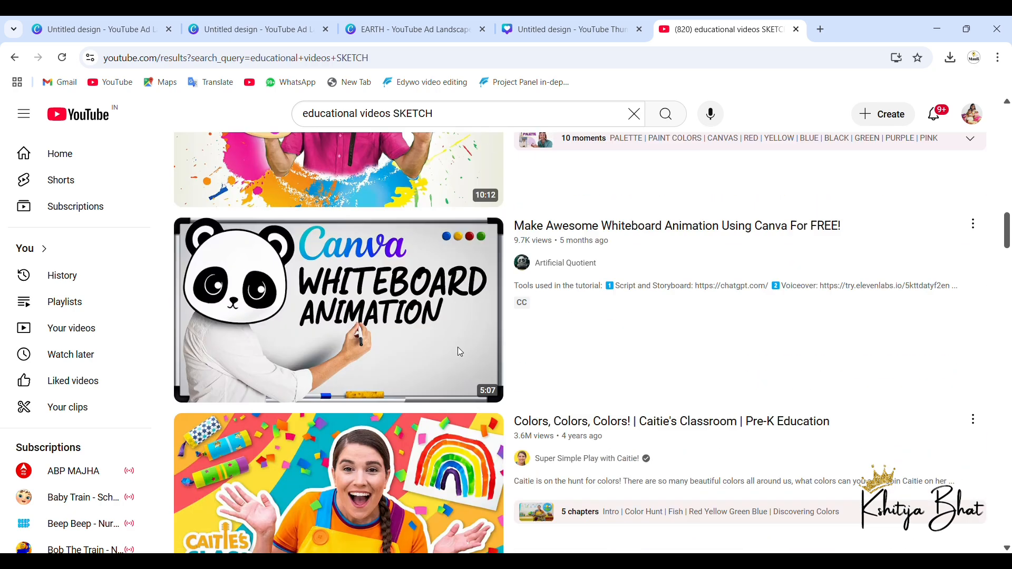
scroll(462, 352, "down", 5)
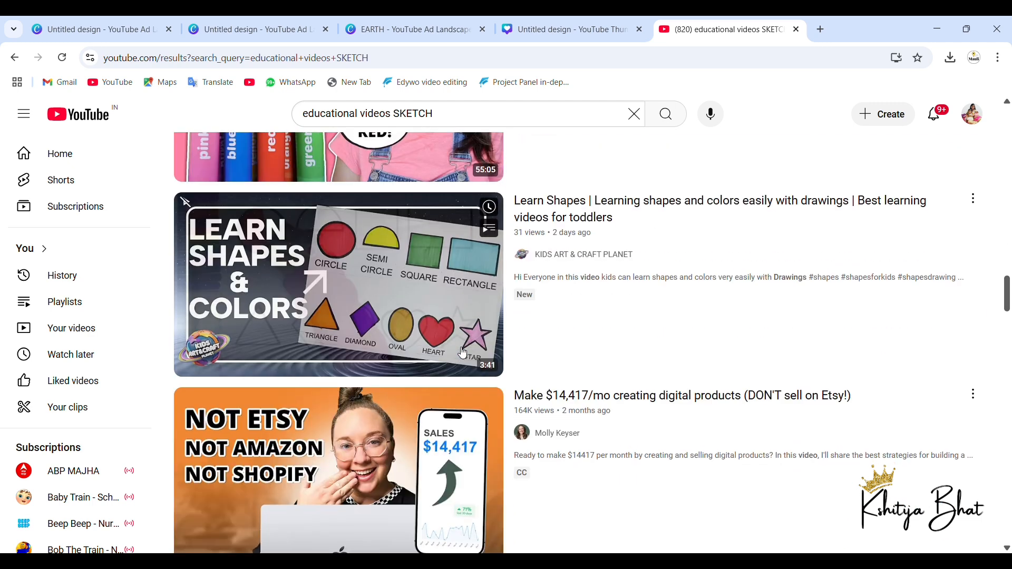
scroll(268, 261, "up", 2)
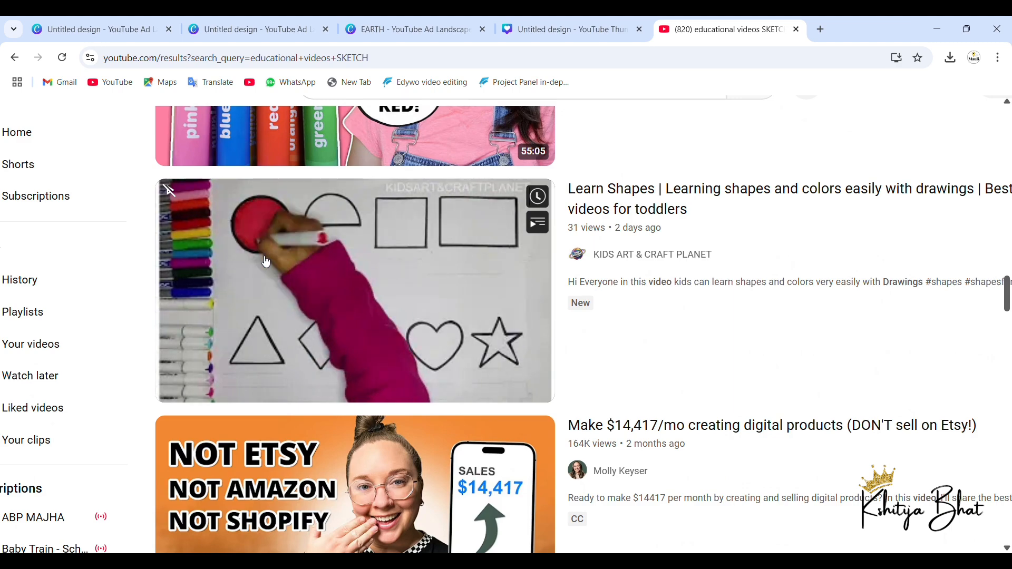
scroll(266, 262, "down", 8)
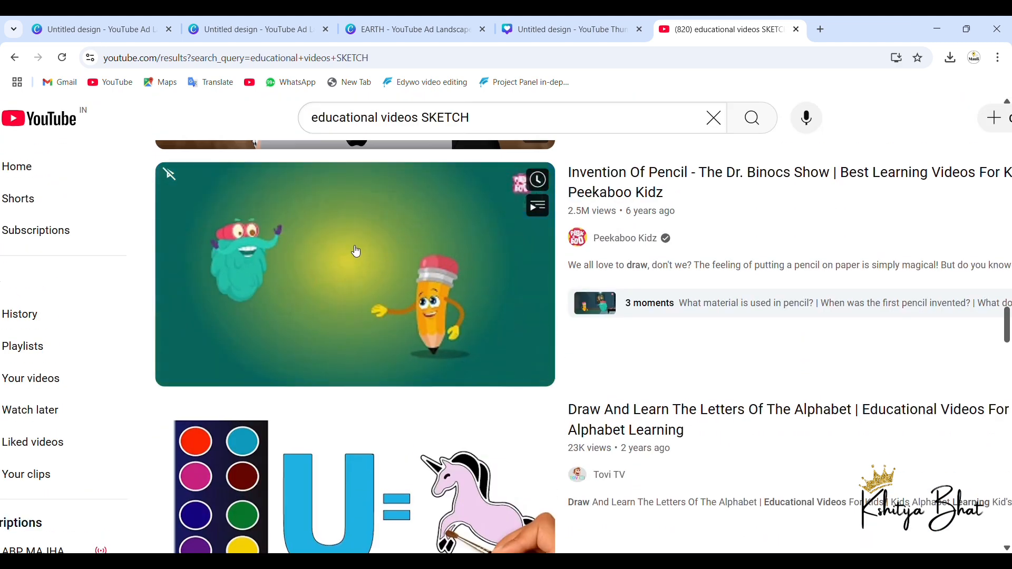
scroll(358, 257, "down", 5)
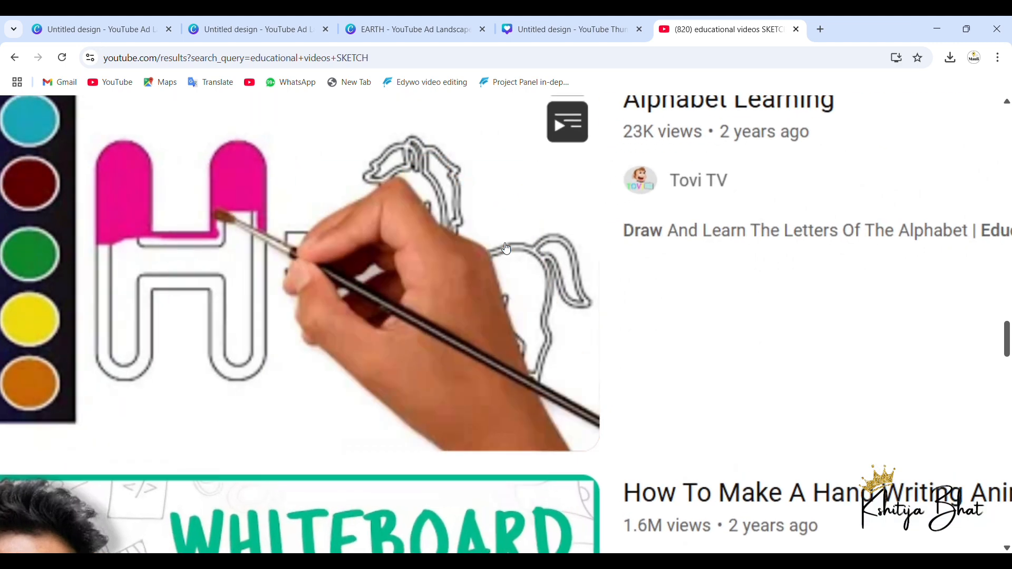
scroll(506, 248, "down", 10)
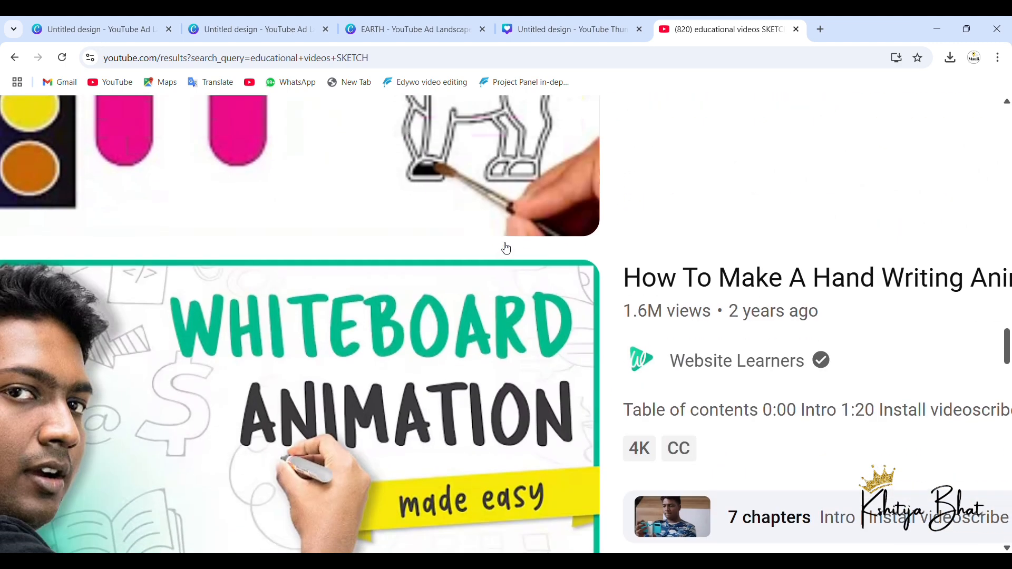
scroll(506, 247, "up", 5)
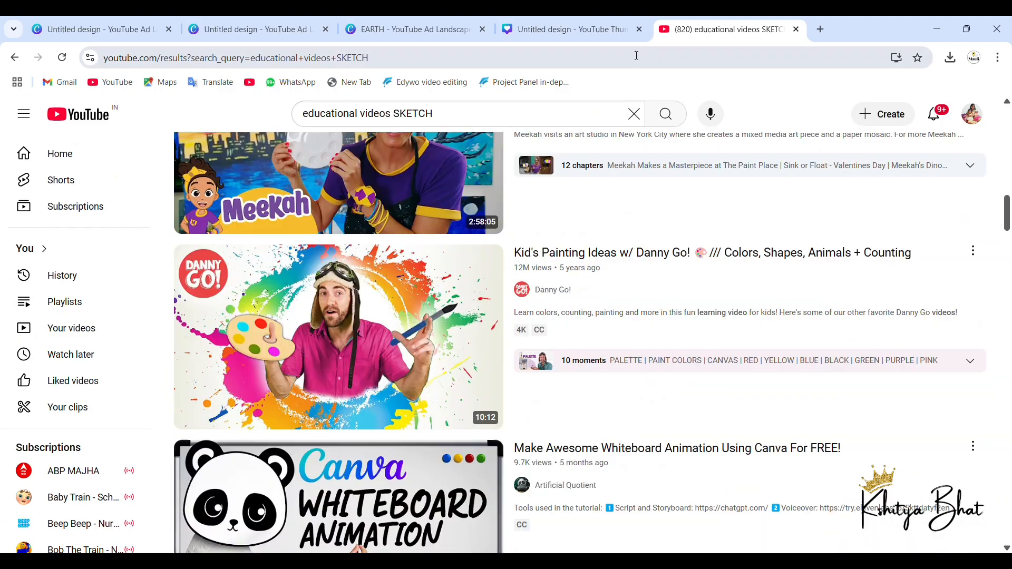
Step: Switch back to the Canva YouTube Thumbnail design, add the Speed Painter flower video to page 5 and play it
left_click(589, 34)
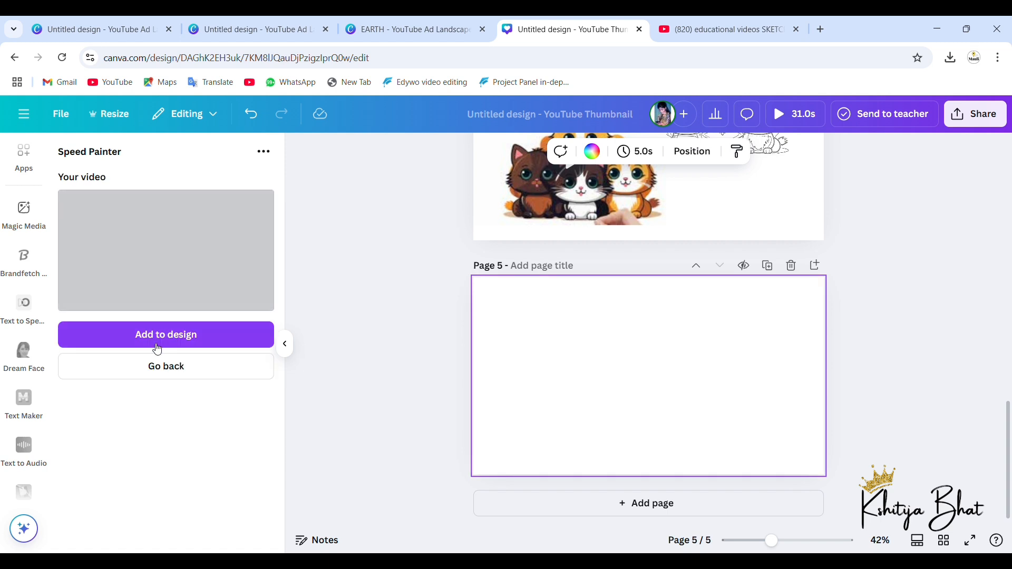
left_click(157, 345)
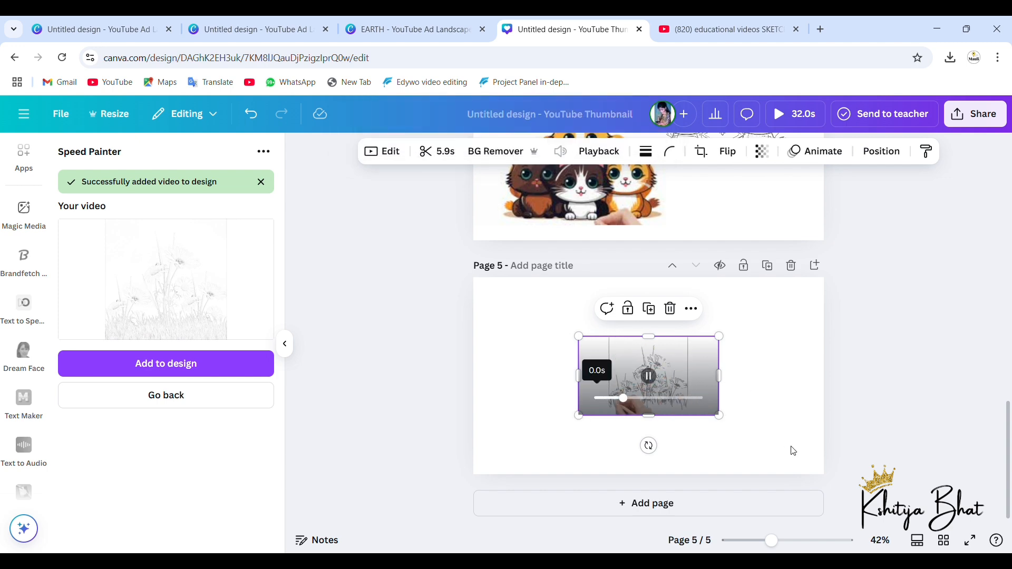
left_click(778, 376)
scroll(777, 375, "up", 5)
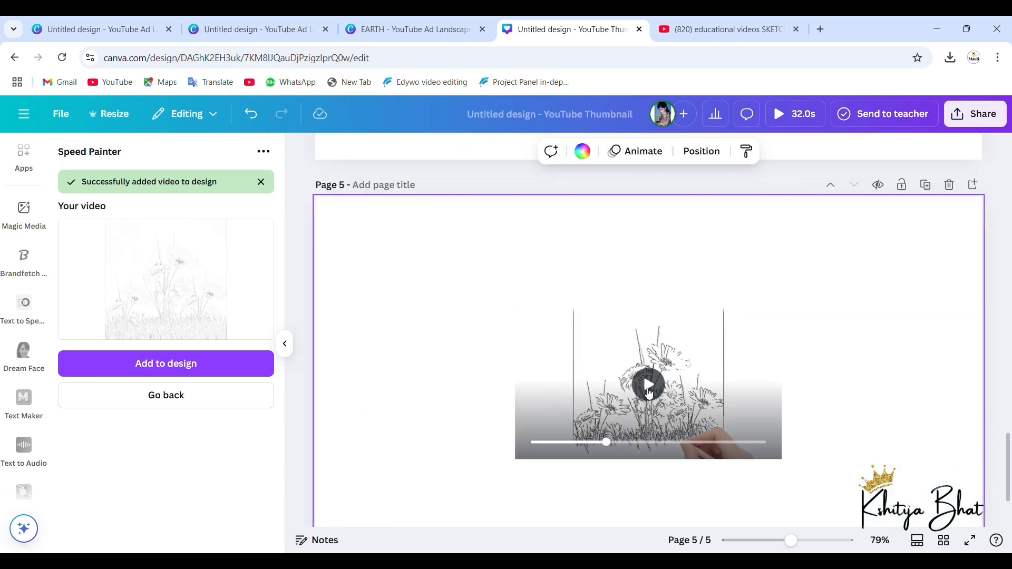
left_click(655, 385)
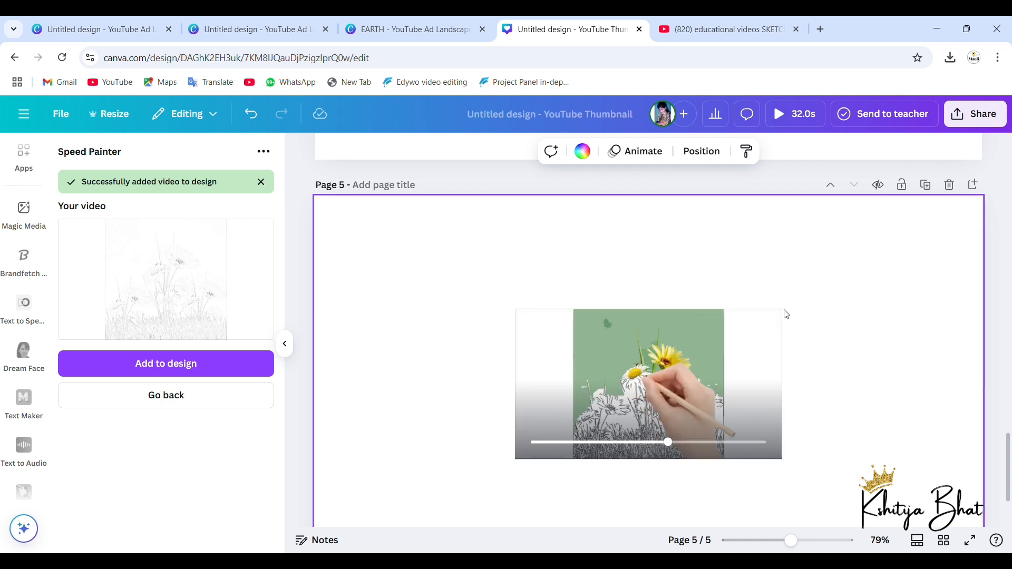
Step: Enlarge the flower video on page 5 until it fills the whole page
scroll(788, 317, "up", 3)
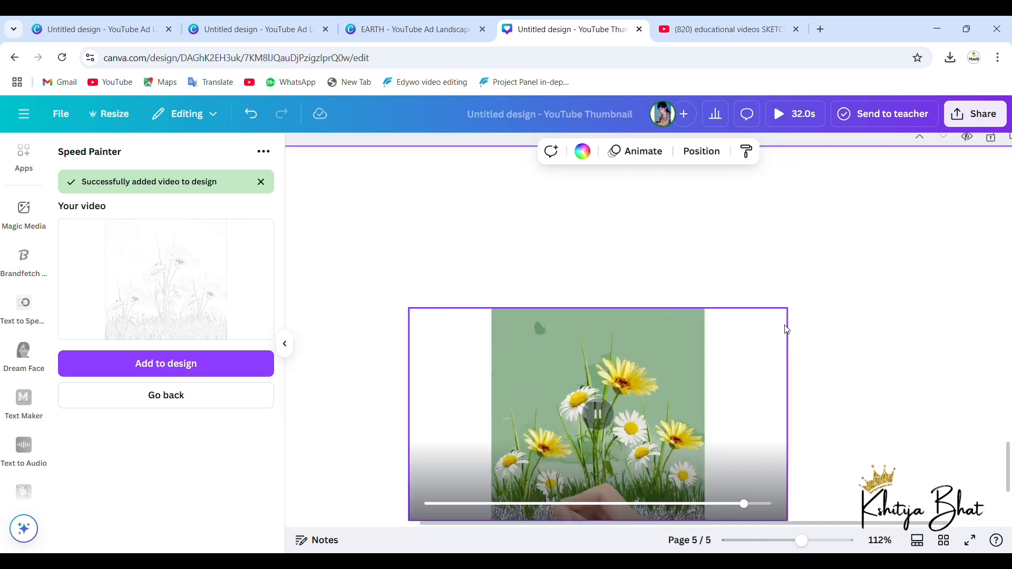
left_click(788, 317)
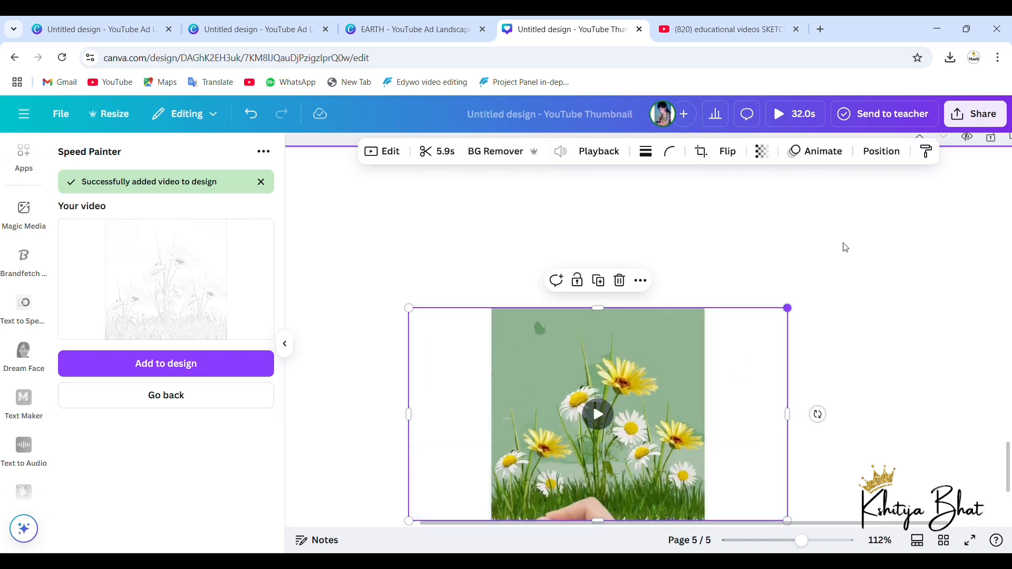
right_click(879, 190)
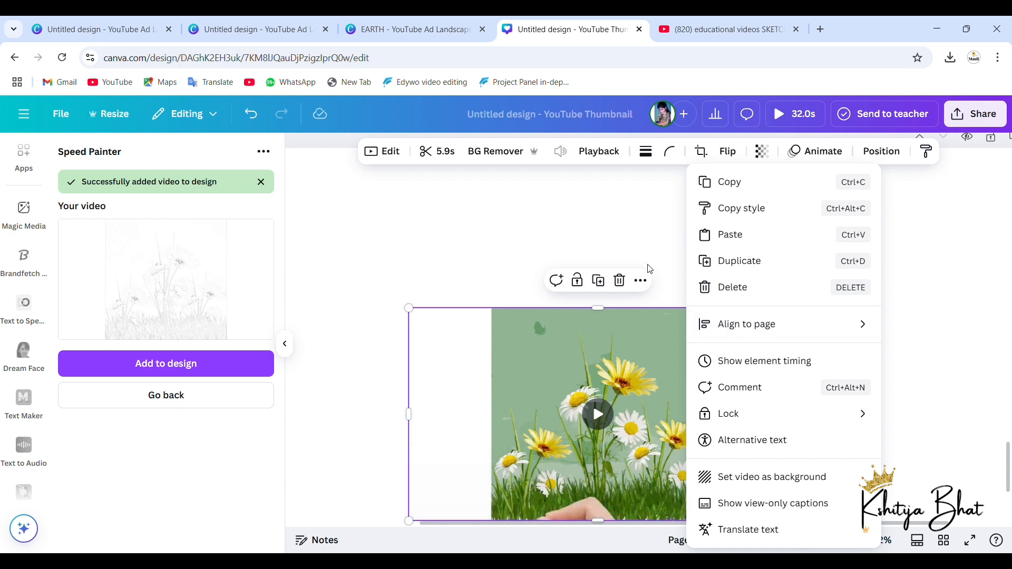
key("Escape")
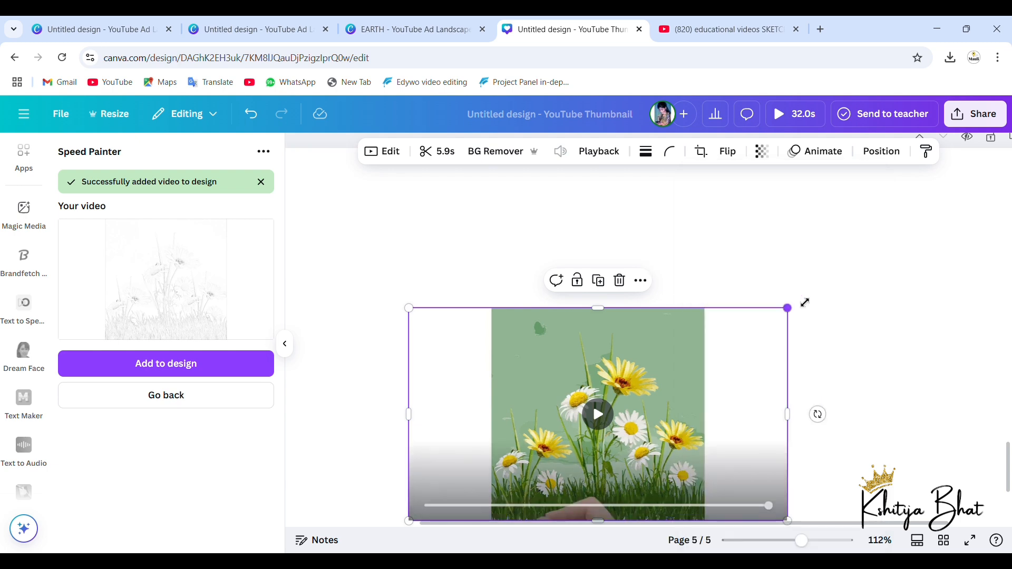
left_click_drag(788, 307, 876, 149)
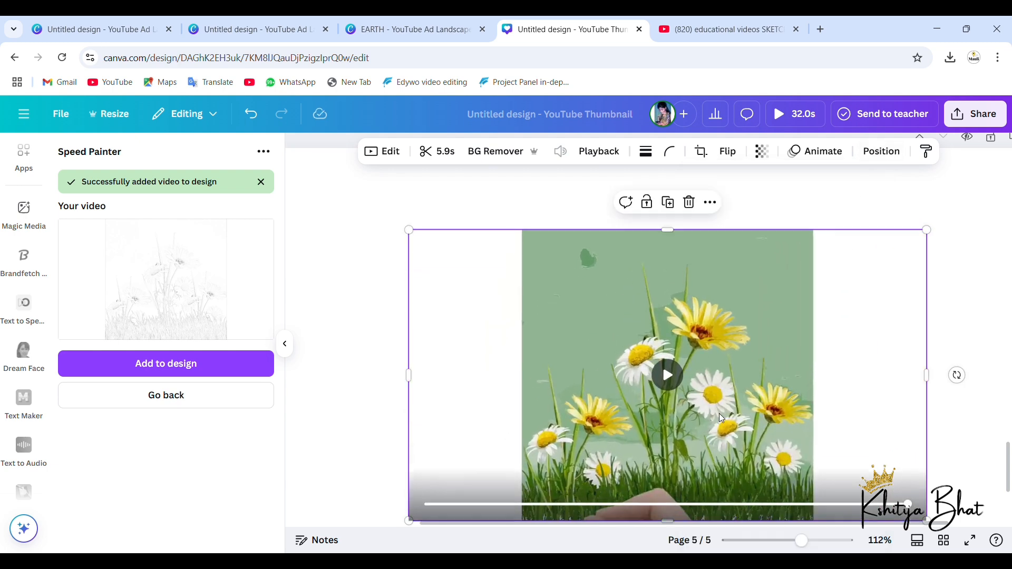
scroll(656, 368, "down", 2)
left_click(684, 349)
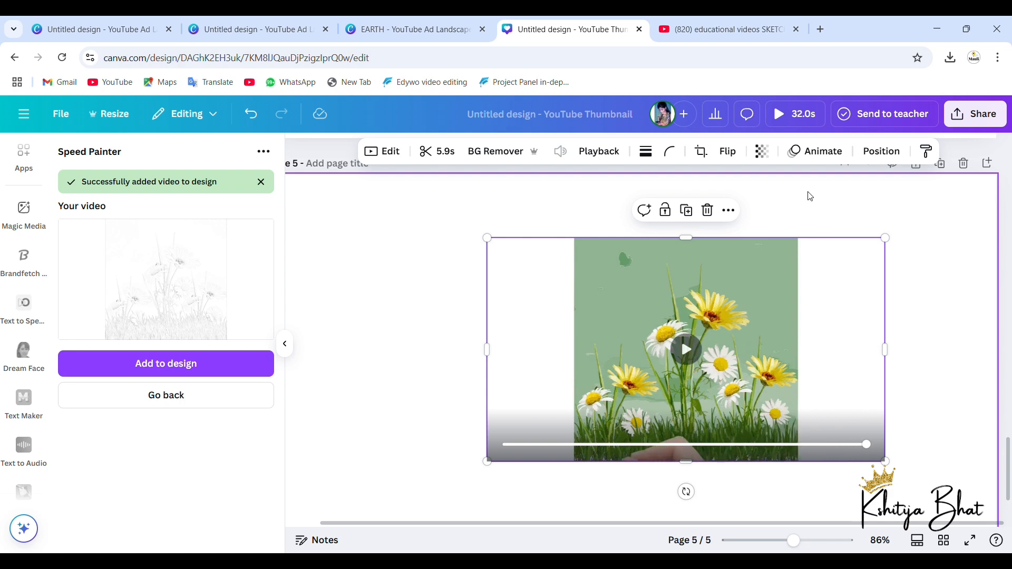
scroll(641, 264, "down", 4)
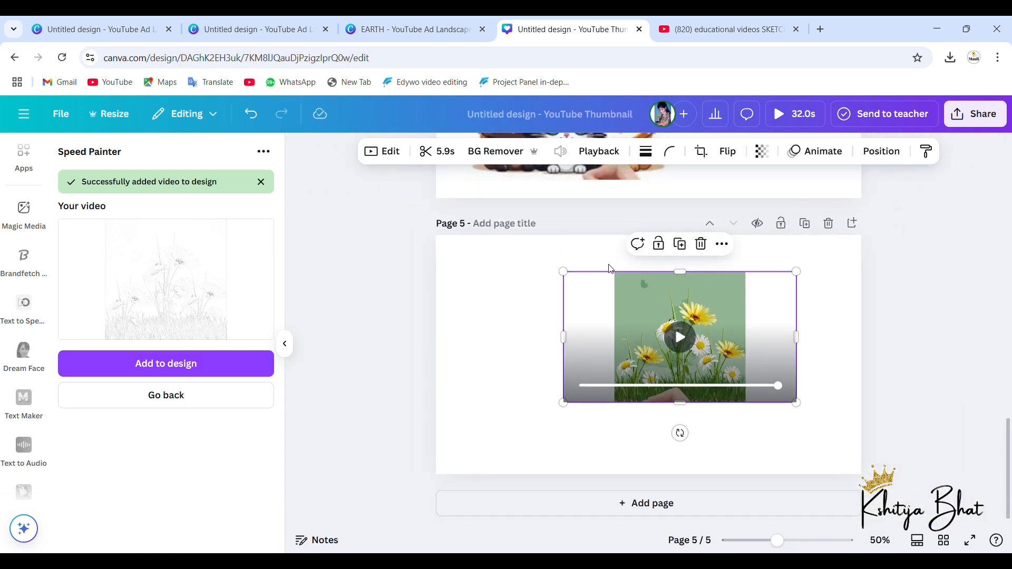
left_click_drag(567, 414, 460, 527)
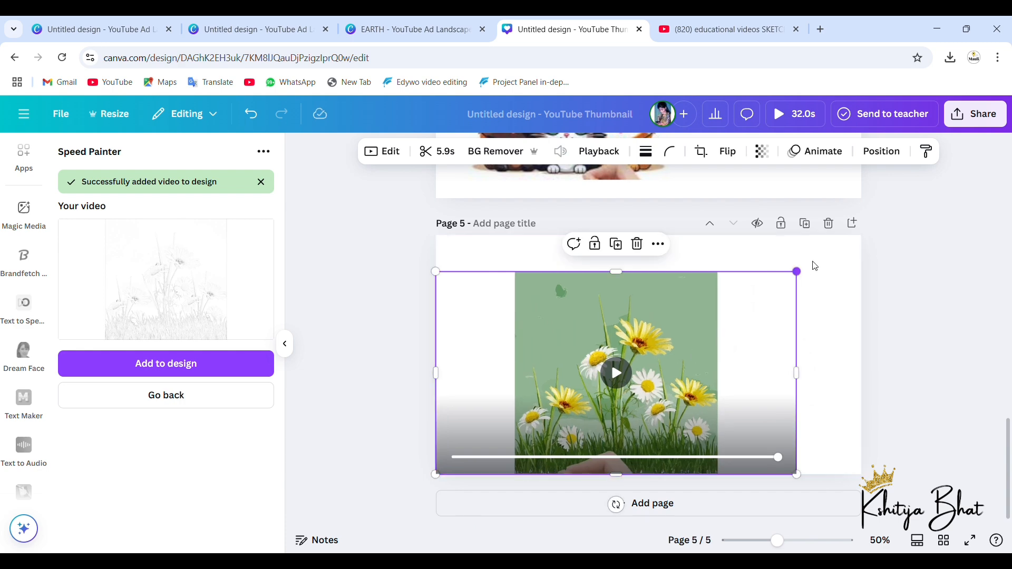
left_click_drag(815, 266, 866, 244)
Step: Review the drawing videos on all five pages, from the earth on page 1 through the sun, princess and kittens to the flowers
scroll(678, 336, "up", 1)
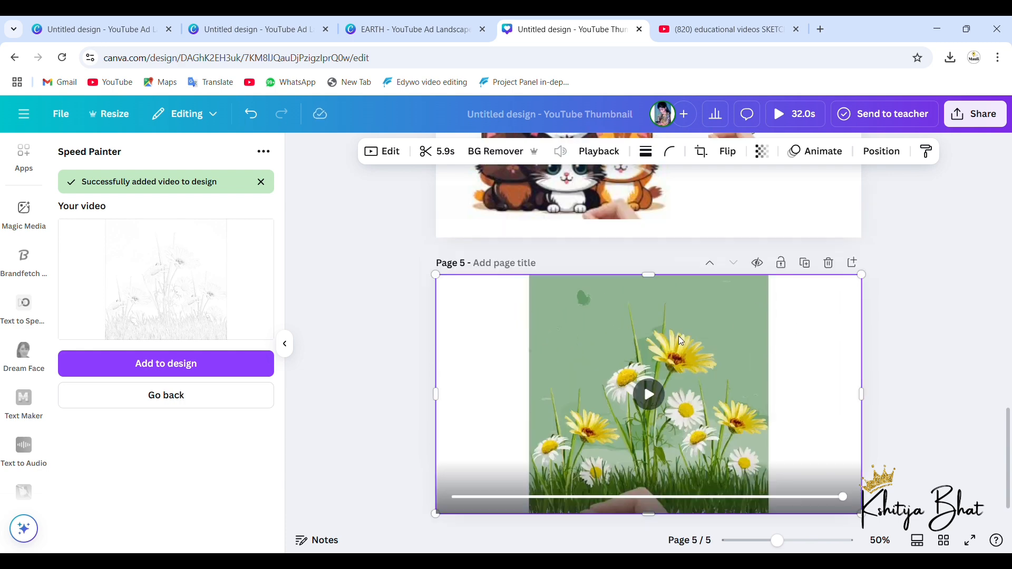
scroll(678, 336, "up", 5)
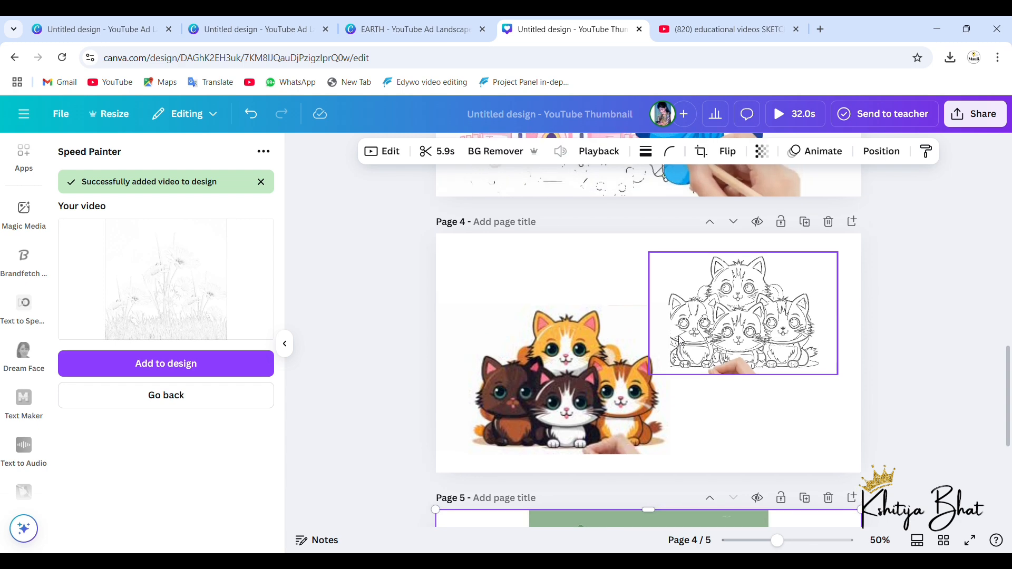
scroll(678, 337, "up", 1)
scroll(678, 337, "down", 2)
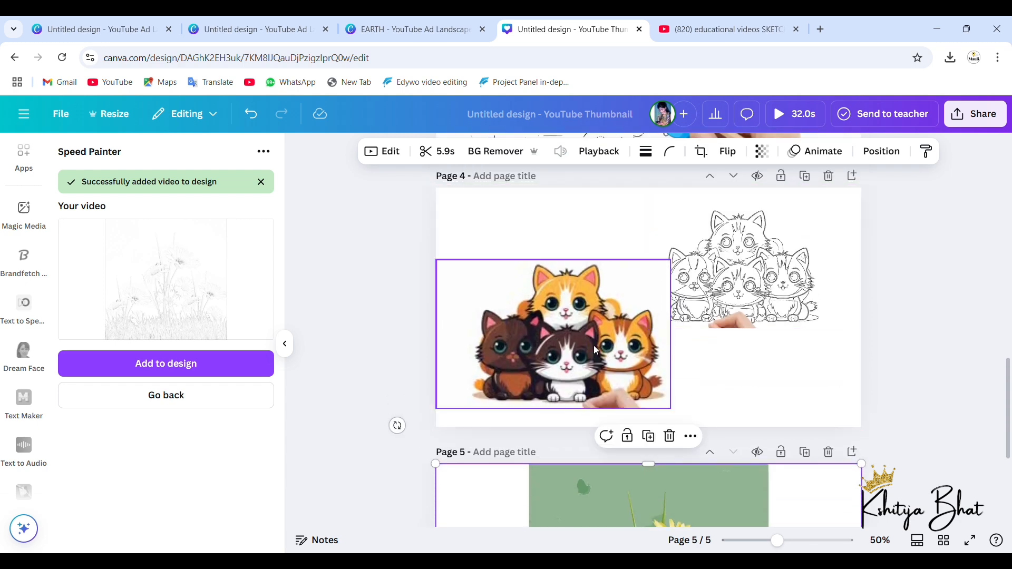
left_click(792, 247)
scroll(793, 246, "up", 9)
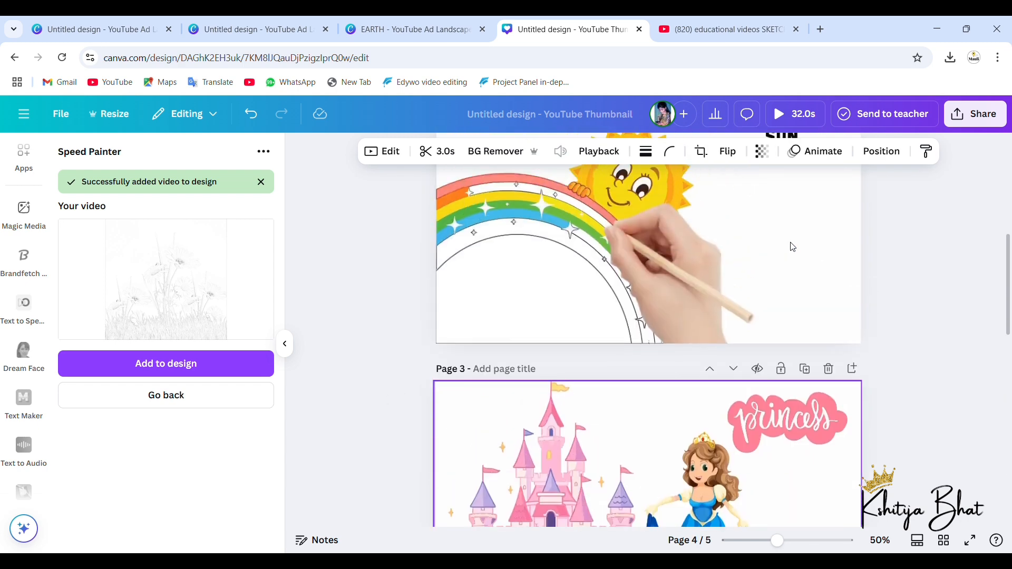
scroll(790, 244, "up", 8)
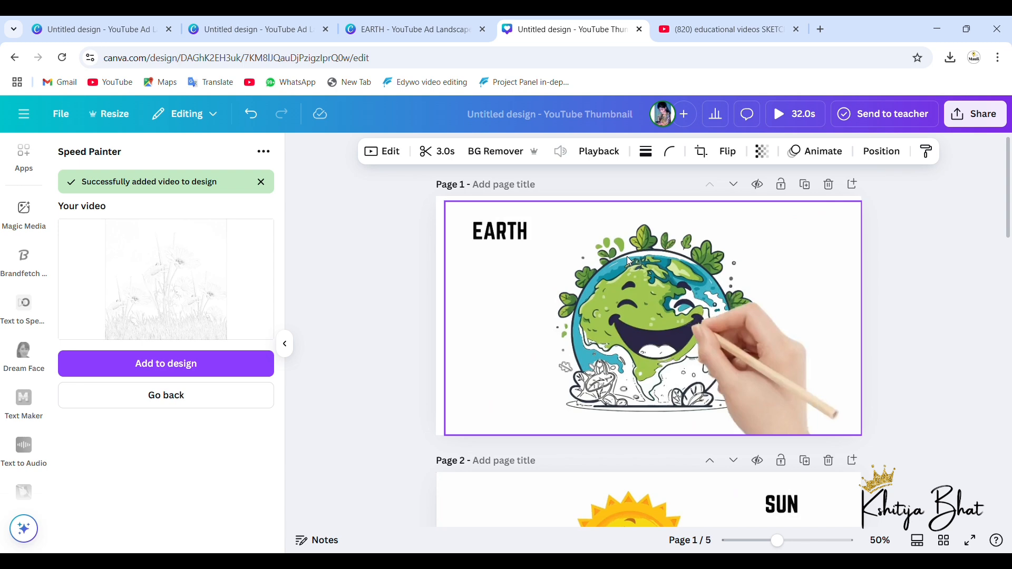
left_click(858, 202)
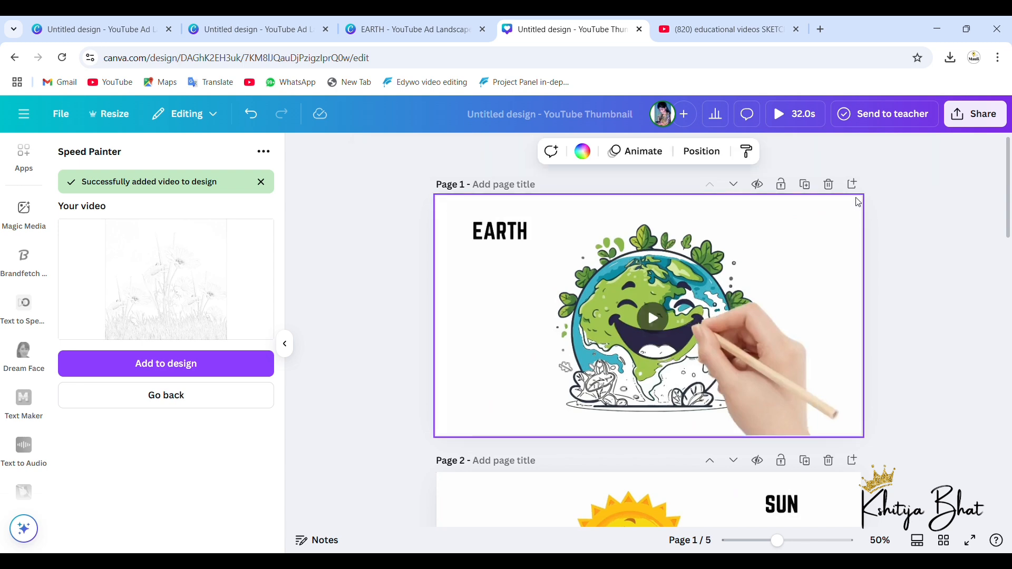
scroll(770, 330, "down", 3)
left_click(748, 343)
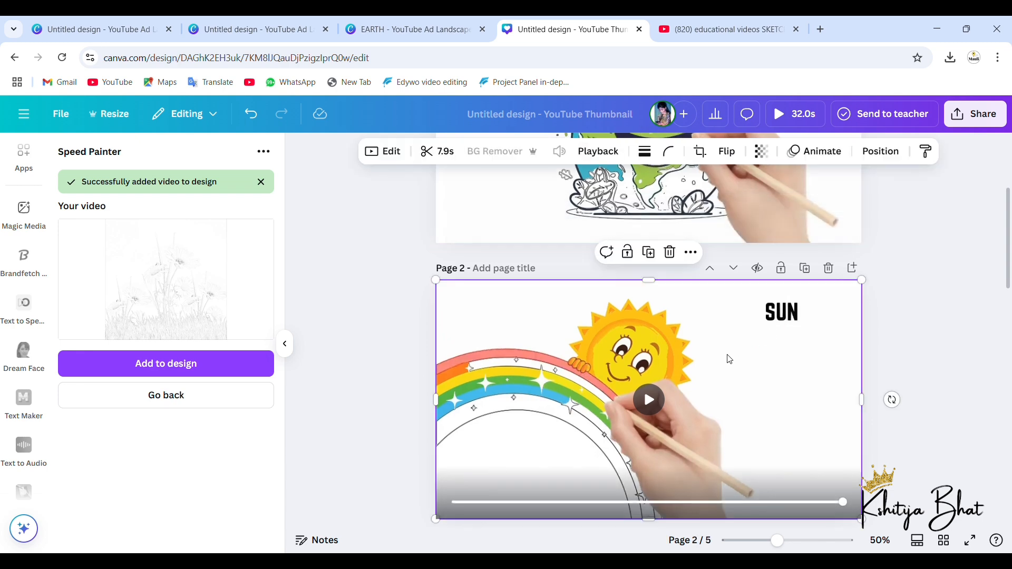
scroll(725, 356, "down", 3)
scroll(669, 402, "down", 3)
left_click(668, 400)
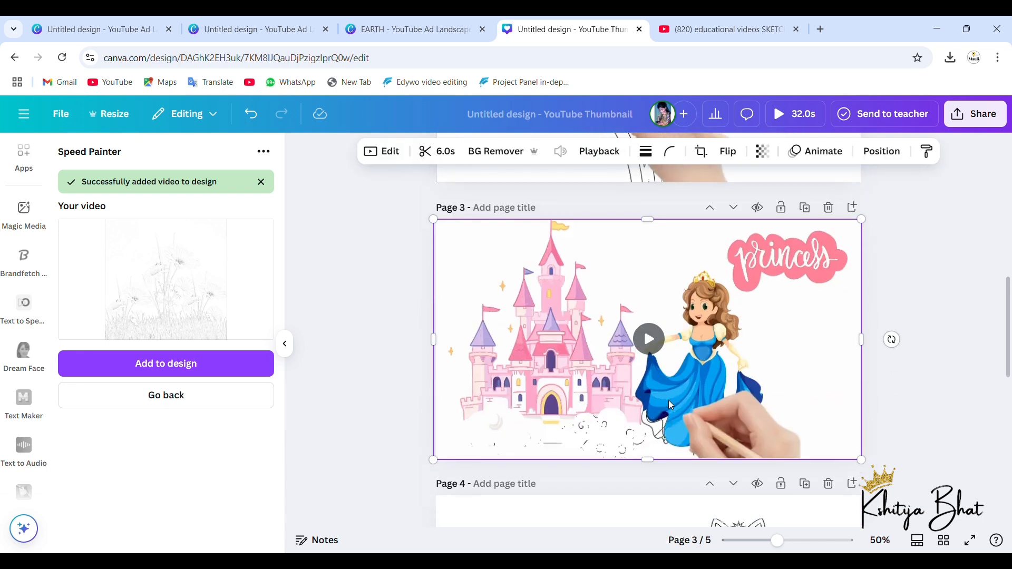
scroll(659, 399, "down", 4)
left_click(646, 394)
scroll(580, 379, "down", 4)
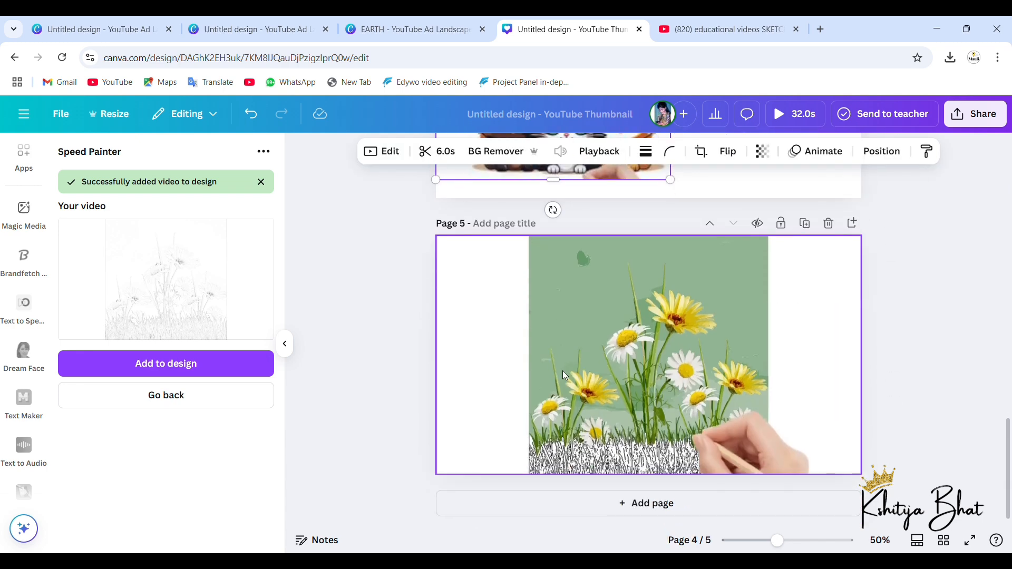
Step: Open the download settings for the five-page YouTube Thumbnail design
scroll(563, 372, "up", 10)
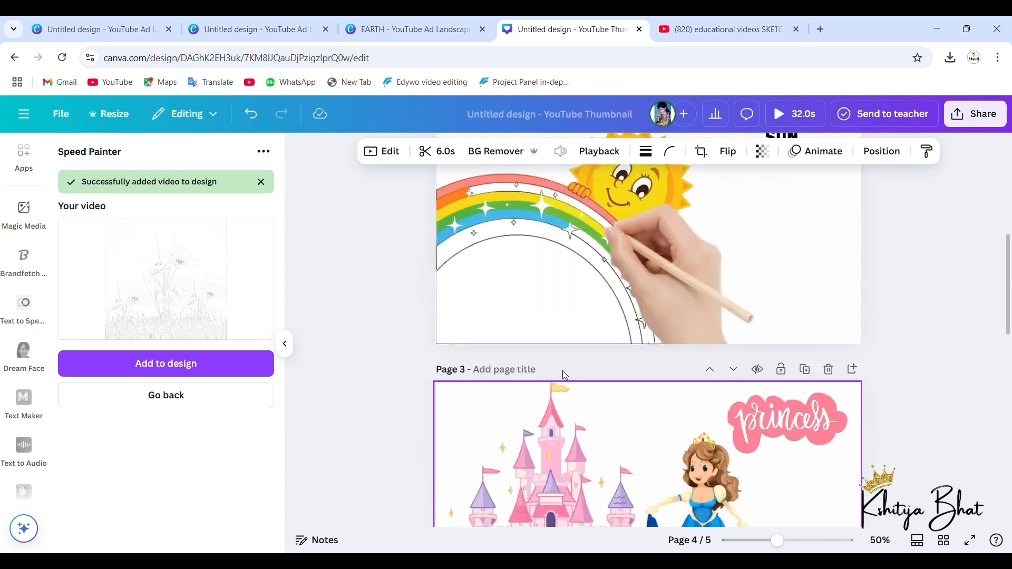
left_click(967, 121)
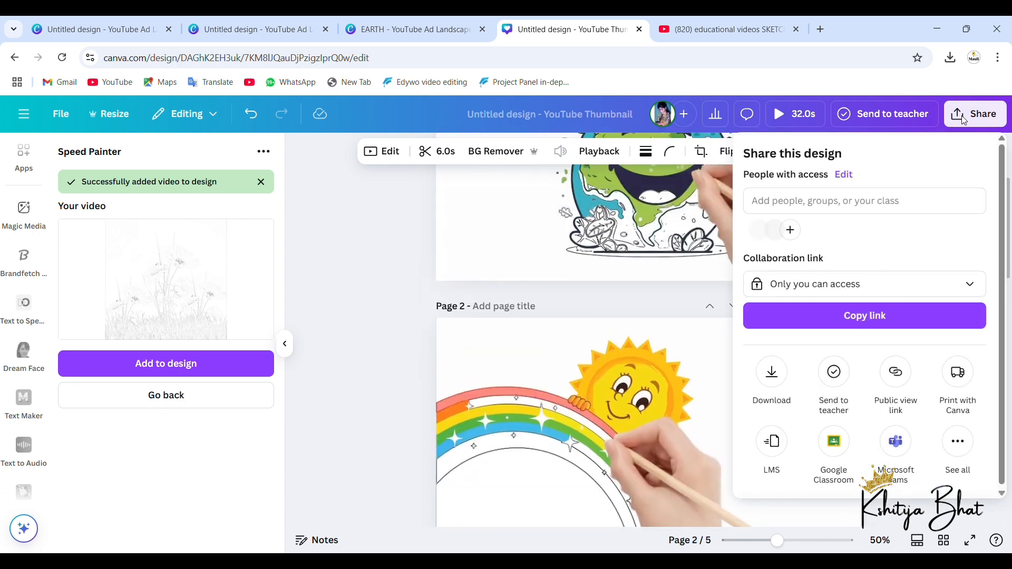
left_click(772, 374)
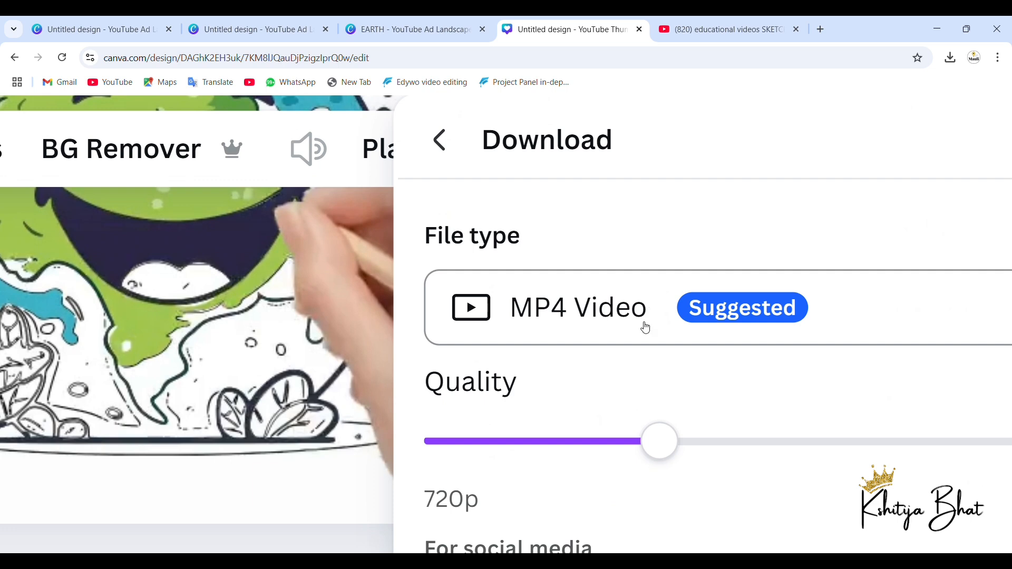
Step: Choose MP4 Video as the file type and download pages 1–5 as separate files at 720p quality
left_click(645, 327)
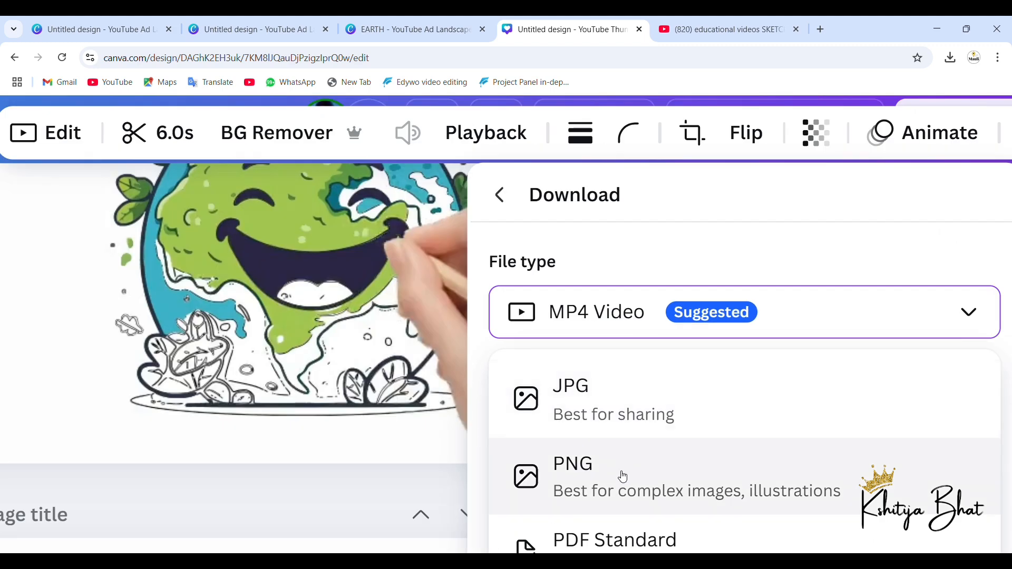
scroll(623, 477, "down", 4)
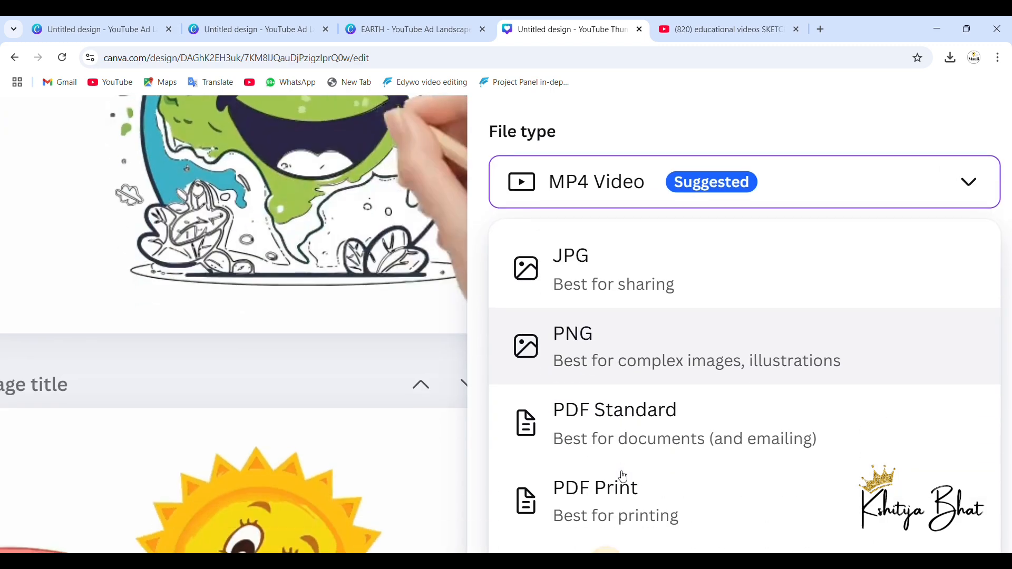
scroll(637, 538, "down", 2)
left_click(645, 309)
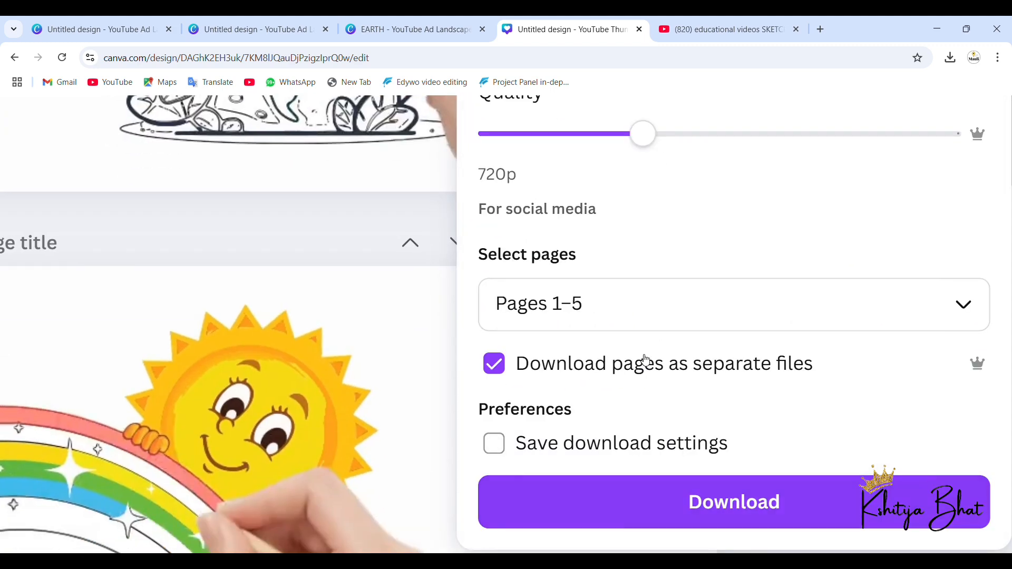
scroll(644, 357, "down", 5)
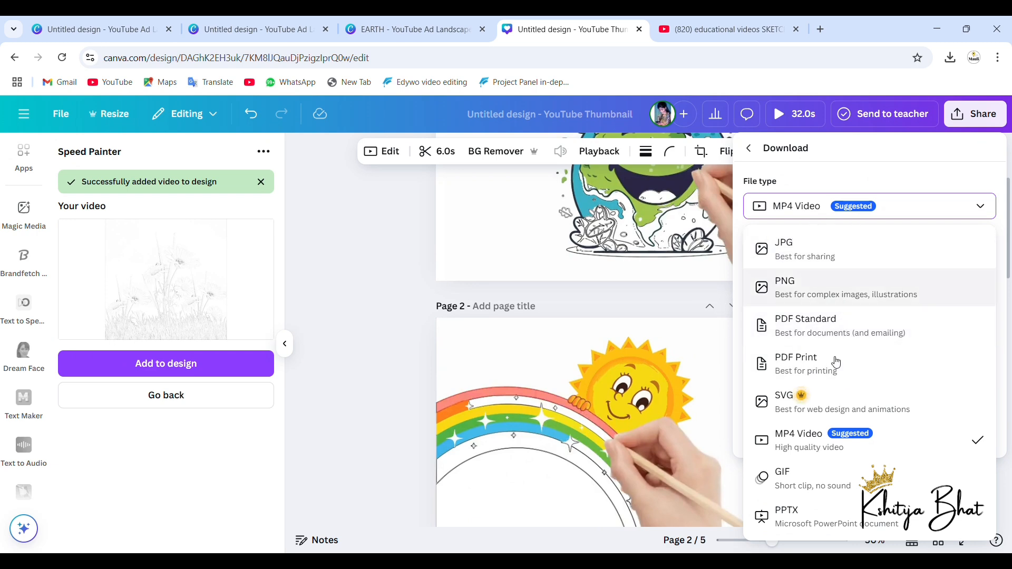
left_click(829, 441)
left_click(881, 437)
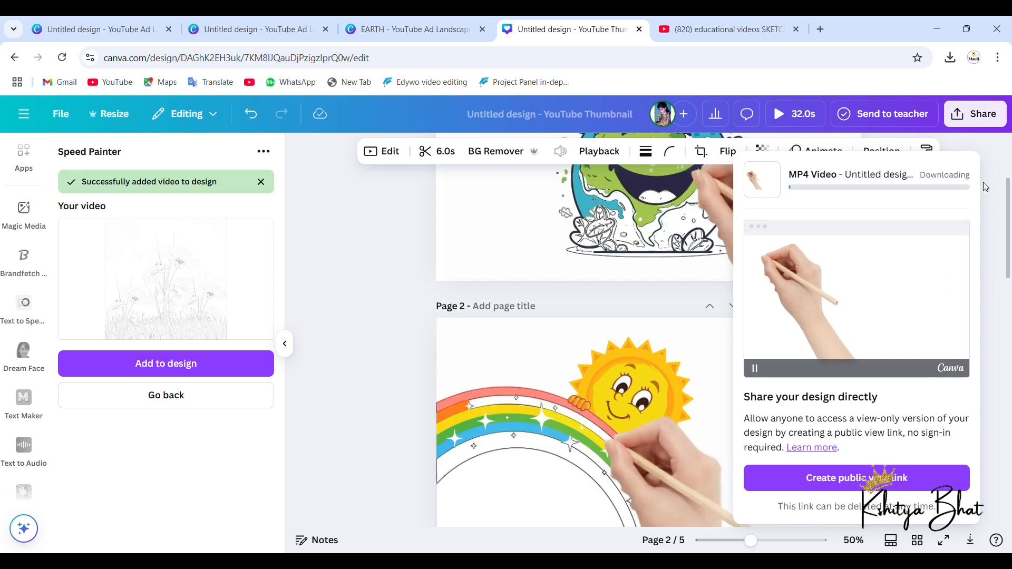
scroll(985, 187, "up", 2)
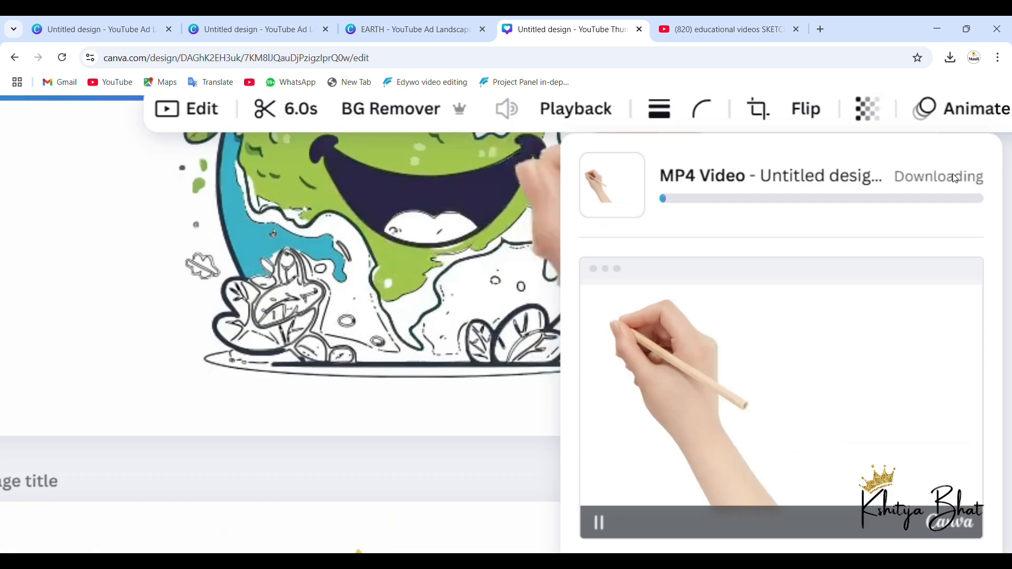